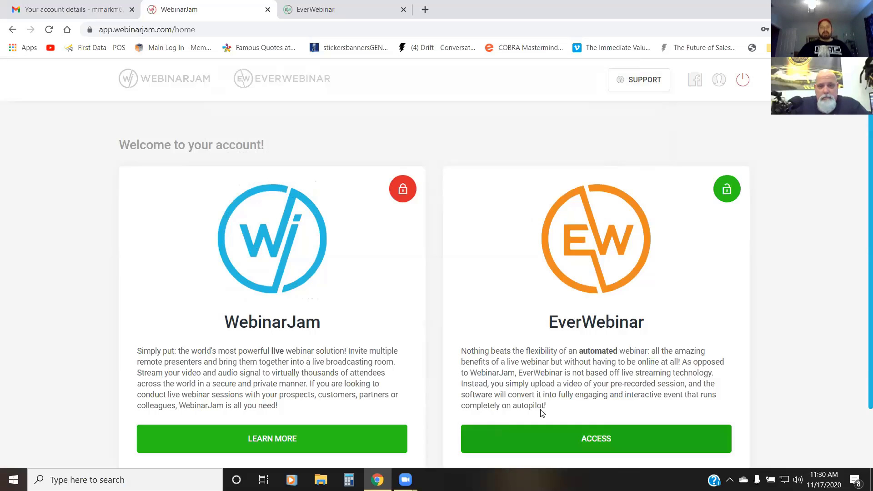
Step: Access EverWebinar from the account home page and start its onboarding tutorial
{"action": "left_click", "coordinate": [566, 437]}
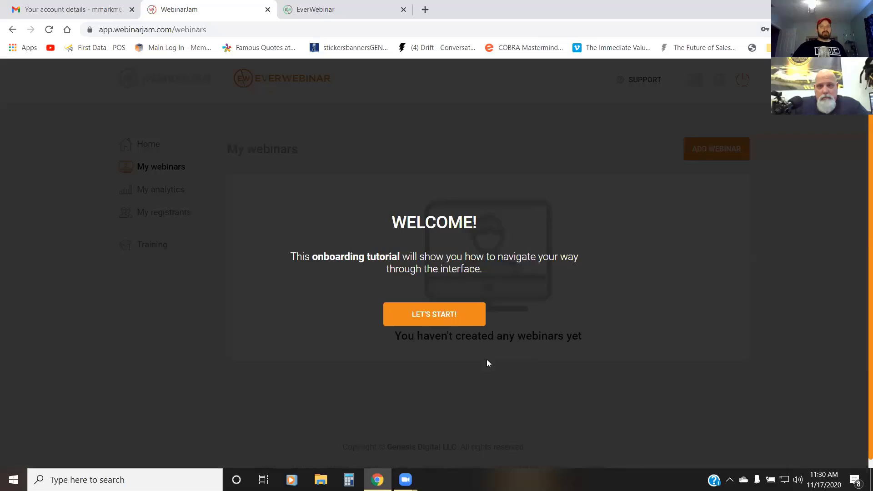
{"action": "left_click", "coordinate": [462, 313]}
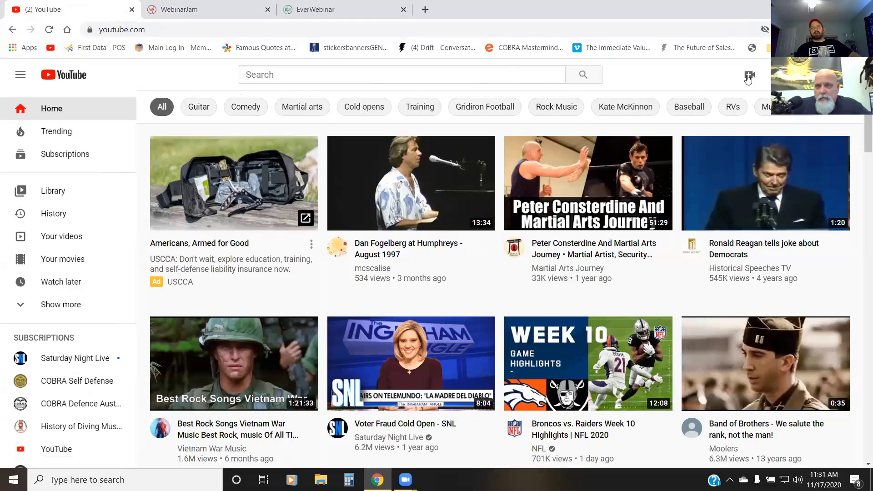
Step: Switch to YouTube, upload the CCC Webinar MP4 video and declare it as not made for kids
{"action": "left_click", "coordinate": [749, 74]}
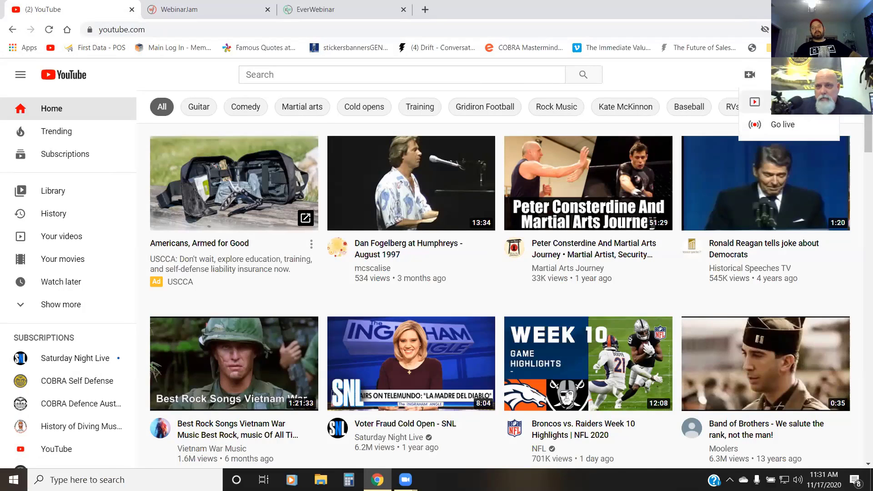
{"action": "left_click", "coordinate": [753, 100]}
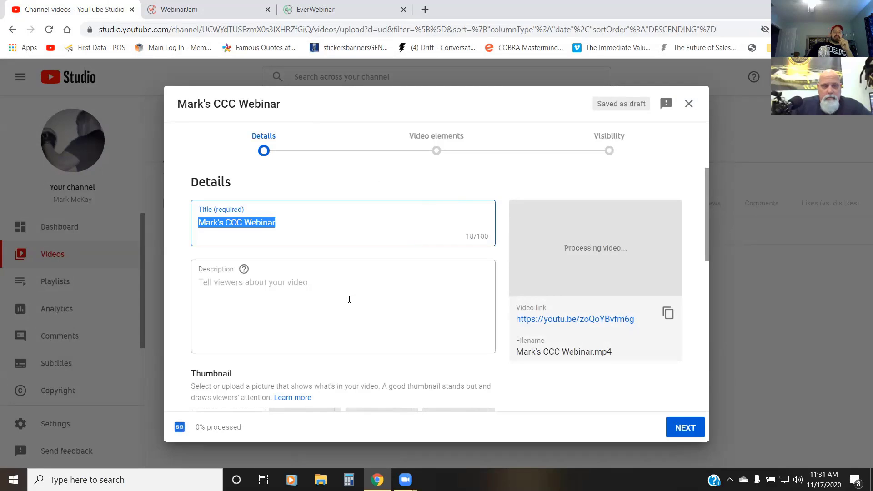
{"action": "scroll", "coordinate": [398, 262], "scroll_direction": "down", "scroll_amount": 4}
{"action": "scroll", "coordinate": [398, 263], "scroll_direction": "down", "scroll_amount": 2}
{"action": "scroll", "coordinate": [399, 267], "scroll_direction": "down", "scroll_amount": 3}
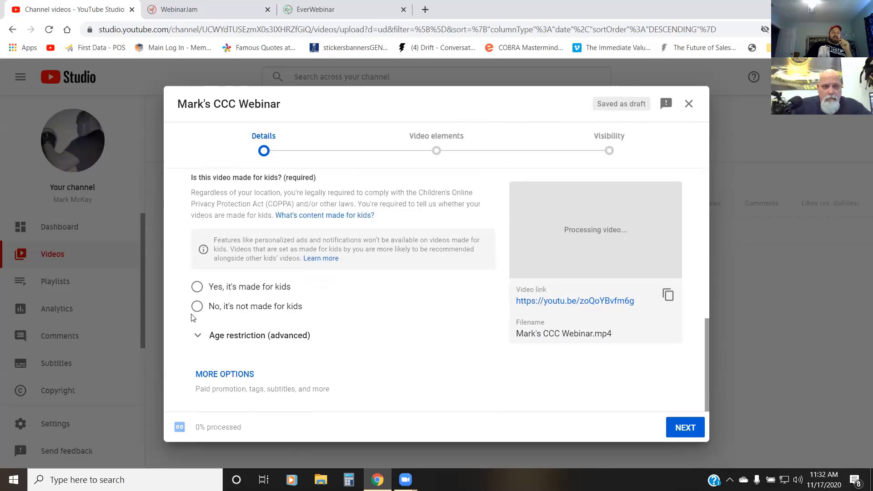
{"action": "left_click", "coordinate": [197, 308]}
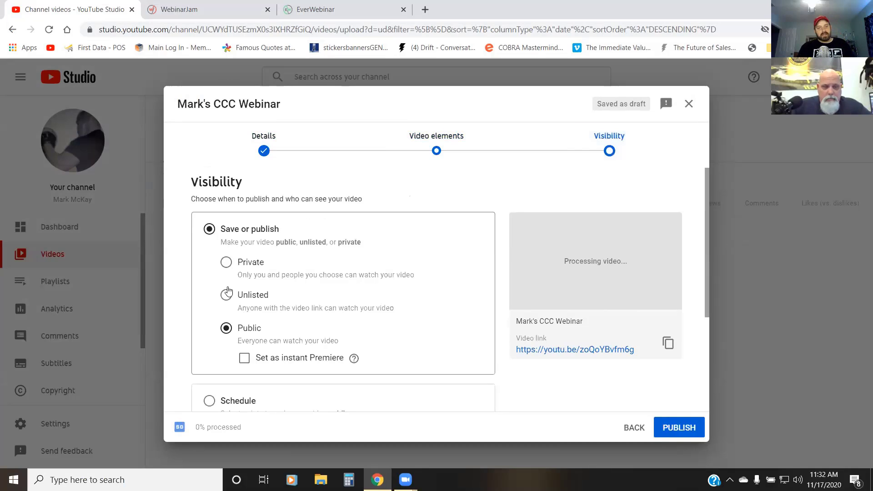
Step: Set the uploaded video's visibility to Unlisted and save it
{"action": "left_click", "coordinate": [230, 299]}
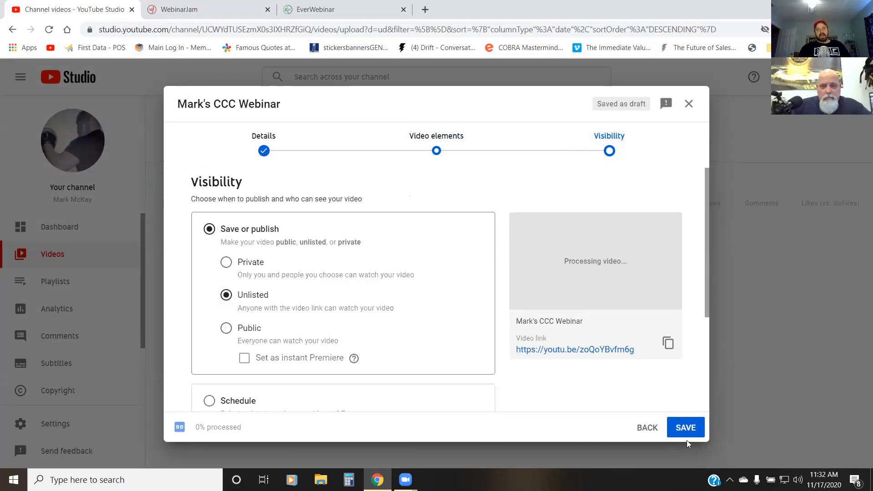
{"action": "scroll", "coordinate": [424, 348], "scroll_direction": "down", "scroll_amount": 3}
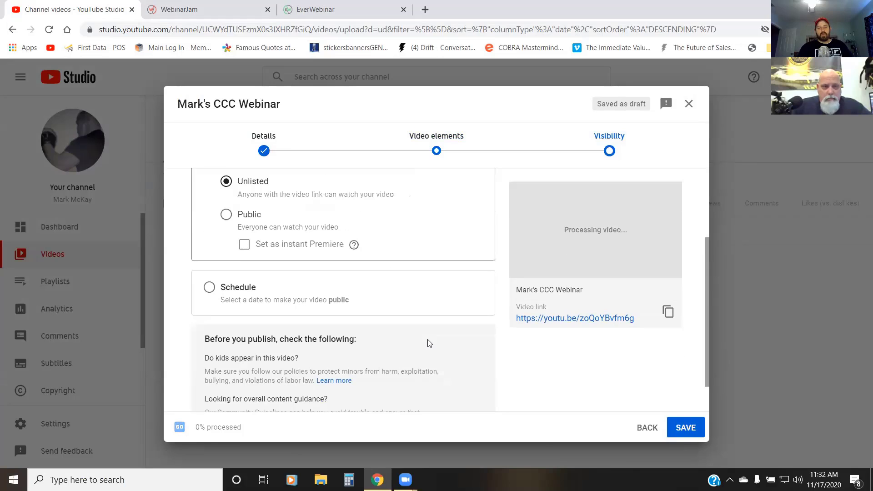
{"action": "left_click", "coordinate": [682, 429]}
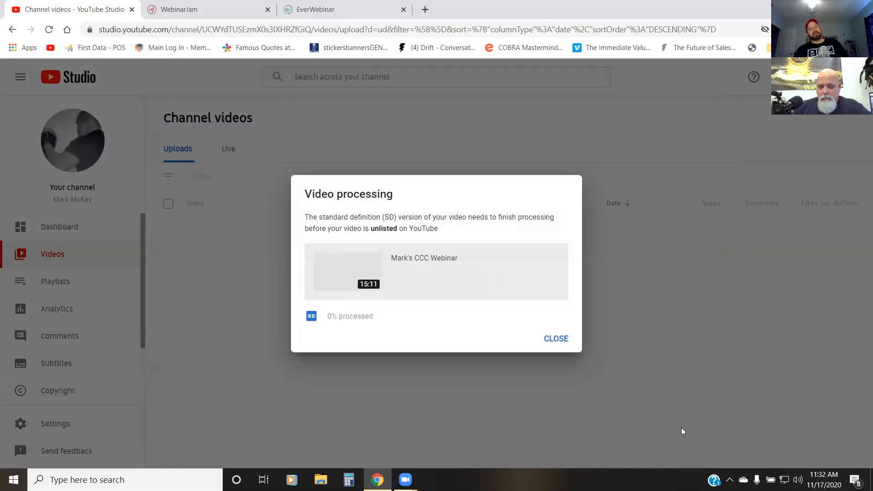
Step: Switch back to EverWebinar and go through the onboarding tutorial to its end
{"action": "left_click", "coordinate": [209, 9]}
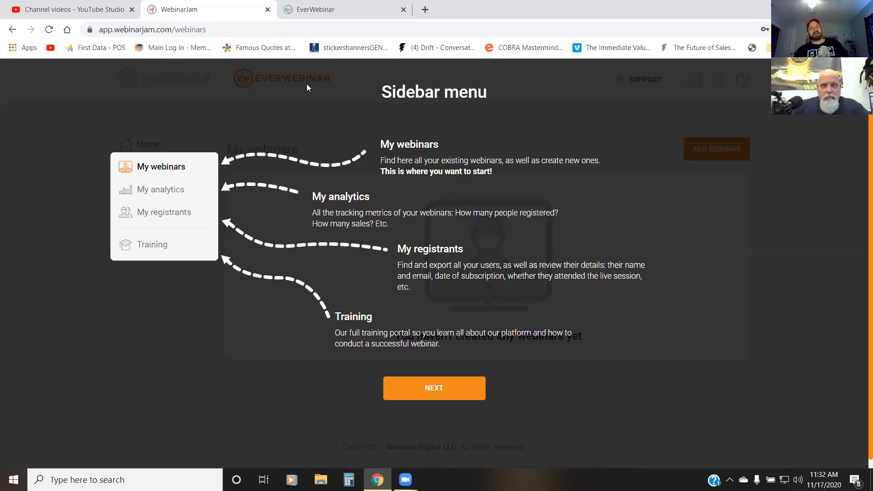
{"action": "left_click", "coordinate": [306, 85]}
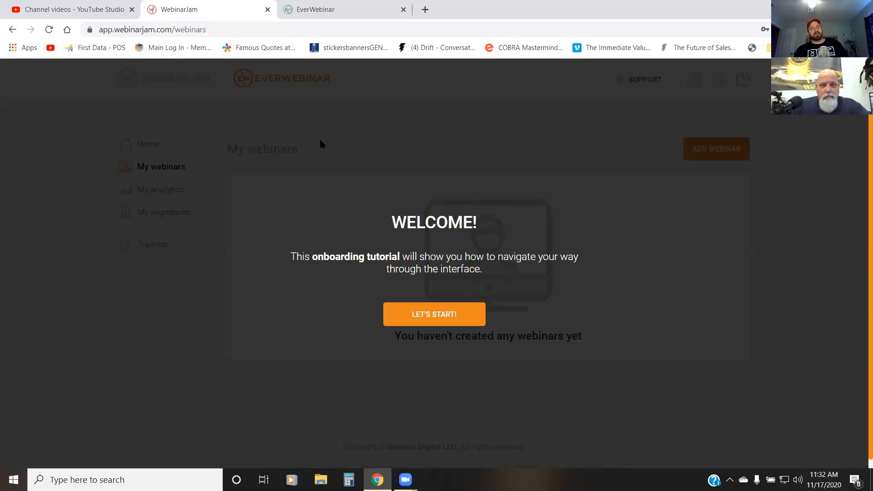
{"action": "left_click", "coordinate": [407, 315]}
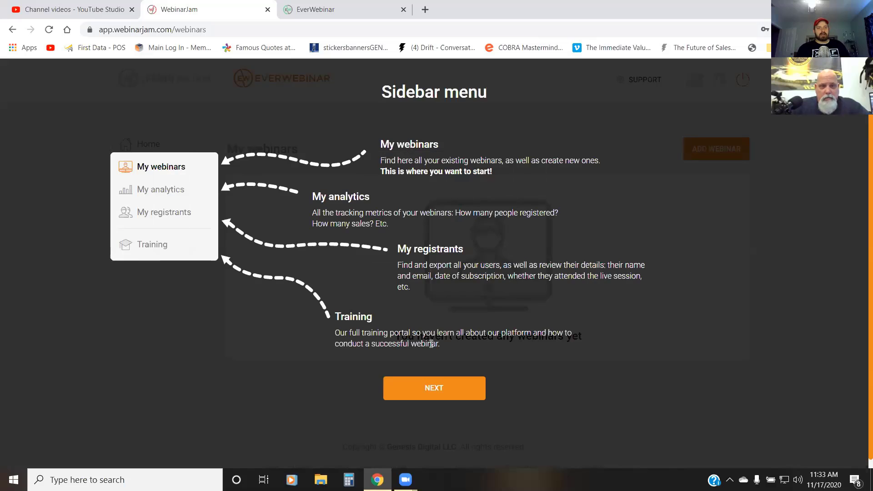
{"action": "left_click", "coordinate": [424, 394]}
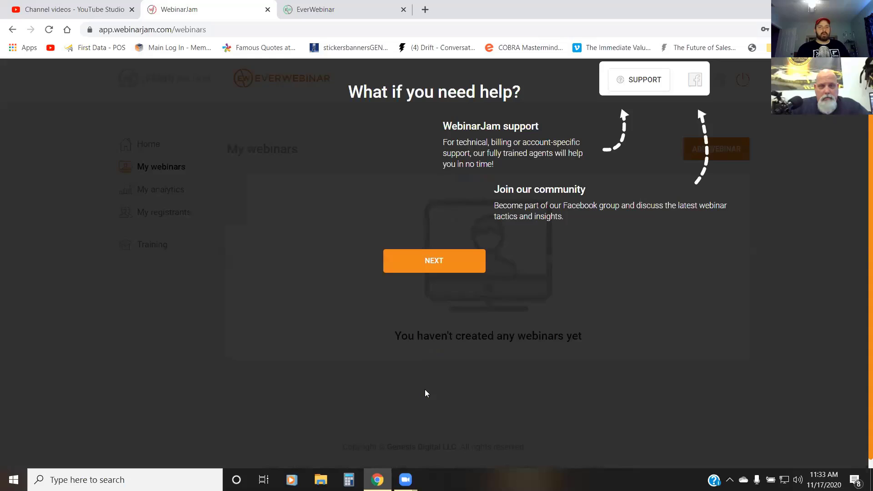
{"action": "left_click", "coordinate": [442, 265]}
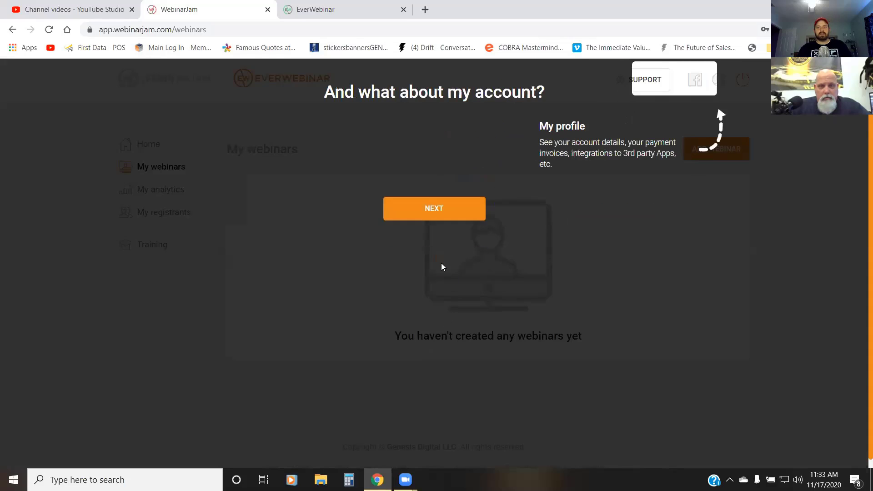
{"action": "left_click", "coordinate": [451, 207]}
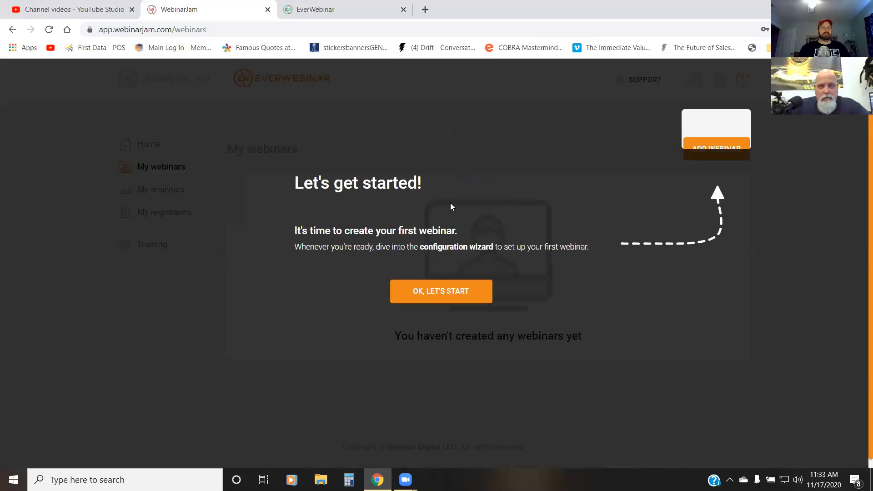
{"action": "left_click", "coordinate": [415, 300]}
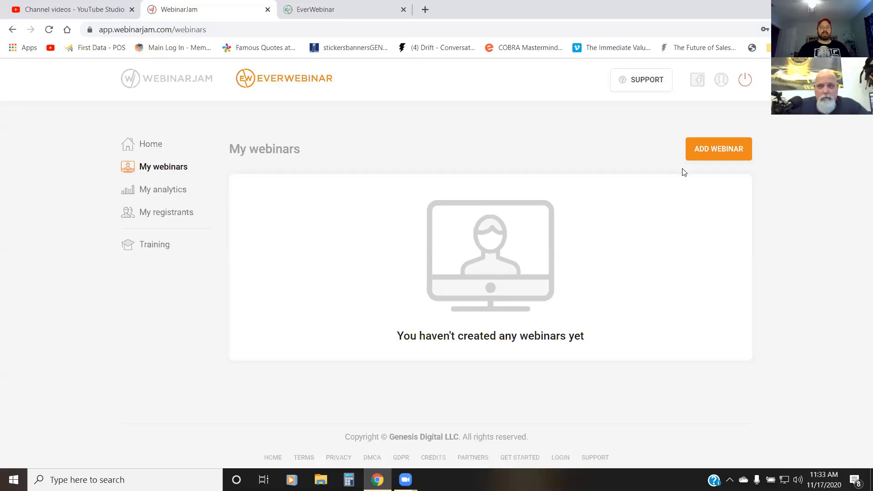
Step: Add a webinar, pass the configuration wizard's introduction and choose an external video file as the source video
{"action": "left_click", "coordinate": [706, 150]}
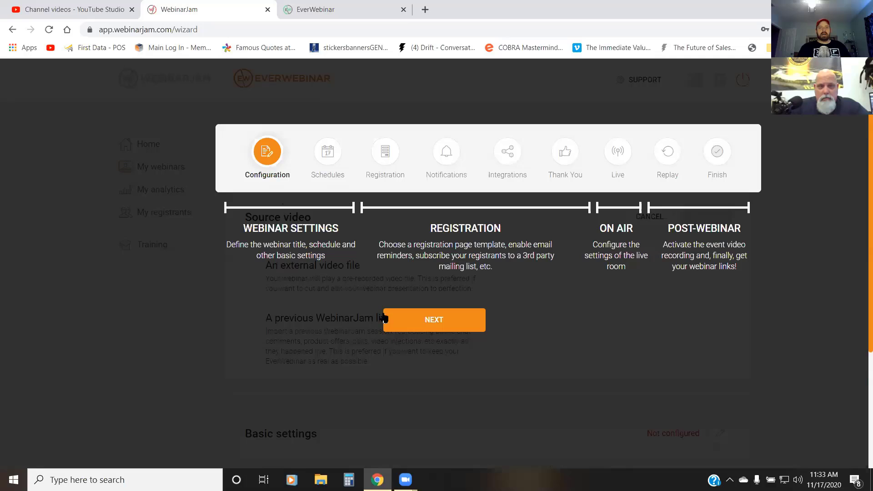
{"action": "left_click", "coordinate": [403, 327]}
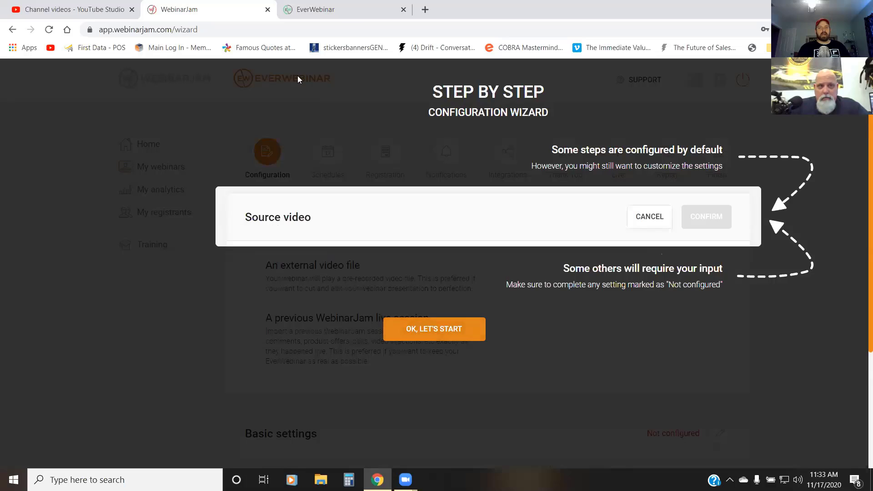
{"action": "left_click", "coordinate": [399, 334]}
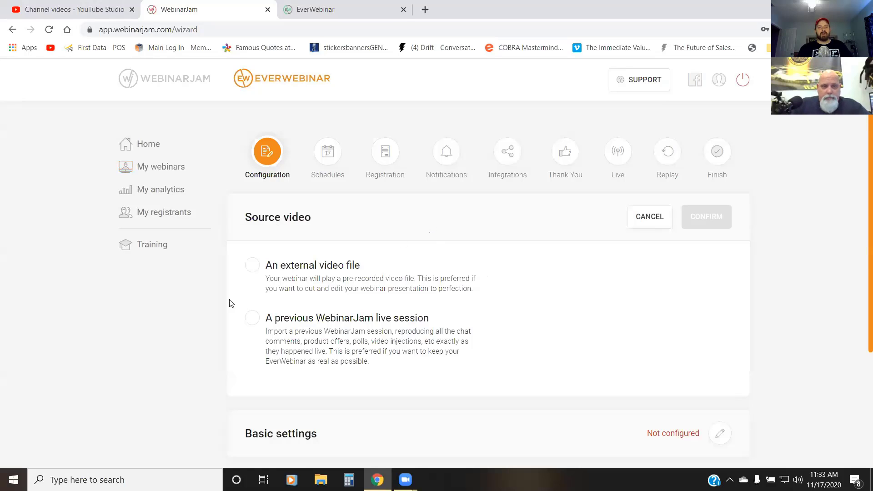
{"action": "left_click", "coordinate": [253, 268]}
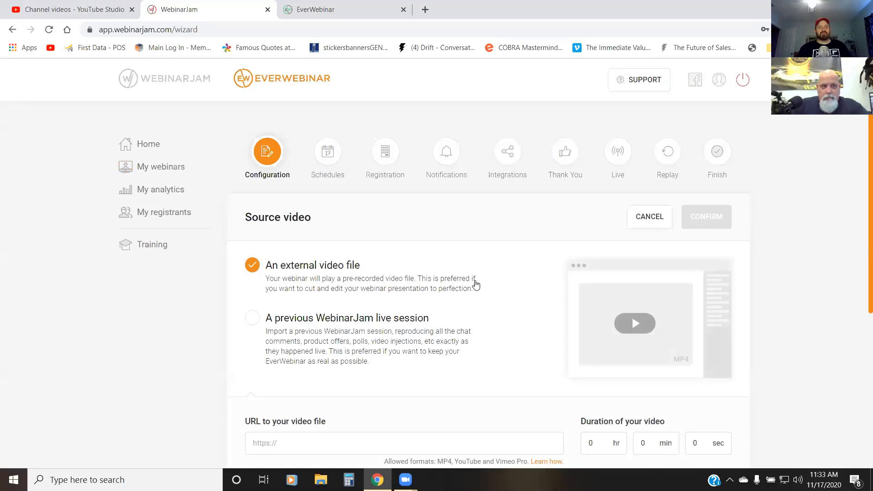
{"action": "scroll", "coordinate": [473, 282], "scroll_direction": "down", "scroll_amount": 1}
Step: Switch to YouTube Studio, dismiss the processing notice and copy the newly uploaded webinar video's shareable link
{"action": "left_click", "coordinate": [84, 10]}
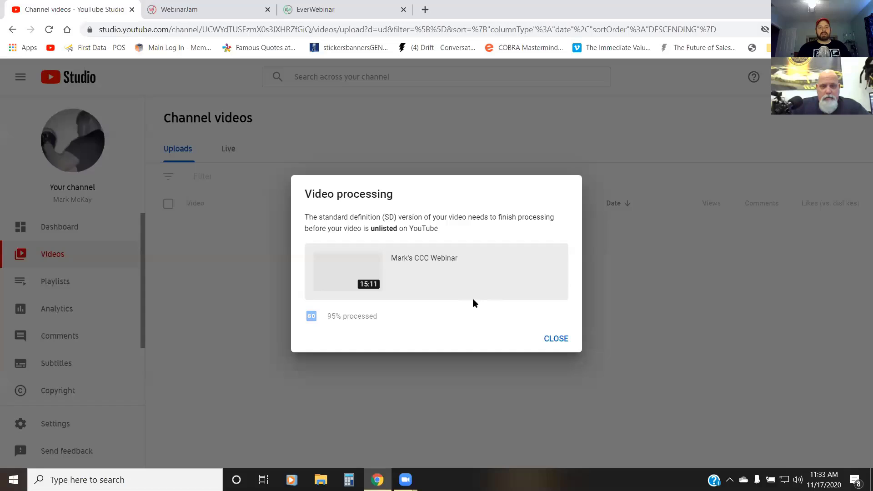
{"action": "left_click", "coordinate": [555, 342]}
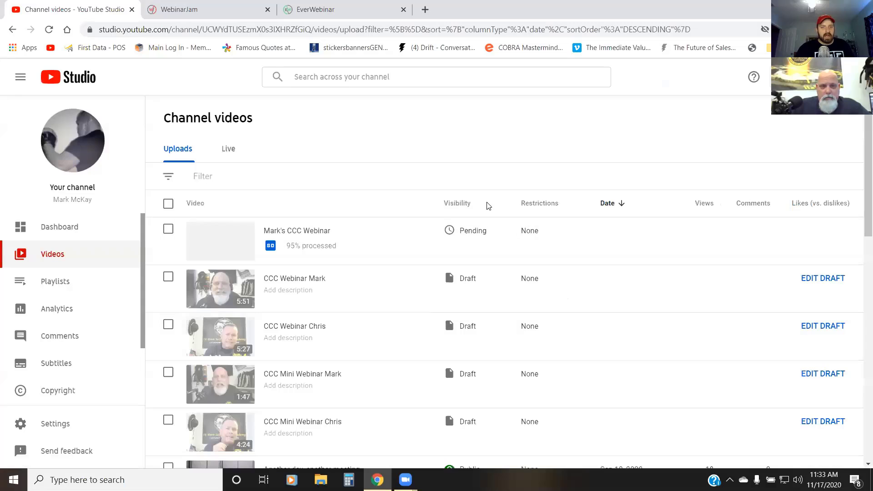
{"action": "mouse_move", "coordinate": [545, 225]}
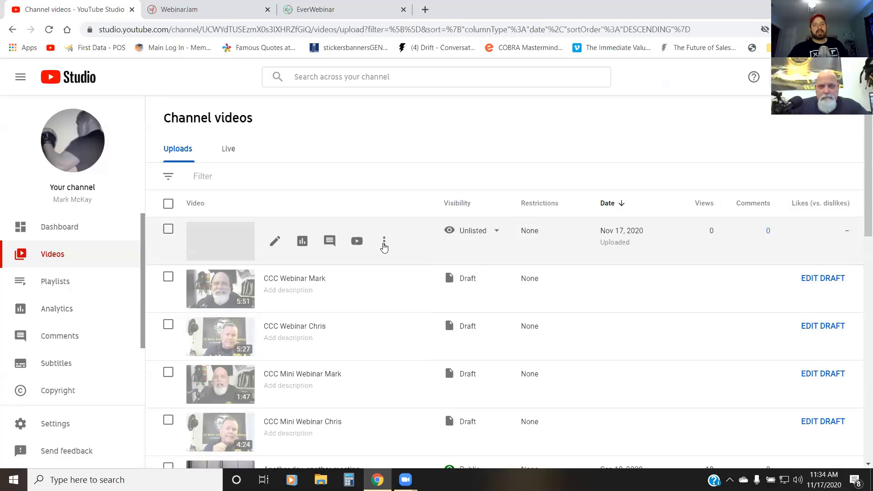
{"action": "left_click", "coordinate": [383, 246]}
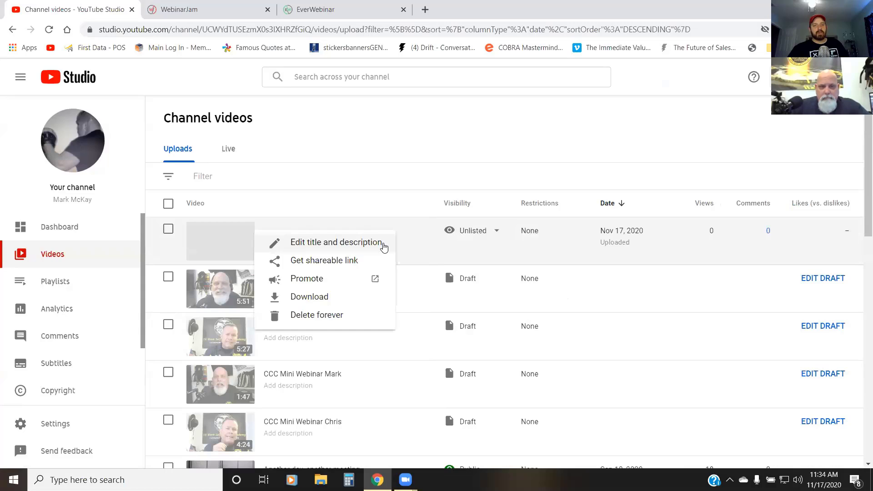
{"action": "left_click", "coordinate": [368, 260]}
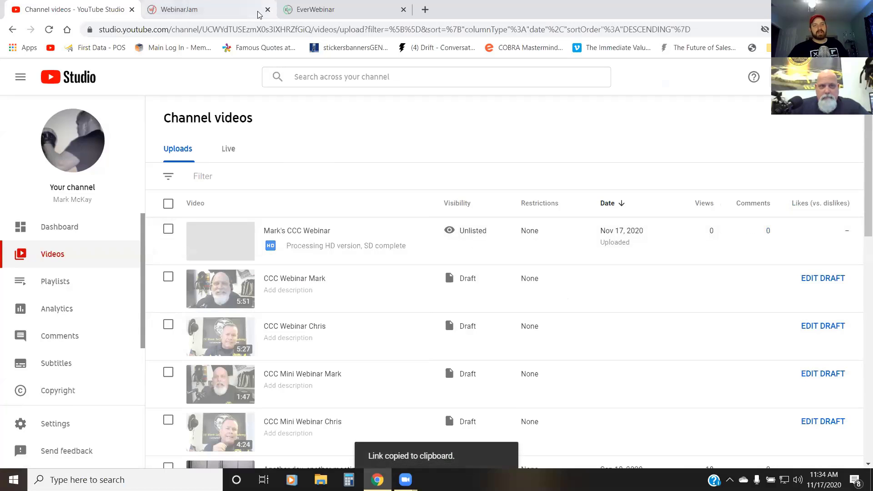
Step: Switch back to EverWebinar and paste the copied YouTube link as the source video's URL
{"action": "left_click", "coordinate": [244, 9]}
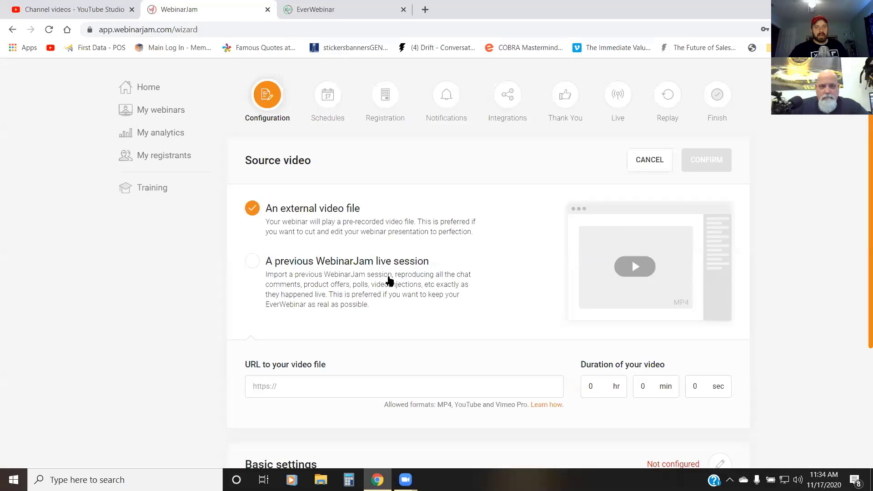
{"action": "left_click", "coordinate": [334, 383]}
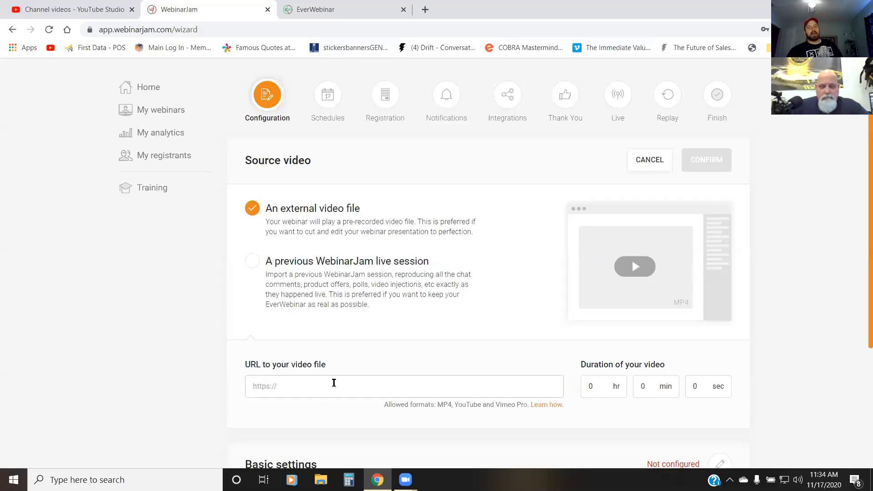
{"action": "key", "text": "ctrl+v"}
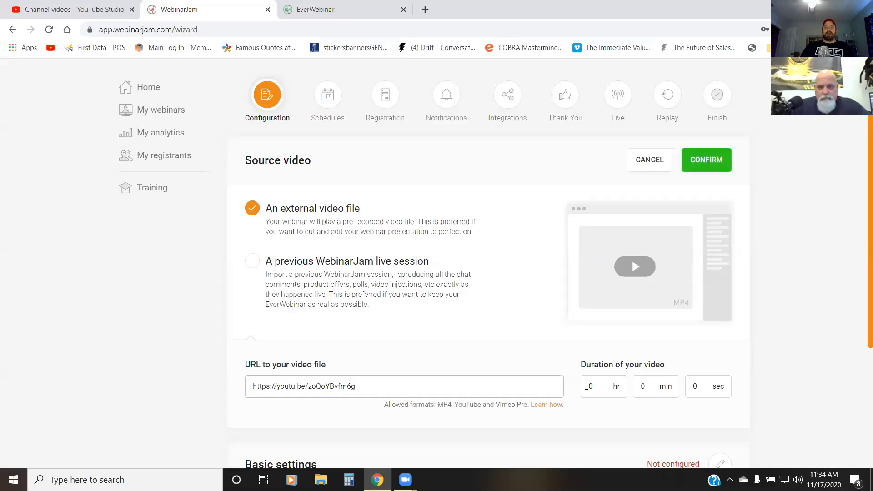
Step: Set the source video's duration to 15 min 11 sec and confirm the source video settings
{"action": "left_click", "coordinate": [651, 386]}
{"action": "key", "text": "BackSpace"}
{"action": "type", "text": "1"}
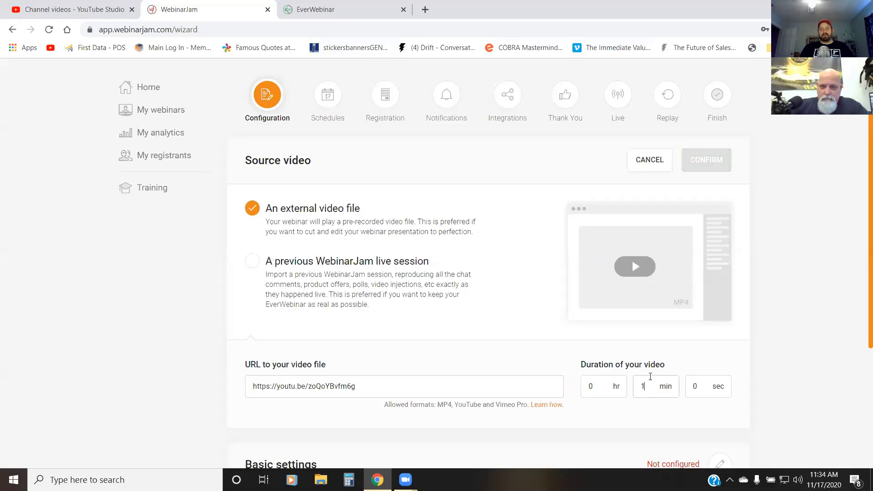
{"action": "type", "text": "5"}
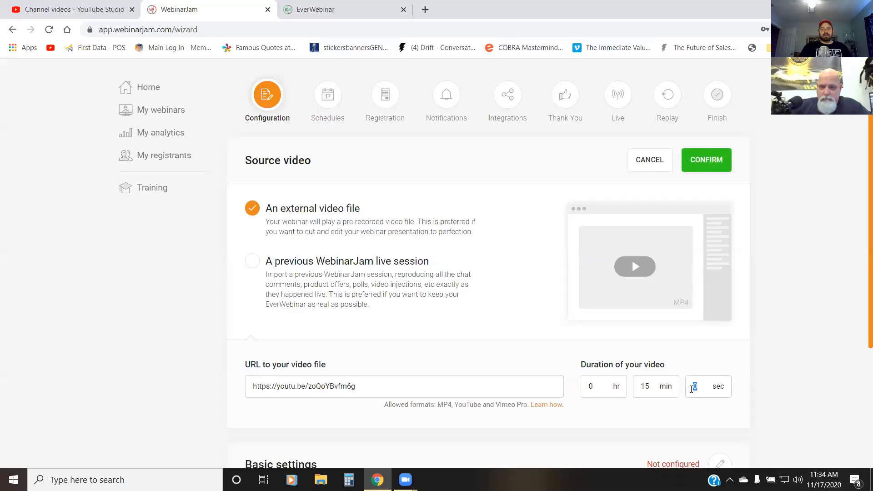
{"action": "type", "text": "11"}
{"action": "scroll", "coordinate": [666, 377], "scroll_direction": "down", "scroll_amount": 4}
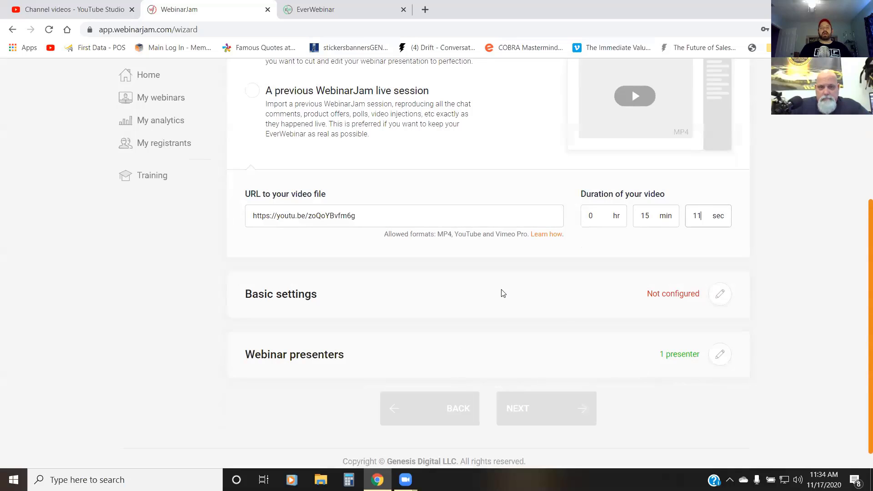
{"action": "scroll", "coordinate": [500, 290], "scroll_direction": "up", "scroll_amount": 5}
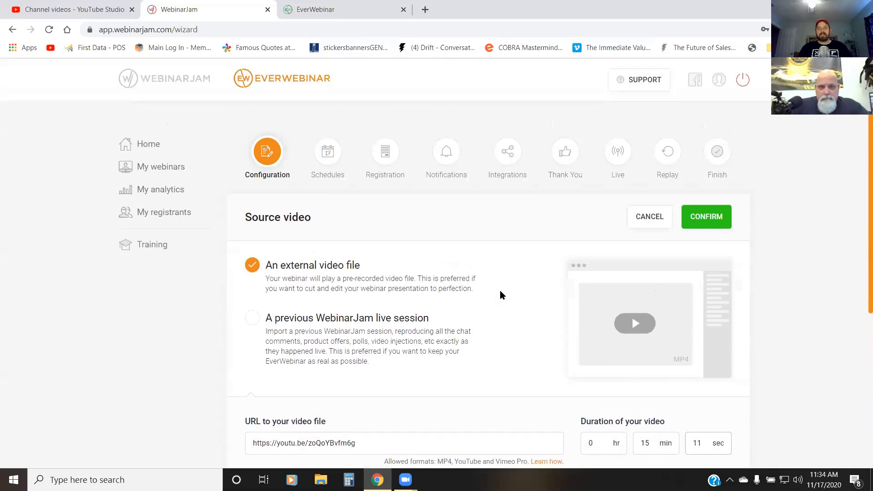
{"action": "left_click", "coordinate": [694, 212]}
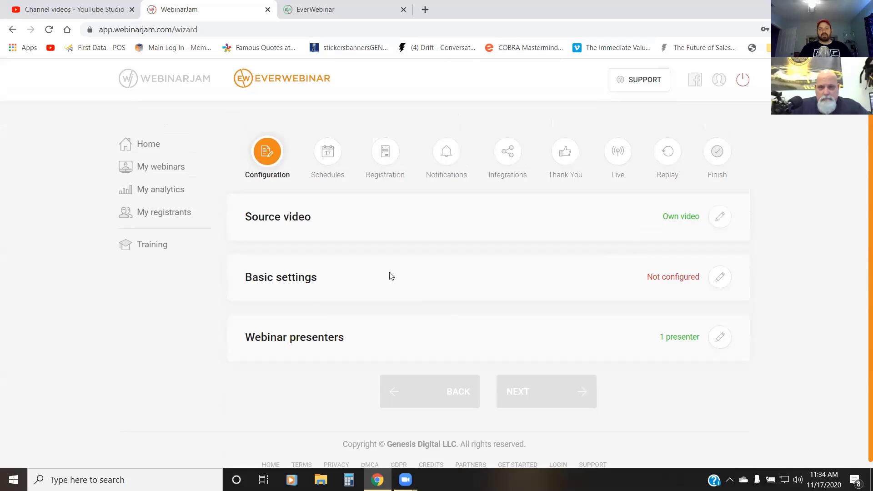
Step: Open the webinar's basic settings for editing, check the uploaded video's title in YouTube Studio and return to the EverWebinar wizard
{"action": "left_click", "coordinate": [720, 277]}
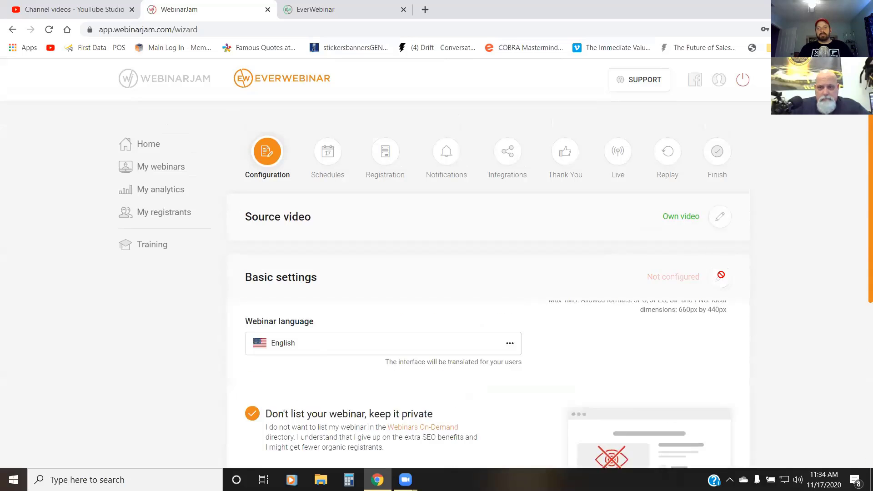
{"action": "scroll", "coordinate": [641, 288], "scroll_direction": "down", "scroll_amount": 1}
{"action": "scroll", "coordinate": [638, 290], "scroll_direction": "down", "scroll_amount": 2}
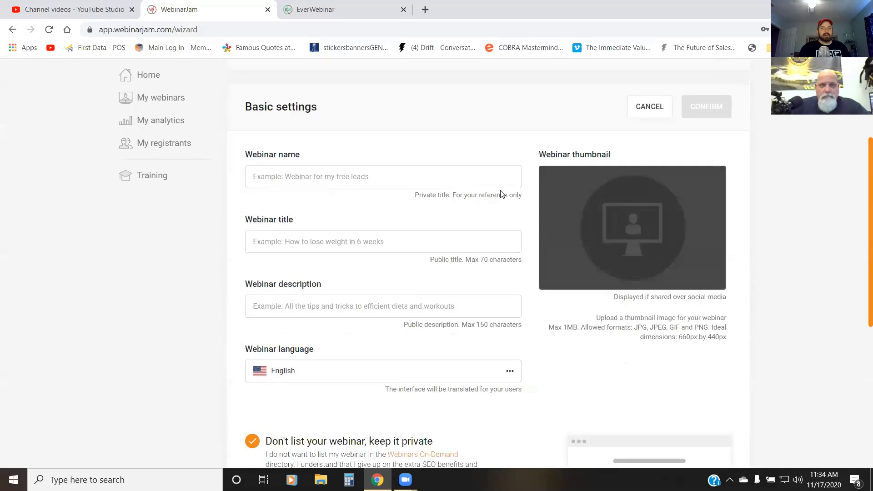
{"action": "left_click", "coordinate": [94, 12]}
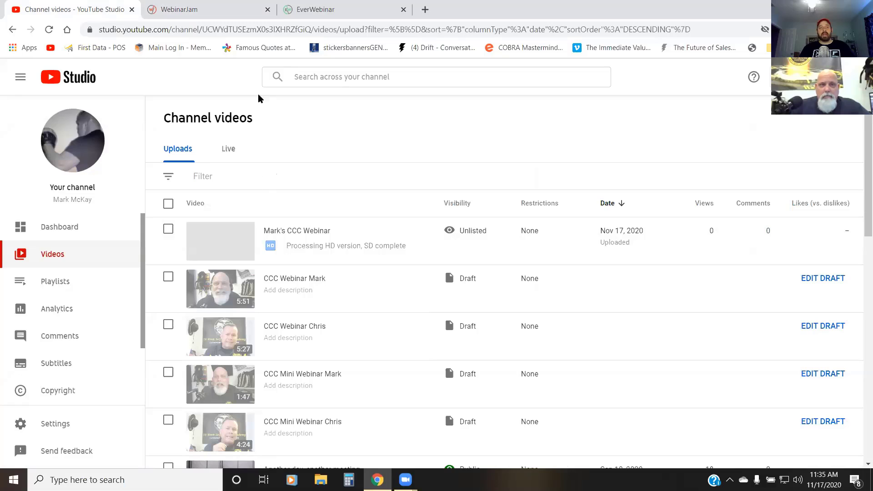
{"action": "left_click", "coordinate": [248, 13]}
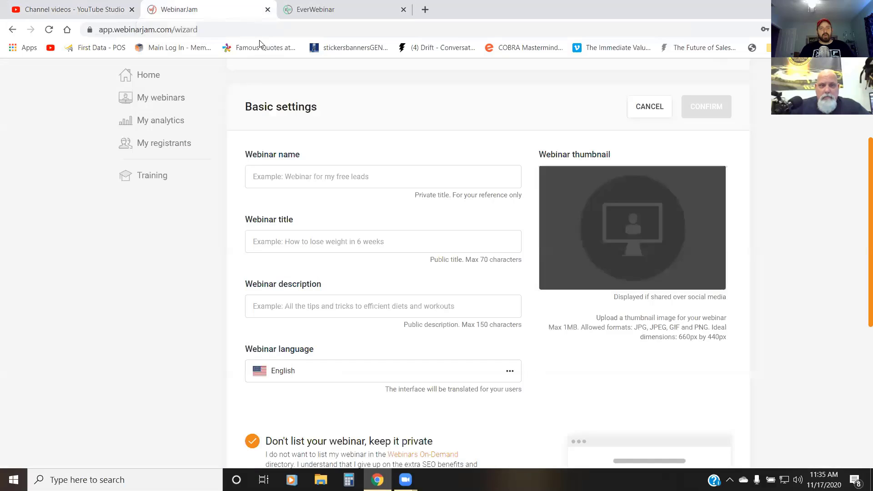
Step: Set the webinar name to the presenter's first name in possessive form followed by "CCC Webinar"
{"action": "left_click", "coordinate": [351, 177]}
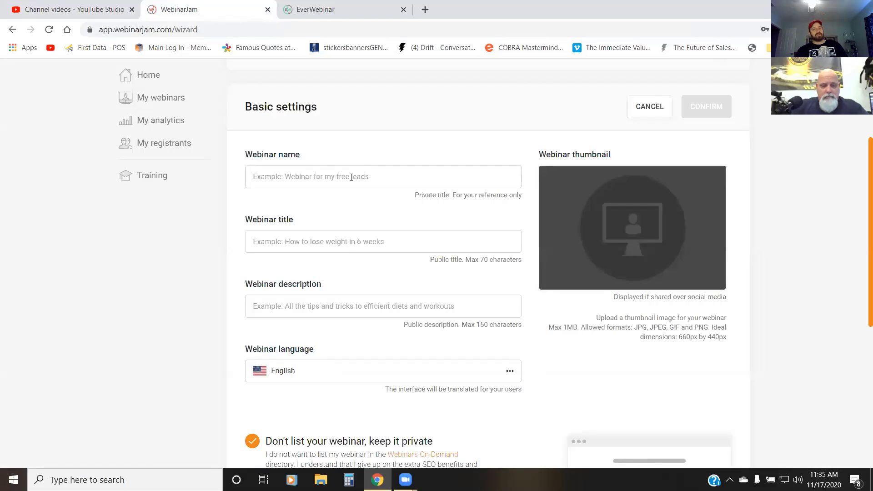
{"action": "type", "text": "Mark's C"}
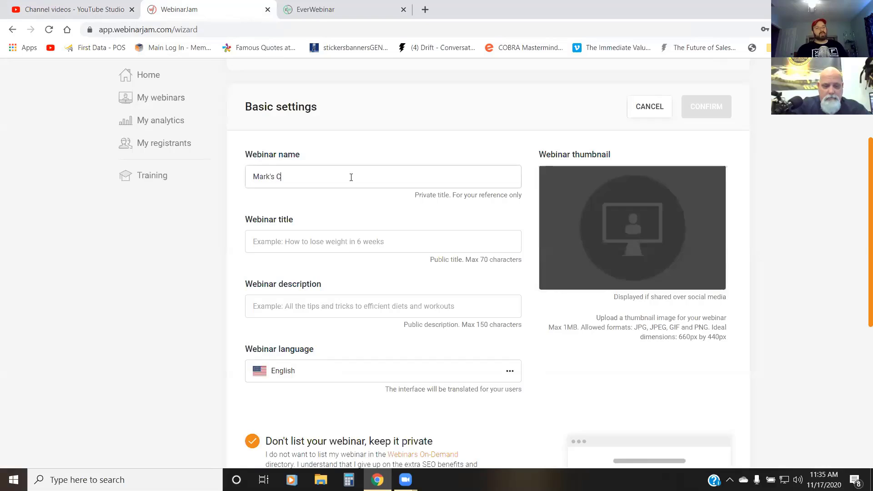
{"action": "type", "text": "CC Webina"}
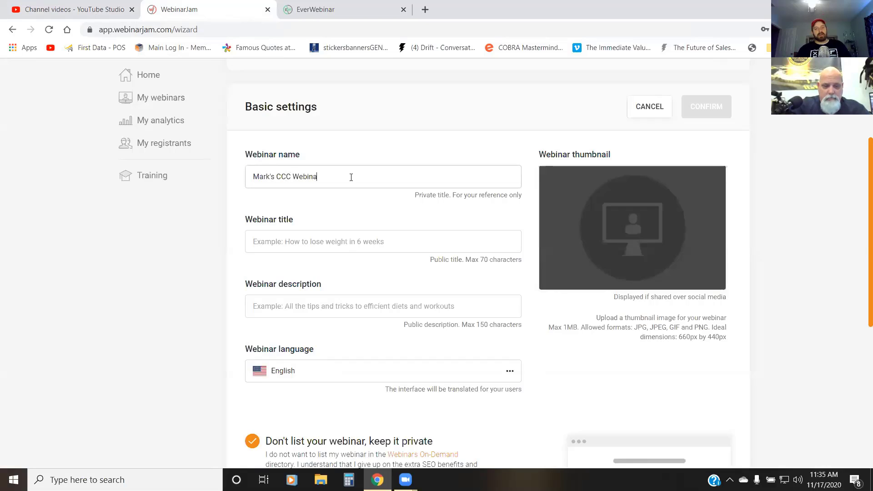
{"action": "type", "text": "r"}
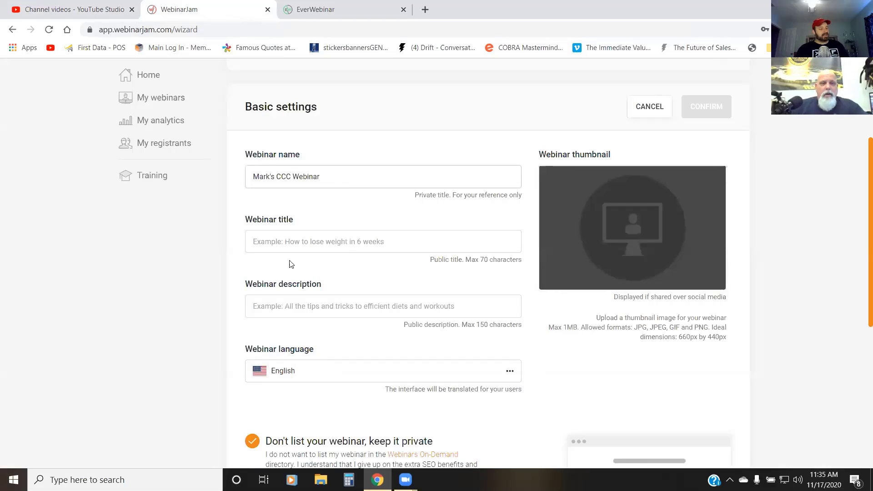
{"action": "left_click", "coordinate": [279, 241]}
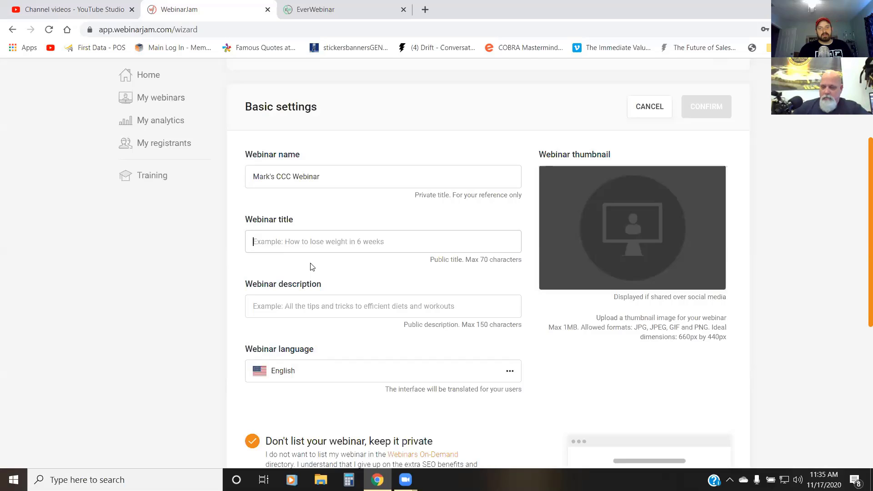
{"action": "type", "text": "H"}
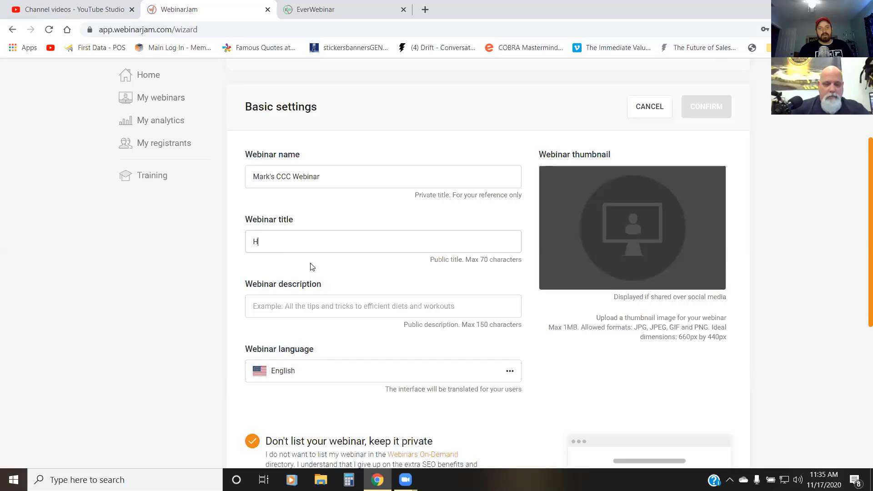
{"action": "type", "text": "ow To"}
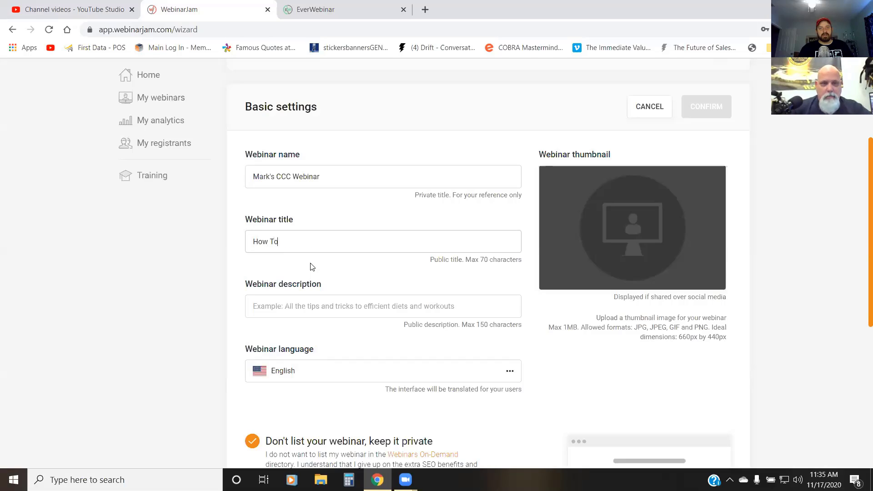
{"action": "type", "text": " Get"}
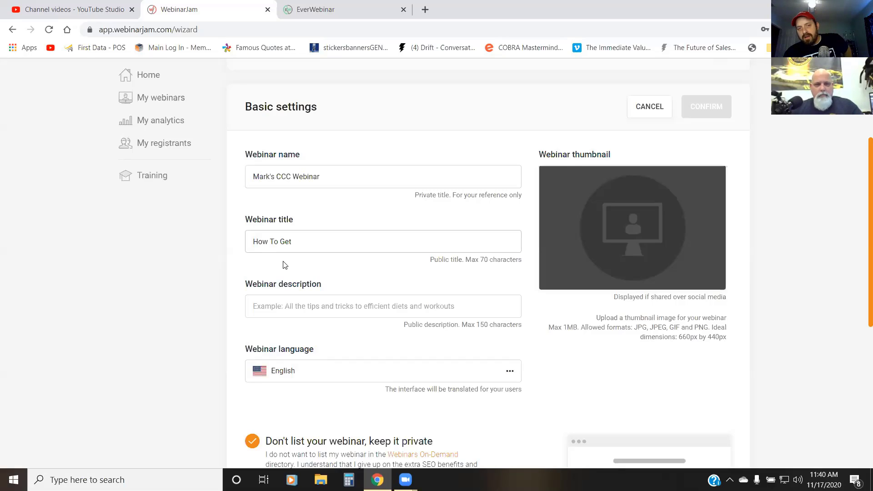
Step: Replace the text in the webinar title with "Gun Safety 101,"
{"action": "left_click_drag", "start_coordinate": [316, 243], "coordinate": [147, 353]}
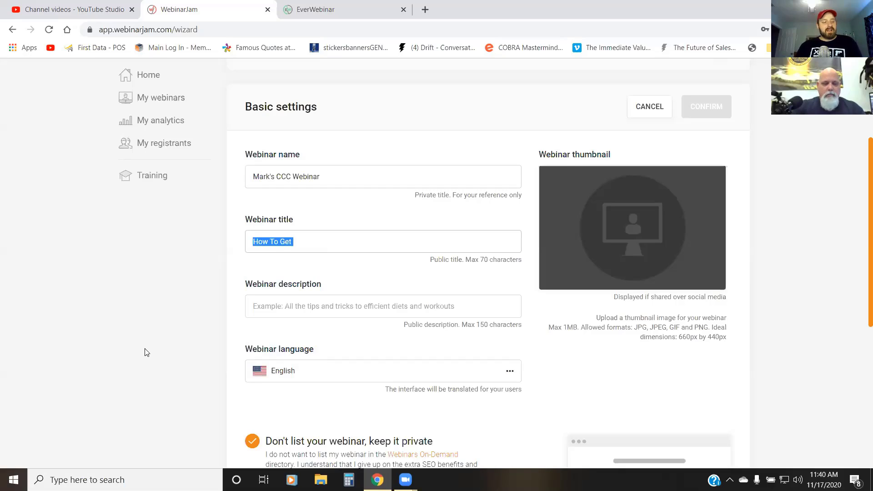
{"action": "type", "text": "Gun Sa"}
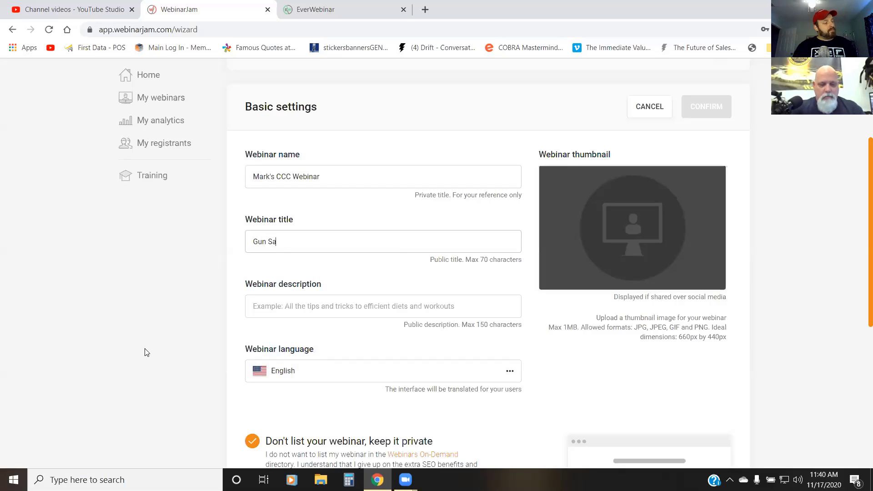
{"action": "type", "text": "fety 101,"}
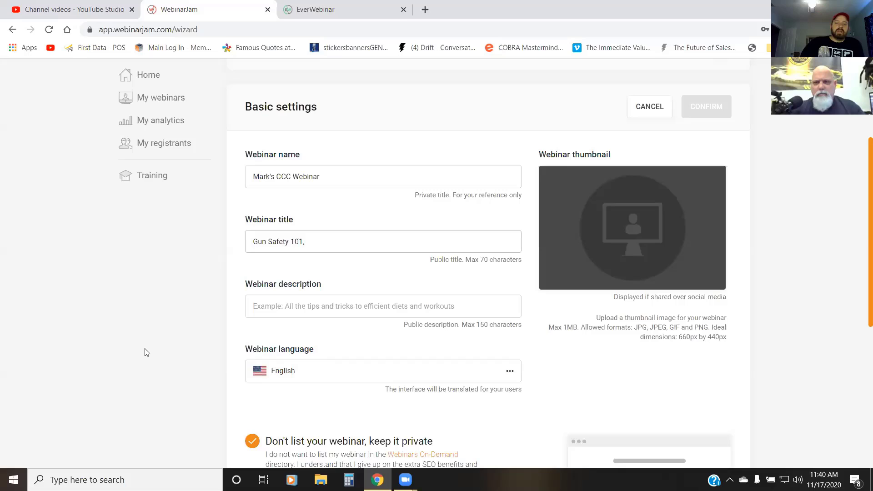
{"action": "key", "text": "BackSpace"}
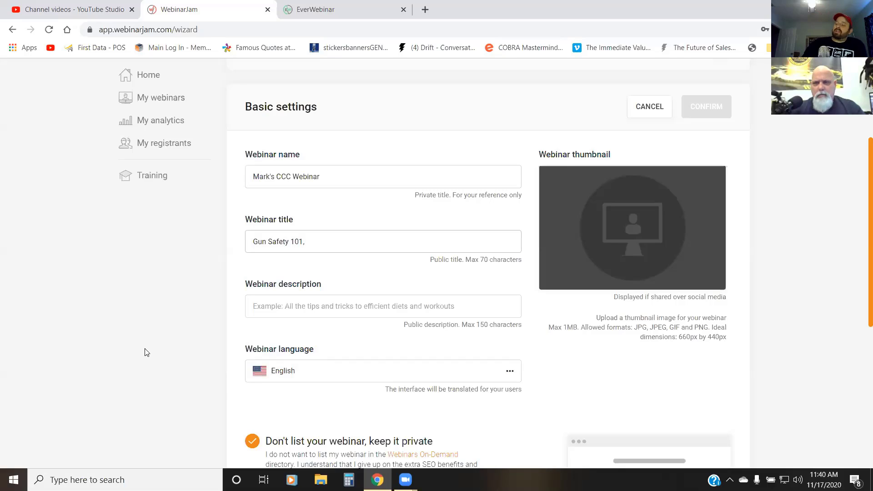
{"action": "key", "text": "BackSpace"}
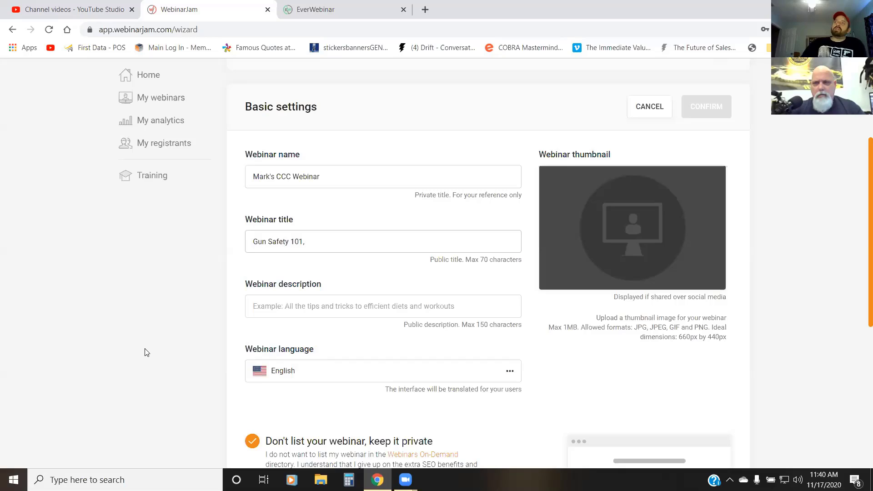
{"action": "type", "text": ",,"}
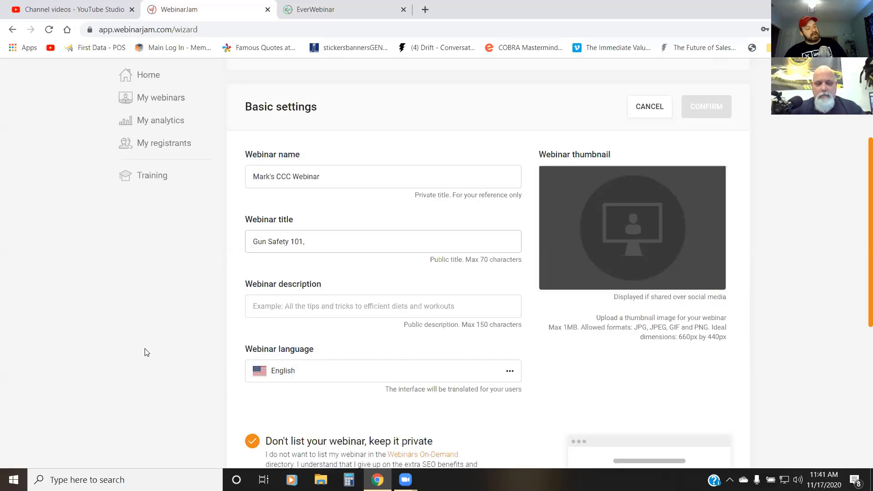
Step: Extend the webinar title after "Gun Safety 101," with "Concealed Carry and Ta"
{"action": "type", "text": "Concelae"}
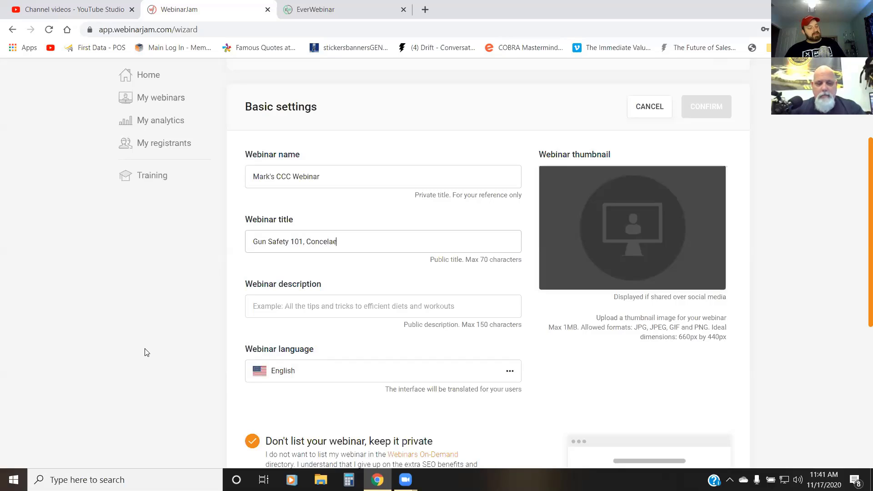
{"action": "key", "text": "BackSpace"}
{"action": "key", "text": "BackSpace"}
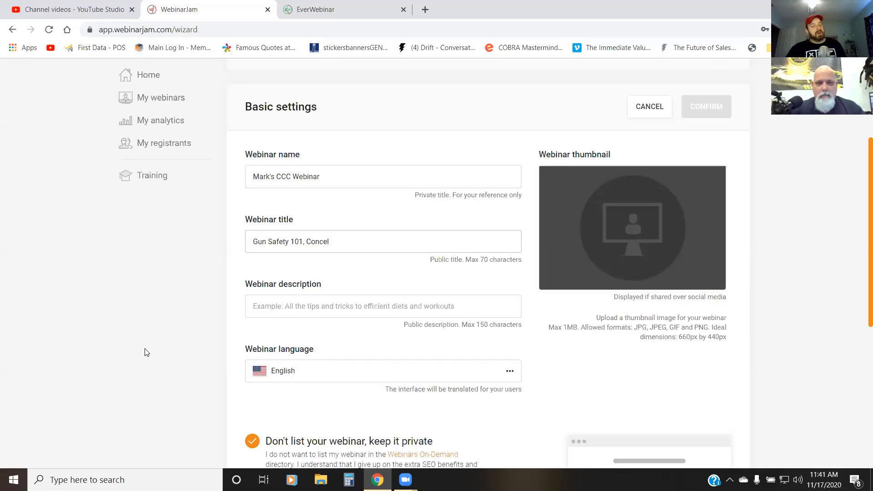
{"action": "type", "text": "aled C"}
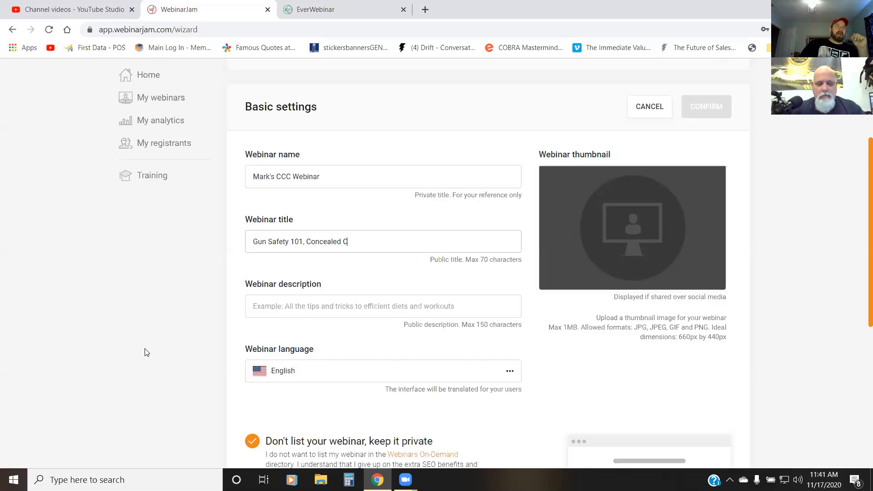
{"action": "type", "text": "arry a"}
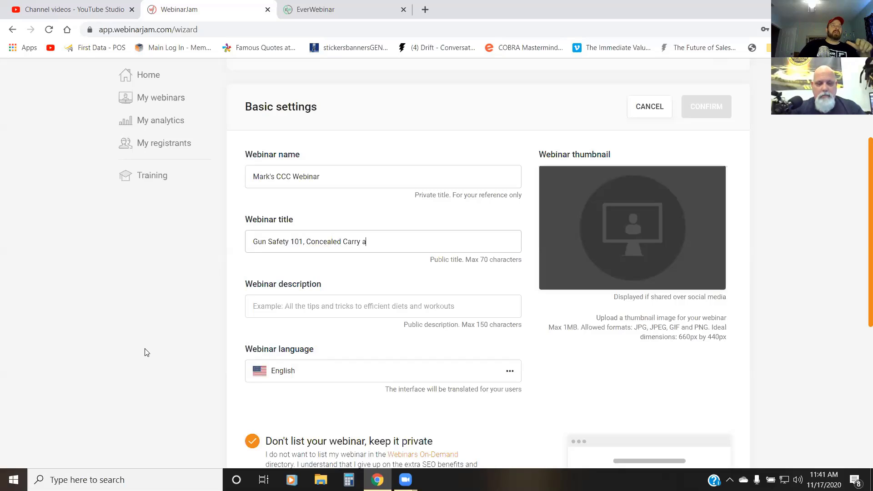
{"action": "type", "text": "nd"}
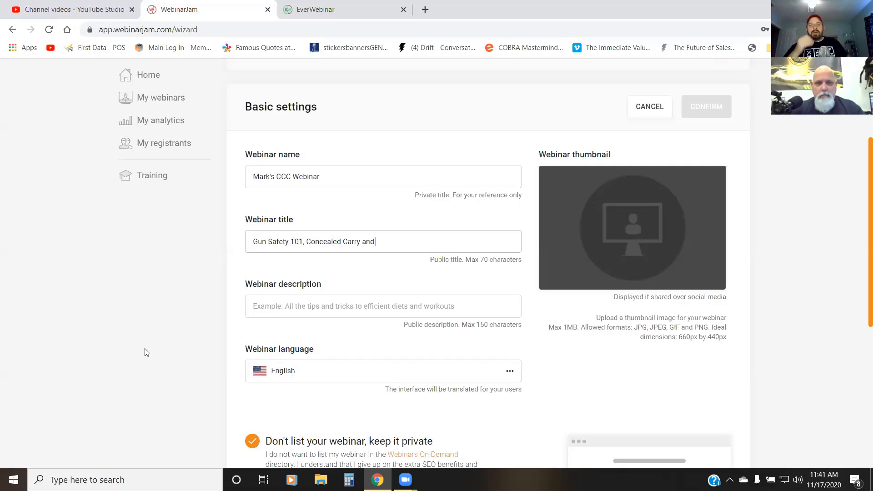
{"action": "type", "text": "Tati"}
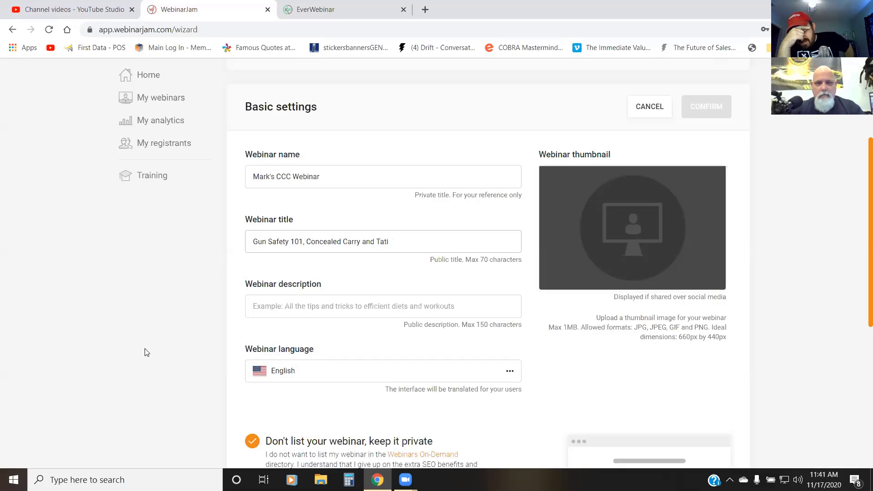
{"action": "type", "text": "cctial"}
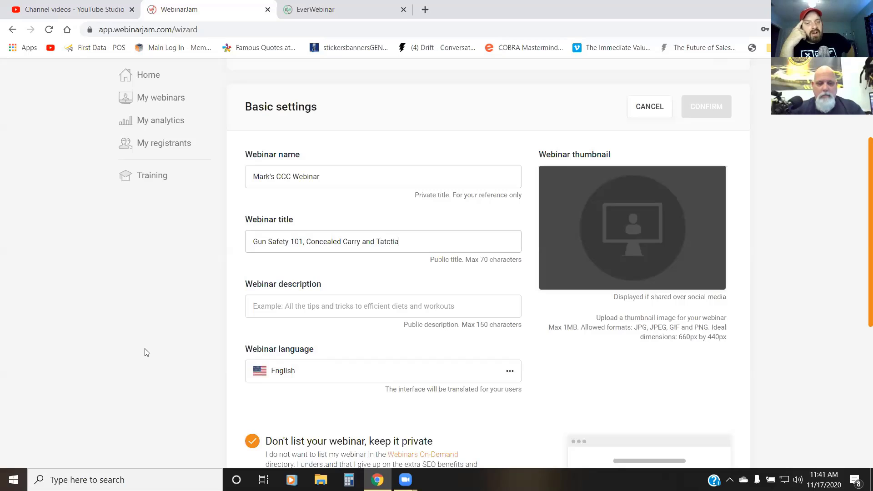
{"action": "key", "text": "BackSpace"}
{"action": "key", "text": "BackSpace"}
{"action": "key", "text": "BackSpace"}
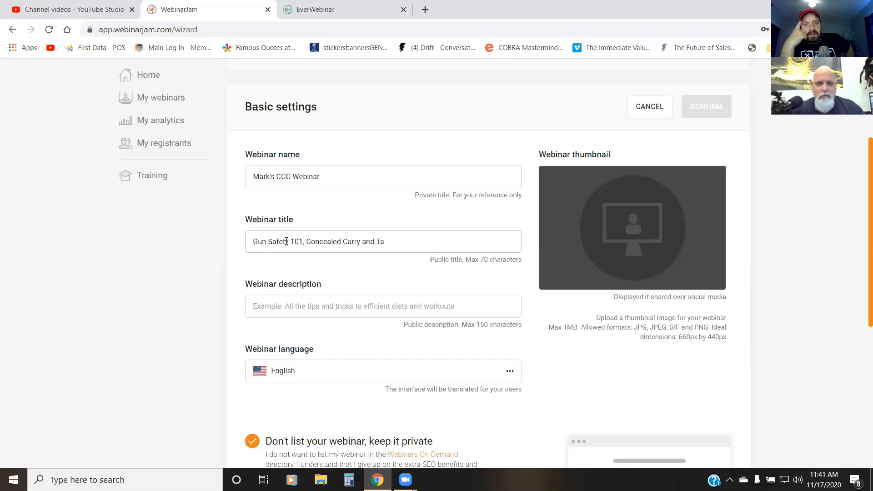
Step: Reword the webinar title to "Gun Safety 101: Online Concealed Carry Training"
{"action": "left_click_drag", "start_coordinate": [305, 242], "coordinate": [254, 242]}
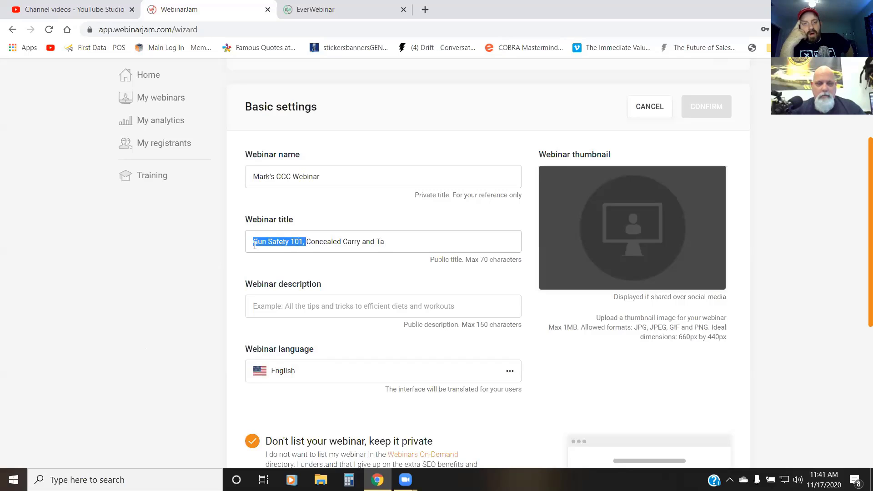
{"action": "left_click", "coordinate": [304, 241]}
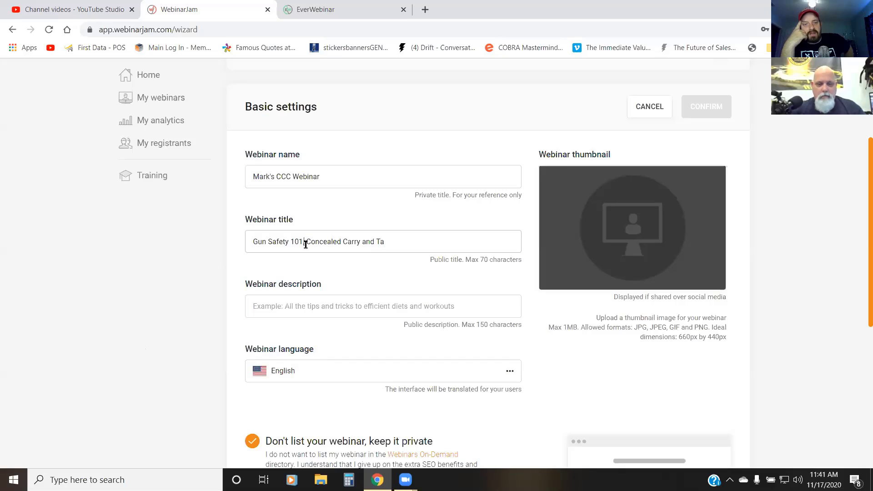
{"action": "key", "text": "BackSpace"}
{"action": "type", "text": ":"}
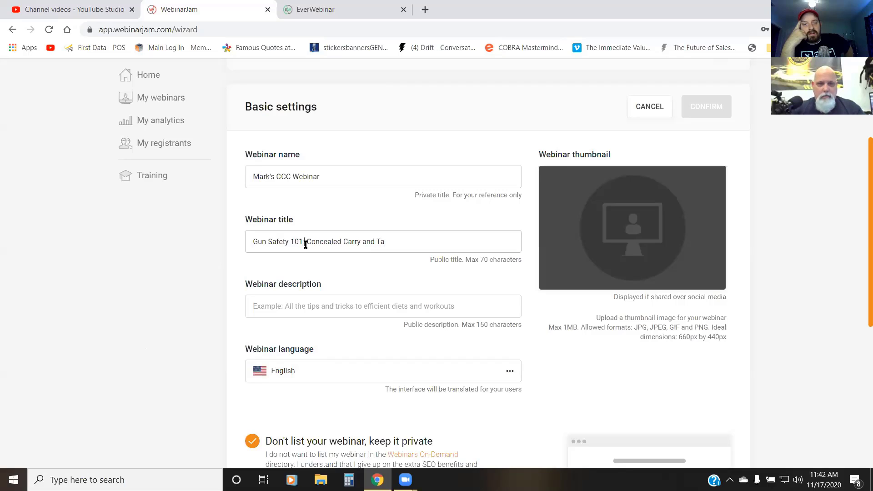
{"action": "type", "text": " Online"}
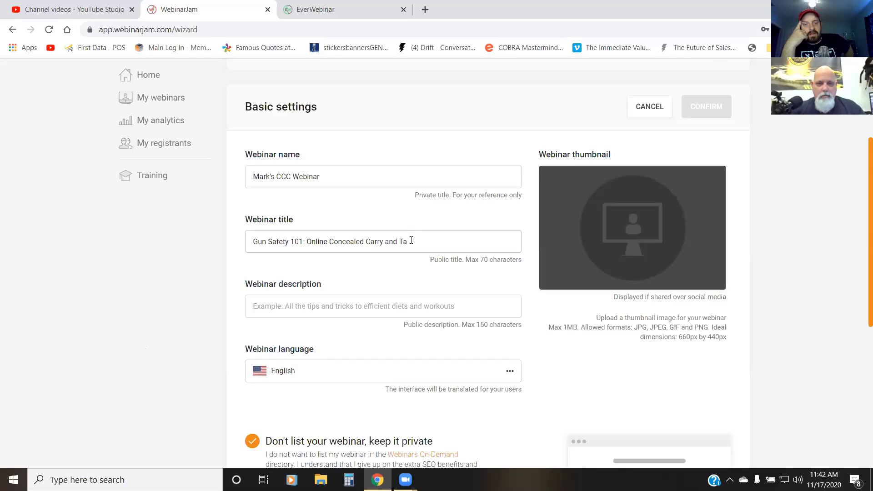
{"action": "left_click_drag", "start_coordinate": [411, 241], "coordinate": [384, 240]}
{"action": "type", "text": "Training"}
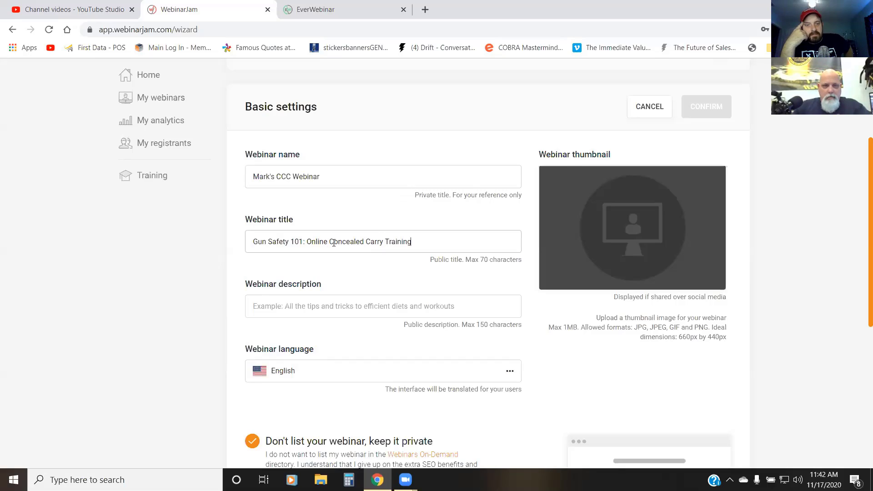
Step: Insert "Pre-" before "Concealed" so the webinar title reads "Gun Safety 101: Online Pre-Concealed Carry Training"
{"action": "left_click_drag", "start_coordinate": [333, 243], "coordinate": [329, 253]}
{"action": "type", "text": "Pre-c"}
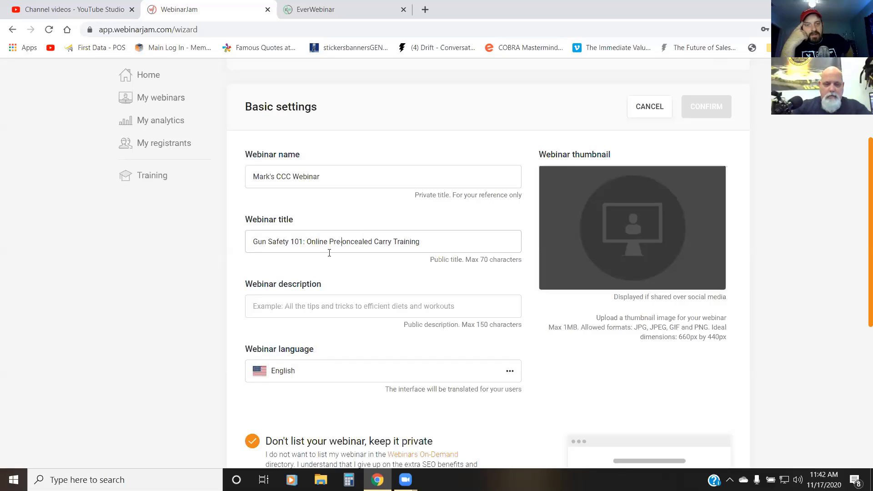
{"action": "left_click", "coordinate": [472, 236]}
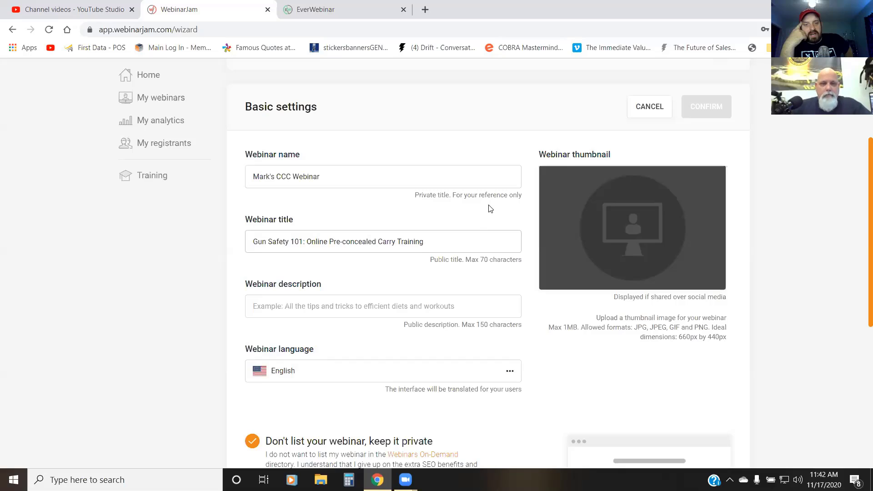
{"action": "left_click", "coordinate": [344, 242]}
{"action": "key", "text": "BackSpace"}
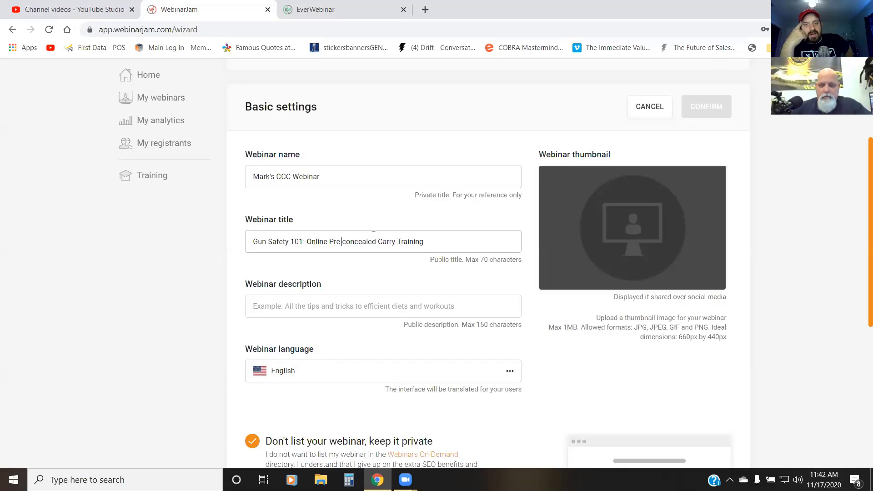
{"action": "type", "text": "-"}
{"action": "key", "text": "Delete"}
{"action": "type", "text": "\\C"}
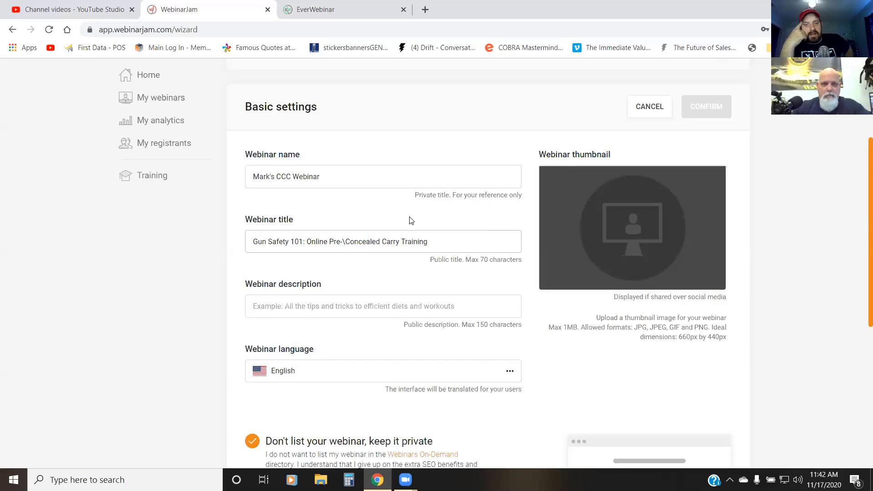
{"action": "key", "text": "BackSpace"}
{"action": "key", "text": "BackSpace"}
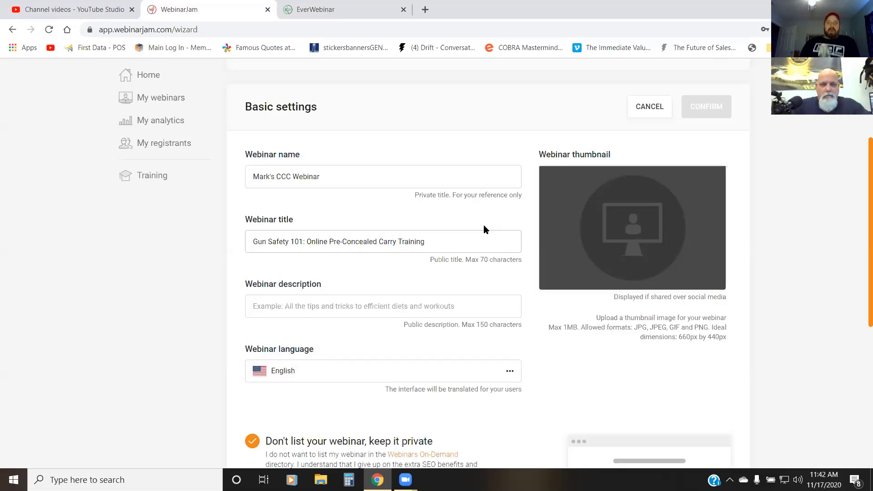
{"action": "type", "text": "-"}
Step: Begin the webinar description with "Excellent training for new shooters"
{"action": "left_click", "coordinate": [422, 300]}
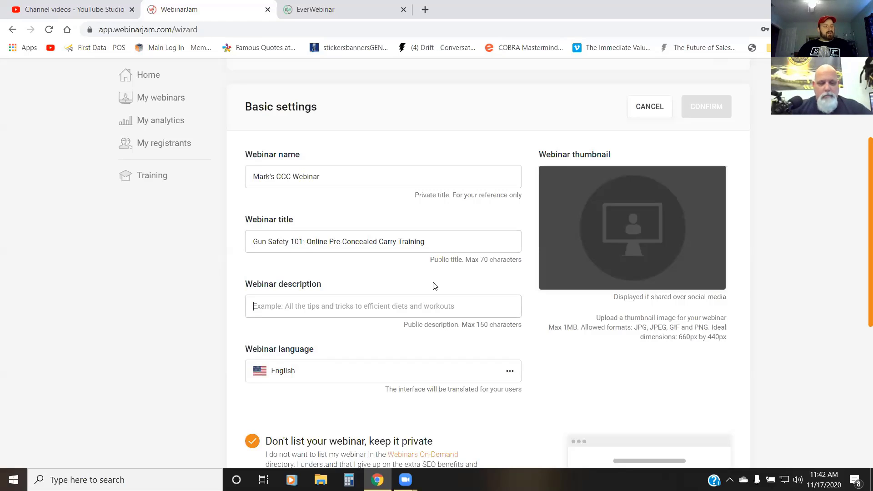
{"action": "type", "text": "E"}
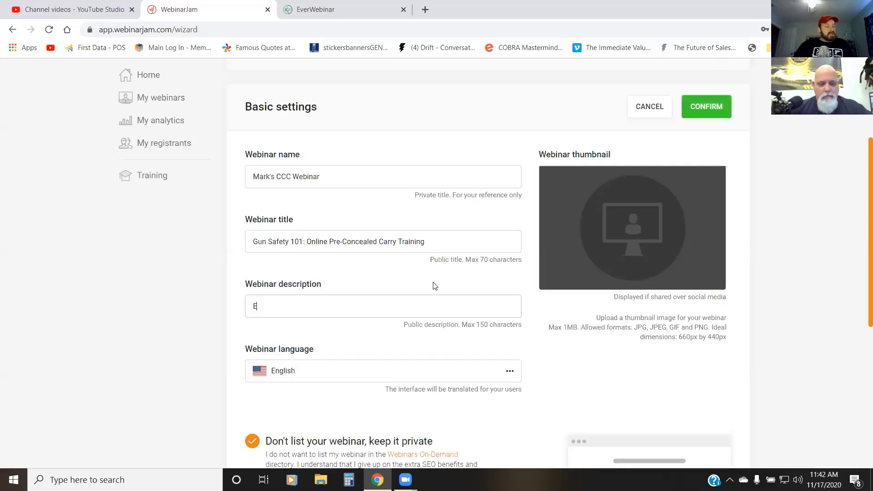
{"action": "type", "text": "xcellent train"}
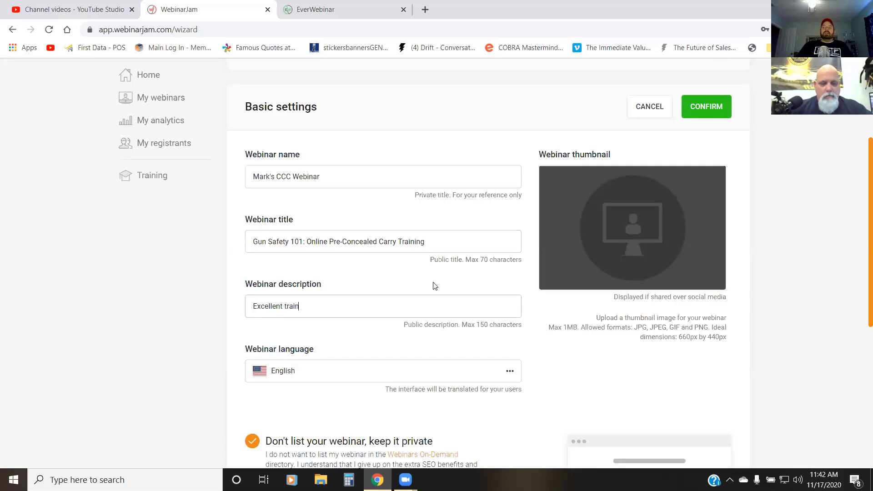
{"action": "type", "text": "ing for new"}
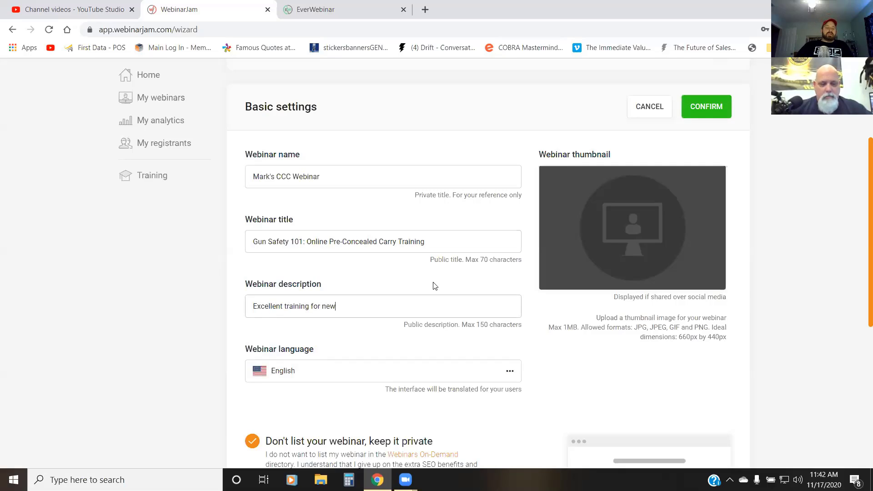
{"action": "type", "text": " and seasone"}
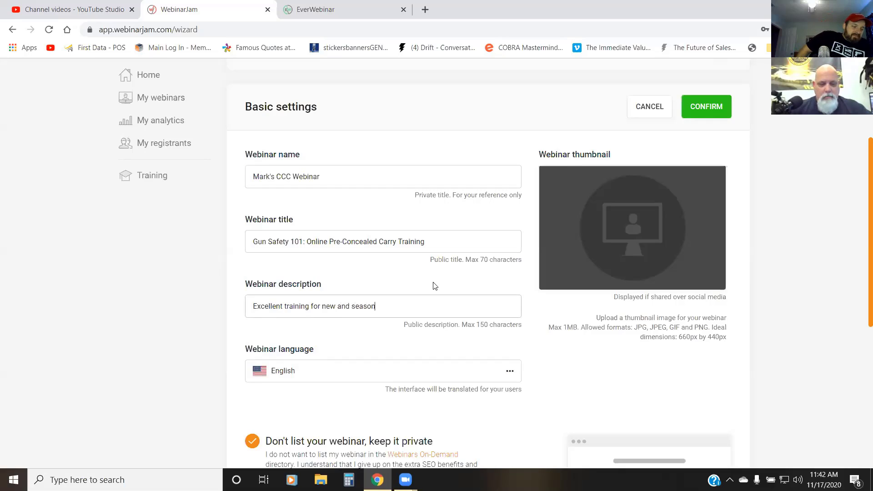
{"action": "key", "text": "BackSpace"}
{"action": "key", "text": "BackSpace"}
{"action": "key", "text": "BackSpace"}
{"action": "key", "text": "BackSpace"}
{"action": "key", "text": "BackSpace"}
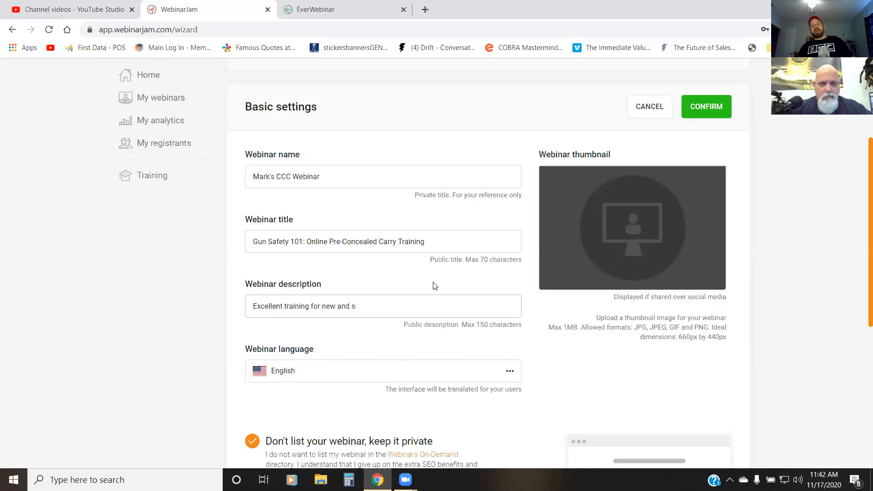
{"action": "key", "text": "BackSpace"}
{"action": "key", "text": "BackSpace"}
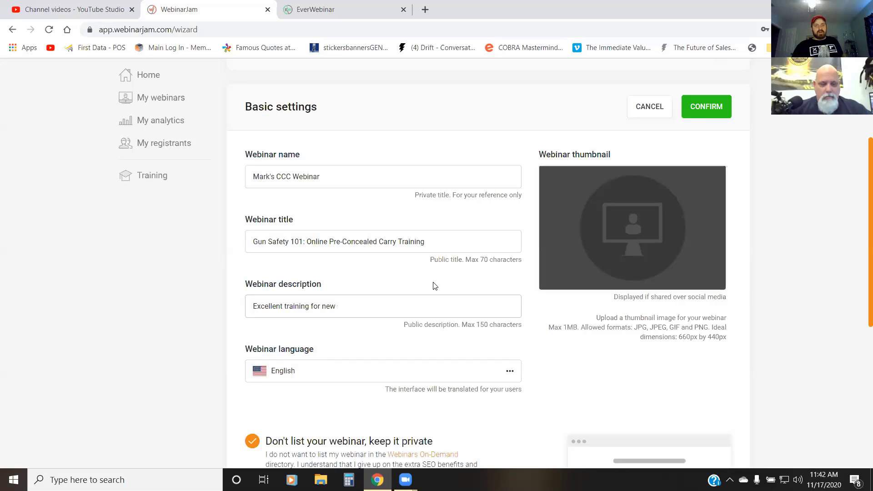
{"action": "type", "text": "shooter"}
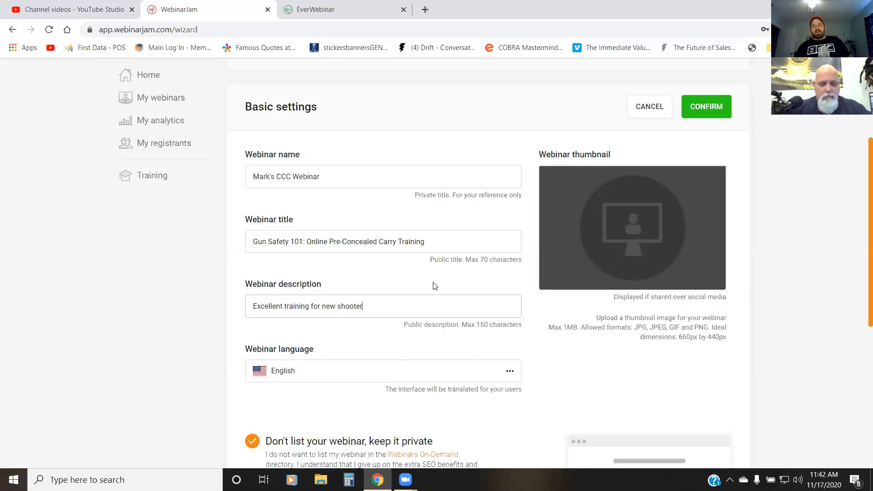
{"action": "type", "text": "s looking to get"}
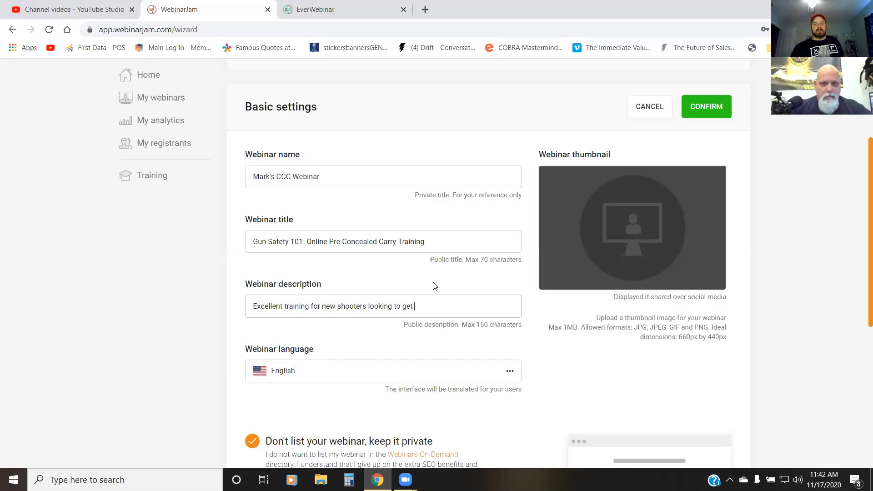
{"action": "type", "text": " the"}
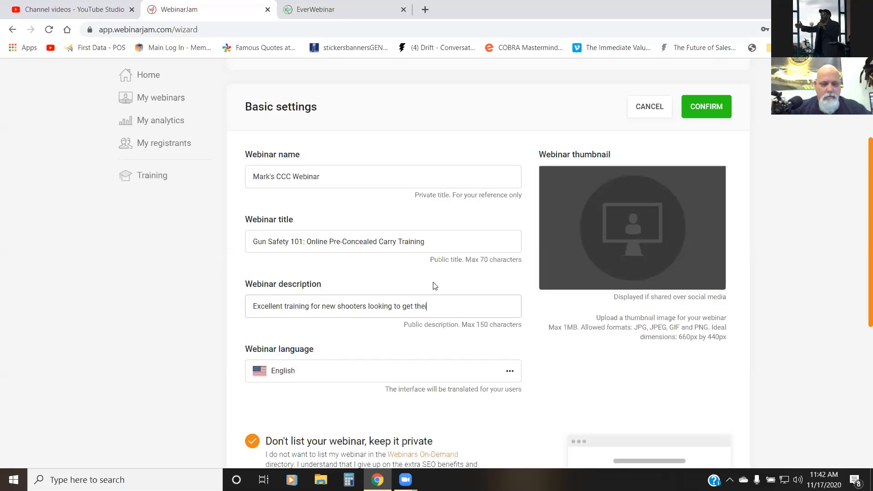
{"action": "type", "text": "ir CWP and for"}
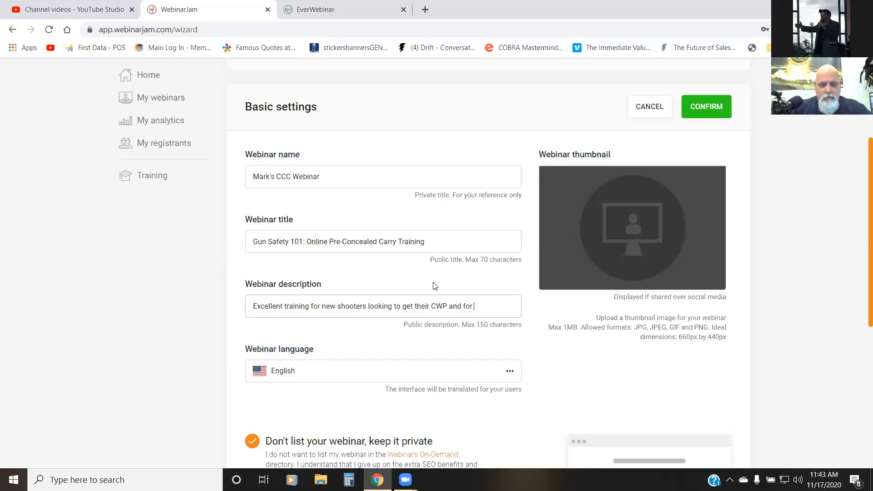
Step: Continue the webinar description with "looking to get their CWP and for Tactical Training"
{"action": "type", "text": "actical Training"}
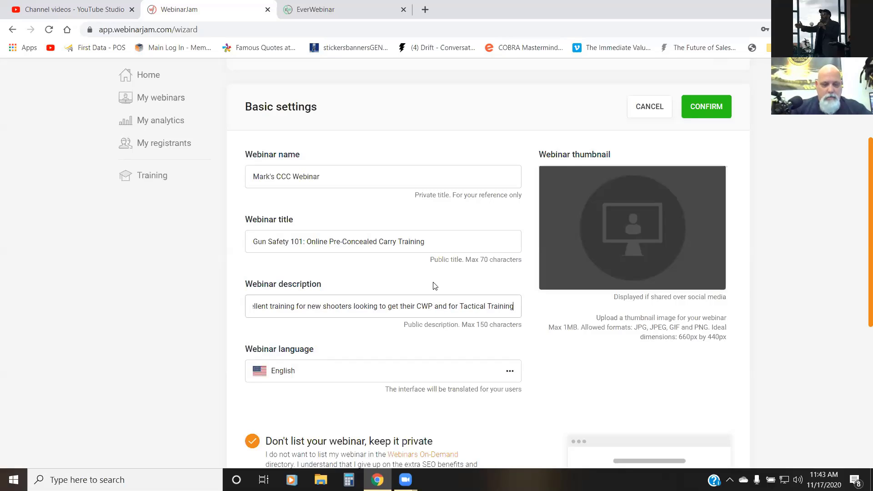
{"action": "type", "text": " for the "}
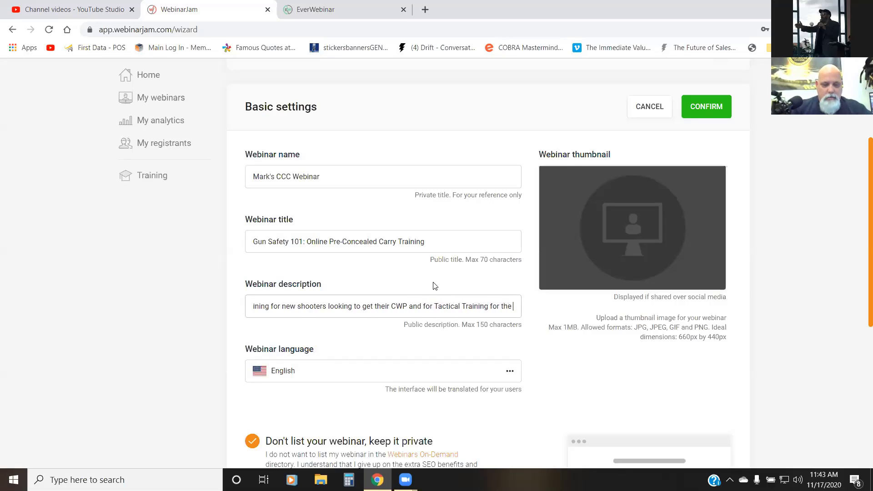
{"action": "type", "text": "more advancse"}
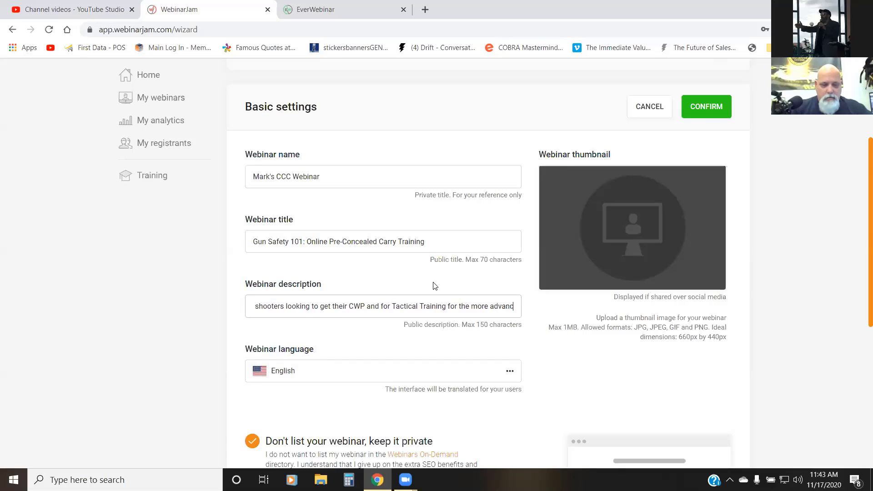
Step: Finish the webinar description with "for the more advanced enthusiast."
{"action": "key", "text": "BackSpace"}
{"action": "key", "text": "BackSpace"}
{"action": "key", "text": "BackSpace"}
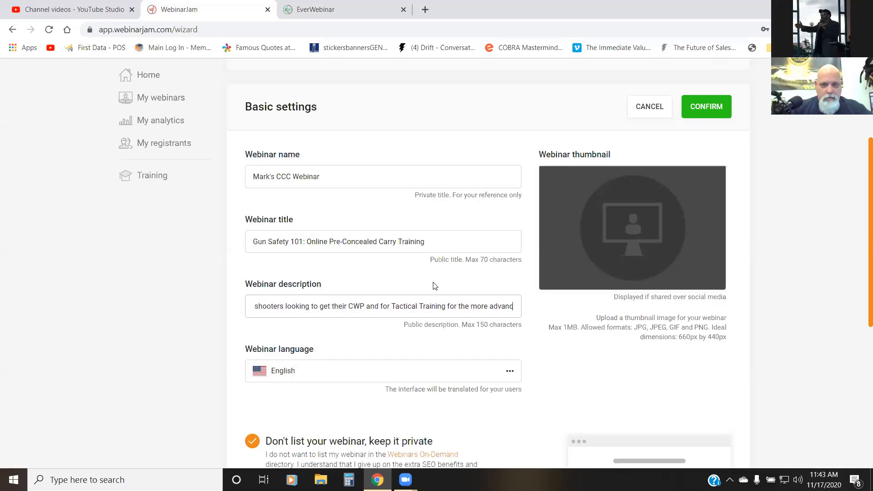
{"action": "type", "text": "ced "}
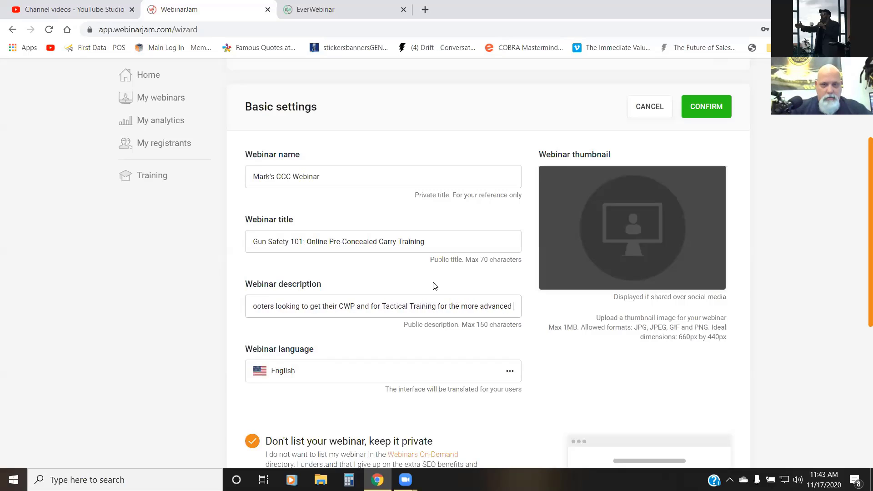
{"action": "type", "text": "enthusia"}
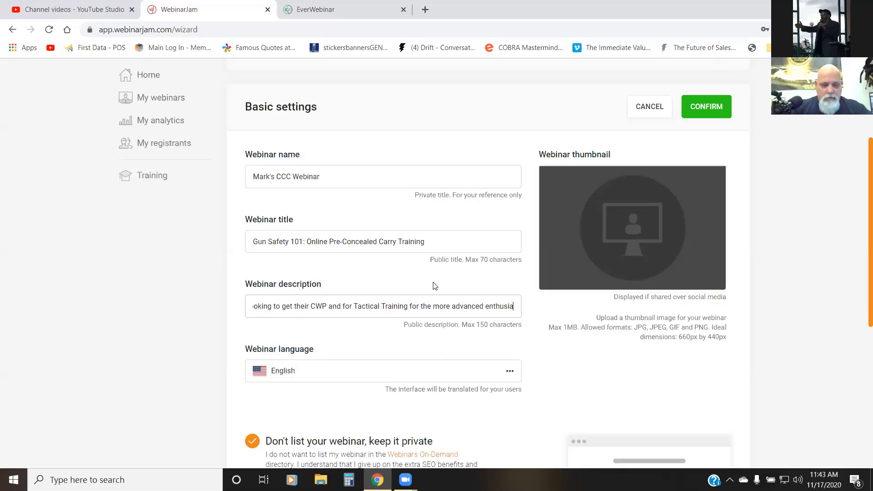
{"action": "type", "text": "st."}
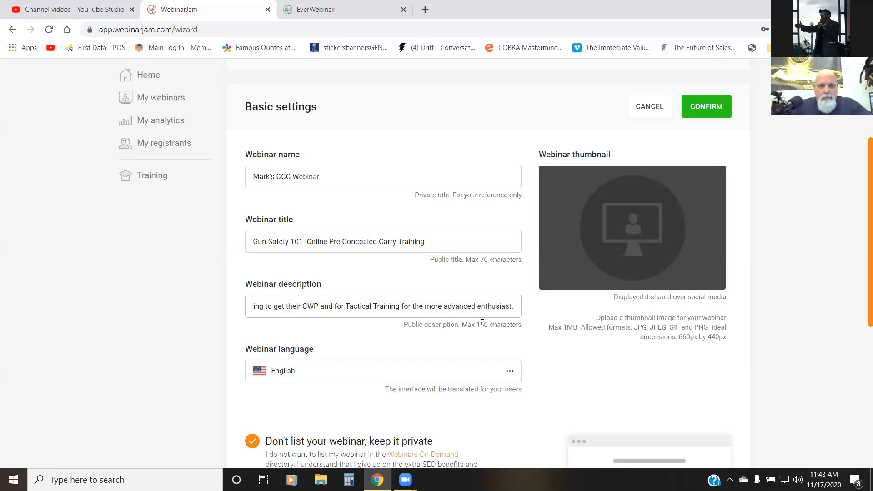
Step: Review the webinar's listing options and confirm the basic settings
{"action": "scroll", "coordinate": [483, 323], "scroll_direction": "down", "scroll_amount": 5}
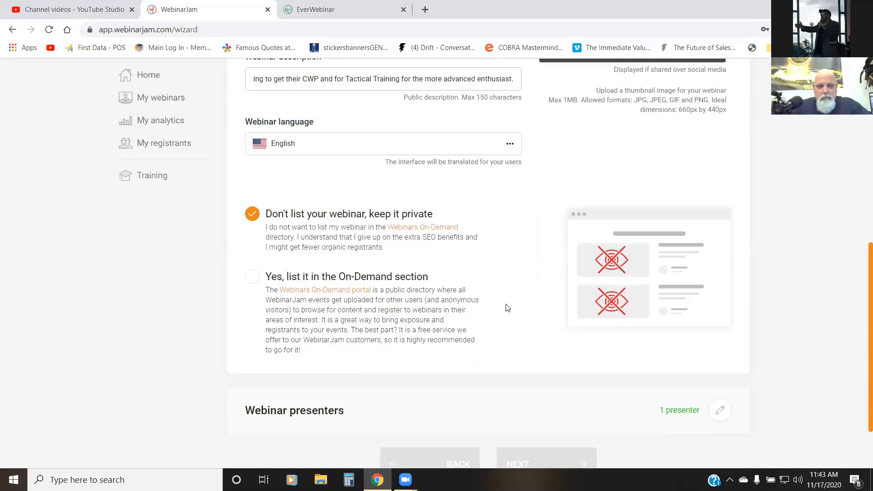
{"action": "scroll", "coordinate": [508, 309], "scroll_direction": "down", "scroll_amount": 2}
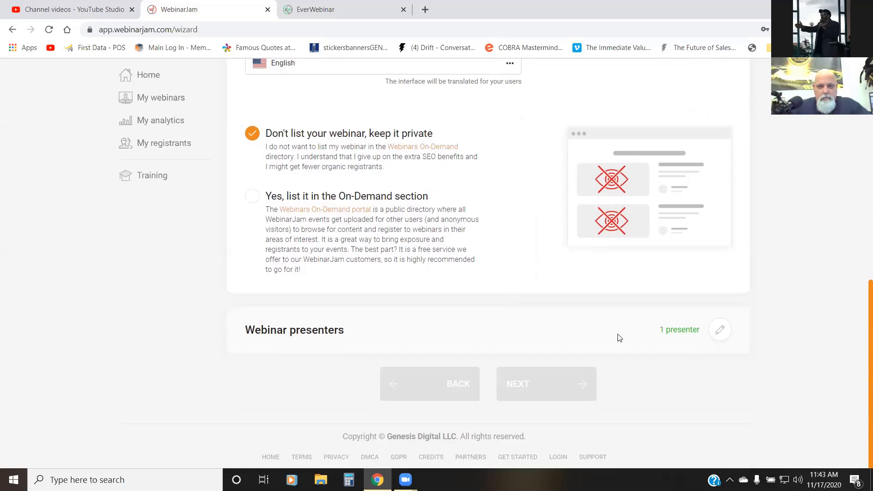
{"action": "scroll", "coordinate": [542, 358], "scroll_direction": "up", "scroll_amount": 8}
{"action": "scroll", "coordinate": [582, 363], "scroll_direction": "up", "scroll_amount": 2}
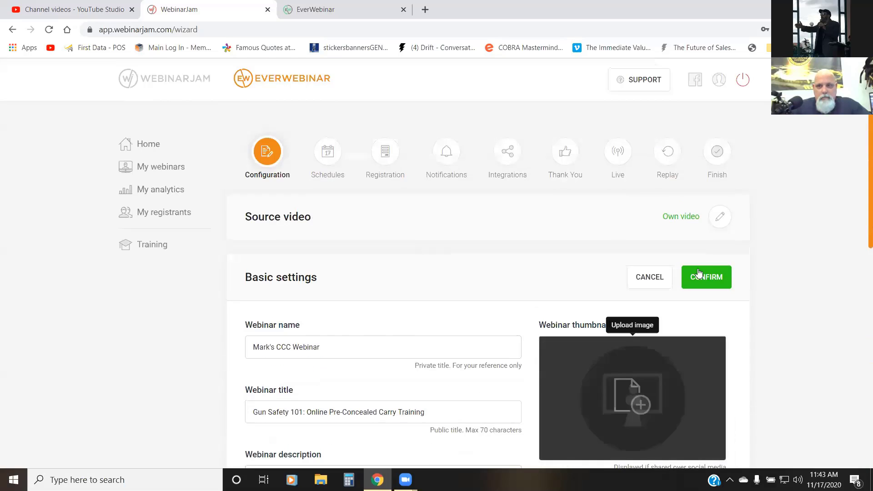
{"action": "left_click", "coordinate": [709, 275]}
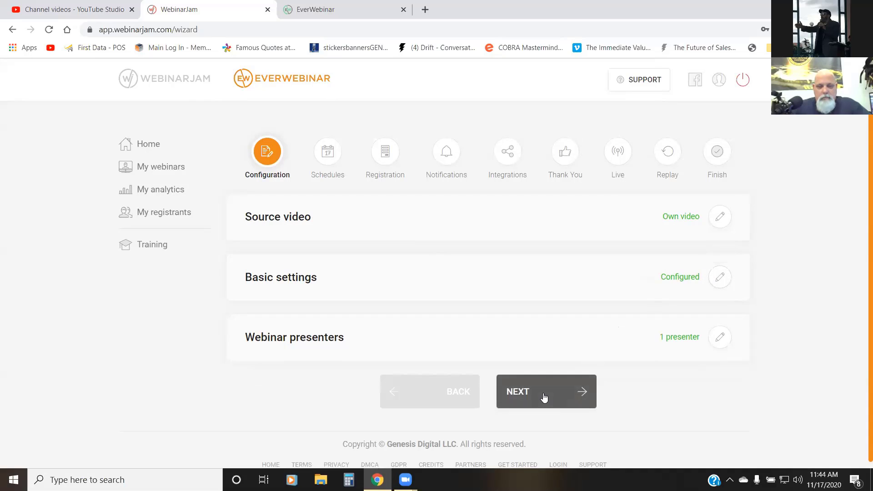
Step: Open the webinar presenters for editing and enter the additional presenter's full name
{"action": "left_click", "coordinate": [719, 337]}
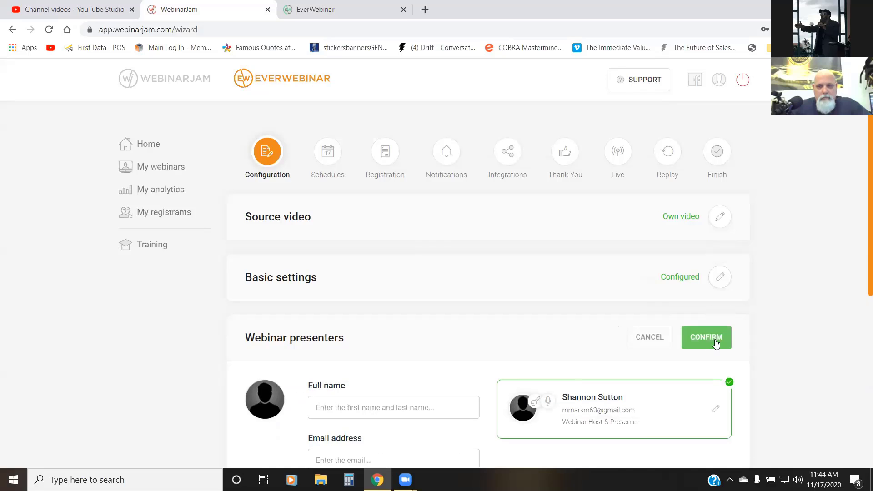
{"action": "scroll", "coordinate": [574, 359], "scroll_direction": "down", "scroll_amount": 4}
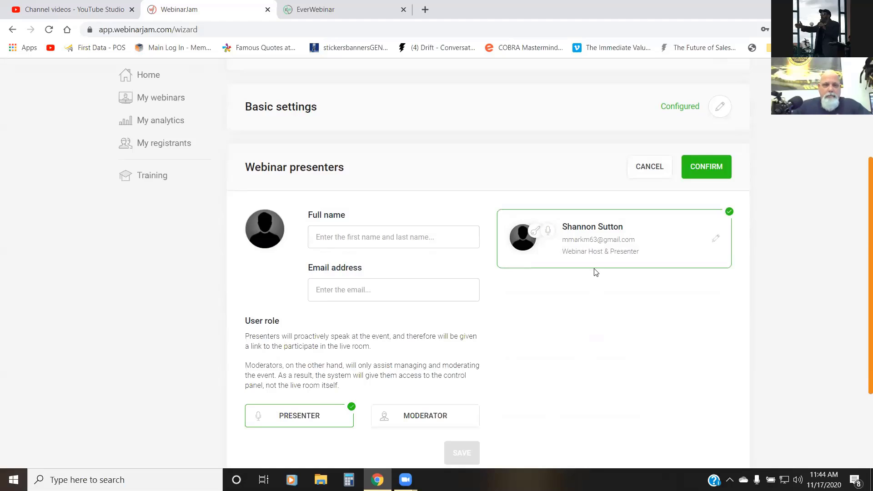
{"action": "left_click", "coordinate": [455, 235]}
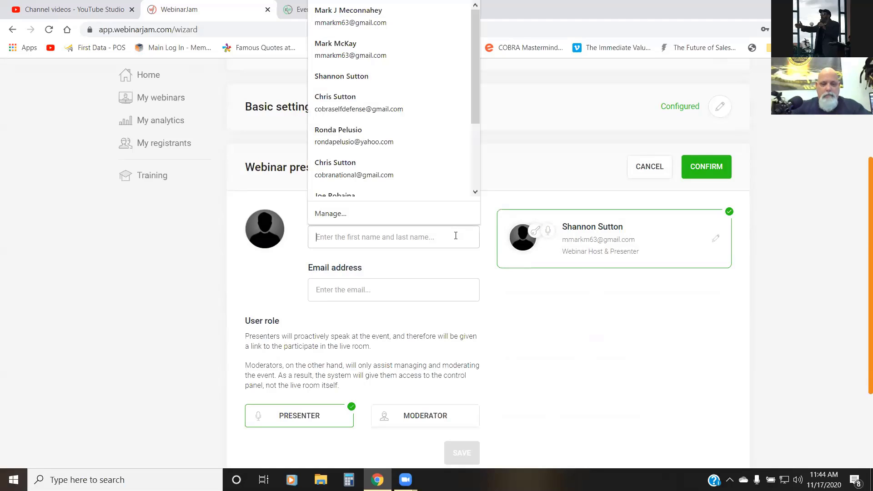
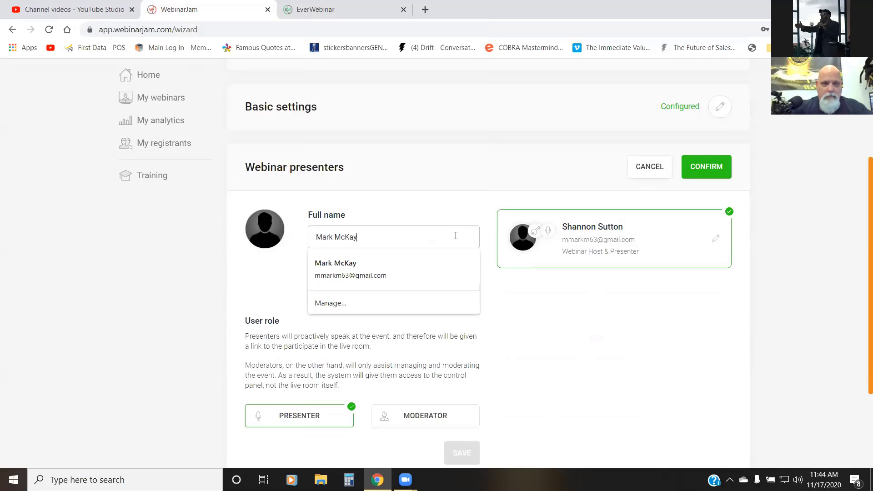
{"action": "left_click", "coordinate": [273, 301]}
Step: Enter the additional presenter's email address
{"action": "left_click", "coordinate": [345, 293]}
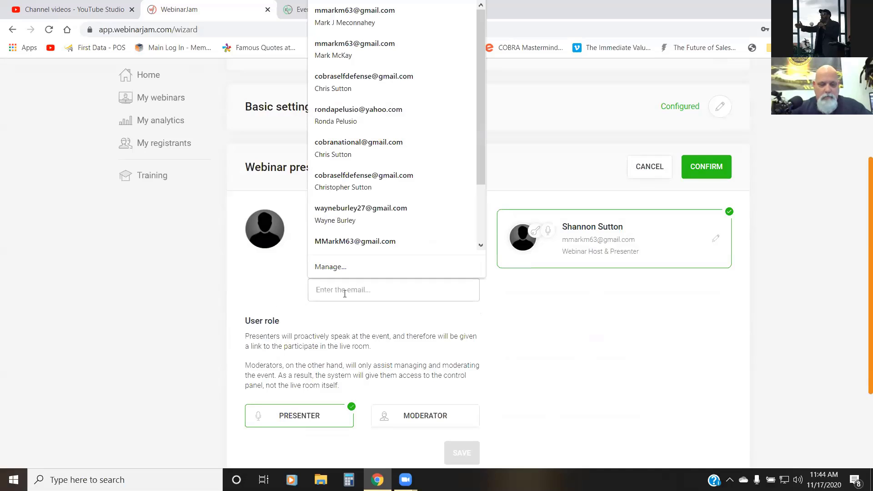
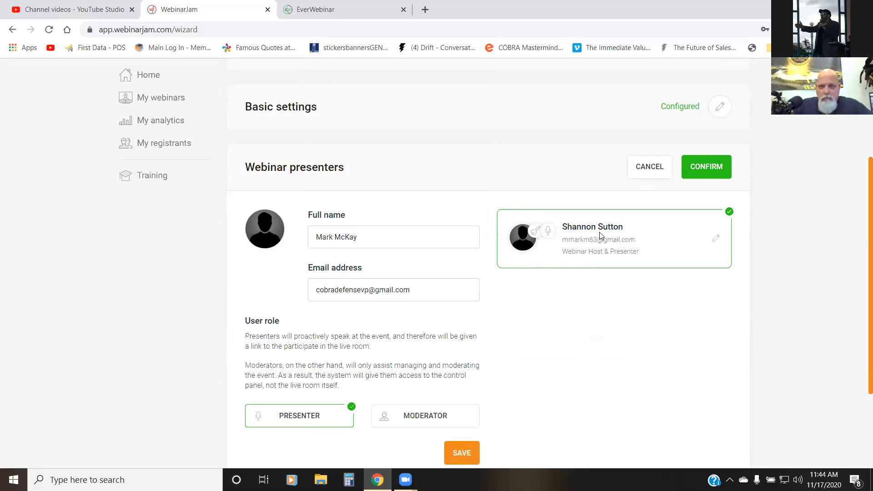
Step: Edit the existing webinar host's entry and replace the full name with the intended presenter's name
{"action": "left_click", "coordinate": [717, 240]}
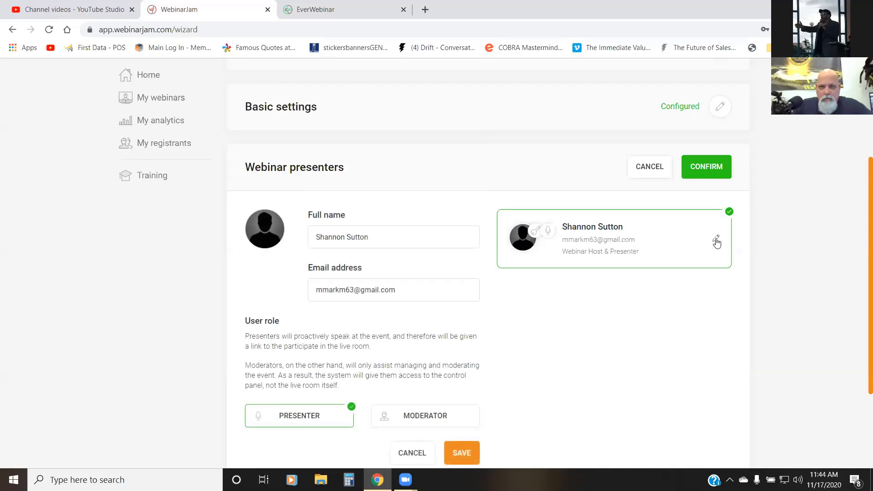
{"action": "left_click", "coordinate": [374, 239]}
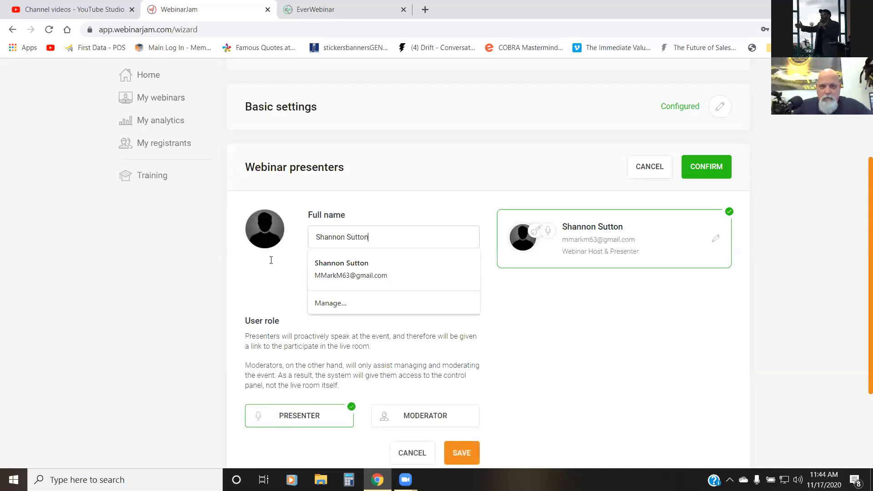
{"action": "key", "text": "ctrl+a"}
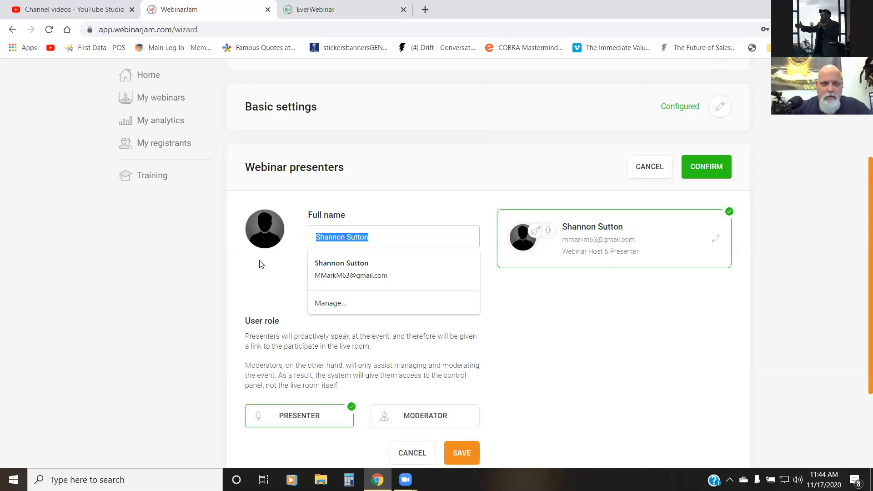
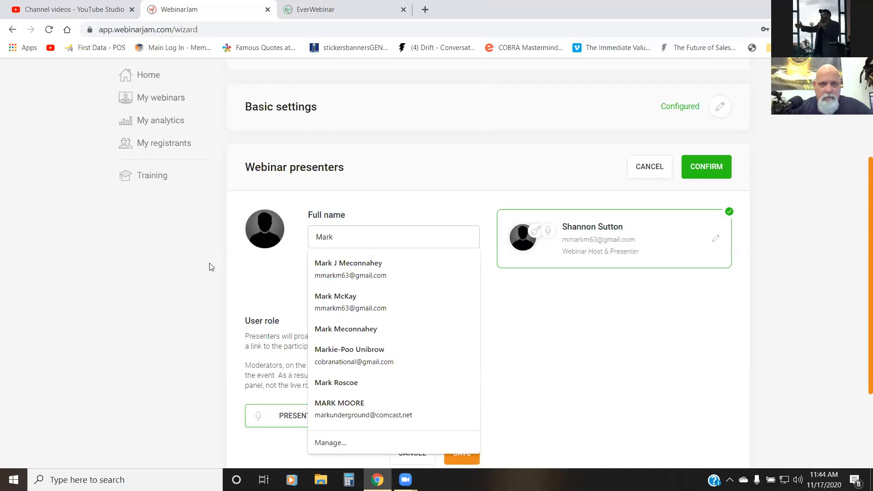
{"action": "left_click", "coordinate": [324, 299]}
Step: Replace the webinar host's email address with the intended presenter's email address
{"action": "triple_click", "coordinate": [405, 290]}
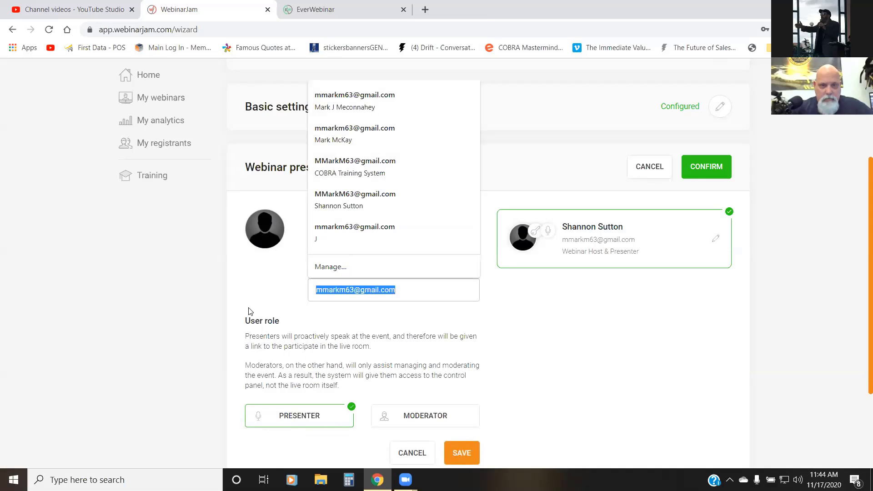
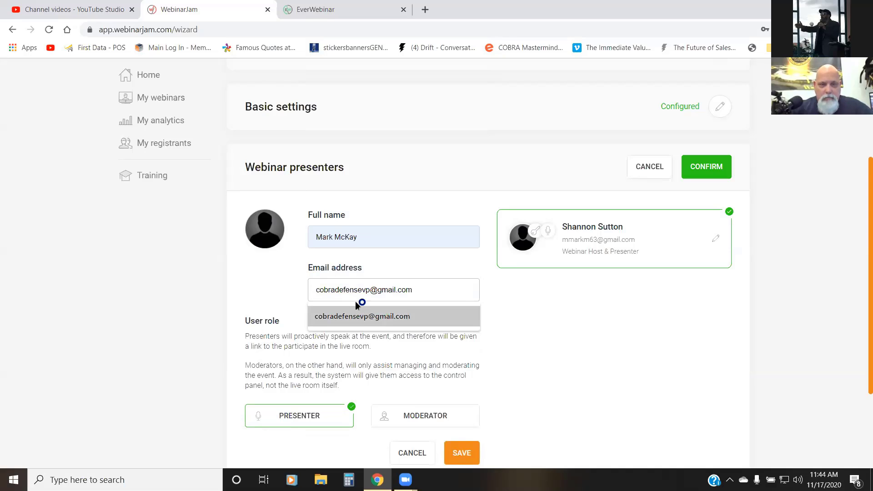
{"action": "left_click", "coordinate": [362, 316]}
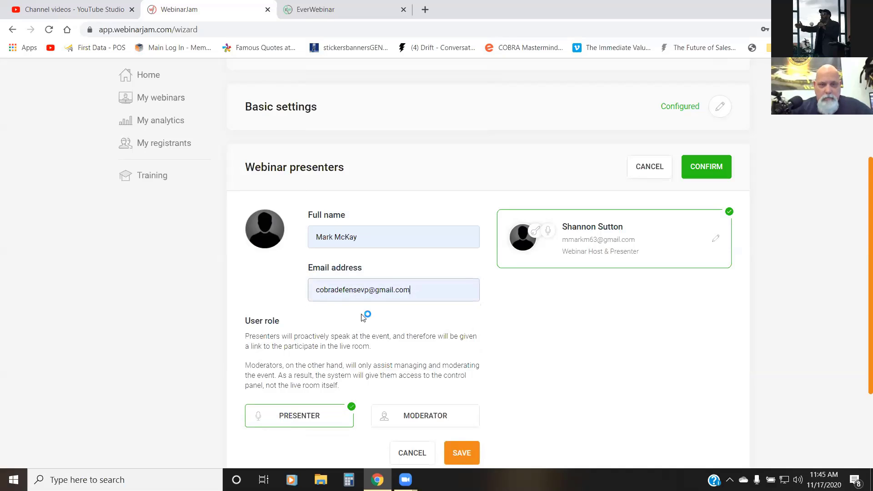
Step: Search the computer's Downloads, Pictures and Desktop folders for a profile photo for the presenter
{"action": "scroll", "coordinate": [554, 299], "scroll_direction": "down", "scroll_amount": 2}
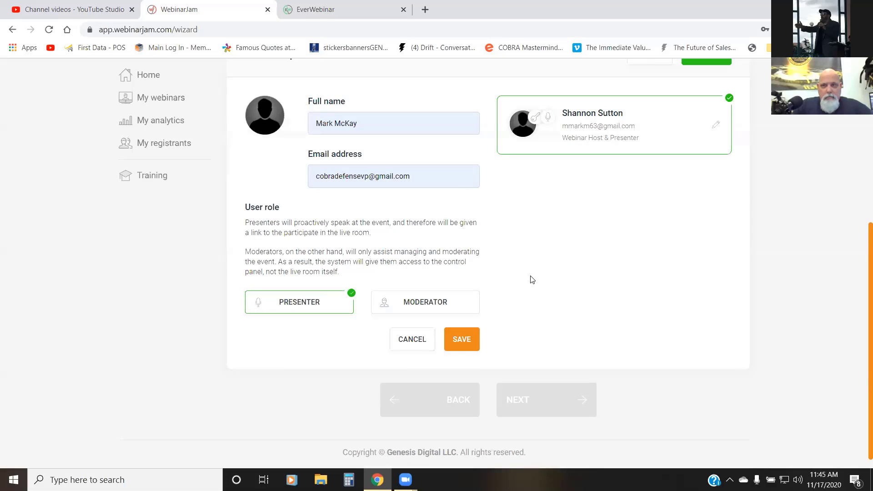
{"action": "scroll", "coordinate": [529, 276], "scroll_direction": "up", "scroll_amount": 3}
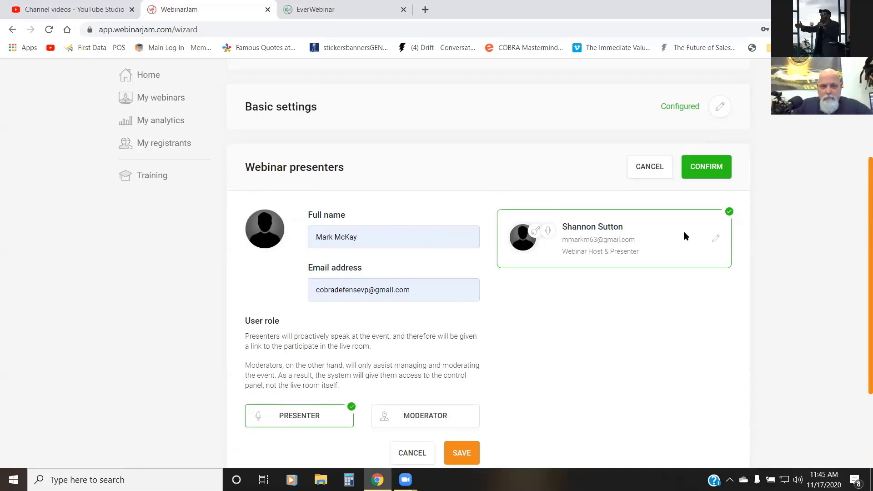
{"action": "scroll", "coordinate": [559, 292], "scroll_direction": "down", "scroll_amount": 3}
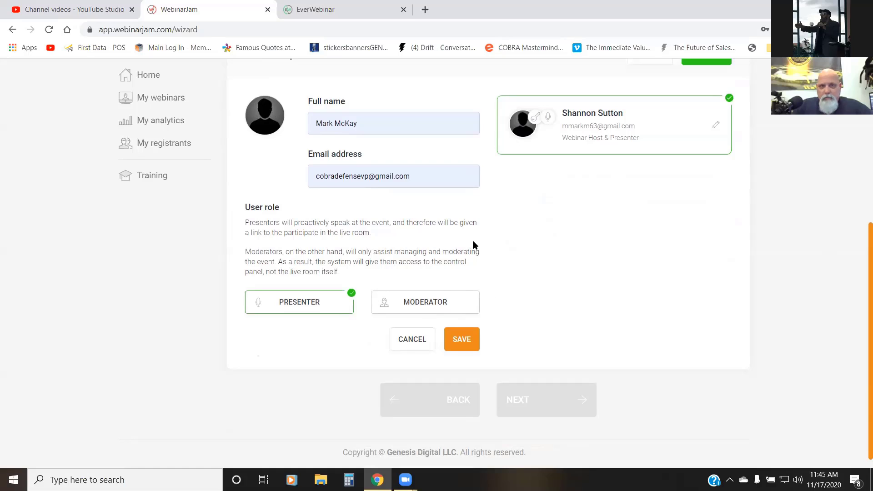
{"action": "left_click", "coordinate": [268, 116]}
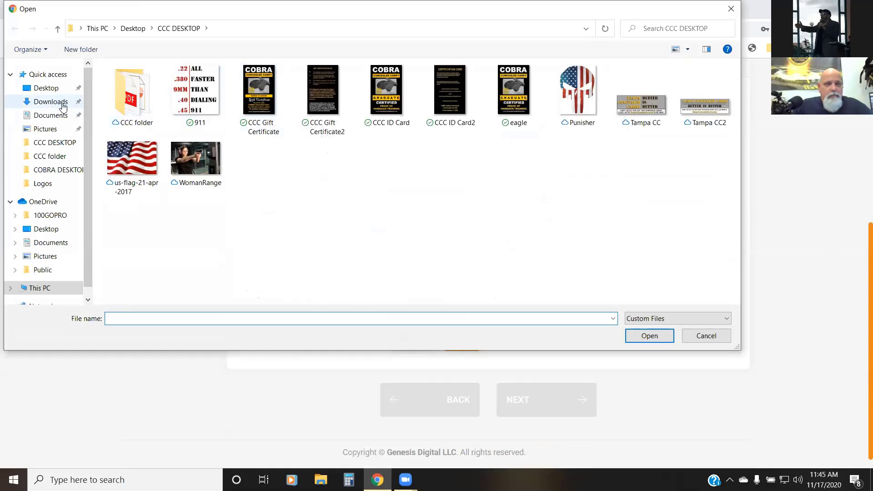
{"action": "left_click", "coordinate": [40, 107]}
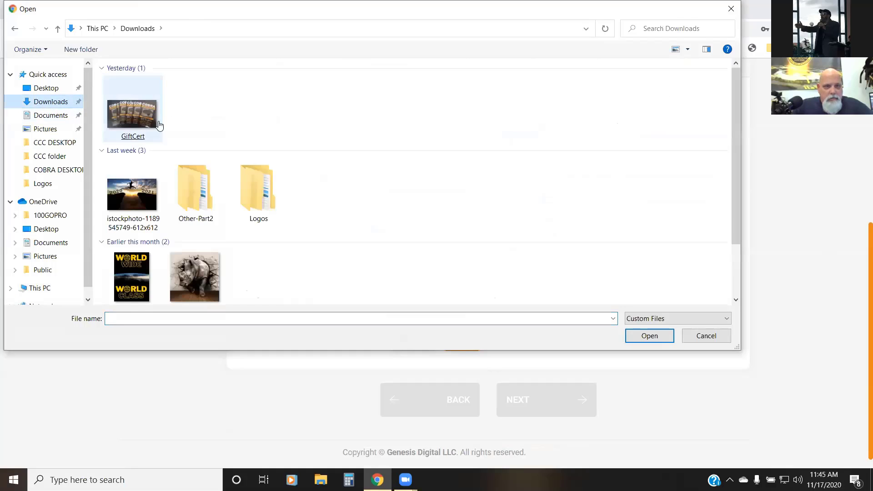
{"action": "scroll", "coordinate": [187, 112], "scroll_direction": "down", "scroll_amount": 1}
{"action": "left_click", "coordinate": [187, 112]}
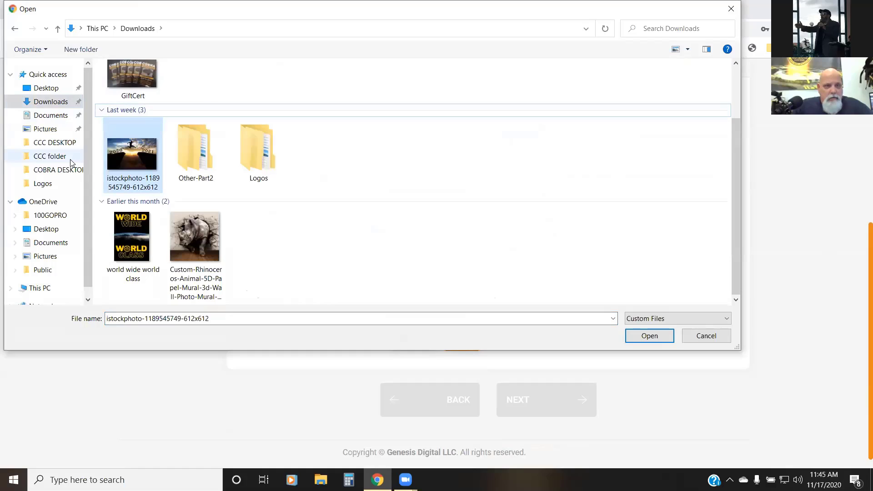
{"action": "left_click", "coordinate": [59, 133]}
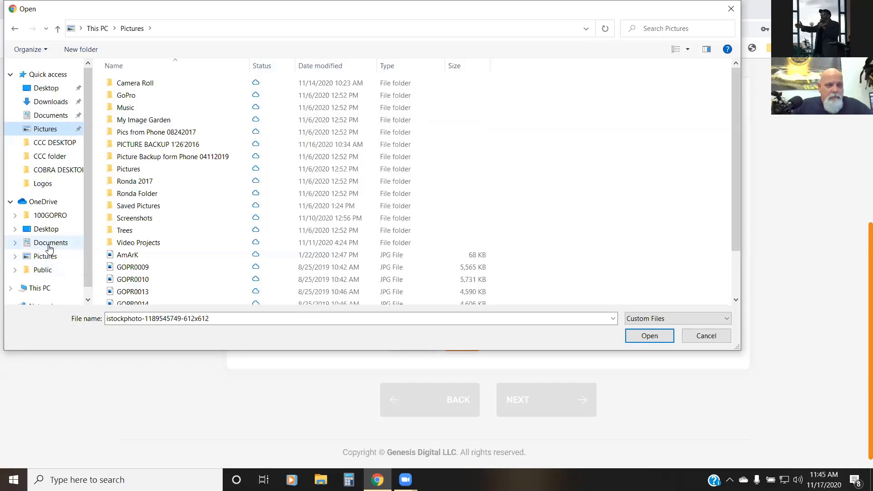
{"action": "left_click", "coordinate": [41, 256]}
{"action": "left_click", "coordinate": [46, 228]}
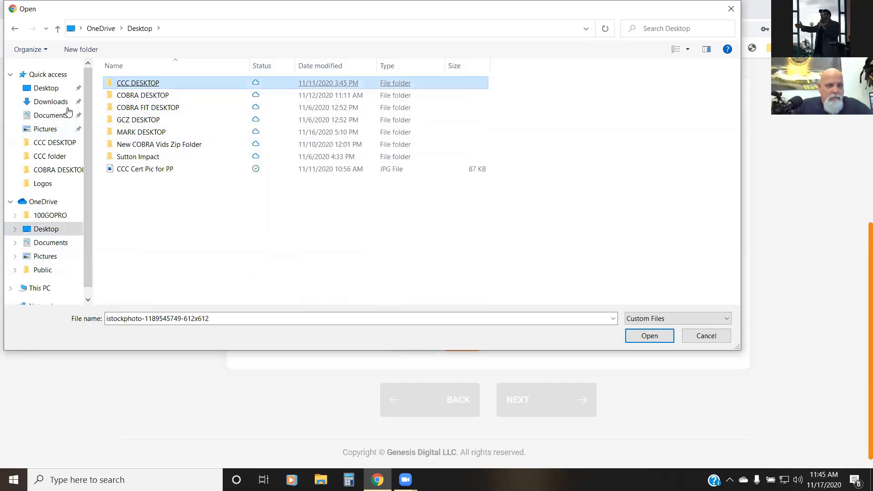
{"action": "left_click", "coordinate": [51, 103]}
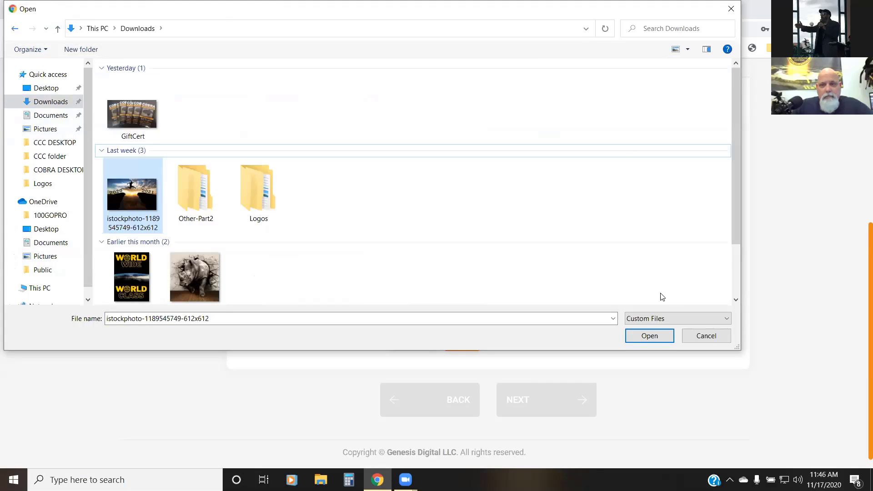
{"action": "left_click", "coordinate": [705, 335]}
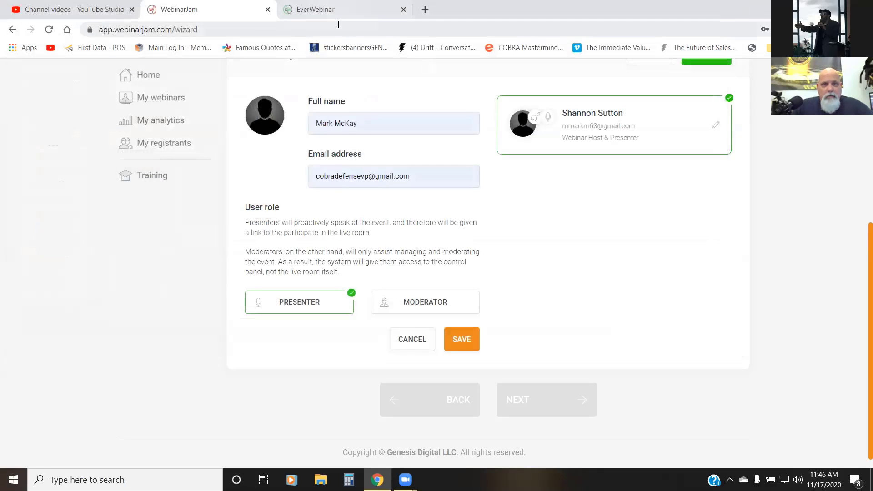
Step: Open Facebook in a new browser tab and go to the account owner's profile page
{"action": "left_click", "coordinate": [73, 13]}
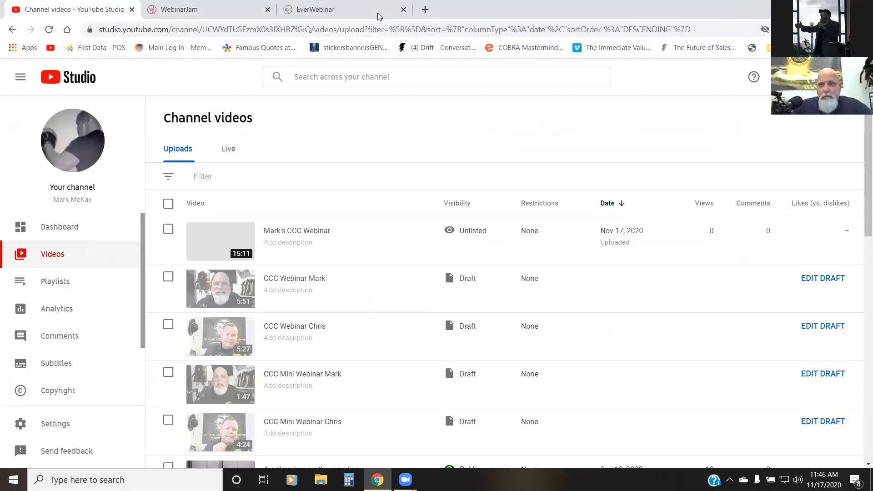
{"action": "left_click", "coordinate": [425, 9]}
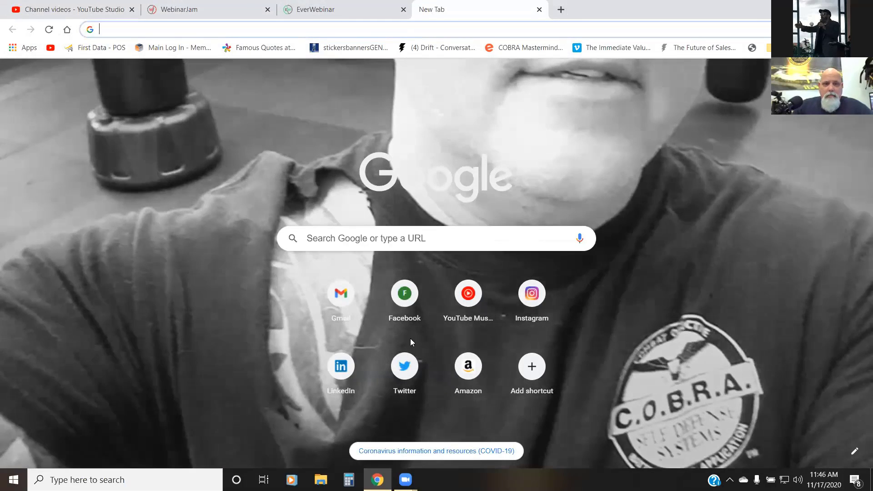
{"action": "left_click", "coordinate": [412, 316]}
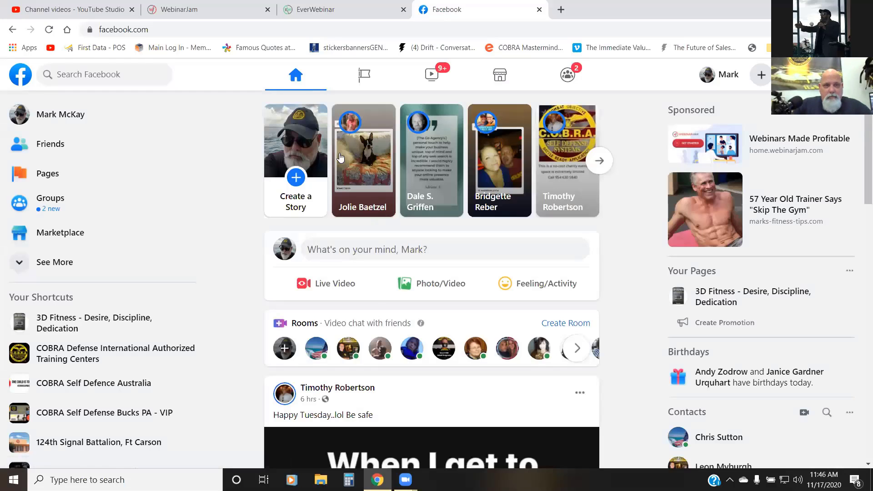
{"action": "left_click", "coordinate": [289, 208]}
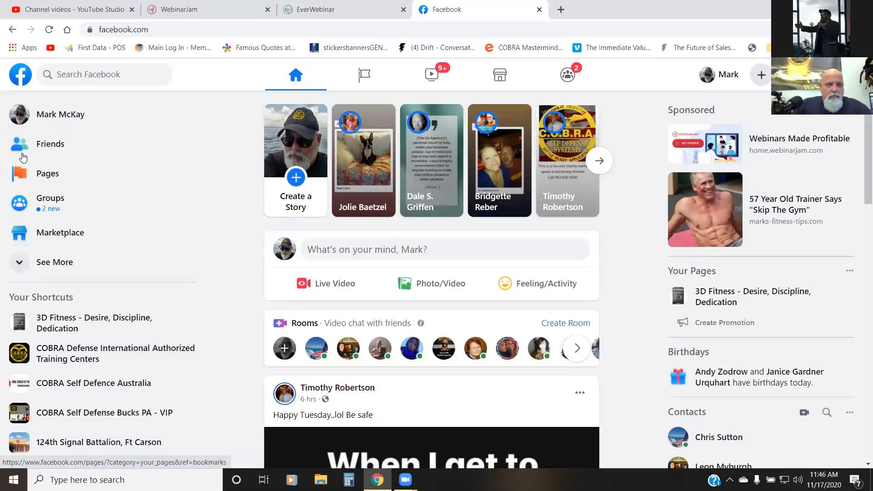
{"action": "left_click", "coordinate": [55, 116]}
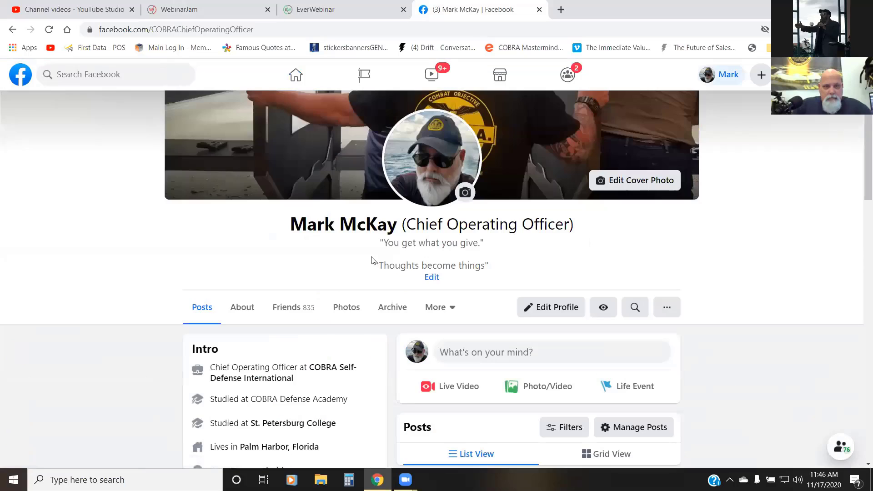
{"action": "scroll", "coordinate": [376, 244], "scroll_direction": "down", "scroll_amount": 4}
{"action": "scroll", "coordinate": [376, 243], "scroll_direction": "up", "scroll_amount": 1}
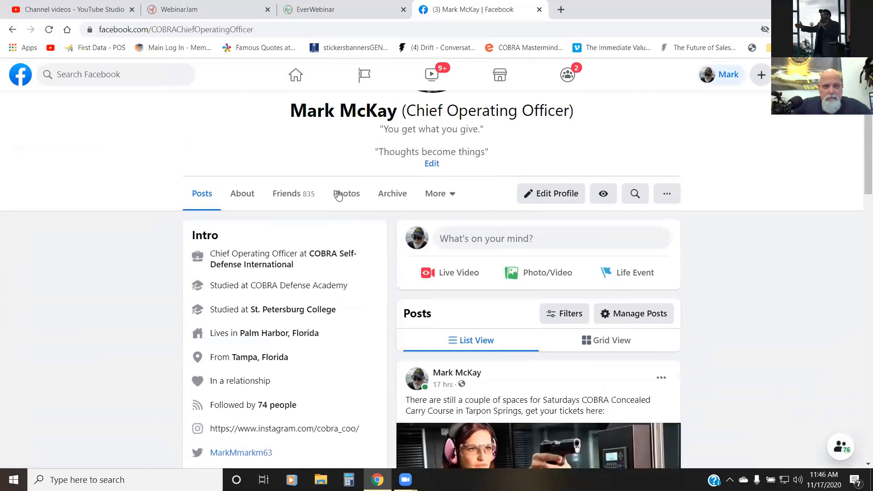
Step: Open the Profile Pictures album in the profile's photos and view the outdoor selfie in the gray COBRA shirt at full size
{"action": "left_click", "coordinate": [366, 204]}
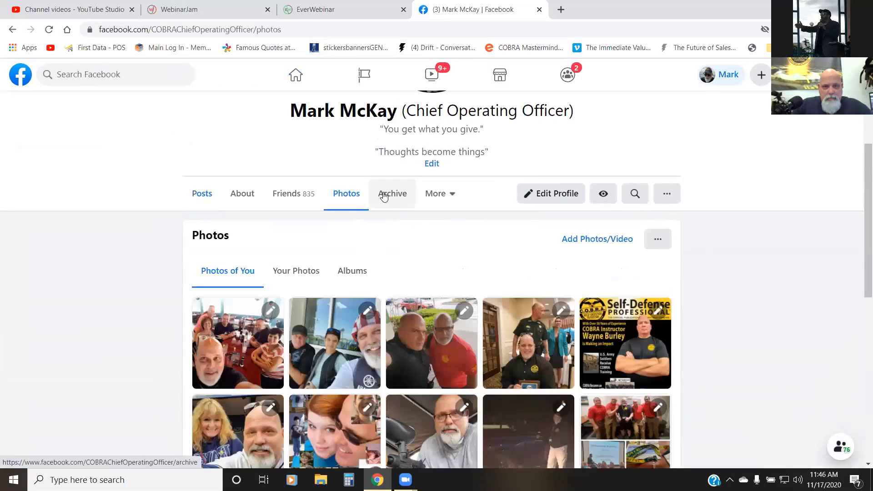
{"action": "left_click", "coordinate": [360, 268]}
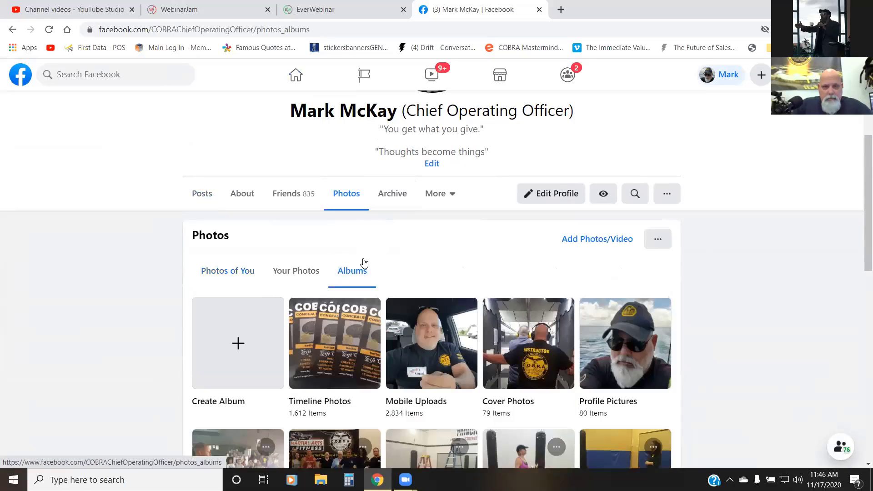
{"action": "scroll", "coordinate": [365, 264], "scroll_direction": "down", "scroll_amount": 2}
{"action": "left_click", "coordinate": [601, 208]}
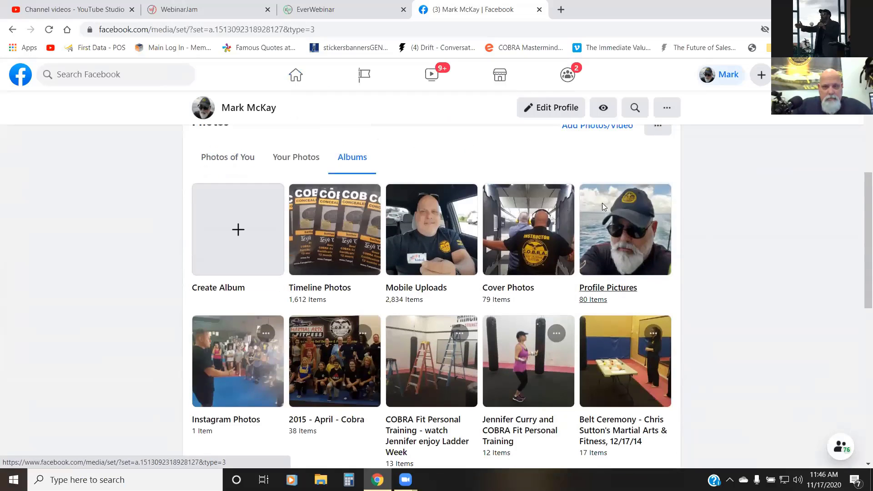
{"action": "scroll", "coordinate": [466, 195], "scroll_direction": "down", "scroll_amount": 6}
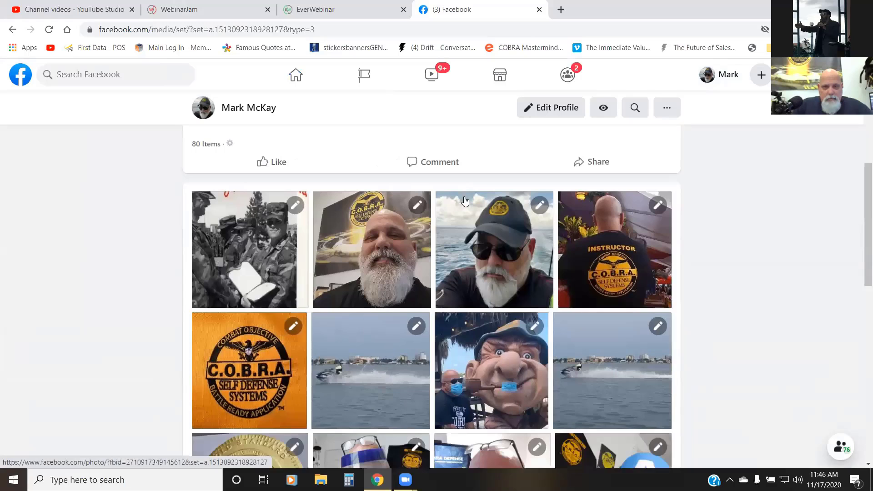
{"action": "scroll", "coordinate": [465, 201], "scroll_direction": "down", "scroll_amount": 6}
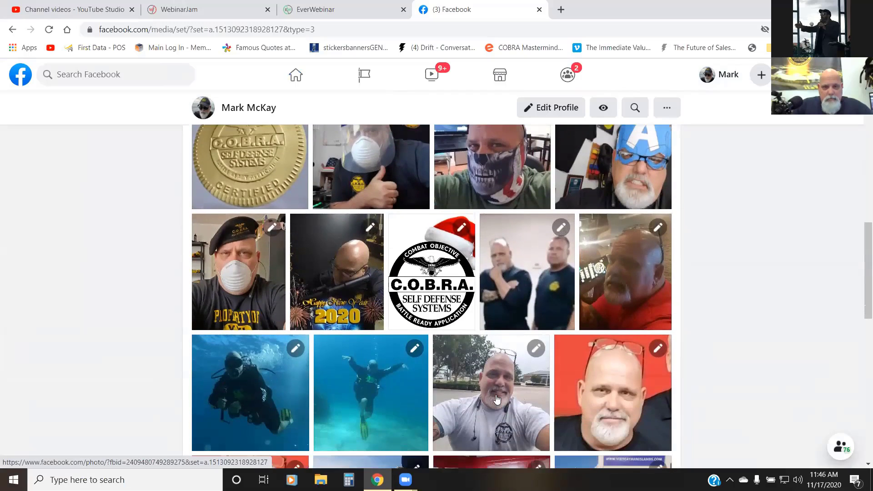
{"action": "left_click", "coordinate": [497, 399]}
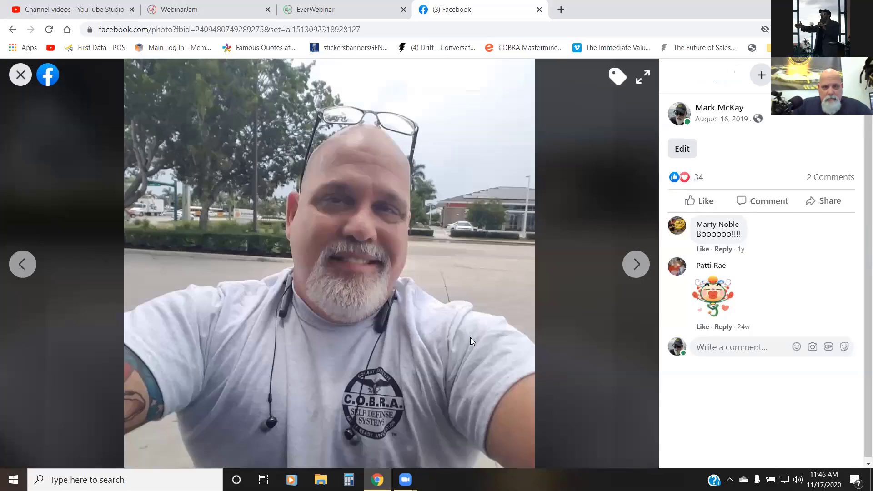
Step: Save the full-size selfie to the Downloads folder as a JPEG named with the presenter's first name and "Pic"
{"action": "right_click", "coordinate": [452, 291]}
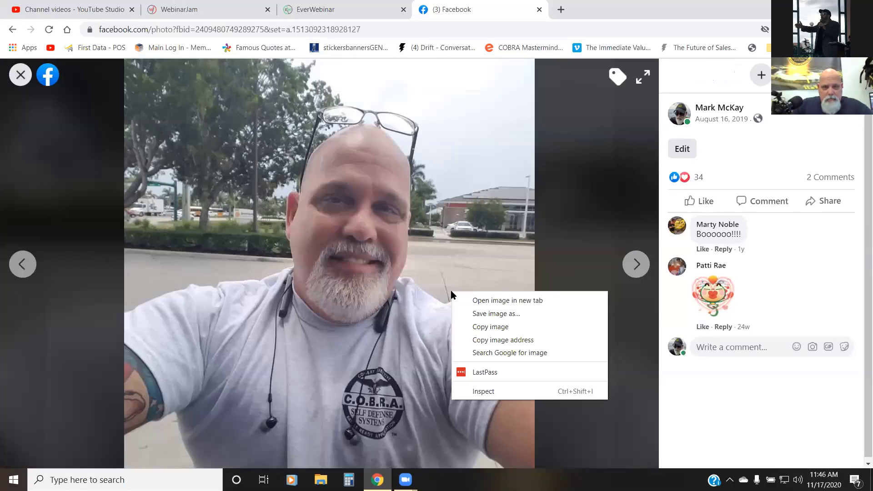
{"action": "left_click", "coordinate": [470, 314]}
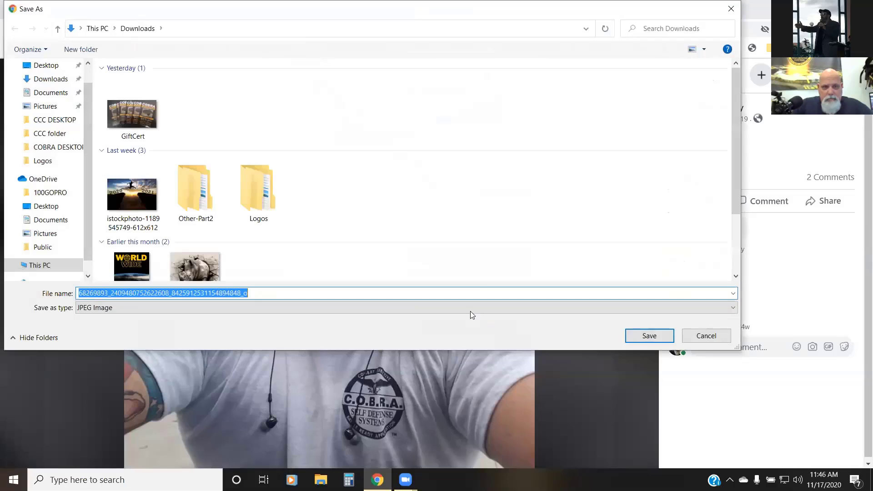
{"action": "type", "text": "Mark"}
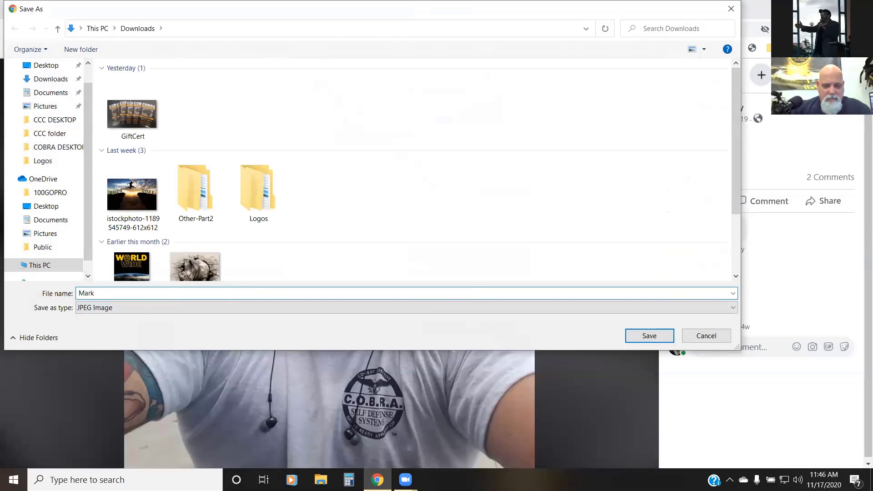
{"action": "type", "text": " Pic"}
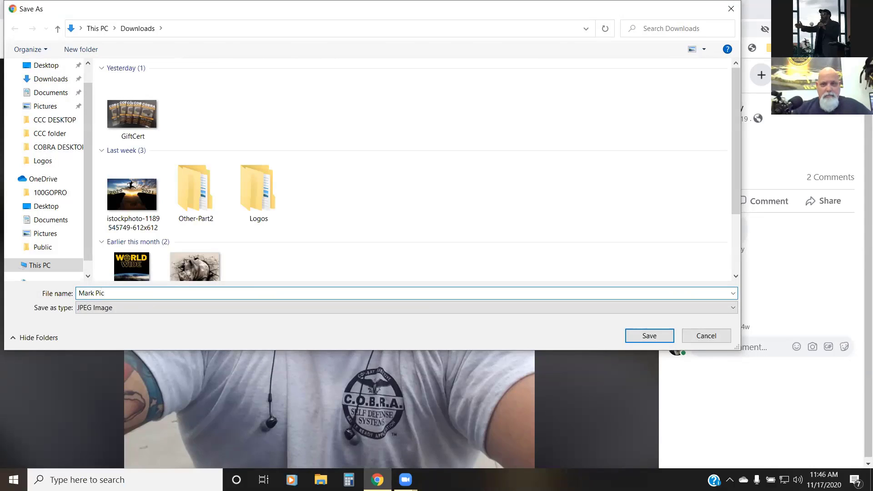
{"action": "left_click", "coordinate": [649, 336]}
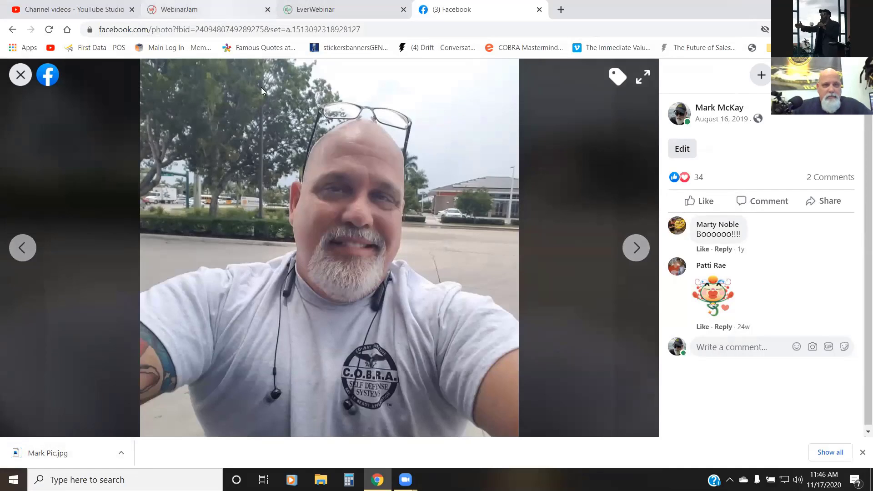
Step: Switch back to WebinarJam and load the newly saved selfie from the Downloads folder as the presenter's profile photo
{"action": "left_click", "coordinate": [213, 11]}
{"action": "left_click", "coordinate": [272, 117]}
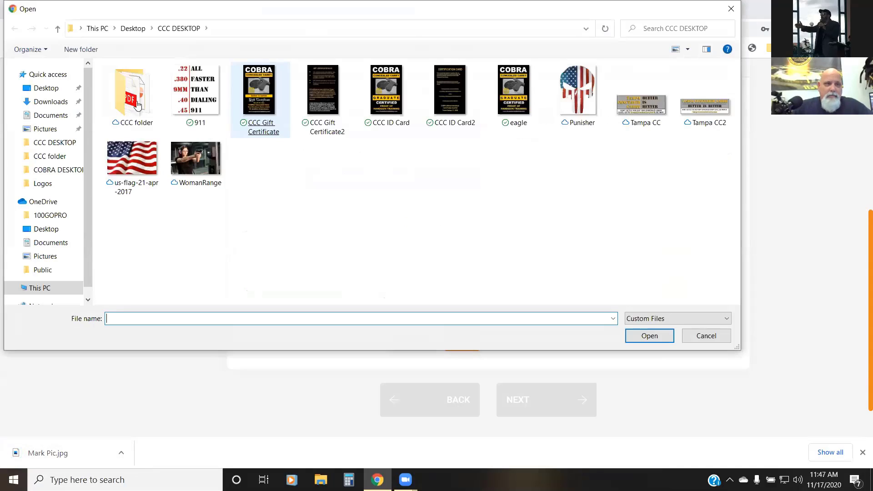
{"action": "left_click", "coordinate": [49, 101]}
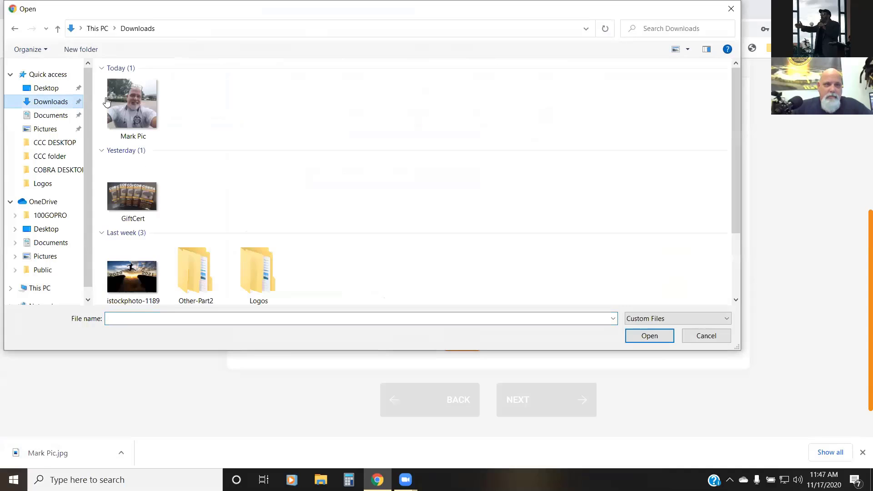
{"action": "double_click", "coordinate": [132, 106]}
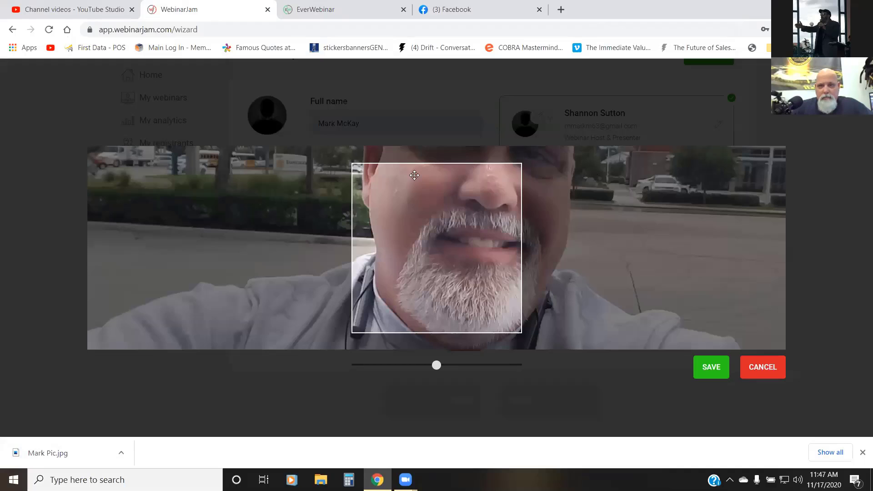
Step: Zoom the profile photo out in the crop frame so the whole selfie fits, and save the crop
{"action": "left_click_drag", "start_coordinate": [445, 197], "coordinate": [384, 282]}
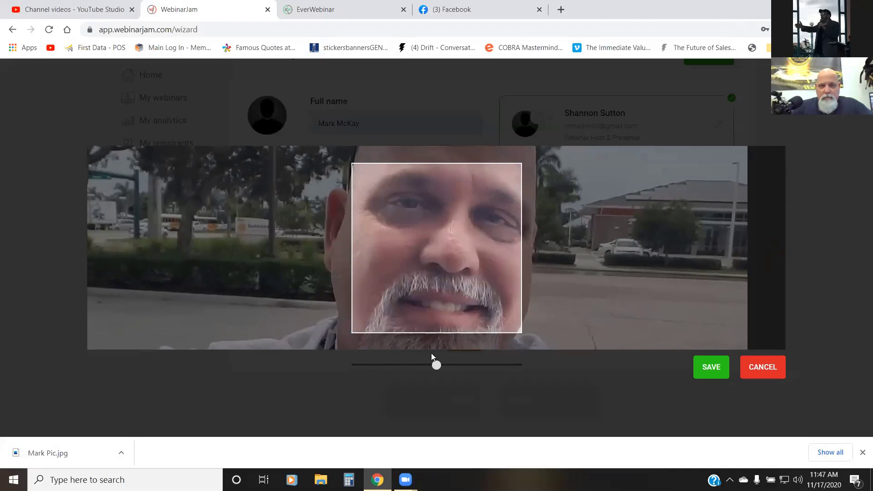
{"action": "left_click_drag", "start_coordinate": [394, 367], "coordinate": [333, 376]}
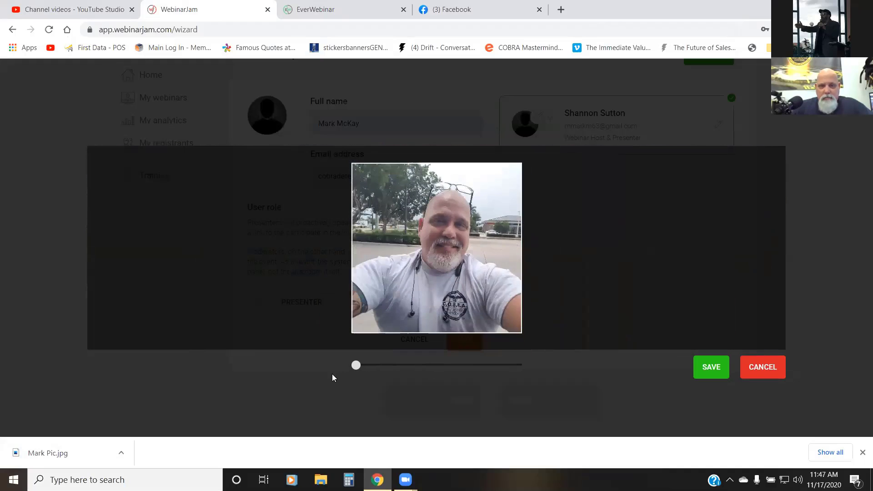
{"action": "left_click", "coordinate": [710, 368]}
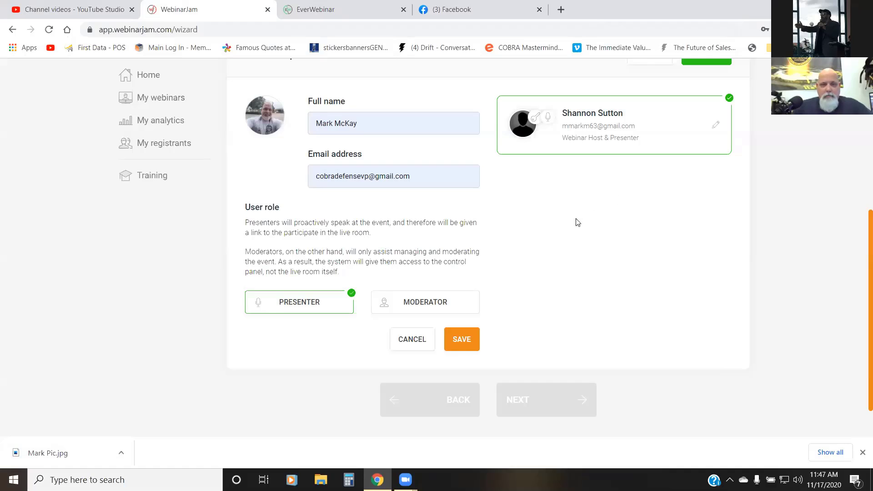
Step: Confirm the webinar presenters section and proceed to the Schedules stage of the wizard
{"action": "scroll", "coordinate": [661, 185], "scroll_direction": "up", "scroll_amount": 5}
{"action": "left_click", "coordinate": [719, 223]}
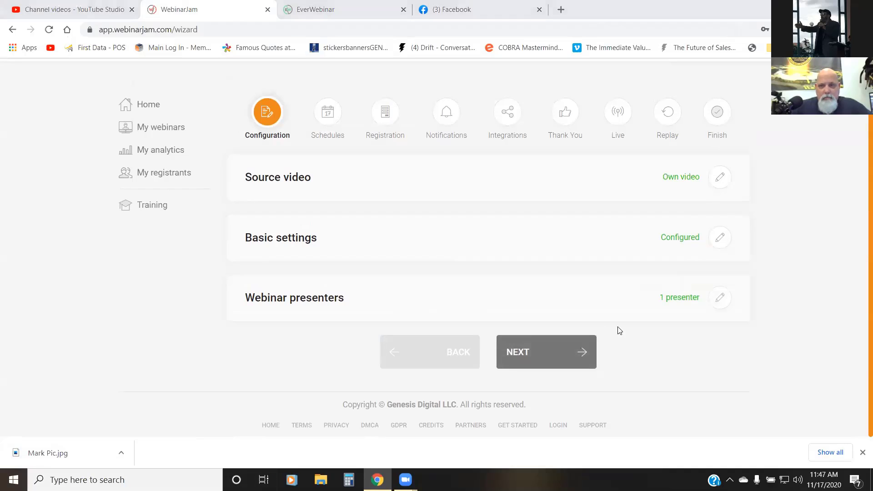
{"action": "left_click", "coordinate": [572, 351]}
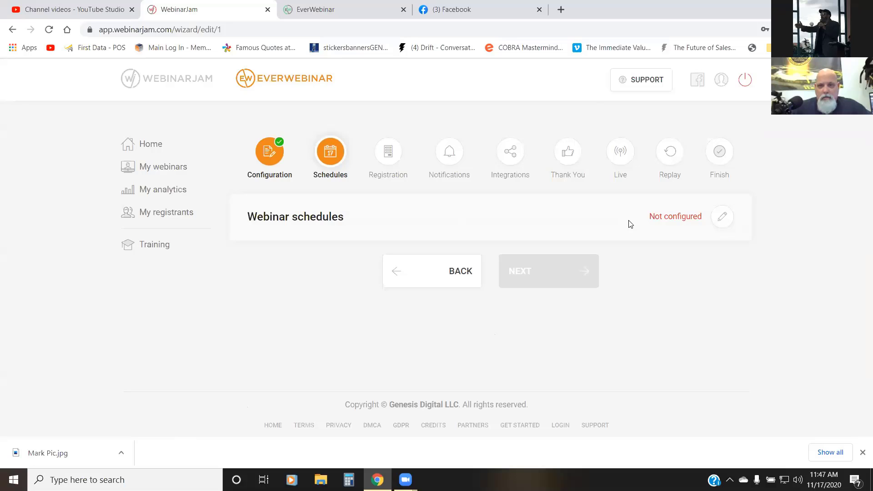
Step: Open the webinar schedules for editing and try to set a new every-day series to 11:00 AM
{"action": "left_click", "coordinate": [721, 217]}
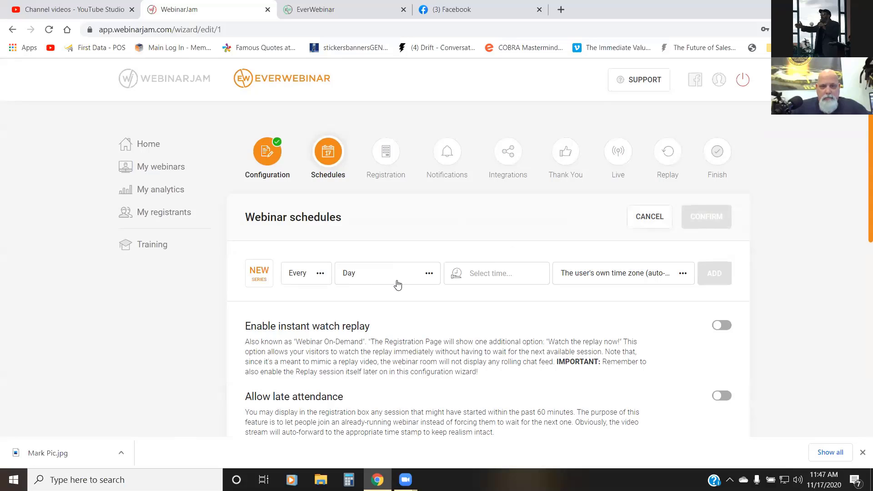
{"action": "left_click", "coordinate": [476, 278]}
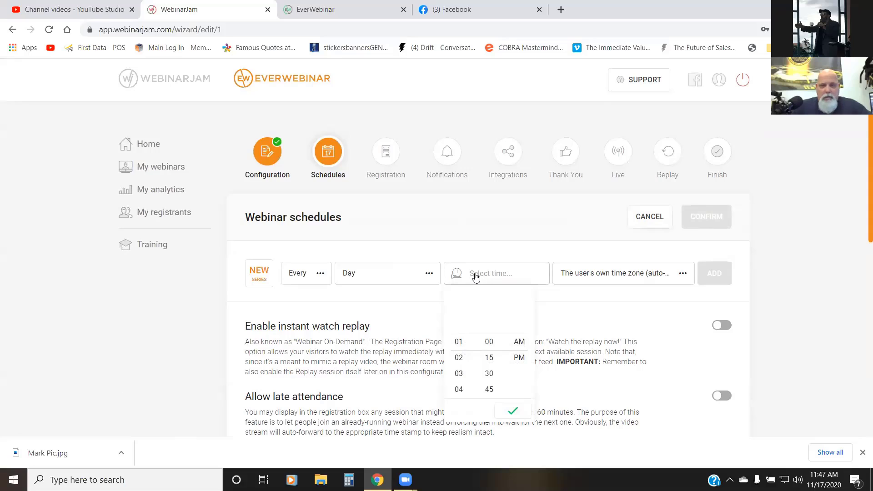
{"action": "left_click", "coordinate": [488, 343]}
{"action": "scroll", "coordinate": [491, 349], "scroll_direction": "down", "scroll_amount": 3}
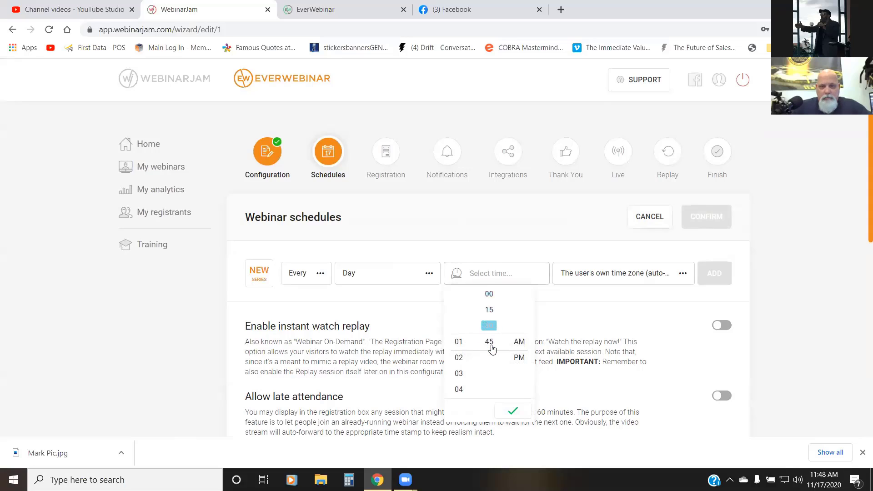
{"action": "scroll", "coordinate": [456, 363], "scroll_direction": "down", "scroll_amount": 7}
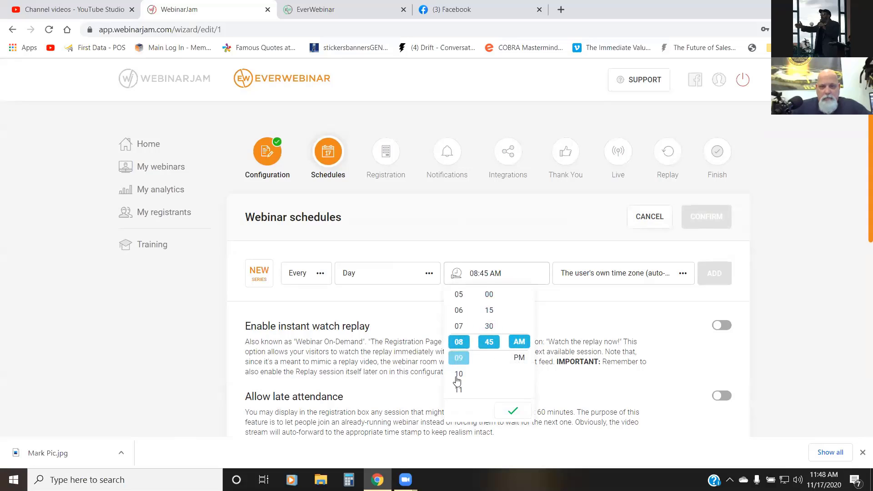
{"action": "left_click", "coordinate": [458, 389]}
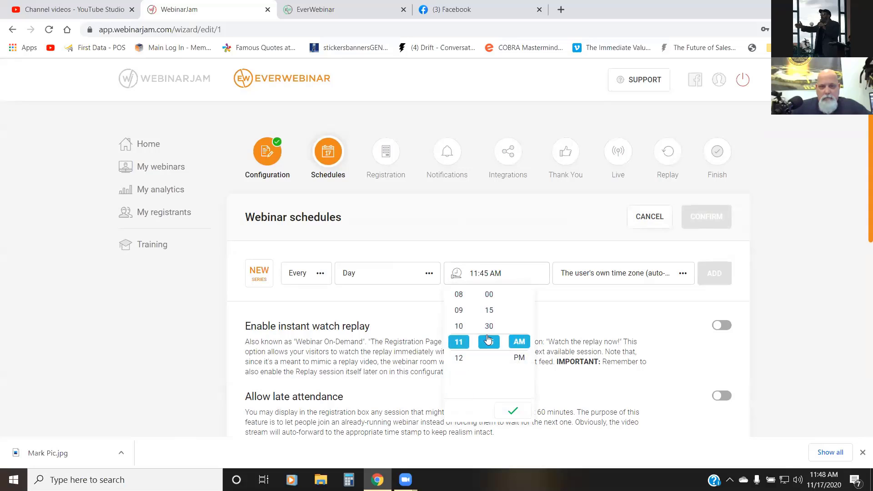
{"action": "scroll", "coordinate": [488, 339], "scroll_direction": "up", "scroll_amount": 3}
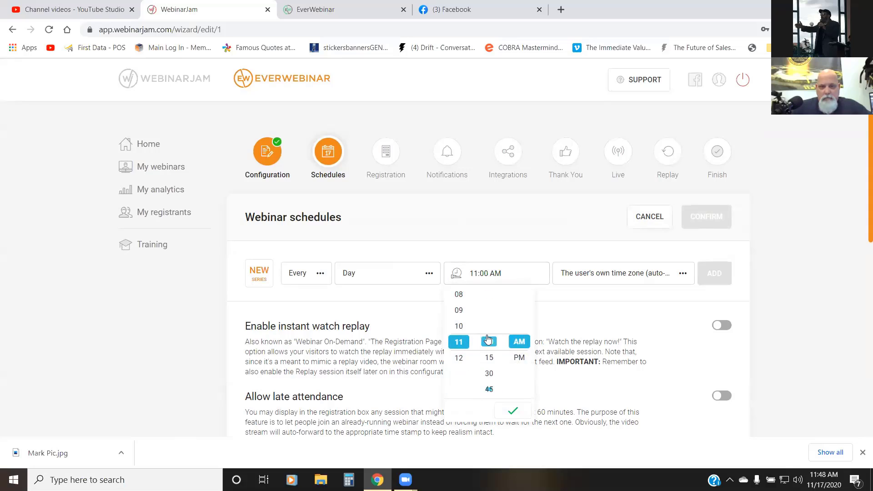
{"action": "left_click", "coordinate": [509, 411]}
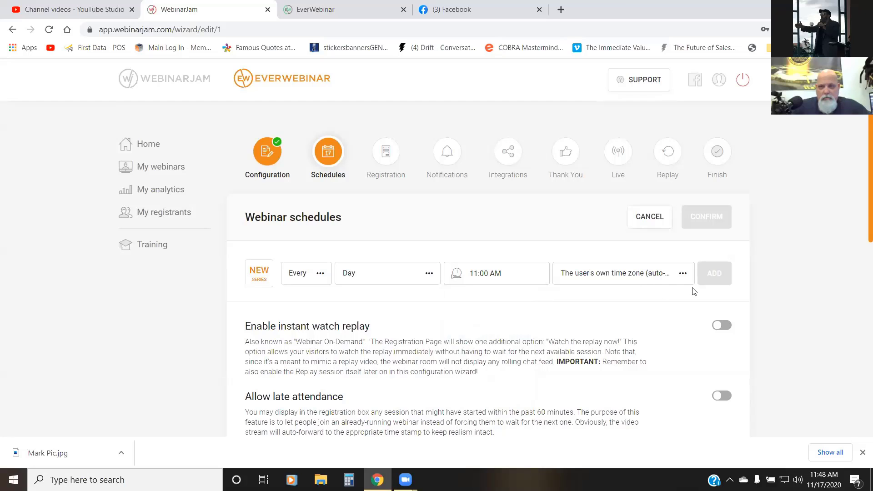
Step: Examine the frequency, day, time and time zone choices of the new webinar series
{"action": "scroll", "coordinate": [652, 305], "scroll_direction": "down", "scroll_amount": 1}
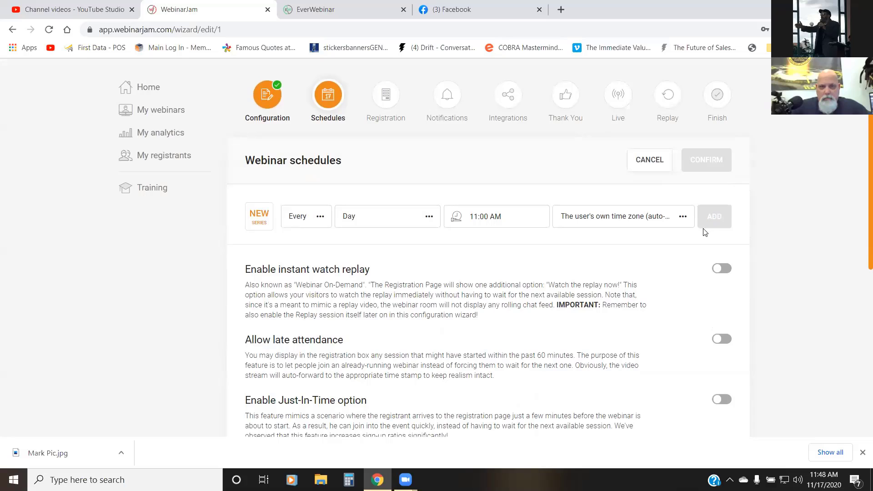
{"action": "left_click", "coordinate": [316, 218]}
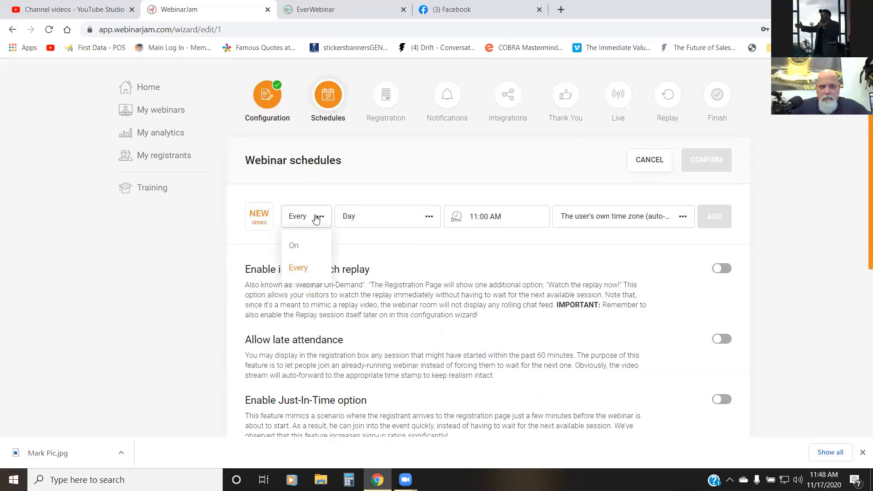
{"action": "left_click", "coordinate": [413, 221]}
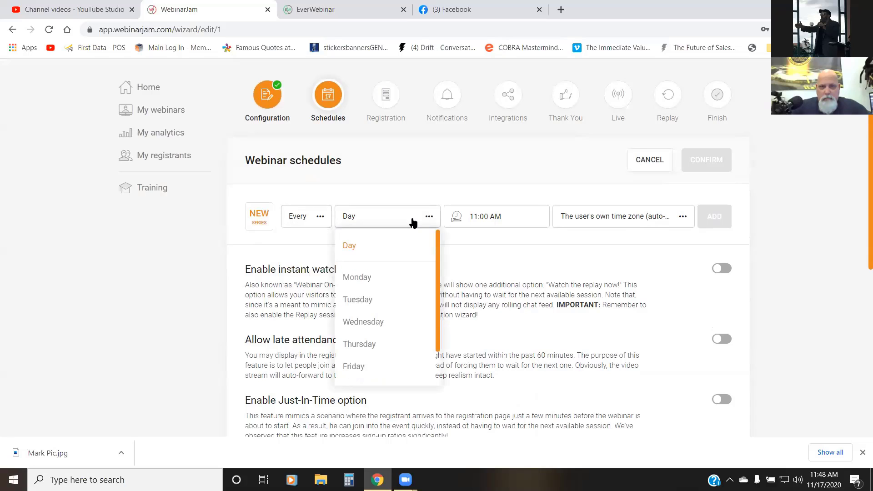
{"action": "left_click", "coordinate": [478, 224]}
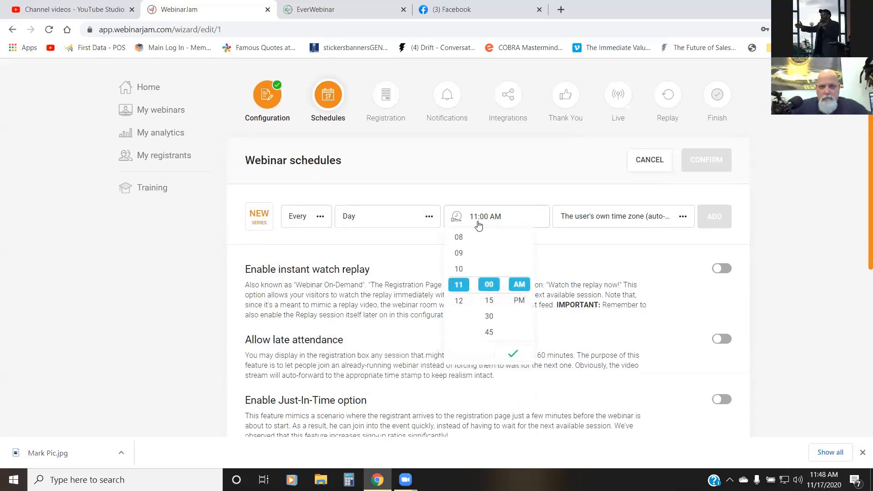
{"action": "left_click", "coordinate": [512, 359]}
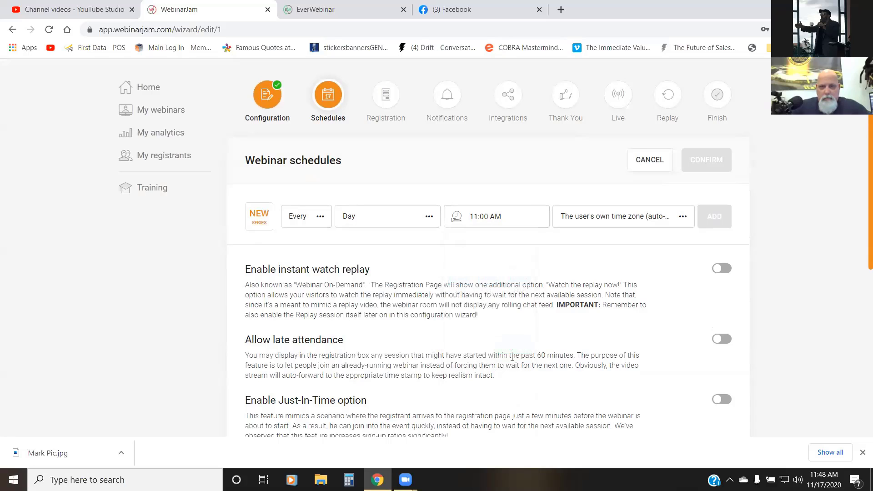
{"action": "left_click", "coordinate": [636, 227]}
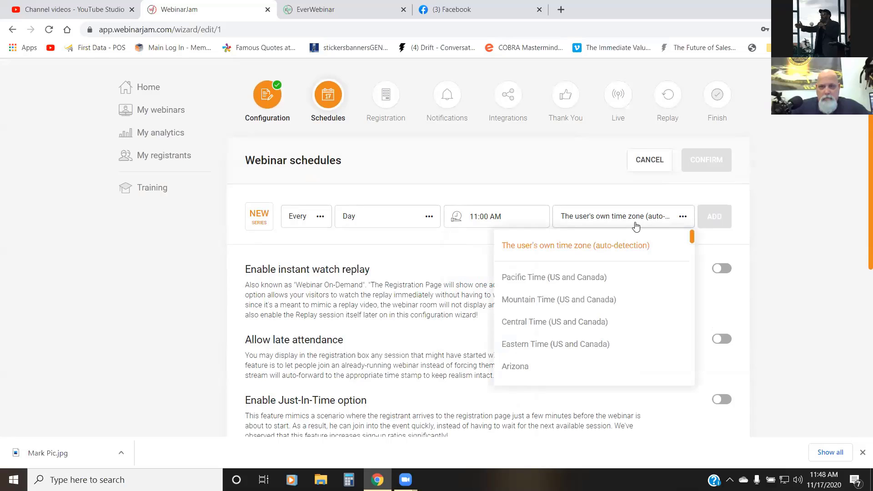
{"action": "left_click", "coordinate": [636, 227]}
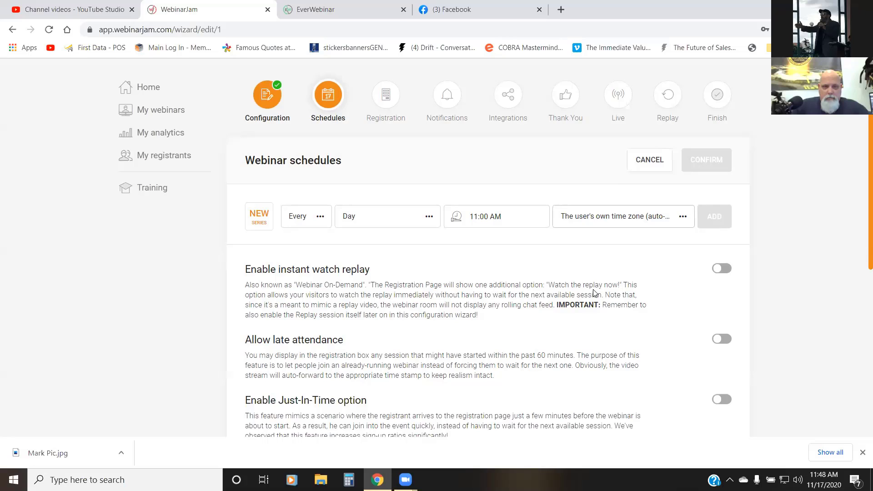
Step: Review the replay, late attendance, Just-In-Time and registration-blocking options, and discard the unsaved schedule
{"action": "scroll", "coordinate": [593, 292], "scroll_direction": "down", "scroll_amount": 3}
{"action": "scroll", "coordinate": [594, 292], "scroll_direction": "down", "scroll_amount": 2}
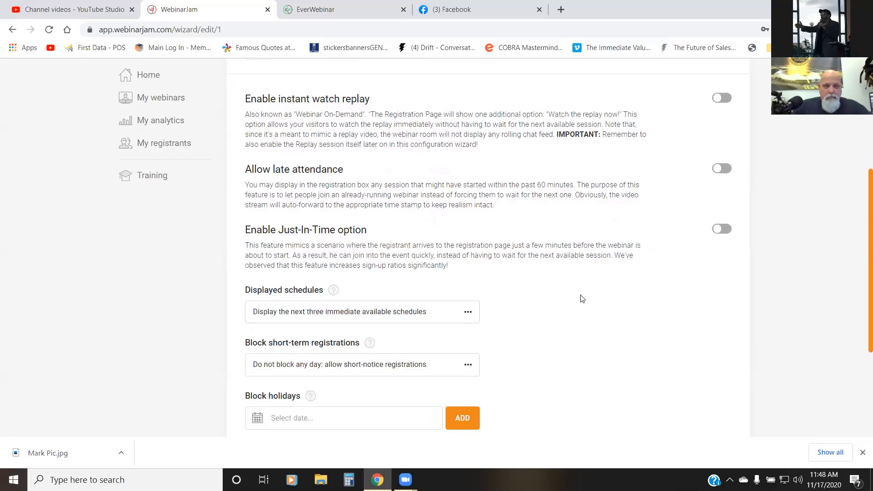
{"action": "scroll", "coordinate": [535, 306], "scroll_direction": "up", "scroll_amount": 3}
{"action": "scroll", "coordinate": [535, 305], "scroll_direction": "up", "scroll_amount": 2}
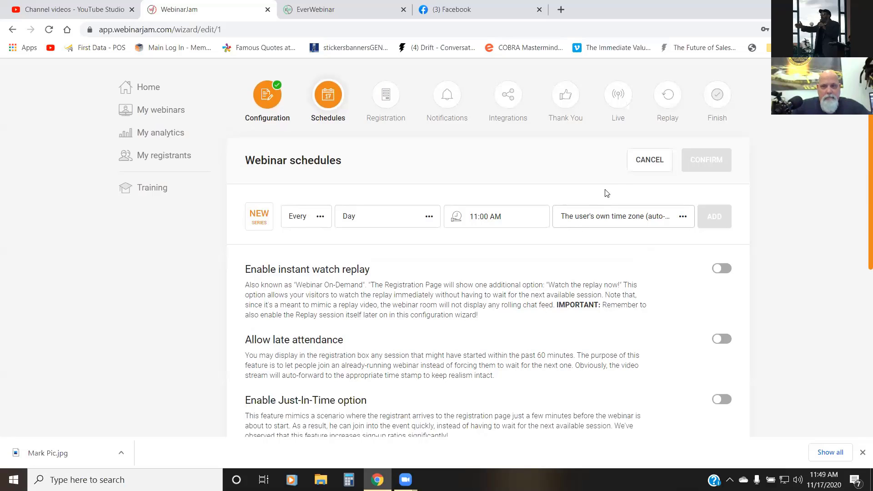
{"action": "left_click", "coordinate": [638, 162]}
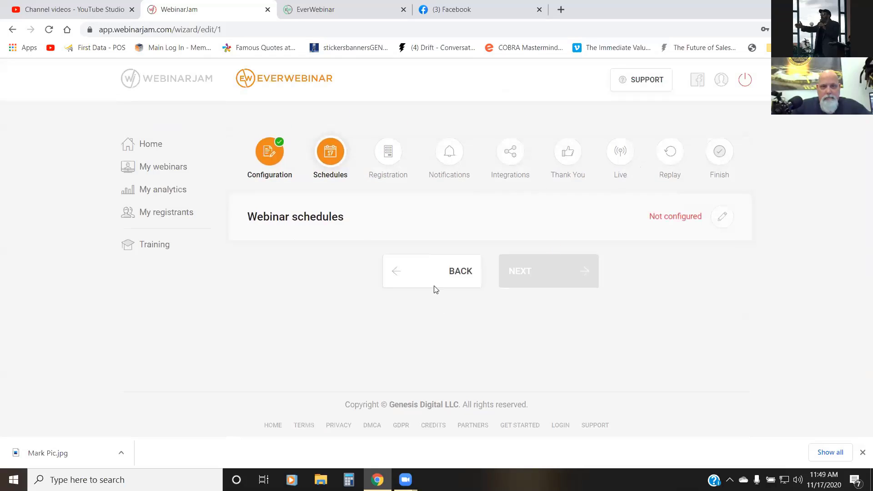
Step: Open the webinar schedules for editing and set the new series' time to 11:00 AM
{"action": "left_click", "coordinate": [721, 215]}
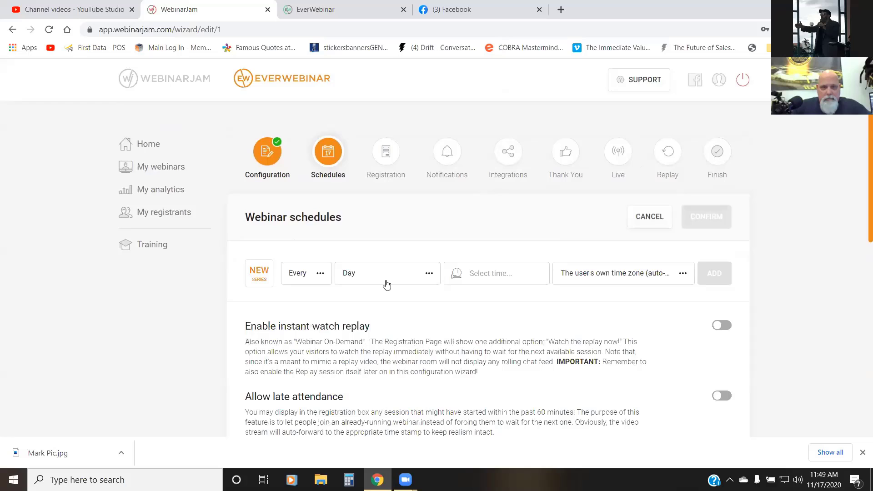
{"action": "left_click", "coordinate": [478, 271]}
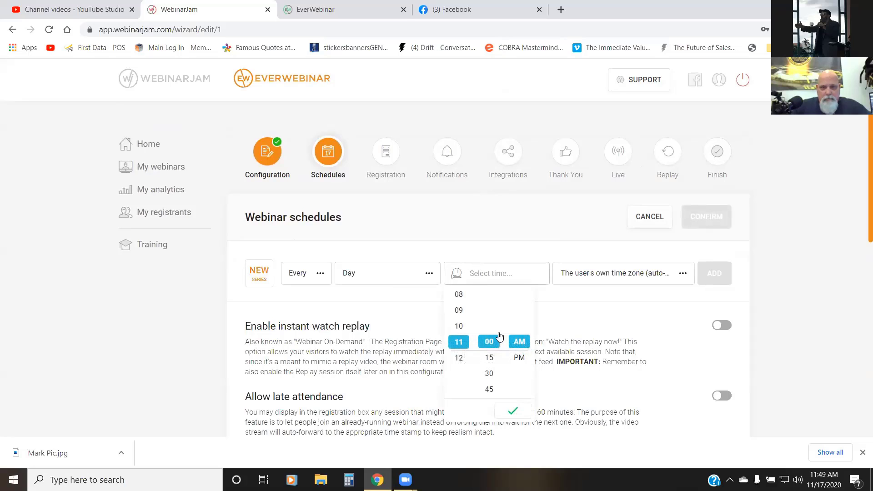
{"action": "left_click", "coordinate": [511, 411]}
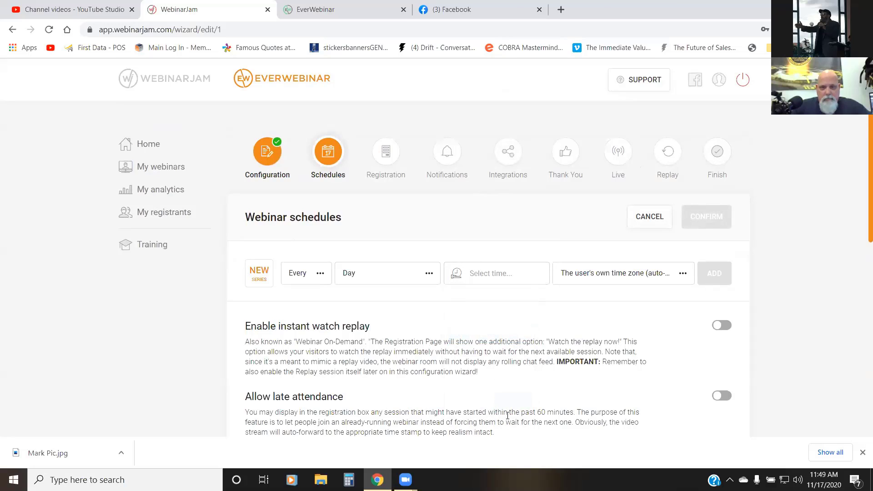
{"action": "left_click", "coordinate": [504, 279]}
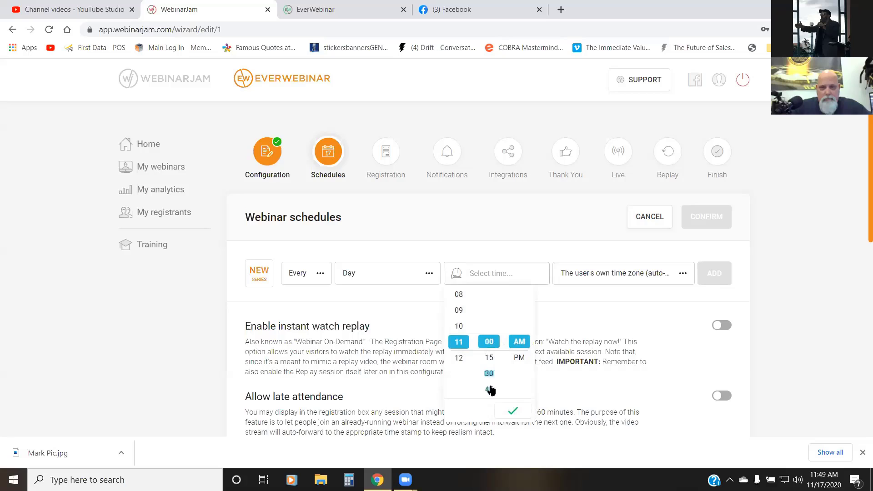
{"action": "left_click", "coordinate": [511, 412]}
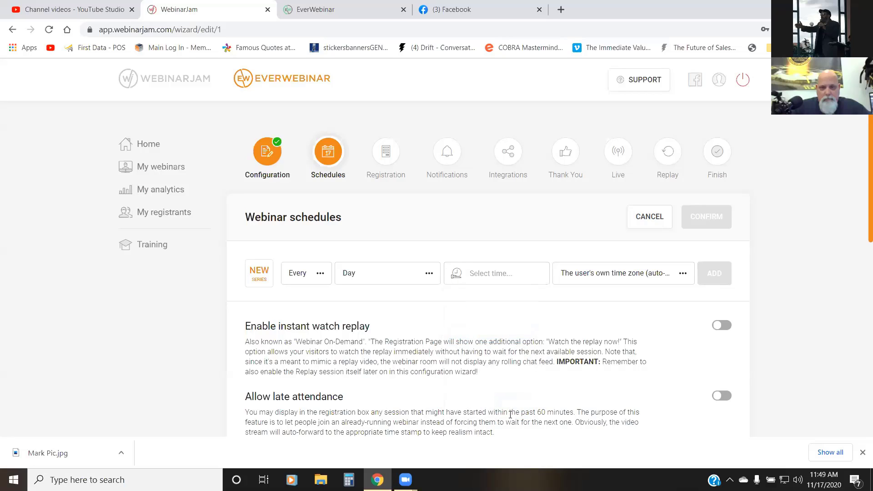
{"action": "left_click", "coordinate": [483, 278]}
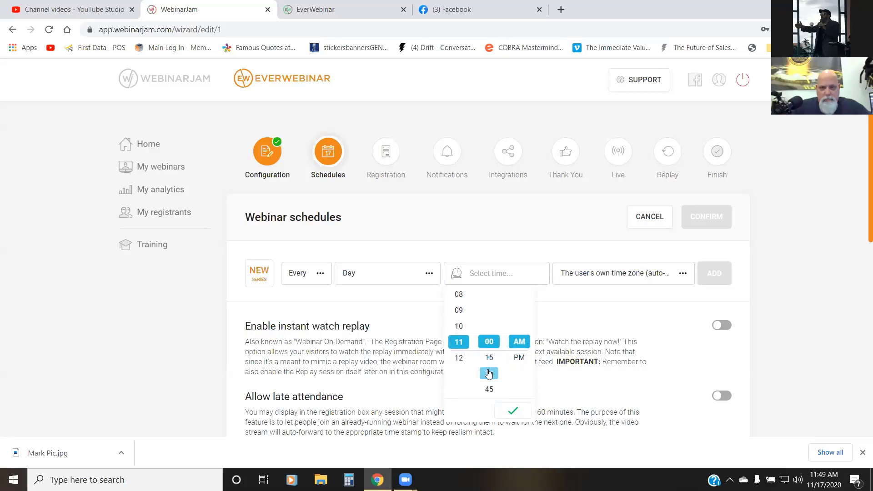
{"action": "left_click", "coordinate": [495, 346]}
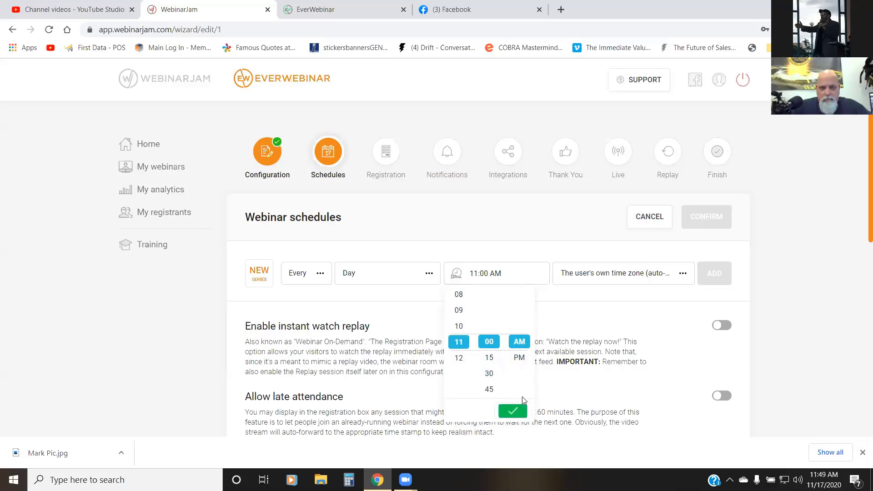
{"action": "left_click", "coordinate": [519, 410]}
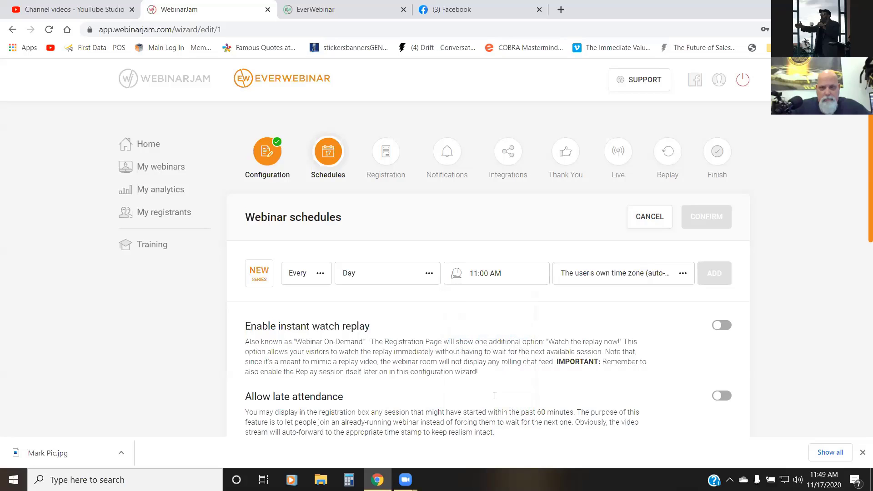
Step: Reselect Every, Day and the user's own time zone (auto-detection) for the new webinar series
{"action": "left_click", "coordinate": [399, 278]}
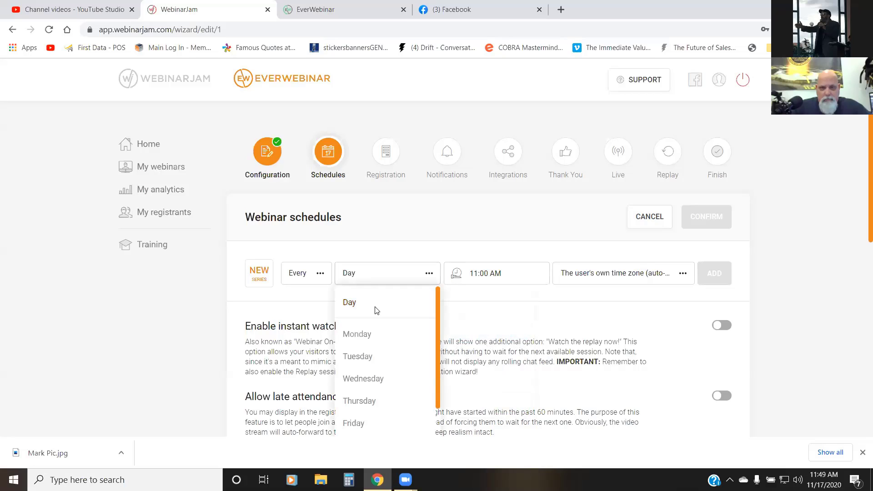
{"action": "left_click", "coordinate": [376, 308]}
{"action": "left_click", "coordinate": [315, 279]}
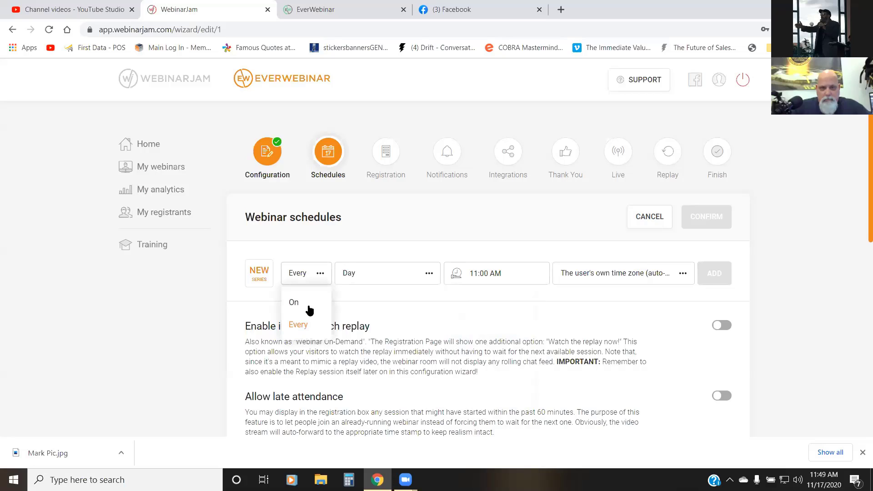
{"action": "left_click", "coordinate": [303, 326]}
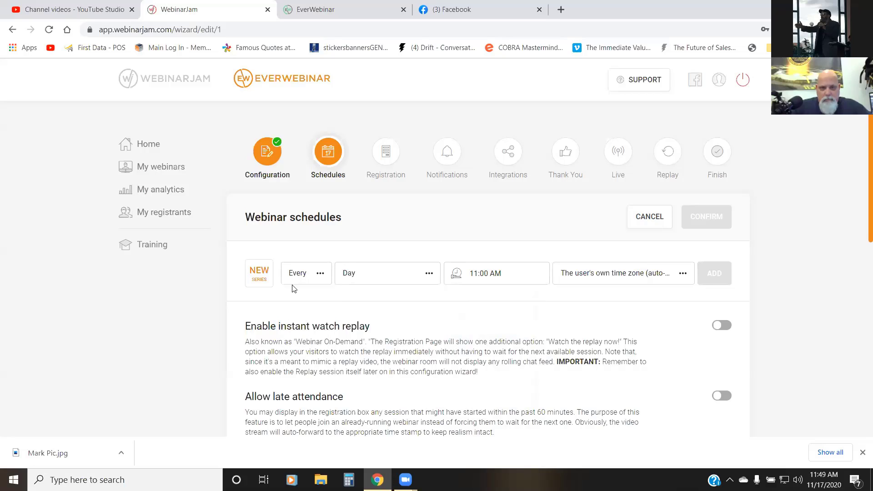
{"action": "left_click", "coordinate": [620, 278]}
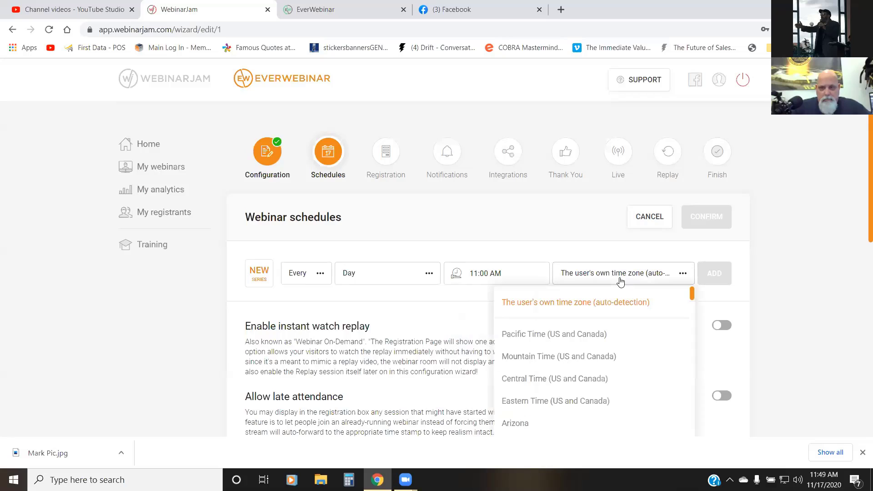
{"action": "left_click", "coordinate": [639, 303]}
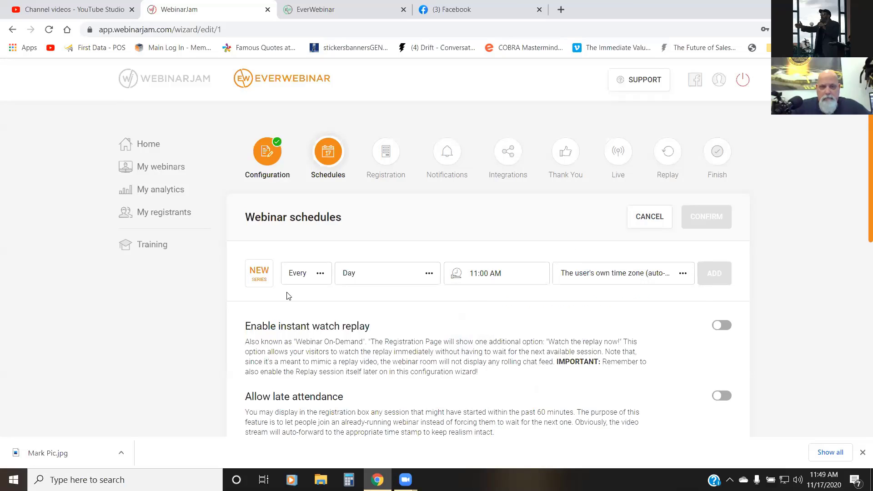
Step: Switch the new series' frequency to On, and return it to Every Day
{"action": "left_click", "coordinate": [303, 284]}
{"action": "left_click", "coordinate": [298, 301]}
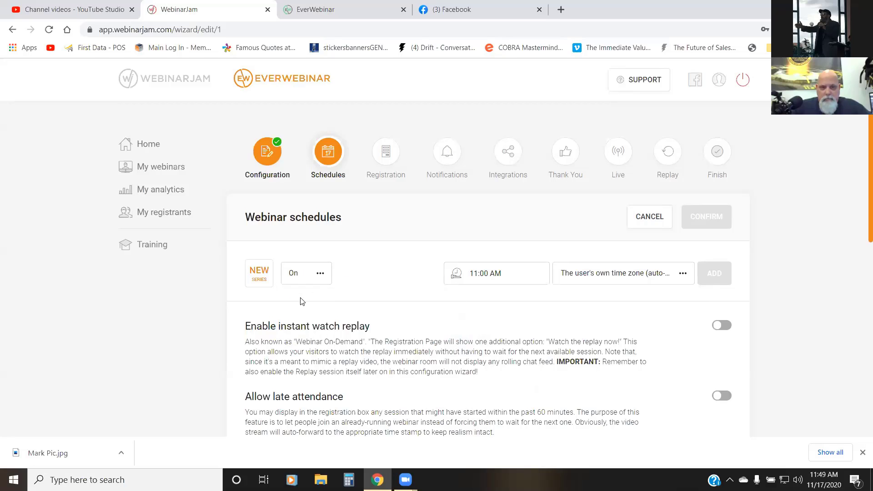
{"action": "left_click", "coordinate": [311, 277]}
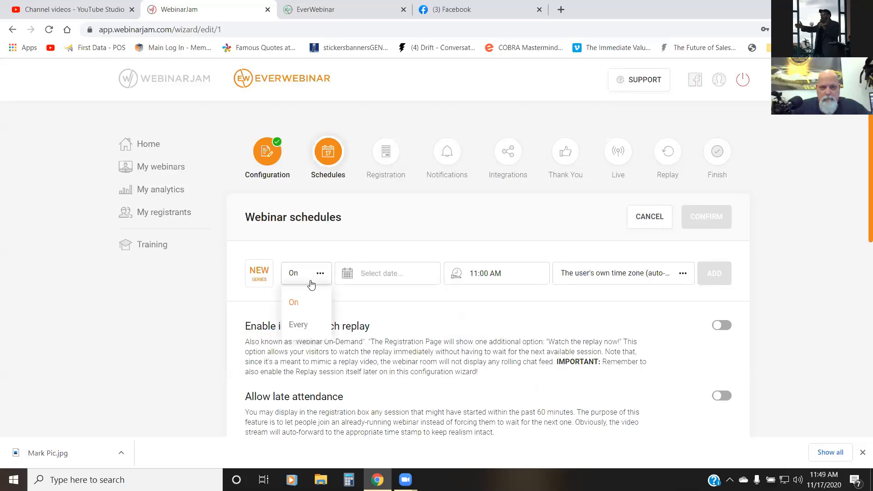
{"action": "left_click", "coordinate": [299, 324]}
{"action": "left_click", "coordinate": [377, 280]}
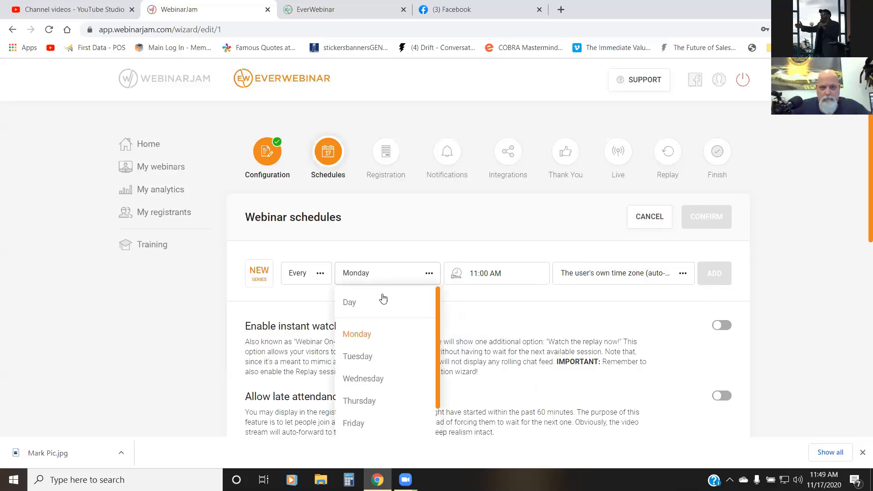
{"action": "left_click", "coordinate": [349, 303]}
{"action": "left_click", "coordinate": [409, 276]}
{"action": "left_click", "coordinate": [350, 305]}
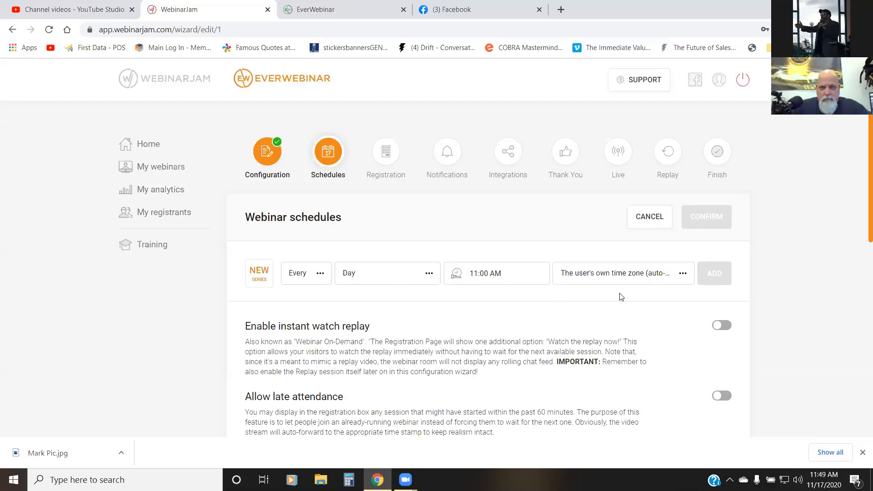
Step: Switch the time zone to Mountain Time and back to the user's own time zone, and add the daily 11:00 AM series
{"action": "left_click", "coordinate": [630, 278]}
{"action": "left_click", "coordinate": [594, 358]}
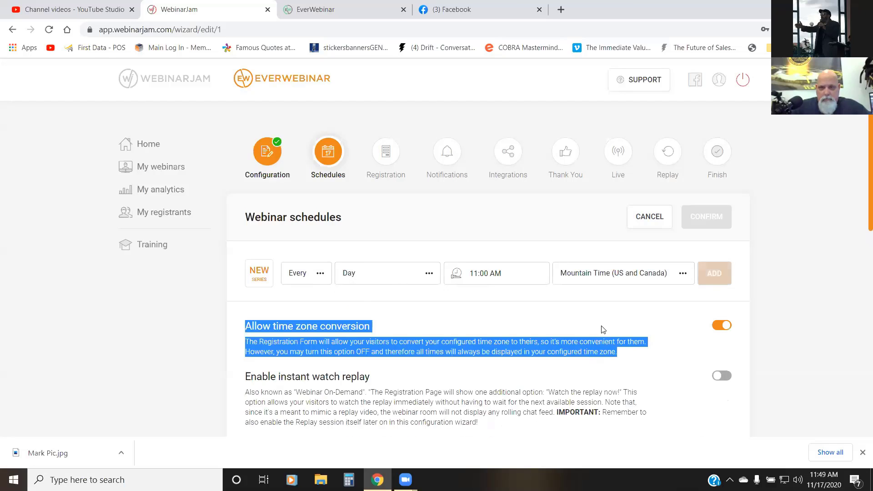
{"action": "left_click", "coordinate": [624, 278]}
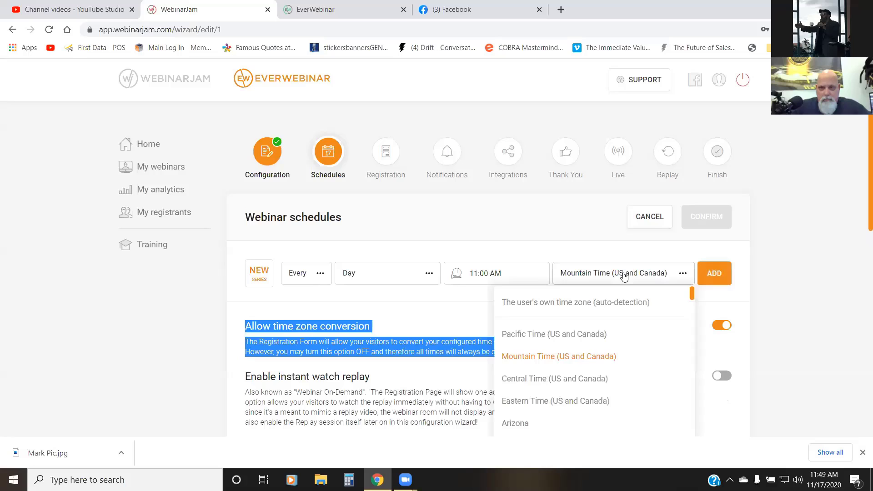
{"action": "left_click", "coordinate": [594, 309]}
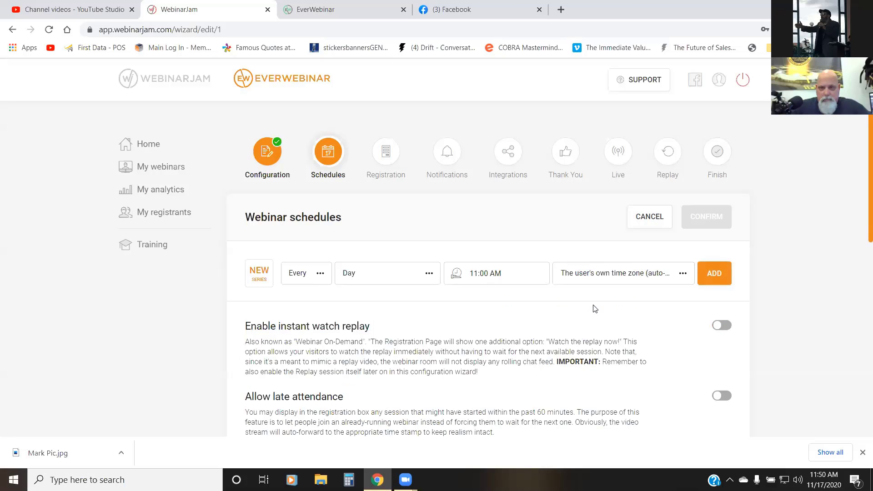
{"action": "double_click", "coordinate": [715, 273]}
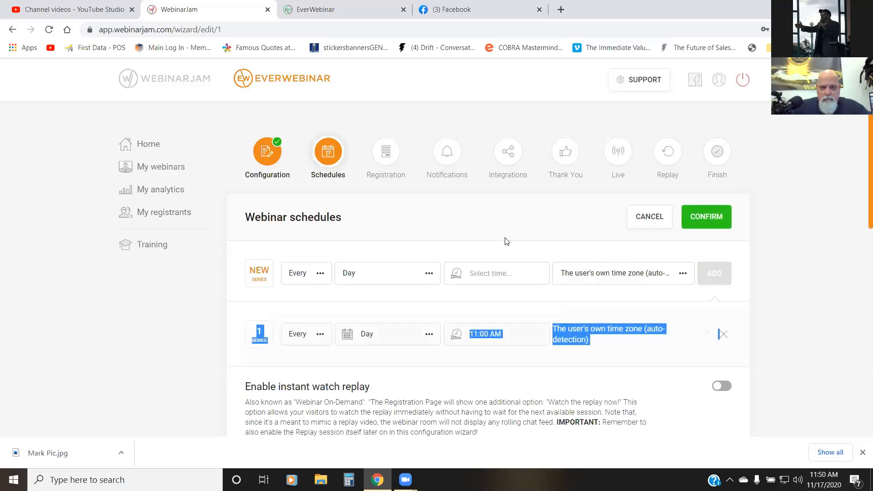
{"action": "left_click", "coordinate": [309, 355]}
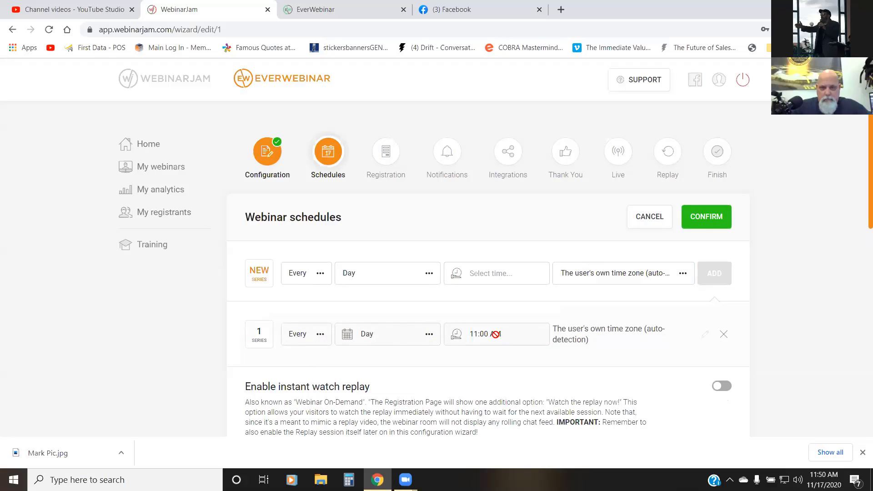
Step: Add a second every-day series at 07:00 PM in the user's own time zone
{"action": "left_click", "coordinate": [462, 273]}
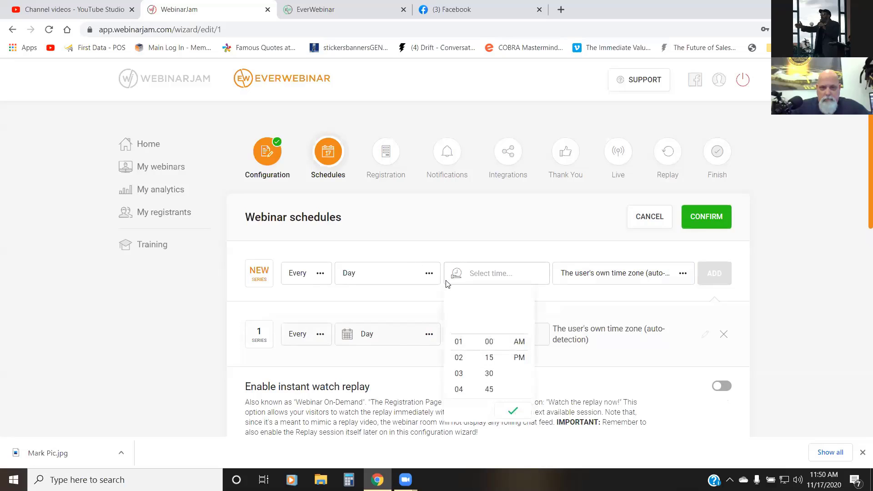
{"action": "scroll", "coordinate": [459, 354], "scroll_direction": "down", "scroll_amount": 5}
{"action": "left_click", "coordinate": [458, 349]}
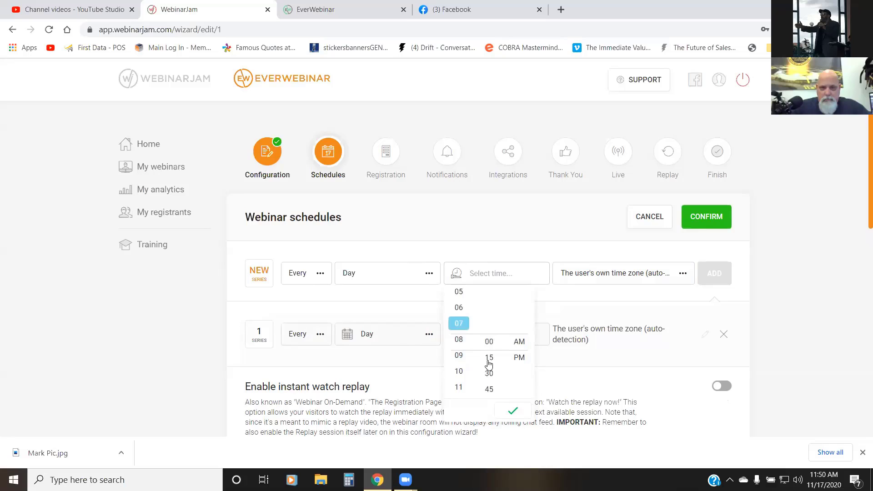
{"action": "left_click", "coordinate": [488, 342]}
{"action": "left_click", "coordinate": [518, 358]}
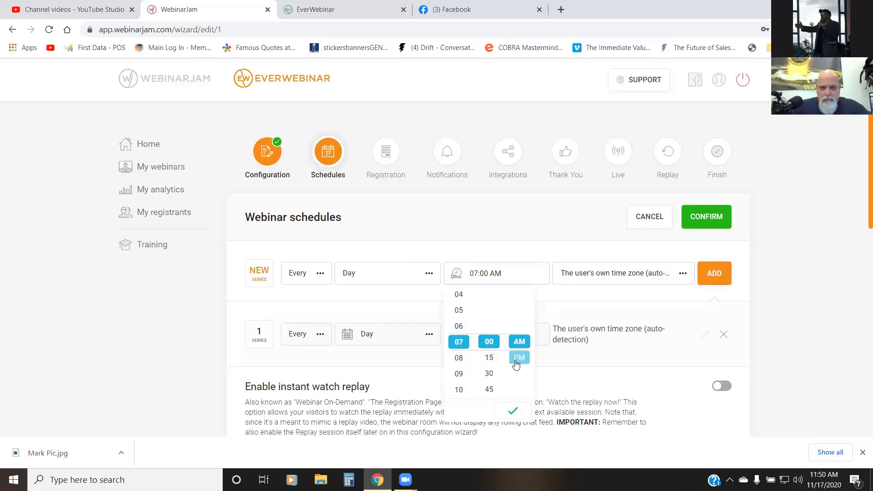
{"action": "left_click", "coordinate": [516, 412]}
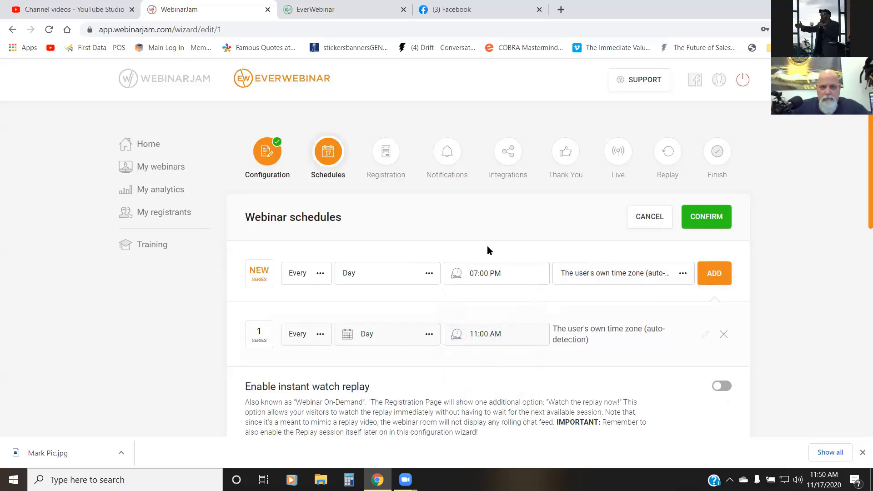
{"action": "left_click", "coordinate": [713, 273]}
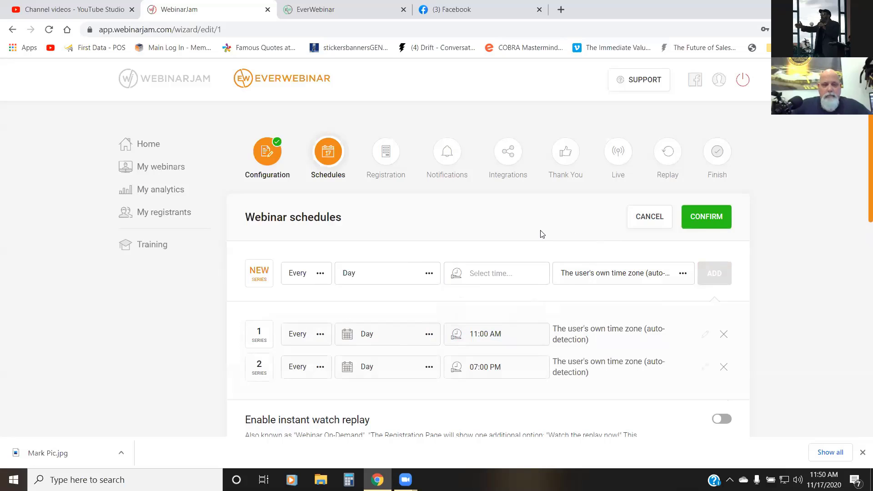
Step: Enable the Just-In-Time option and keep its night time schedules hidden
{"action": "scroll", "coordinate": [541, 234], "scroll_direction": "down", "scroll_amount": 8}
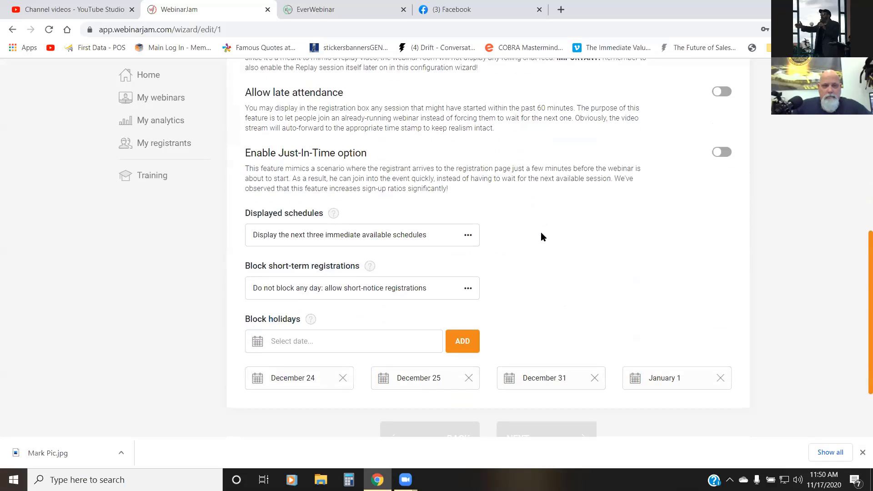
{"action": "scroll", "coordinate": [541, 234], "scroll_direction": "up", "scroll_amount": 1}
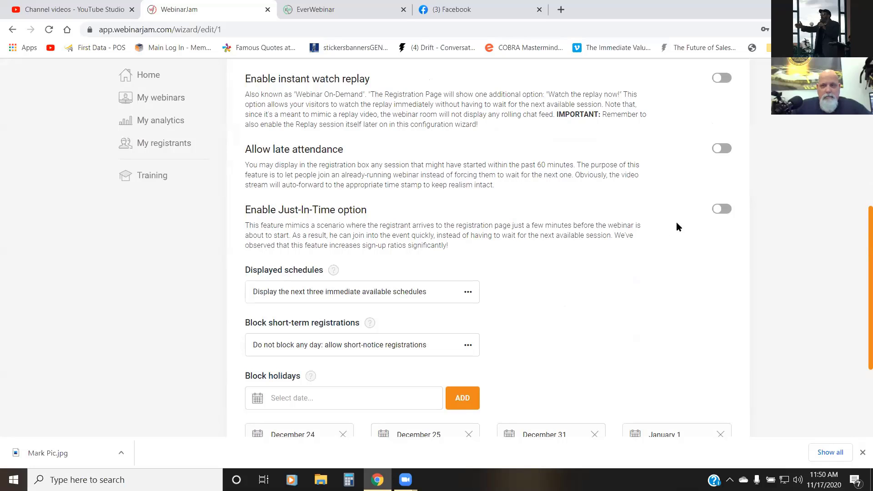
{"action": "left_click", "coordinate": [716, 217]}
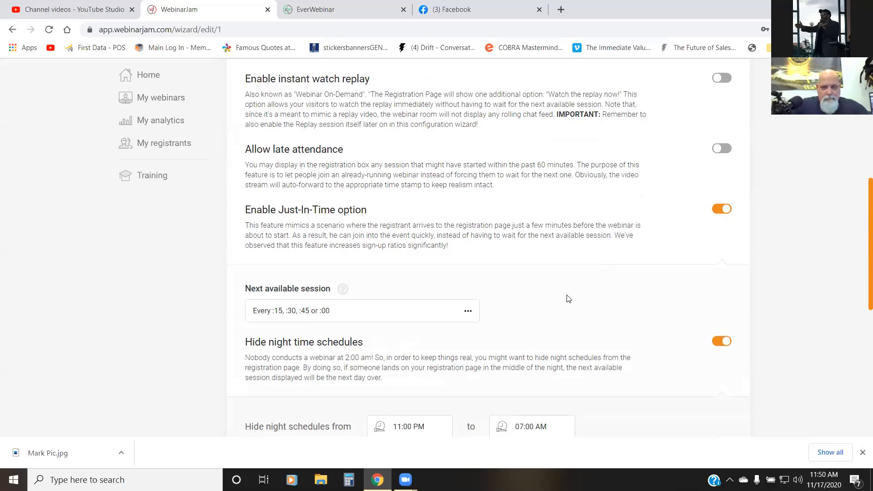
{"action": "left_click", "coordinate": [718, 345]}
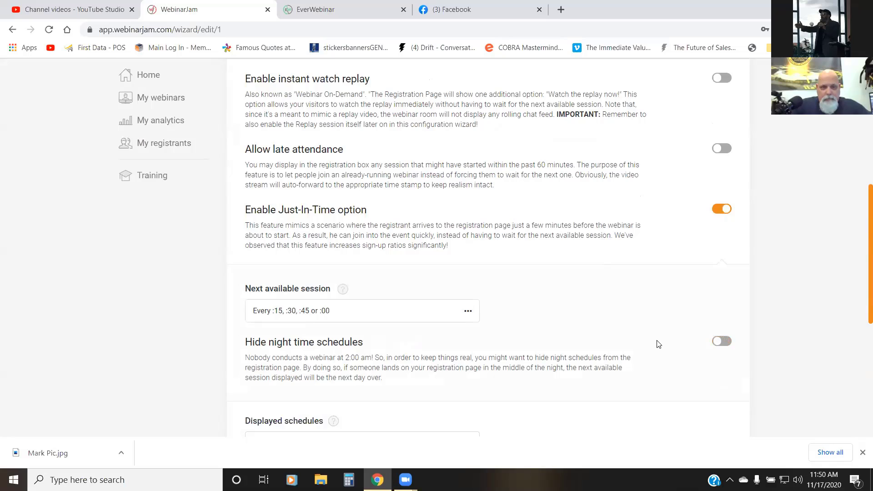
{"action": "left_click", "coordinate": [718, 342]}
Step: Enable hiding of night time schedules and set the hidden period from 09:00 PM to 09:00 AM
{"action": "scroll", "coordinate": [632, 357], "scroll_direction": "down", "scroll_amount": 2}
{"action": "scroll", "coordinate": [605, 364], "scroll_direction": "down", "scroll_amount": 2}
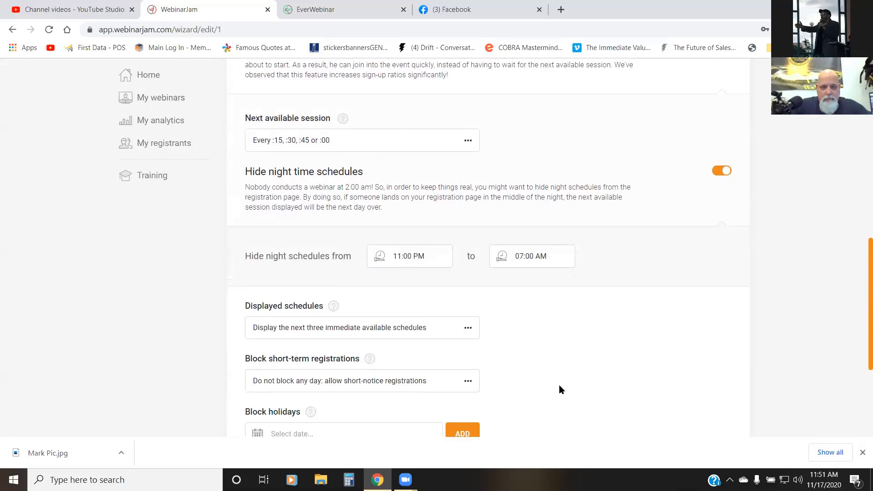
{"action": "left_click", "coordinate": [415, 261]}
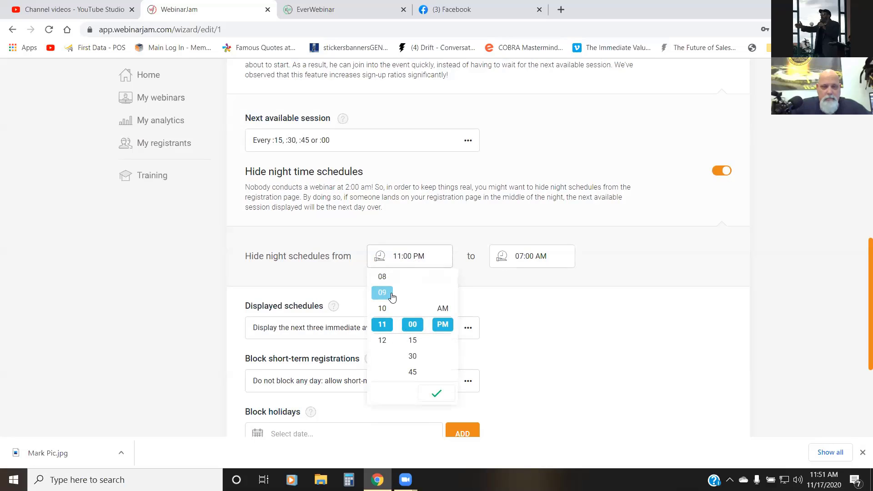
{"action": "left_click", "coordinate": [392, 295]}
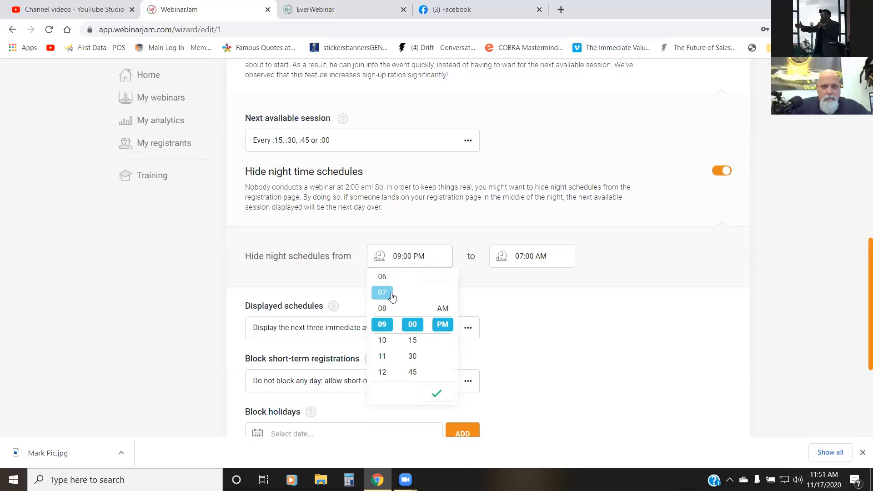
{"action": "left_click", "coordinate": [521, 259]}
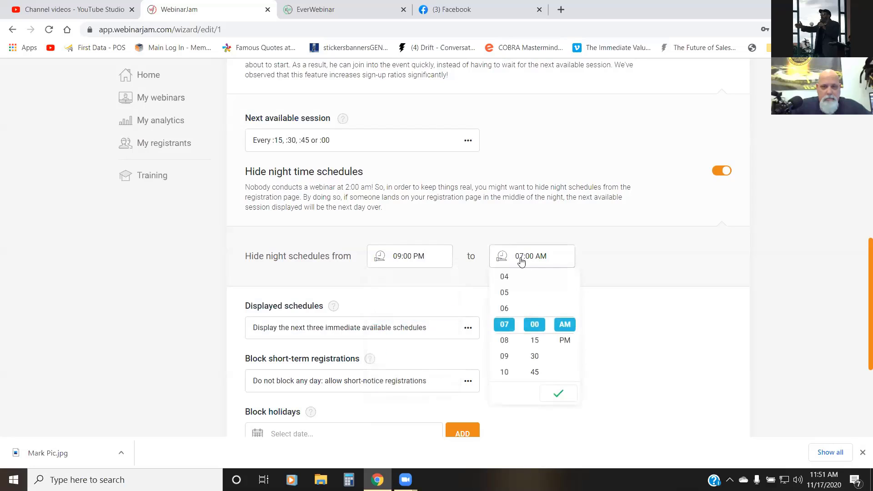
{"action": "left_click", "coordinate": [505, 356]}
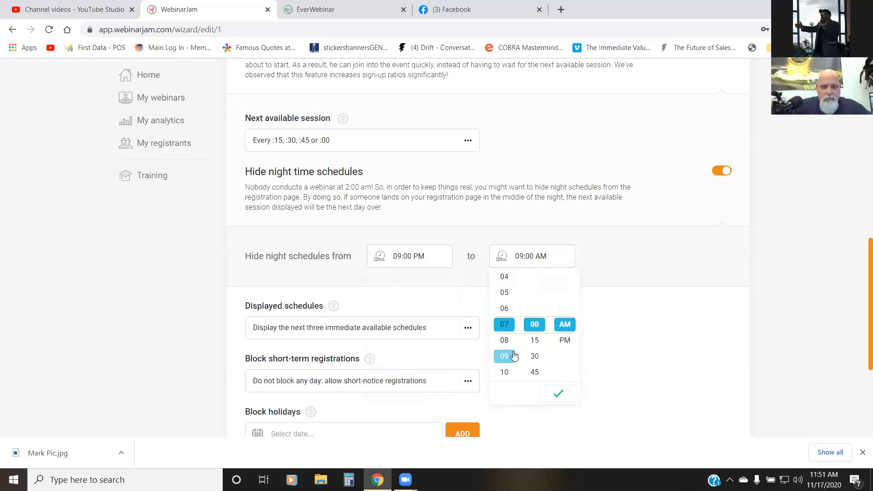
{"action": "left_click", "coordinate": [558, 392]}
Step: Review the displayed schedules and short-term registration blocking options, with the next three immediate schedules and short-notice registrations selected
{"action": "scroll", "coordinate": [522, 320], "scroll_direction": "down", "scroll_amount": 3}
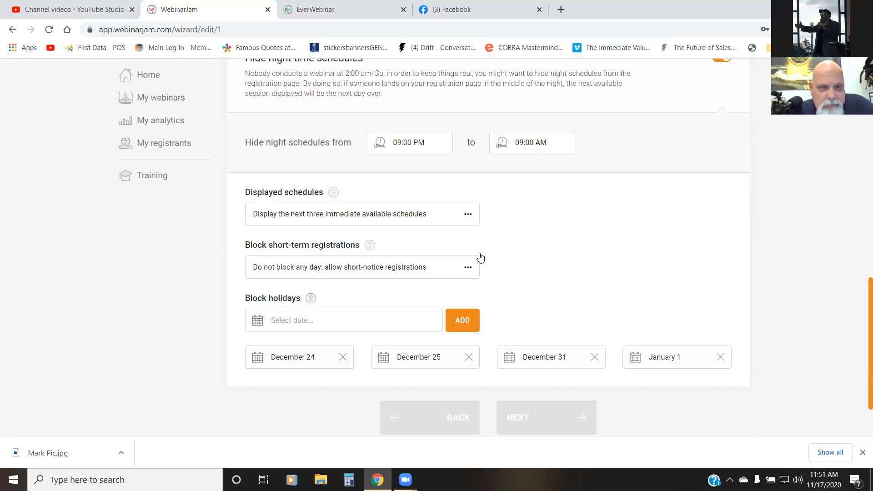
{"action": "left_click", "coordinate": [459, 218]}
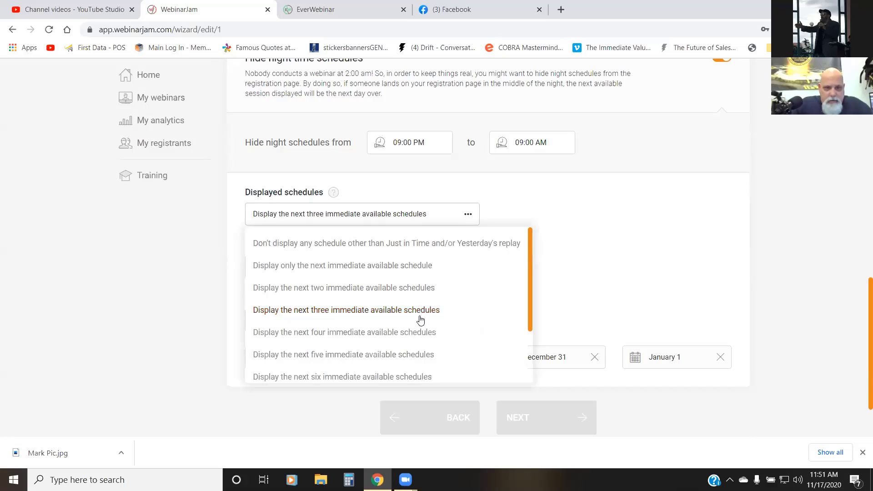
{"action": "left_click", "coordinate": [443, 301]}
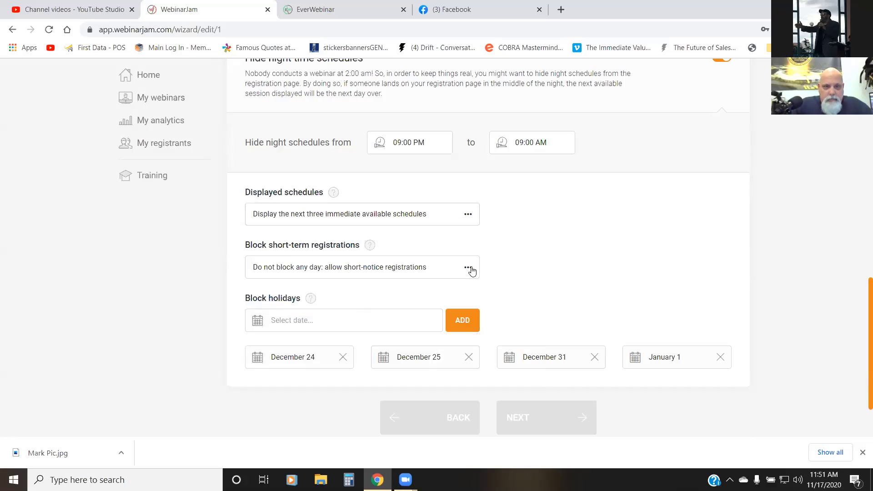
{"action": "left_click", "coordinate": [471, 271]}
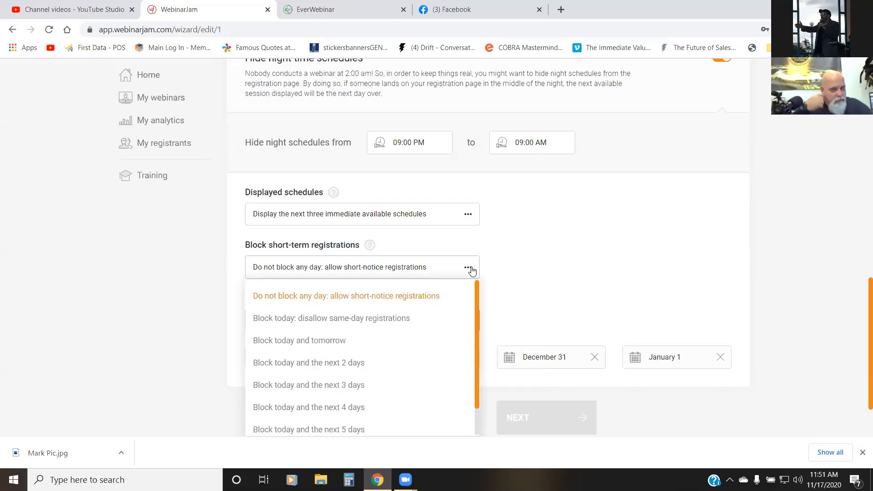
{"action": "left_click", "coordinate": [519, 254]}
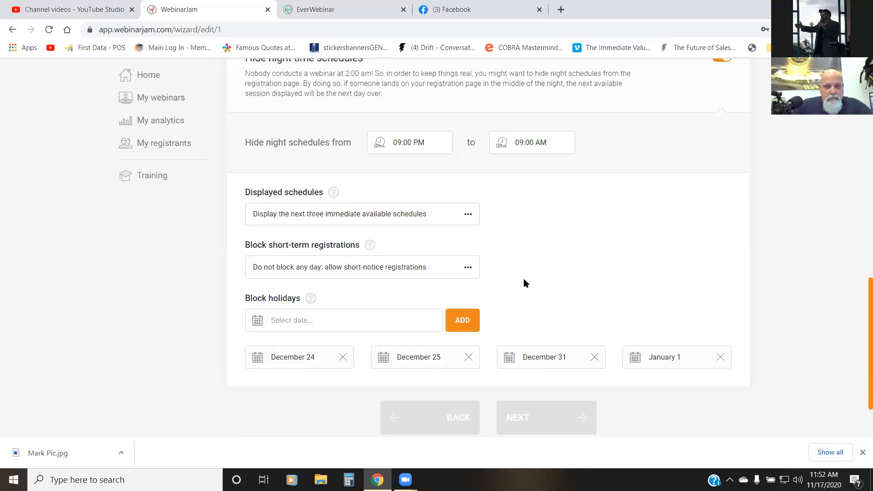
Step: Try to add November 26, 2020 to the blocked holidays
{"action": "scroll", "coordinate": [564, 250], "scroll_direction": "down", "scroll_amount": 2}
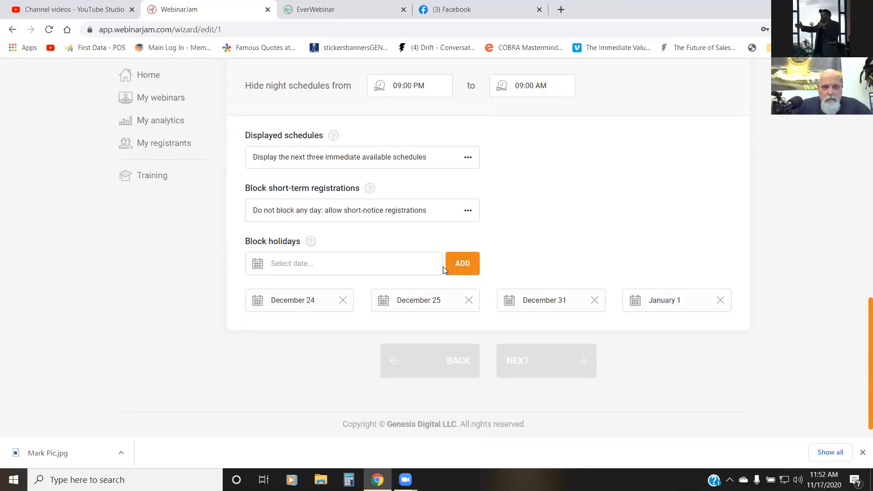
{"action": "left_click", "coordinate": [359, 264]}
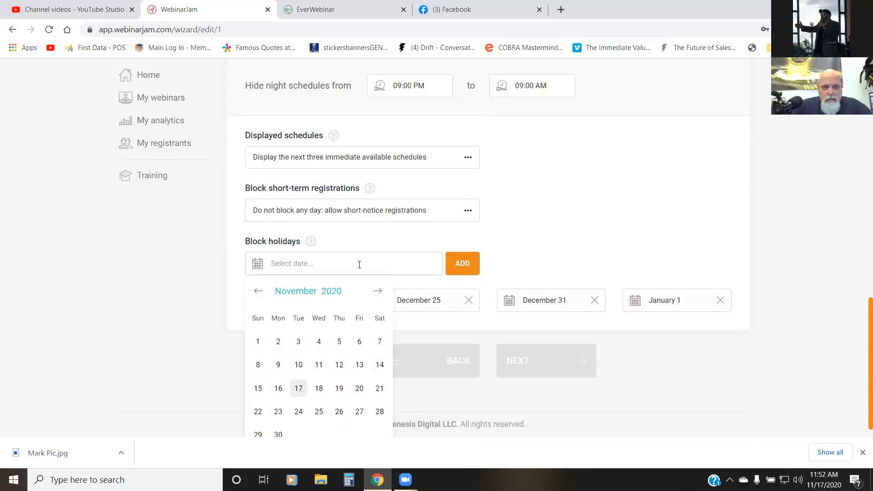
{"action": "left_click", "coordinate": [339, 412]}
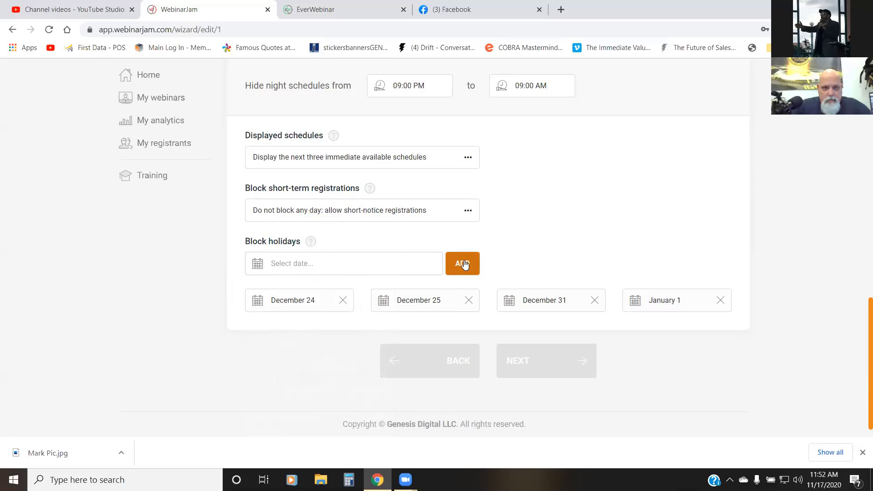
{"action": "left_click", "coordinate": [292, 261]}
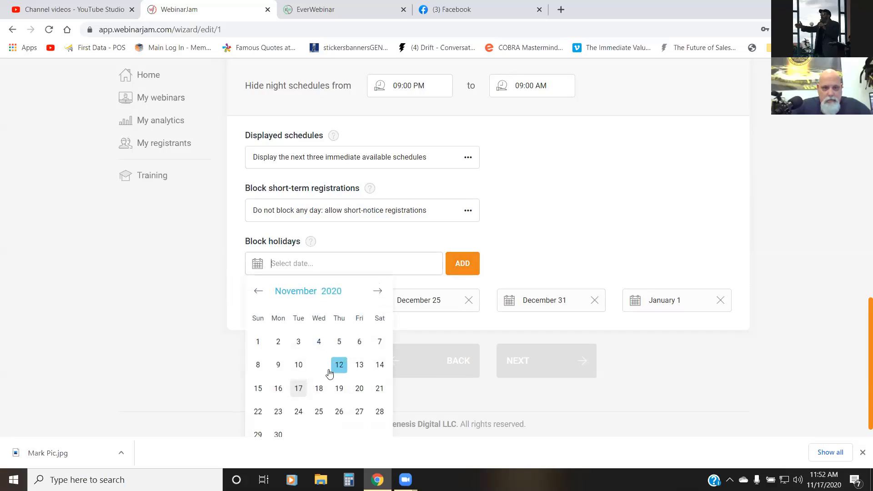
{"action": "scroll", "coordinate": [336, 370], "scroll_direction": "down", "scroll_amount": 1}
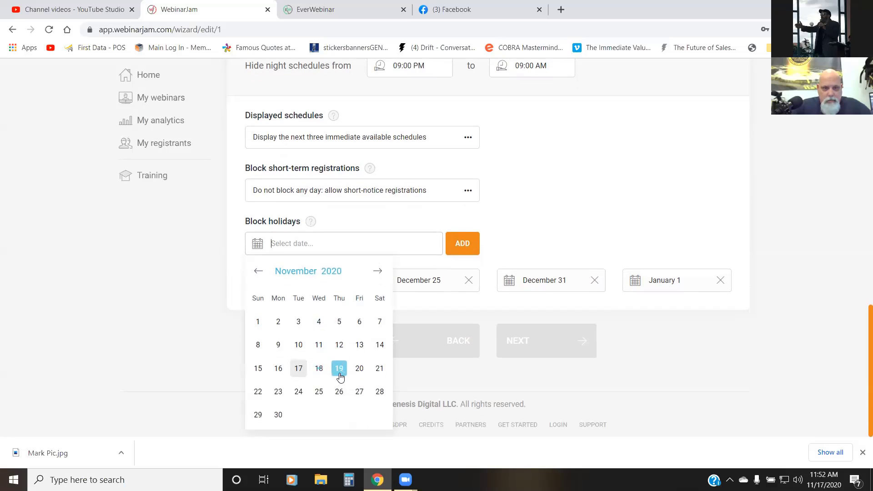
{"action": "left_click", "coordinate": [339, 390]}
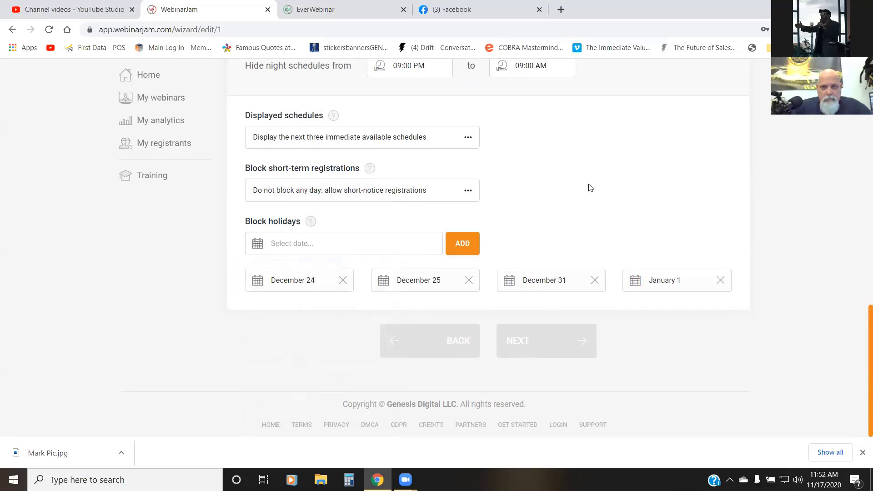
Step: Try to confirm the webinar schedules with the two daily series
{"action": "scroll", "coordinate": [589, 187], "scroll_direction": "up", "scroll_amount": 6}
{"action": "scroll", "coordinate": [590, 188], "scroll_direction": "up", "scroll_amount": 9}
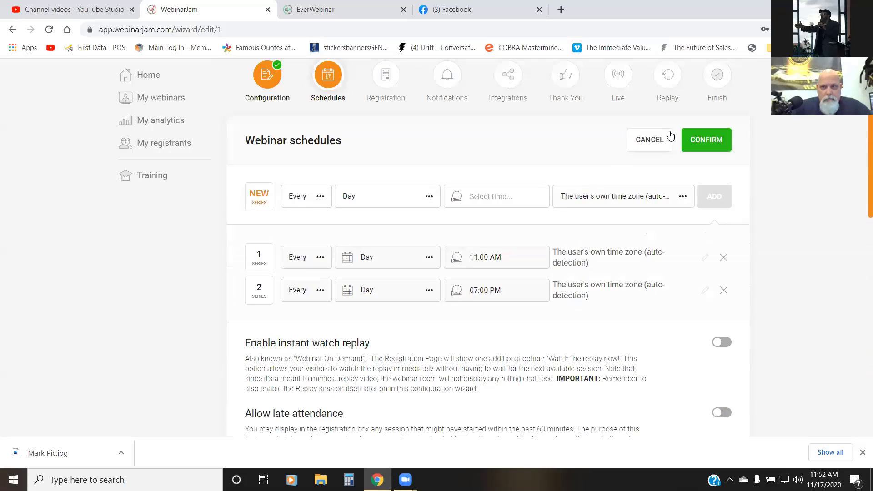
{"action": "left_click", "coordinate": [699, 144]}
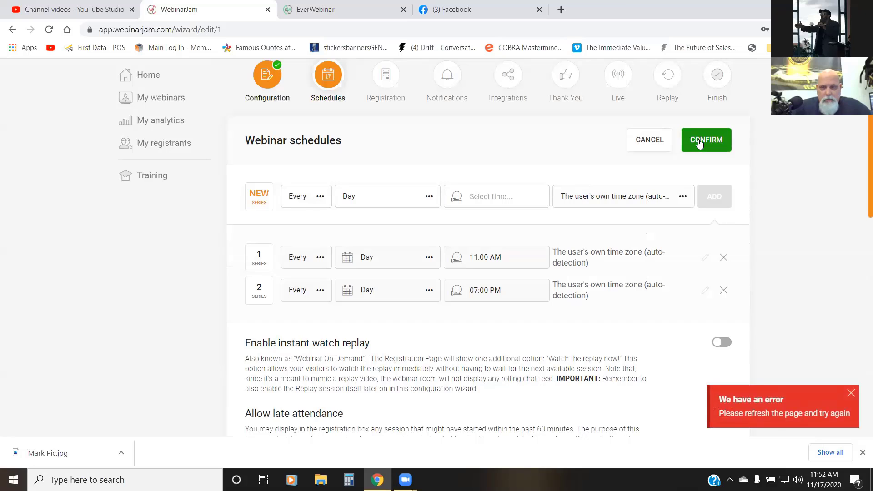
Step: Try again to block November 26, 2020 as a holiday, and dismiss the error notification
{"action": "scroll", "coordinate": [496, 250], "scroll_direction": "up", "scroll_amount": 2}
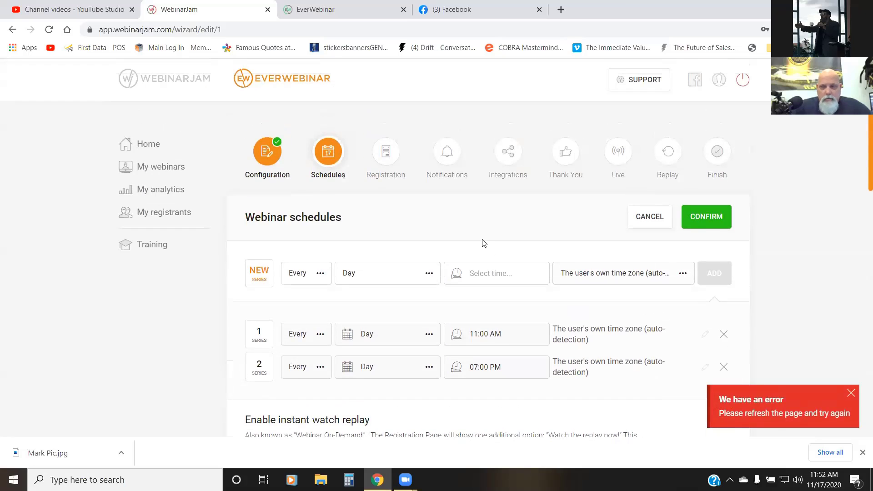
{"action": "scroll", "coordinate": [500, 252], "scroll_direction": "down", "scroll_amount": 1}
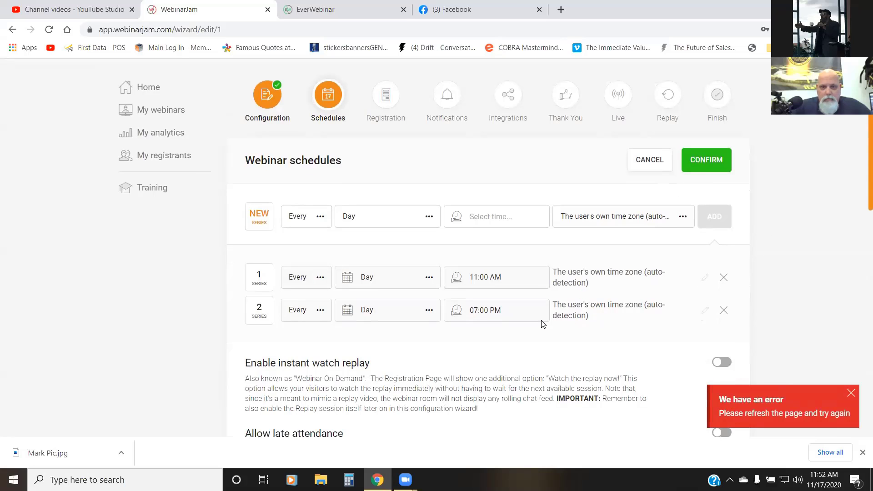
{"action": "scroll", "coordinate": [543, 321], "scroll_direction": "down", "scroll_amount": 10}
{"action": "scroll", "coordinate": [542, 322], "scroll_direction": "down", "scroll_amount": 2}
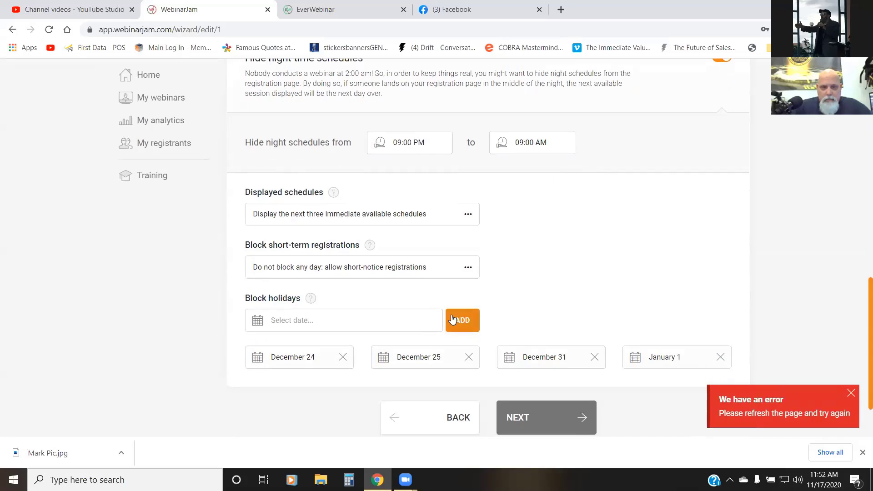
{"action": "left_click", "coordinate": [405, 323]}
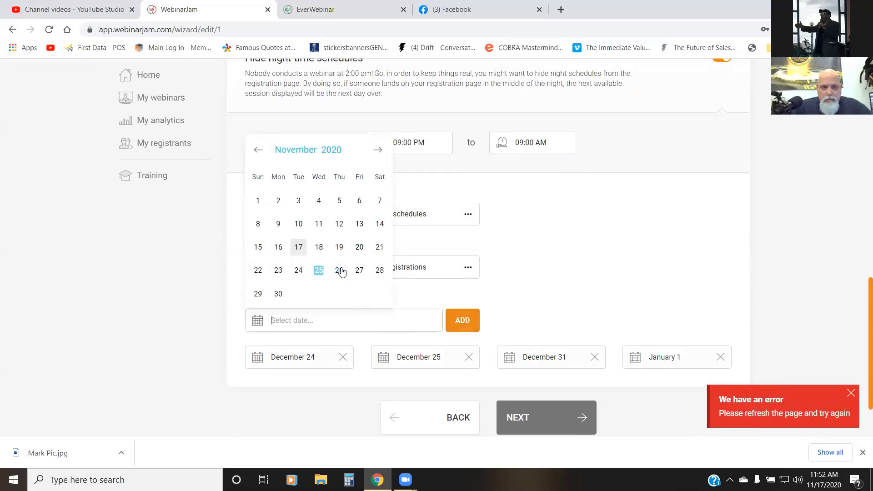
{"action": "left_click", "coordinate": [340, 271]}
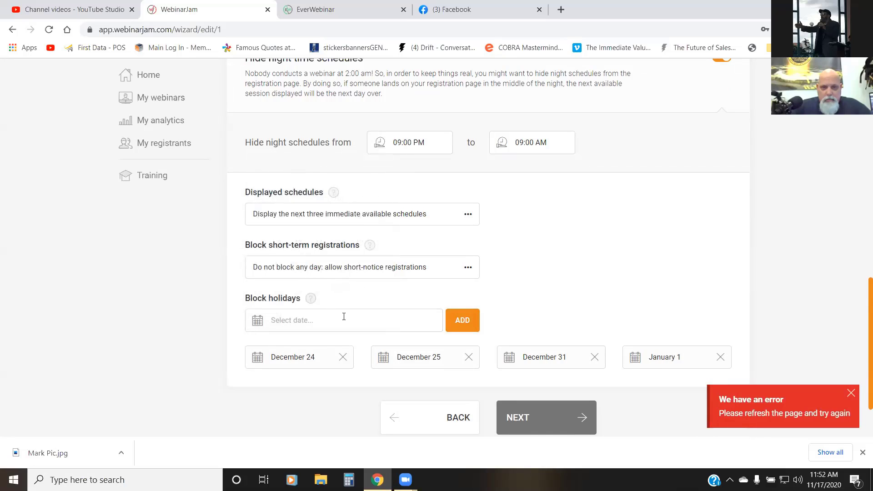
{"action": "left_click", "coordinate": [852, 393]}
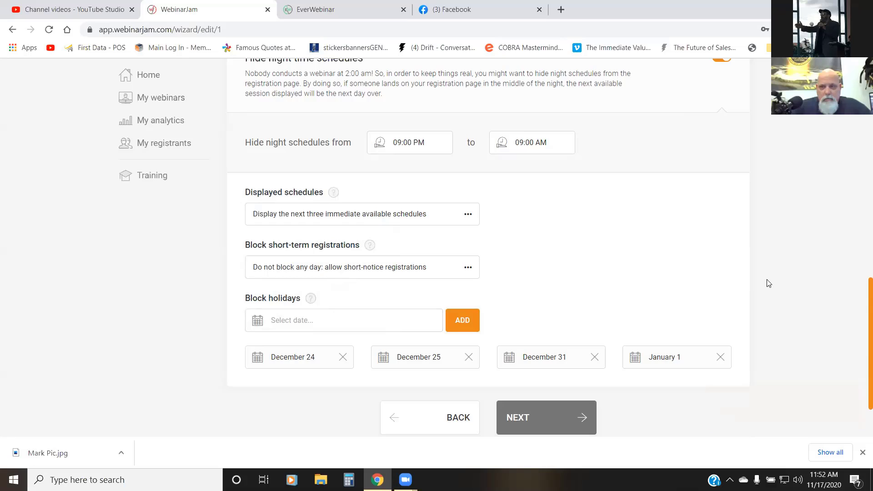
Step: Retry confirming the webinar schedules and reload the wizard page
{"action": "scroll", "coordinate": [766, 277], "scroll_direction": "up", "scroll_amount": 15}
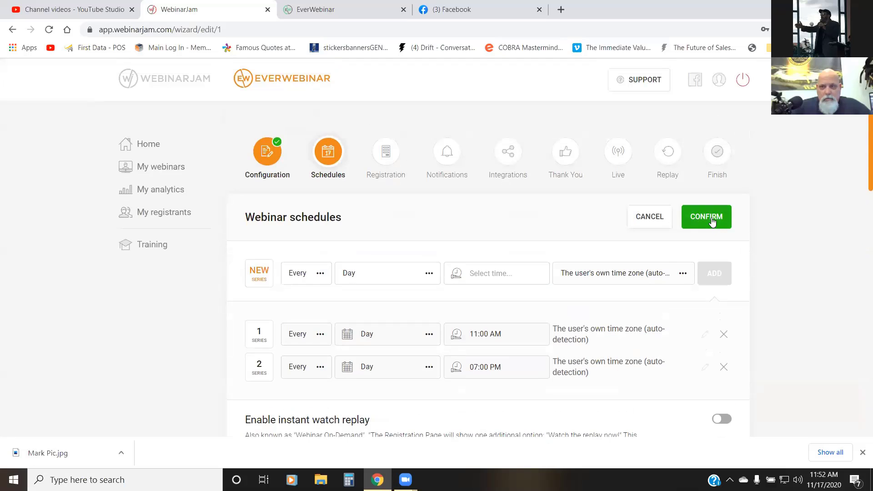
{"action": "left_click", "coordinate": [712, 222]}
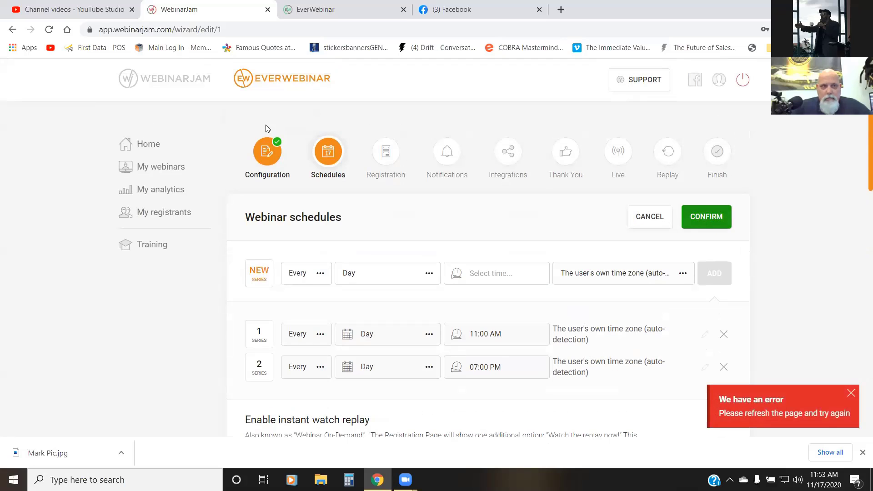
{"action": "left_click", "coordinate": [46, 33]}
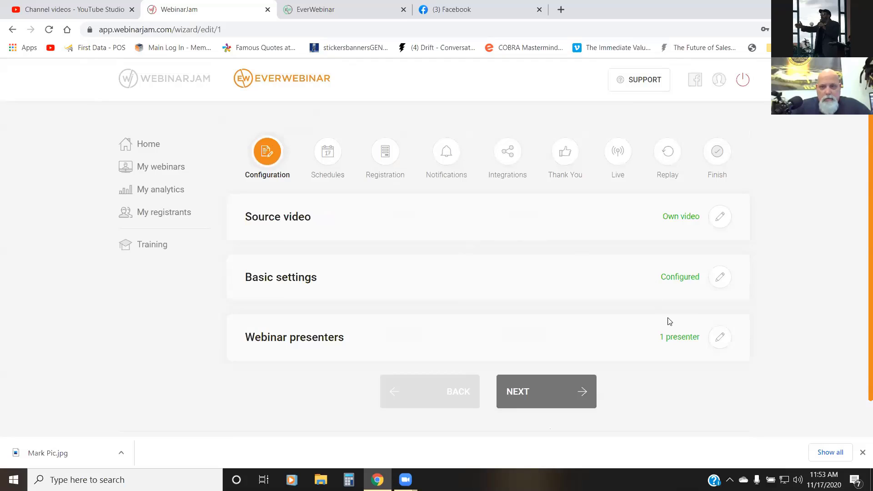
Step: Return to the Schedules stage of the wizard and open the webinar schedules for editing
{"action": "left_click", "coordinate": [555, 398]}
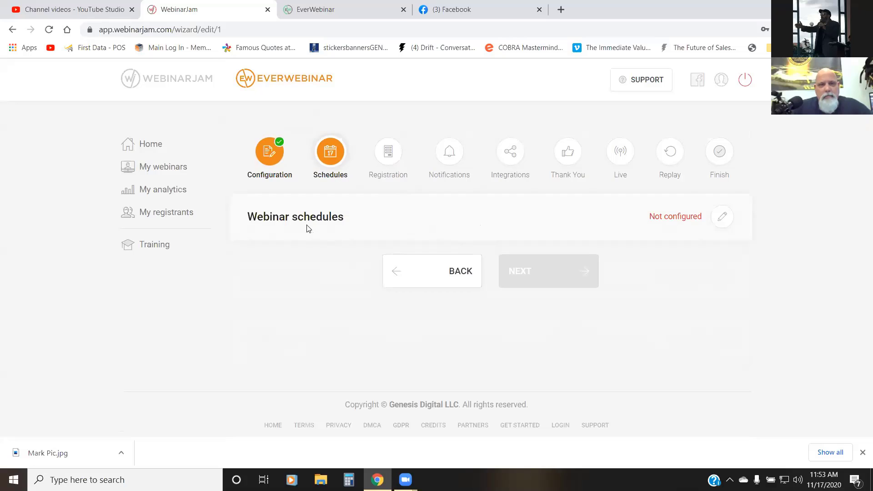
{"action": "left_click", "coordinate": [396, 282]}
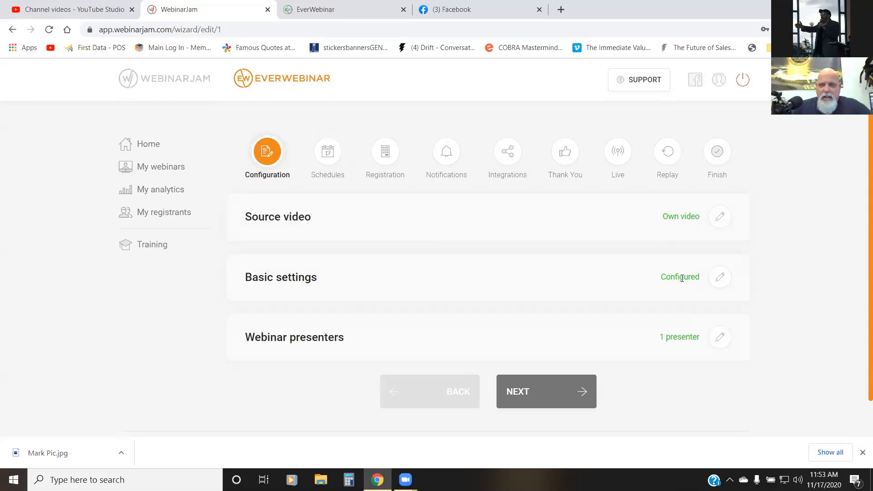
{"action": "left_click", "coordinate": [530, 392]}
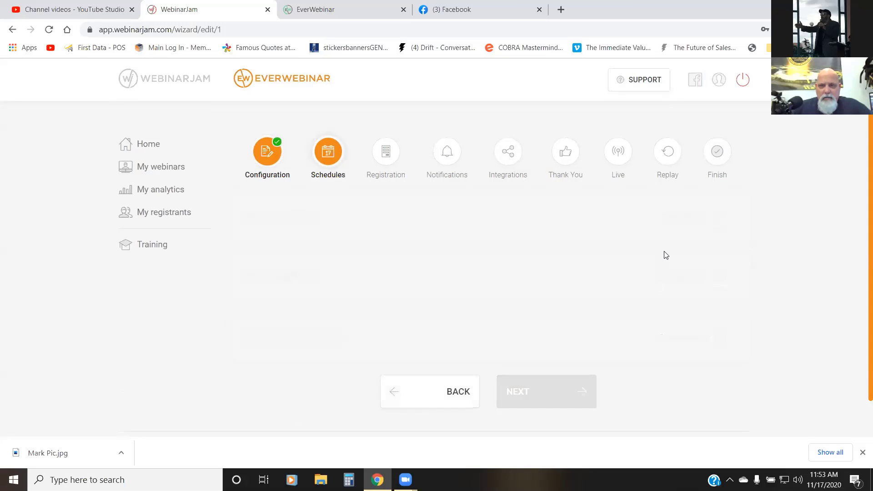
{"action": "left_click", "coordinate": [717, 219]}
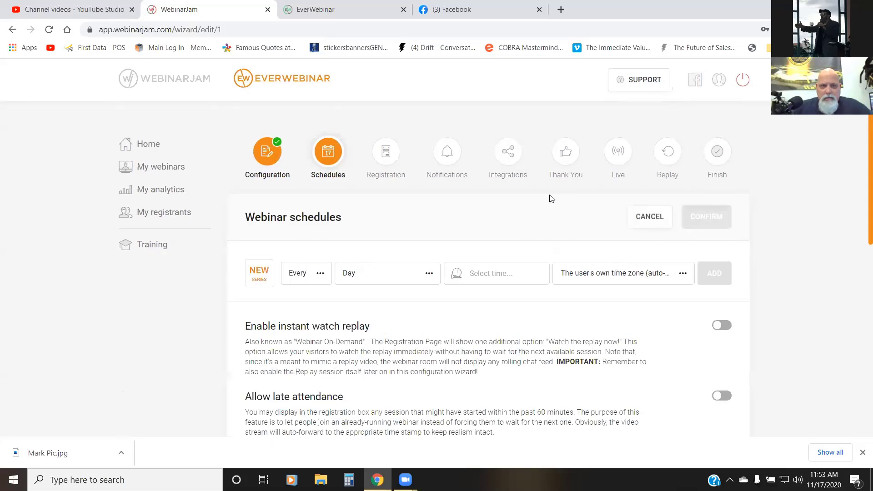
Step: Set the start time of the new daily webinar series to 11:00 AM
{"action": "scroll", "coordinate": [500, 195], "scroll_direction": "down", "scroll_amount": 2}
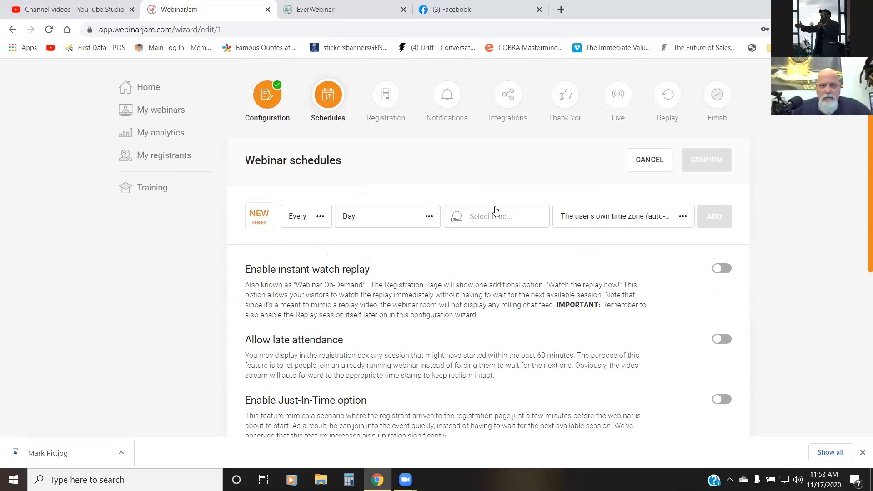
{"action": "left_click", "coordinate": [495, 212]}
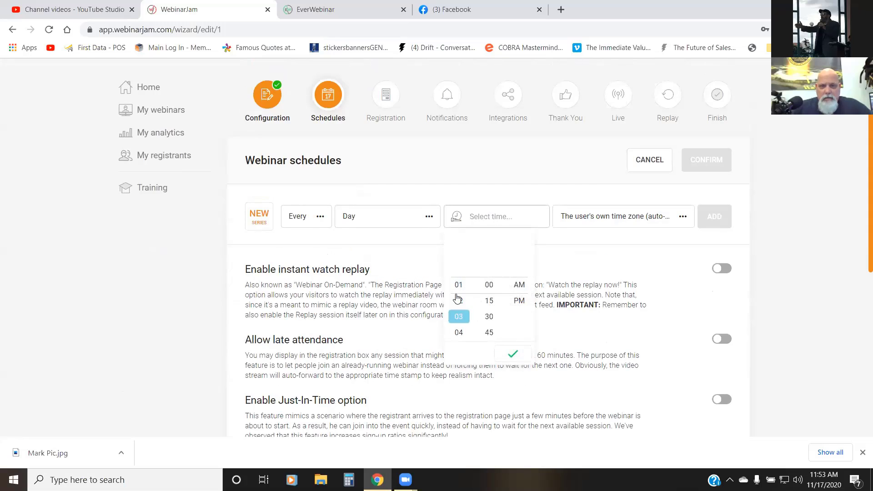
{"action": "scroll", "coordinate": [458, 299], "scroll_direction": "down", "scroll_amount": 3}
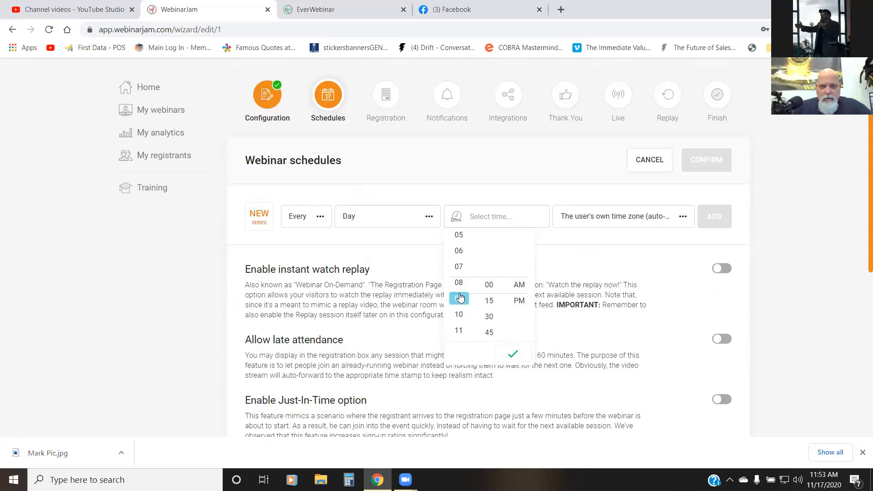
{"action": "left_click", "coordinate": [458, 331]}
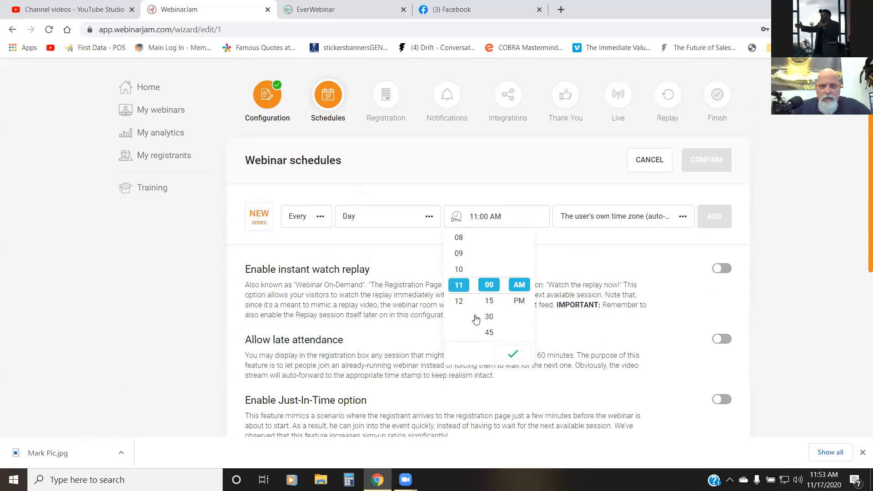
{"action": "left_click", "coordinate": [514, 357]}
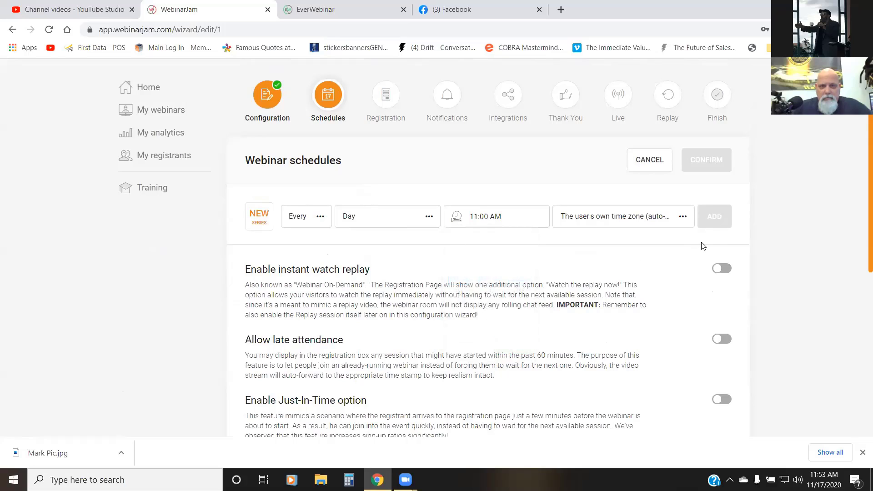
Step: Switch the new series' recurrence to On and back to Every, and reselect Day as its interval
{"action": "left_click", "coordinate": [298, 220]}
{"action": "left_click", "coordinate": [293, 245]}
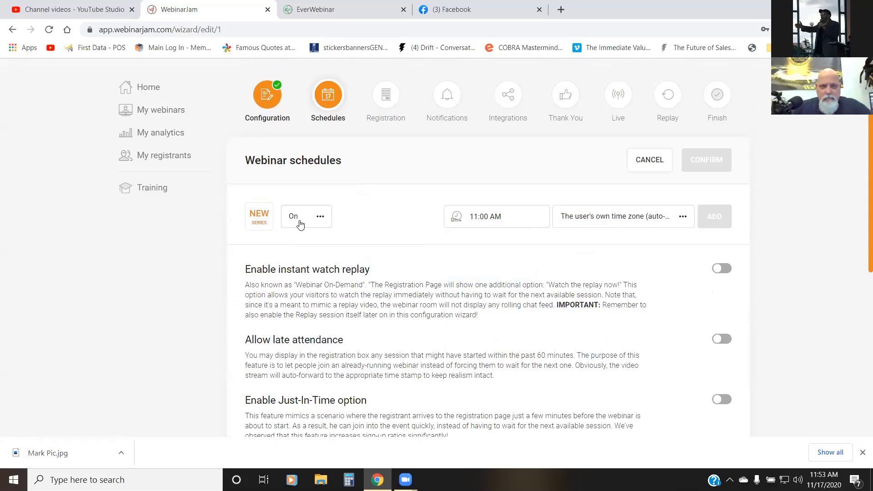
{"action": "left_click", "coordinate": [301, 219]}
{"action": "left_click", "coordinate": [298, 268]}
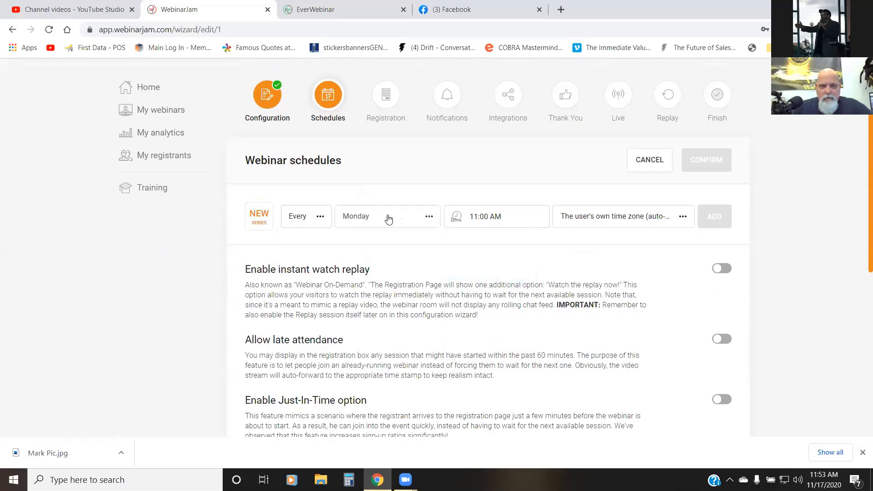
{"action": "left_click", "coordinate": [388, 218]}
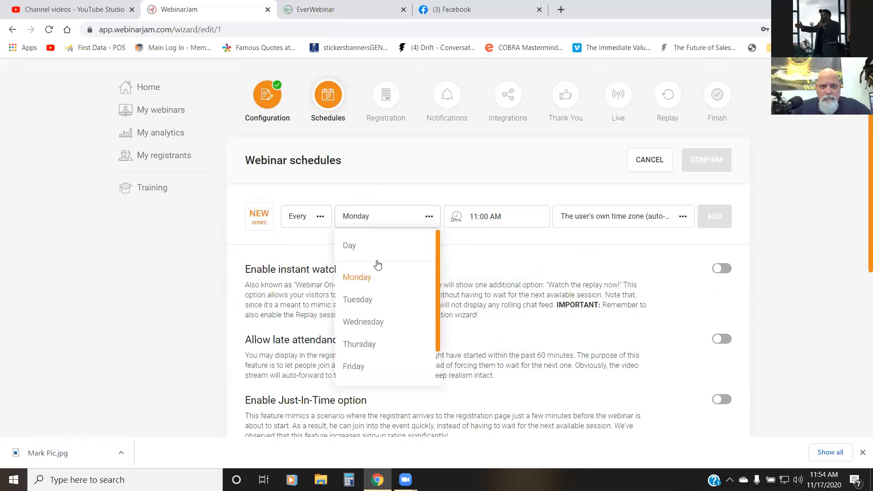
{"action": "left_click", "coordinate": [350, 248]}
Step: Reselect the user's own time zone after choosing Mountain Time, add the daily 11:00 AM series, and confirm the schedules
{"action": "left_click", "coordinate": [582, 222]}
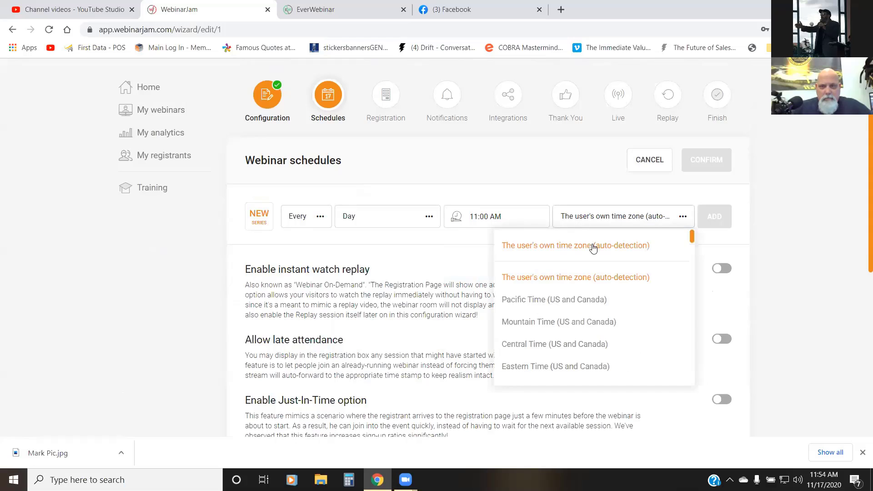
{"action": "left_click", "coordinate": [564, 318]}
{"action": "left_click", "coordinate": [592, 218]}
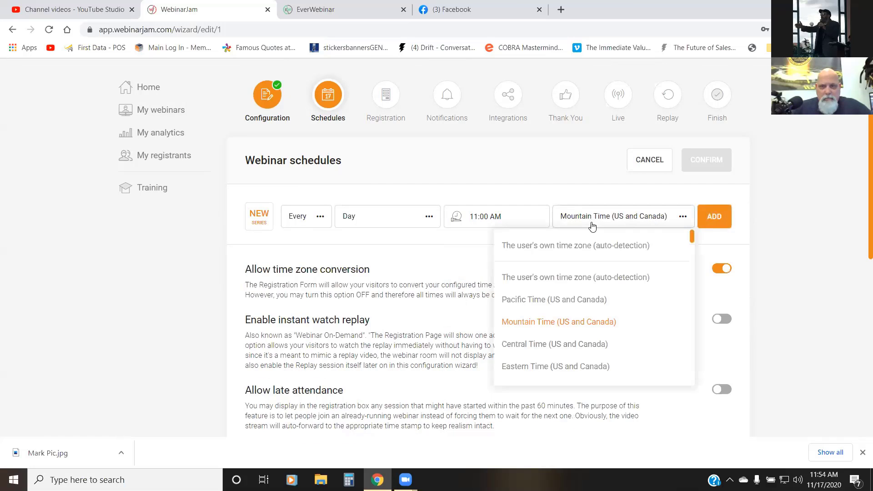
{"action": "left_click", "coordinate": [589, 246]}
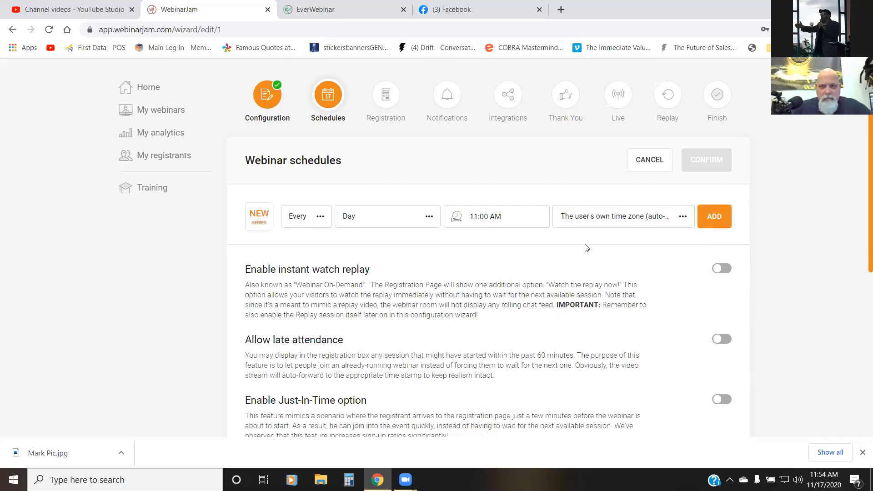
{"action": "left_click", "coordinate": [709, 216]}
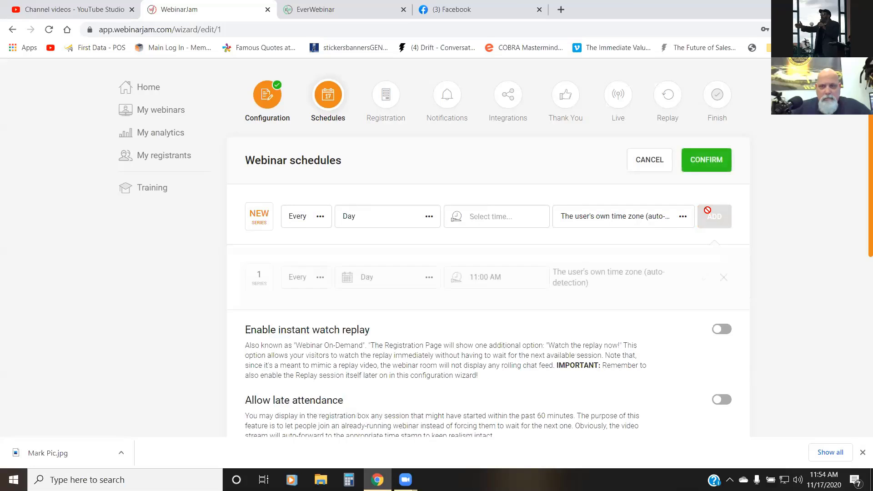
{"action": "left_click", "coordinate": [716, 167]}
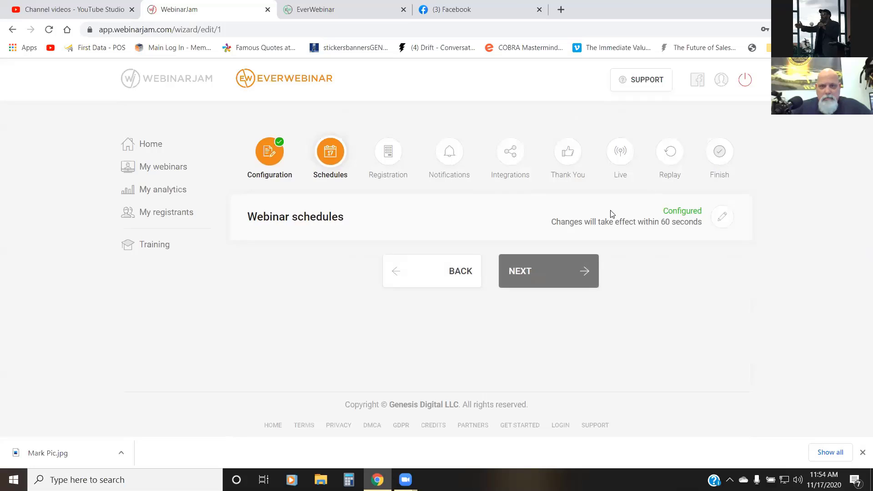
Step: Reopen the webinar schedules, add a second daily series at 07:00 PM in the user's own time zone, and confirm
{"action": "left_click", "coordinate": [722, 216]}
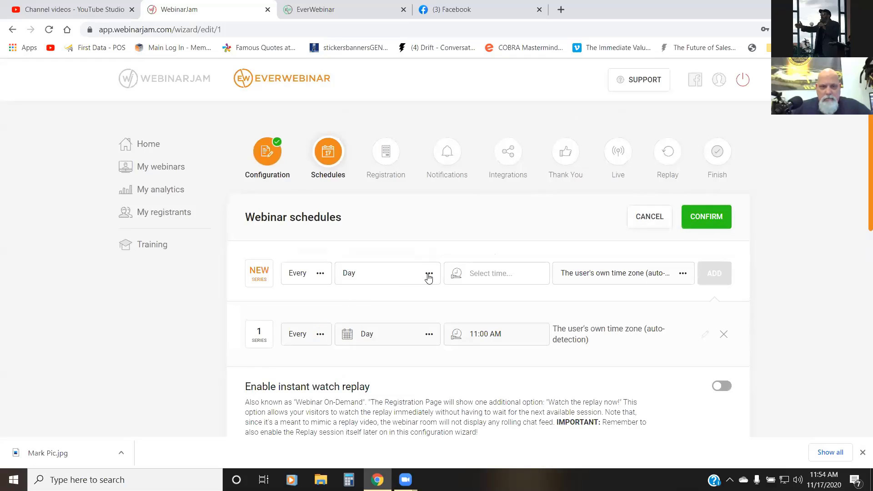
{"action": "left_click", "coordinate": [470, 275]}
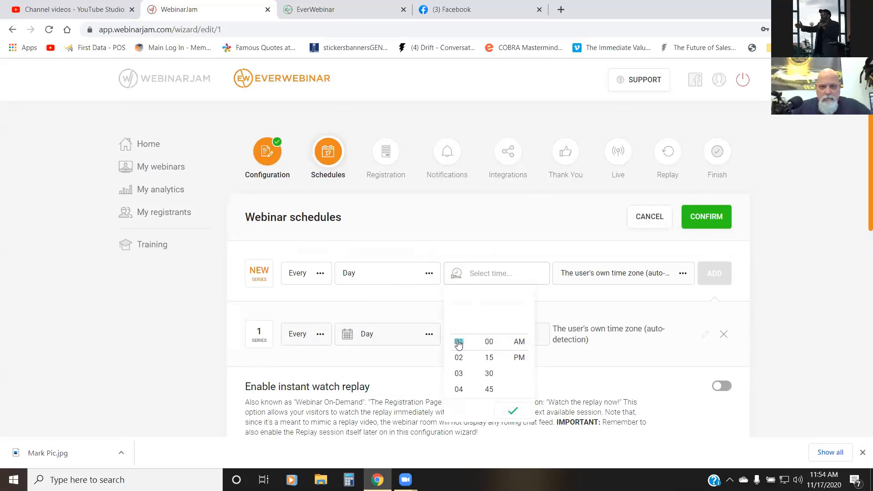
{"action": "scroll", "coordinate": [459, 344], "scroll_direction": "down", "scroll_amount": 4}
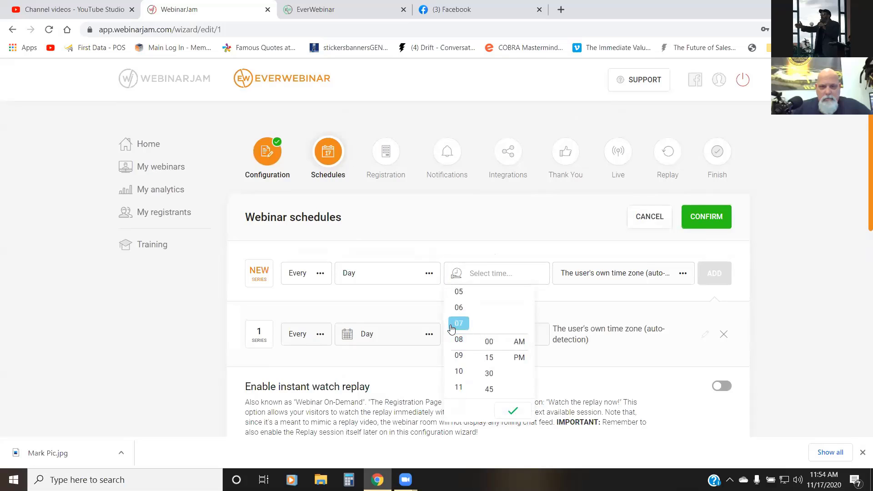
{"action": "left_click", "coordinate": [453, 326]}
{"action": "left_click", "coordinate": [518, 358]}
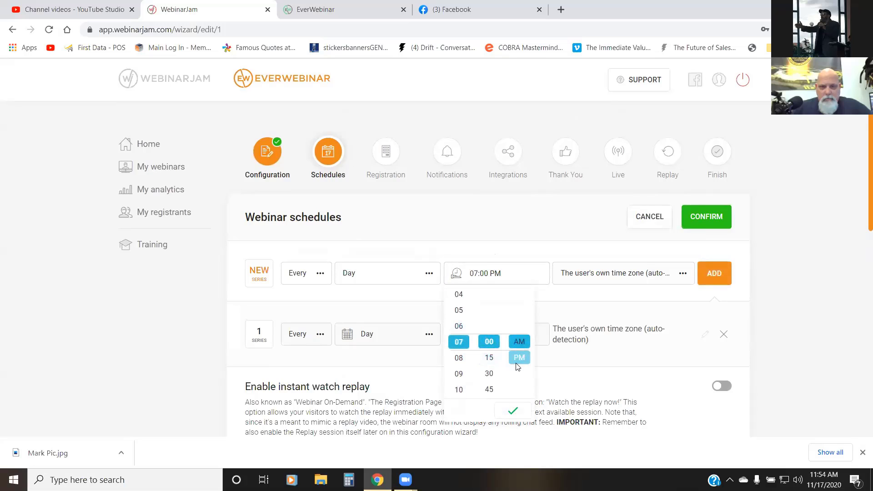
{"action": "left_click", "coordinate": [511, 410]}
{"action": "left_click", "coordinate": [710, 274]}
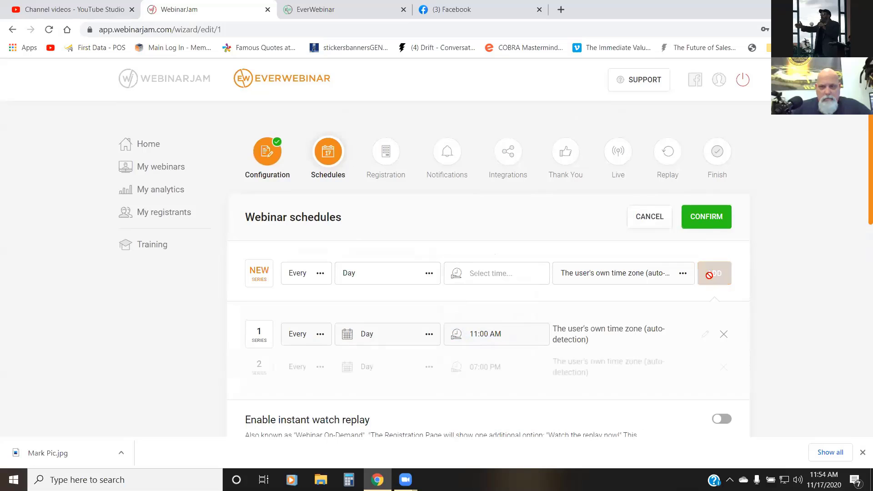
{"action": "left_click", "coordinate": [717, 216]}
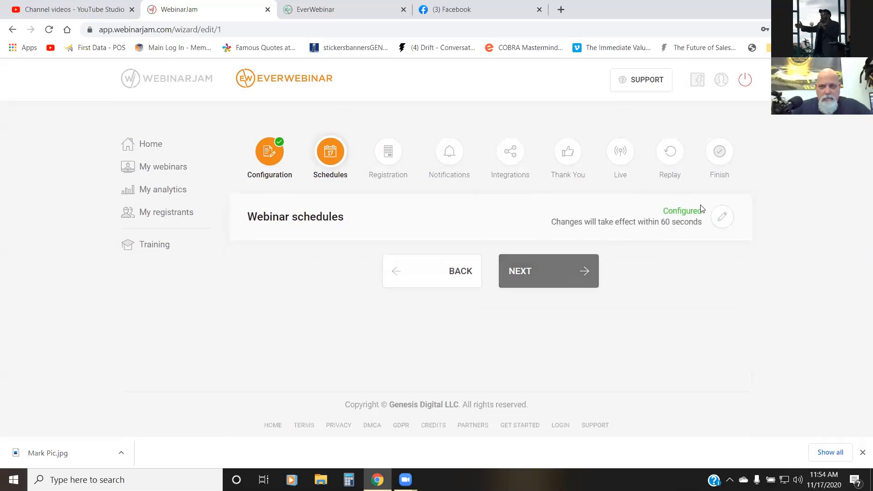
Step: Reopen the webinar schedules and enable the Just-In-Time option
{"action": "left_click", "coordinate": [721, 216]}
{"action": "scroll", "coordinate": [611, 253], "scroll_direction": "down", "scroll_amount": 2}
{"action": "scroll", "coordinate": [605, 256], "scroll_direction": "down", "scroll_amount": 2}
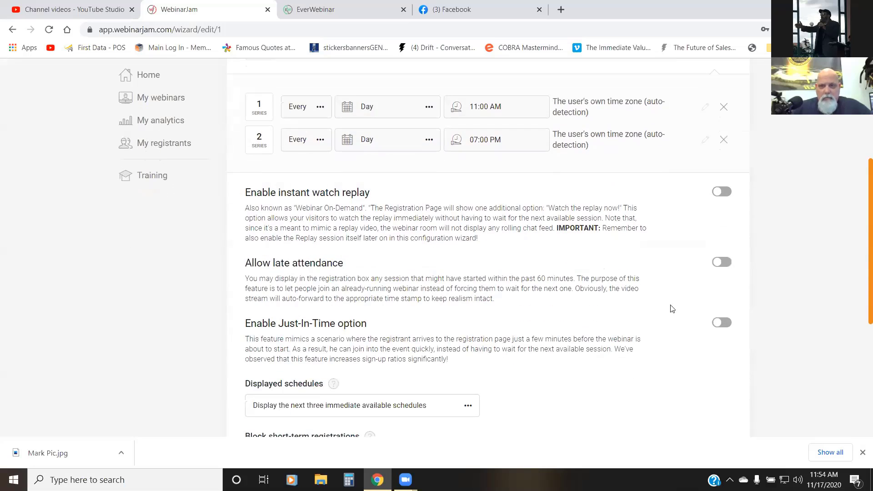
{"action": "left_click", "coordinate": [719, 323]}
{"action": "scroll", "coordinate": [669, 287], "scroll_direction": "down", "scroll_amount": 1}
{"action": "scroll", "coordinate": [664, 287], "scroll_direction": "down", "scroll_amount": 5}
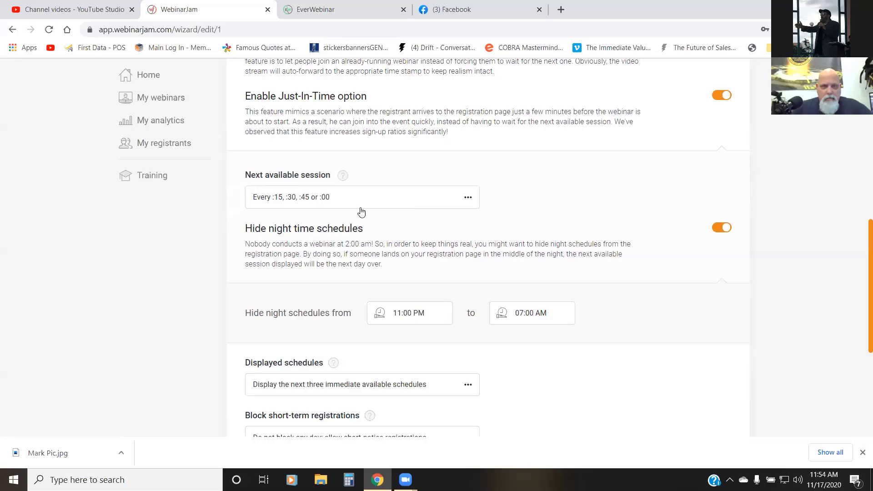
Step: Set the hidden night schedules to run from 09:00 PM to 09:00 AM and confirm the webinar schedules
{"action": "left_click", "coordinate": [407, 314]}
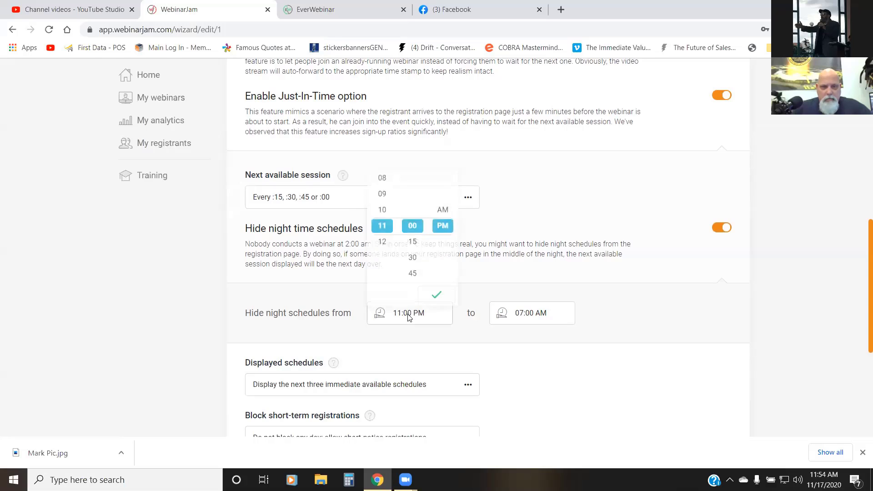
{"action": "left_click", "coordinate": [382, 189]}
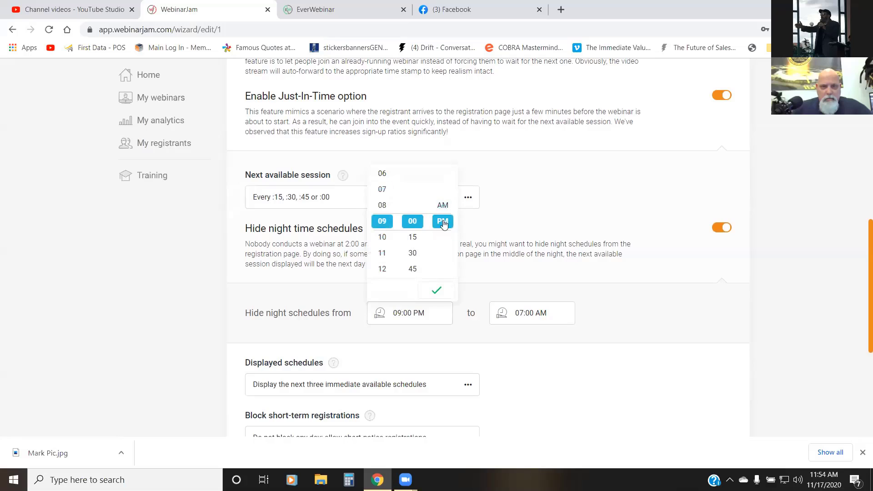
{"action": "left_click", "coordinate": [541, 314]}
{"action": "left_click", "coordinate": [503, 254]}
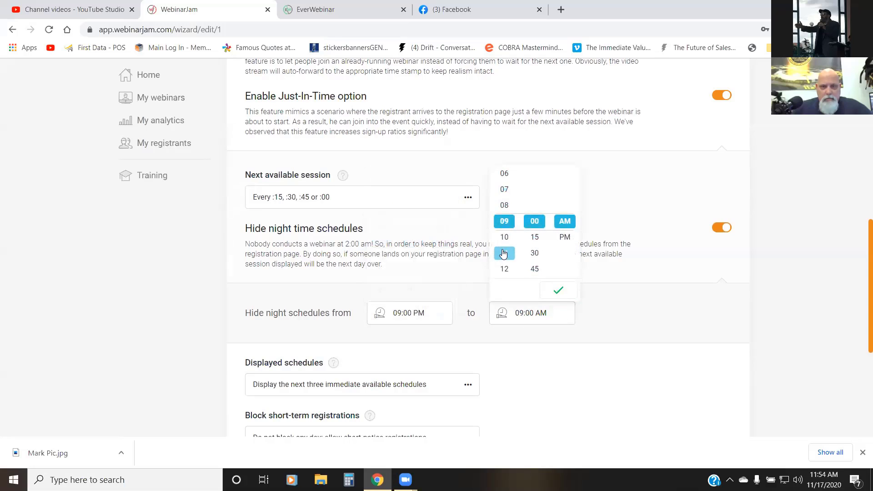
{"action": "left_click", "coordinate": [557, 293]}
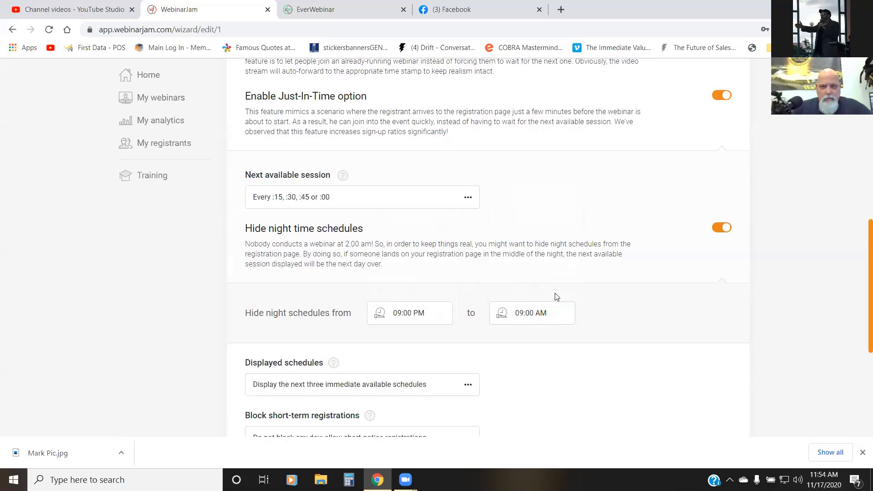
{"action": "scroll", "coordinate": [591, 264], "scroll_direction": "up", "scroll_amount": 9}
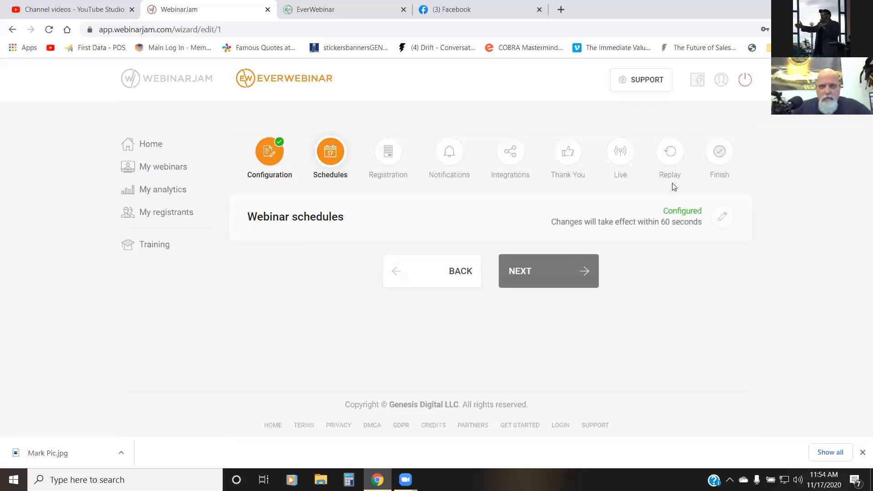
Step: Reopen the webinar schedules to check the series, night hours, display options and blocked holidays, and confirm them again
{"action": "left_click", "coordinate": [720, 218]}
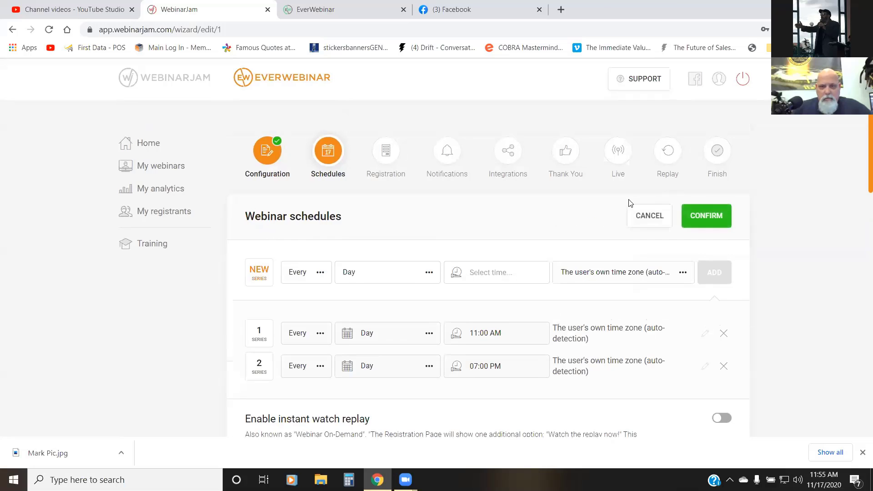
{"action": "scroll", "coordinate": [627, 200], "scroll_direction": "down", "scroll_amount": 15}
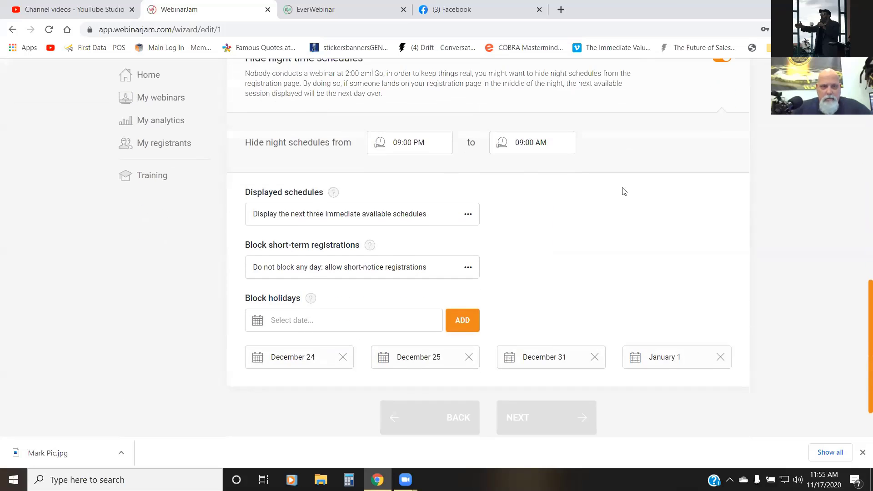
{"action": "scroll", "coordinate": [623, 190], "scroll_direction": "down", "scroll_amount": 2}
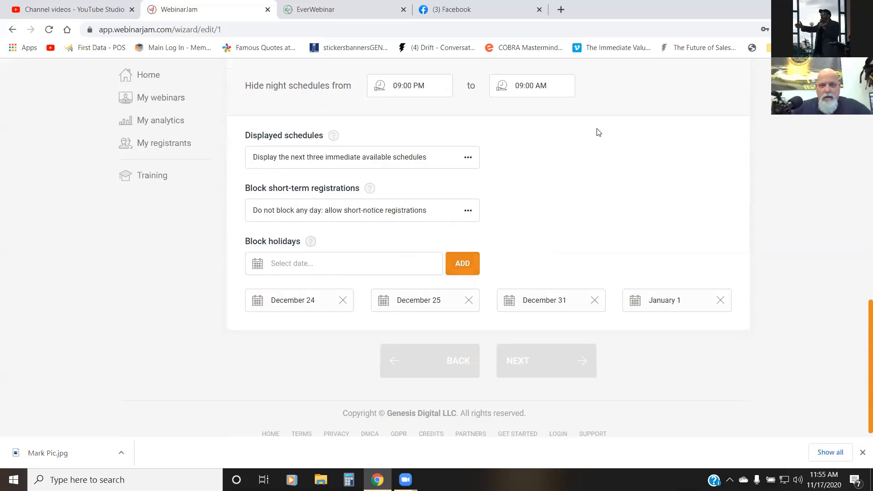
{"action": "scroll", "coordinate": [587, 132], "scroll_direction": "up", "scroll_amount": 17}
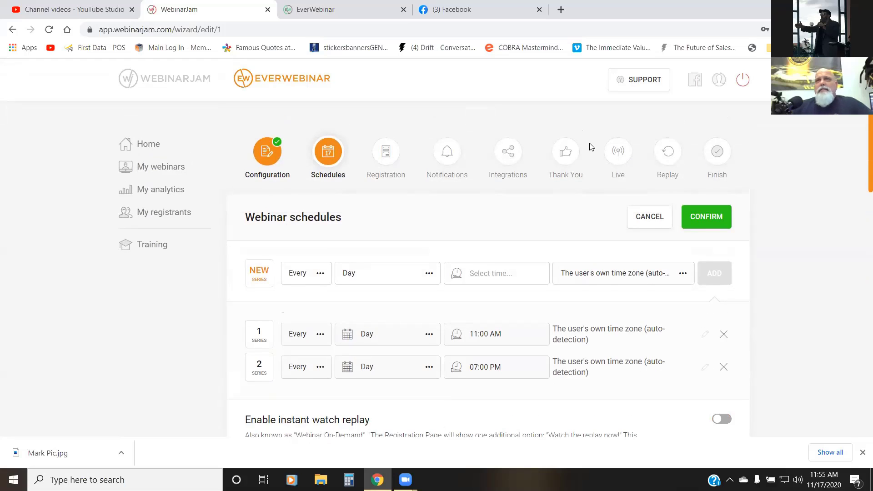
{"action": "left_click", "coordinate": [696, 225]}
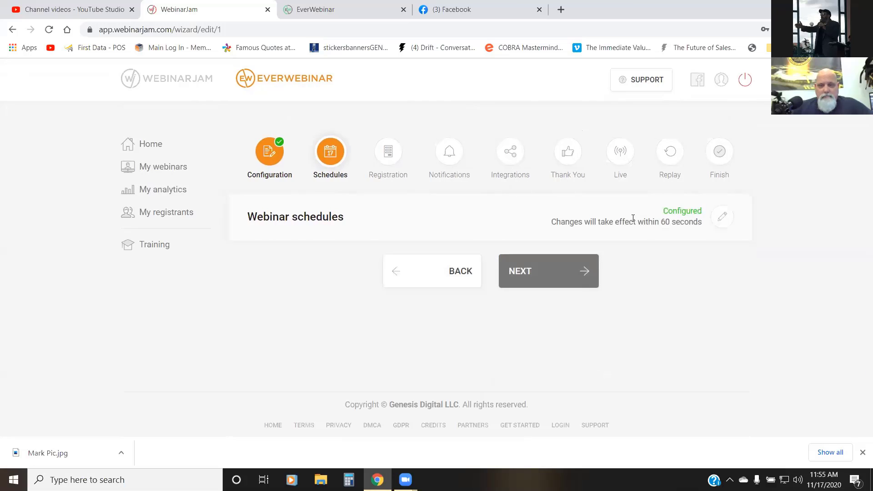
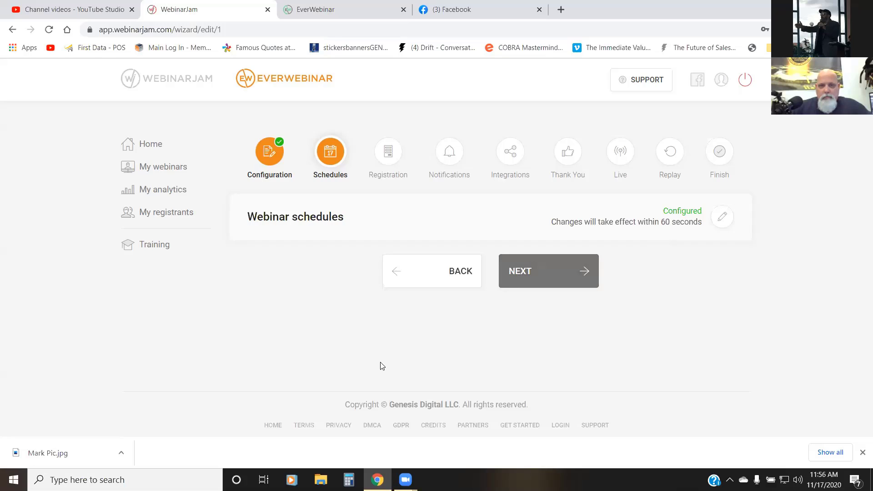
Step: Advance to the Registration stage, open the registration form design templates, and close them without changing the selection
{"action": "left_click", "coordinate": [542, 270]}
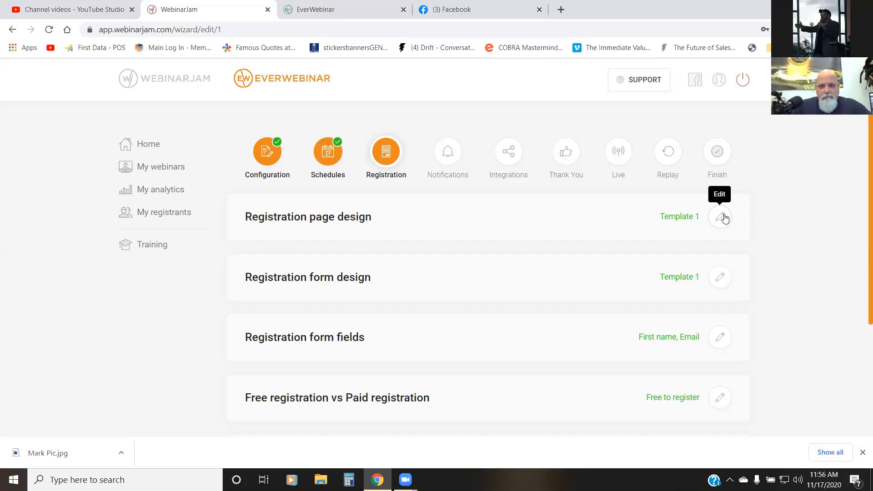
{"action": "left_click", "coordinate": [719, 277]}
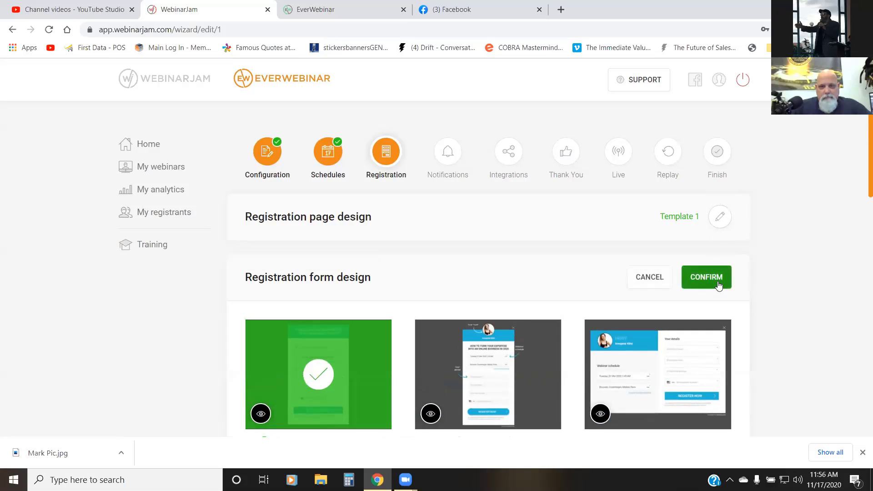
{"action": "left_click", "coordinate": [664, 277]}
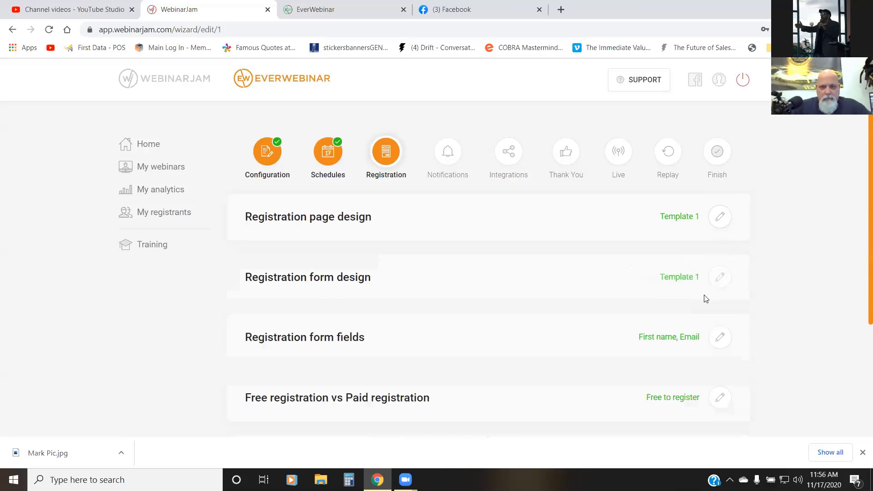
Step: Add last name and phone number fields to the registration form and make the phone number mandatory
{"action": "left_click", "coordinate": [719, 338]}
{"action": "scroll", "coordinate": [740, 268], "scroll_direction": "down", "scroll_amount": 5}
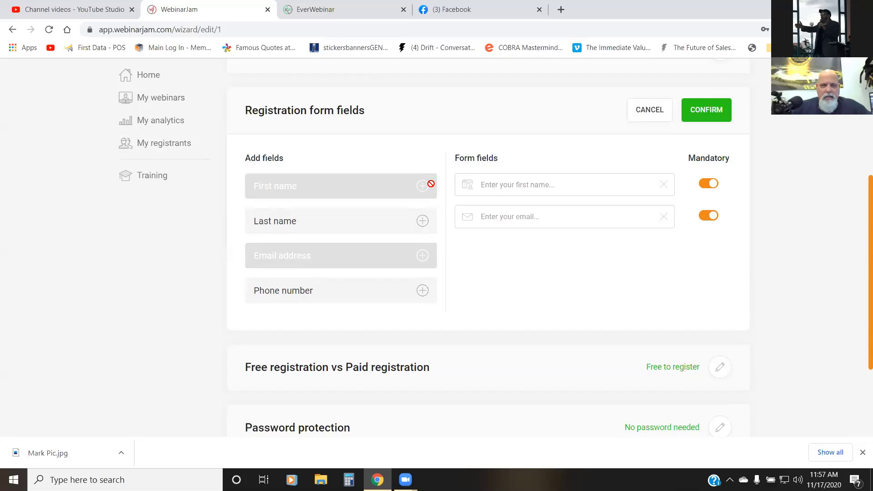
{"action": "left_click", "coordinate": [423, 221]}
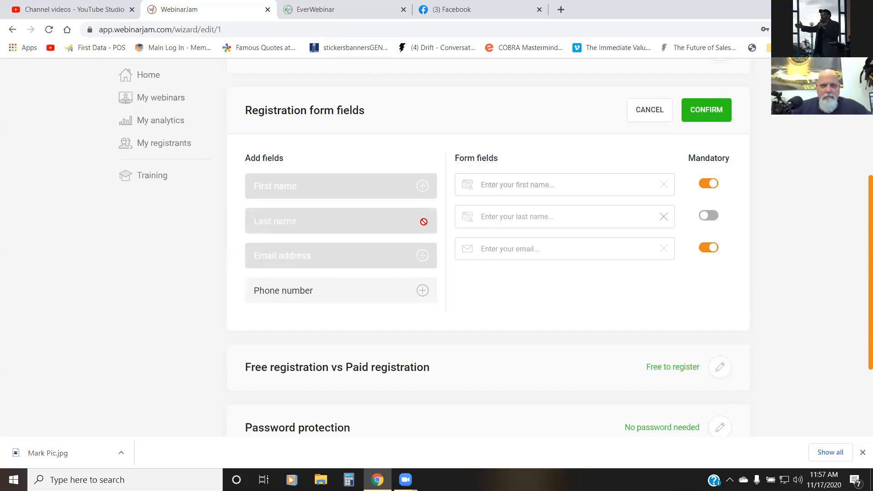
{"action": "left_click", "coordinate": [422, 290]}
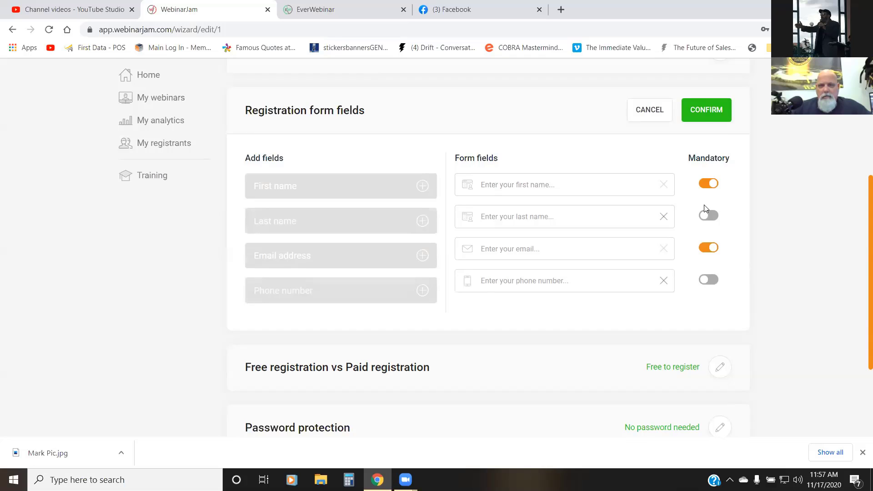
{"action": "left_click", "coordinate": [701, 280]}
Step: Remove the last name field from the registration form fields
{"action": "scroll", "coordinate": [679, 223], "scroll_direction": "down", "scroll_amount": 3}
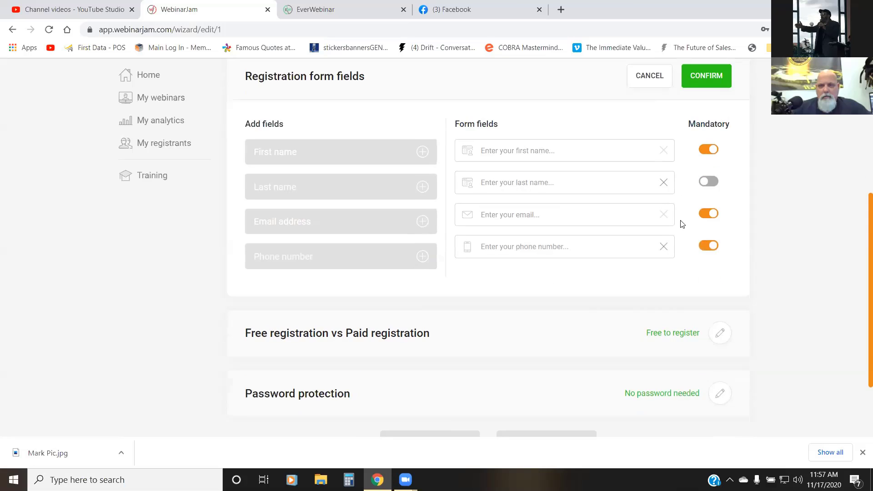
{"action": "scroll", "coordinate": [677, 226], "scroll_direction": "up", "scroll_amount": 3}
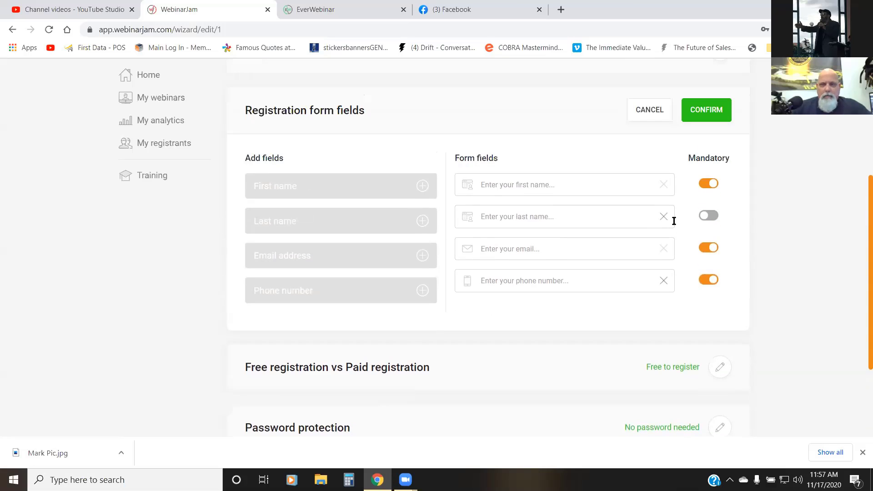
{"action": "scroll", "coordinate": [674, 225], "scroll_direction": "down", "scroll_amount": 3}
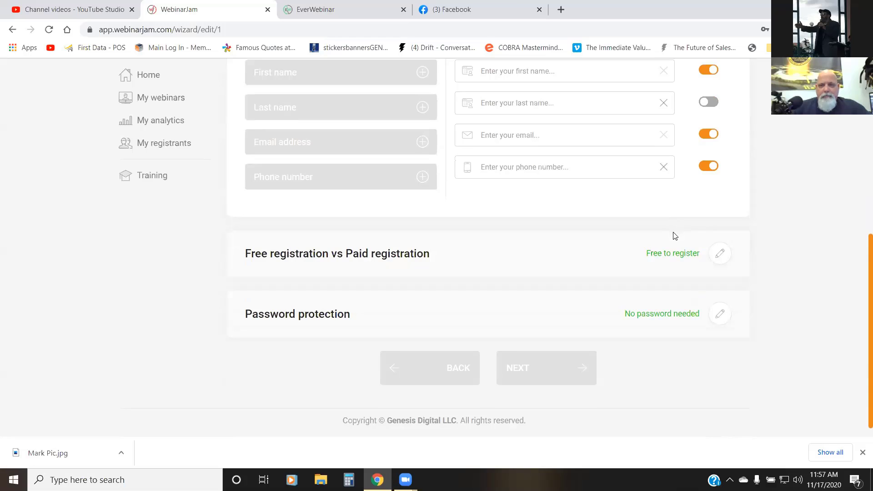
{"action": "scroll", "coordinate": [669, 240], "scroll_direction": "up", "scroll_amount": 1}
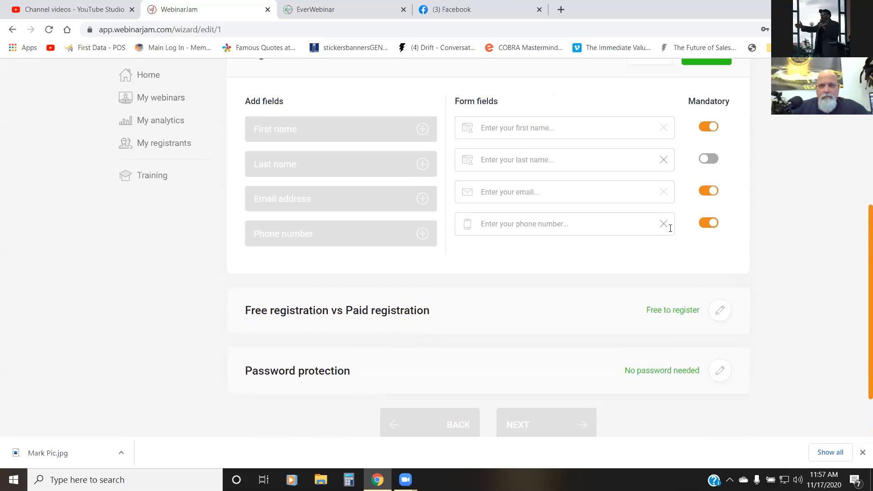
{"action": "left_click", "coordinate": [664, 160]}
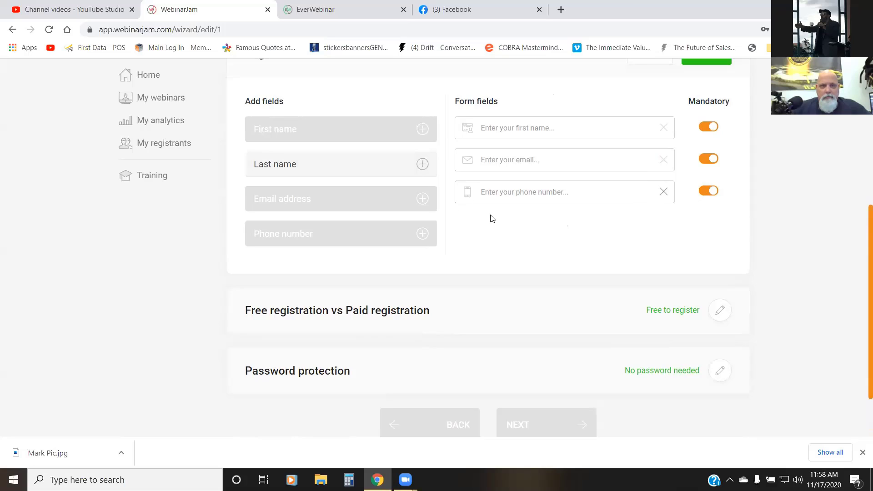
Step: Make the phone number field optional and confirm the registration form fields
{"action": "scroll", "coordinate": [493, 217], "scroll_direction": "up", "scroll_amount": 3}
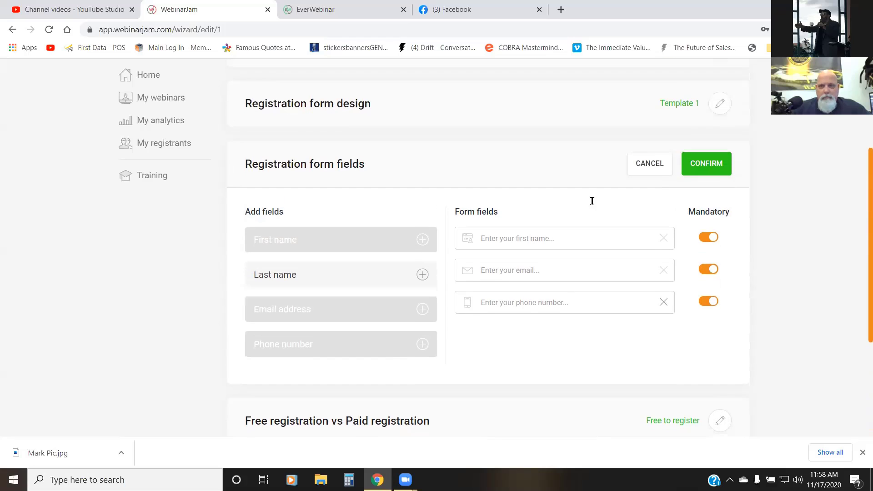
{"action": "scroll", "coordinate": [590, 198], "scroll_direction": "down", "scroll_amount": 1}
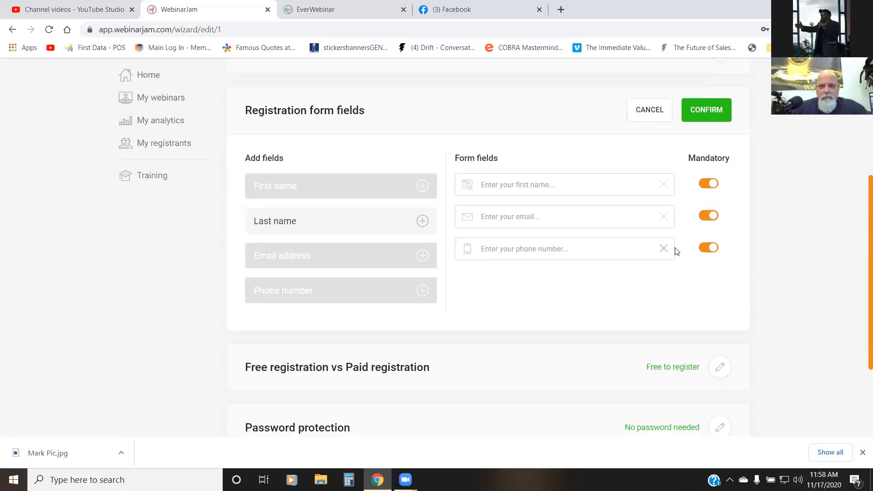
{"action": "left_click", "coordinate": [710, 248]}
{"action": "scroll", "coordinate": [685, 255], "scroll_direction": "down", "scroll_amount": 1}
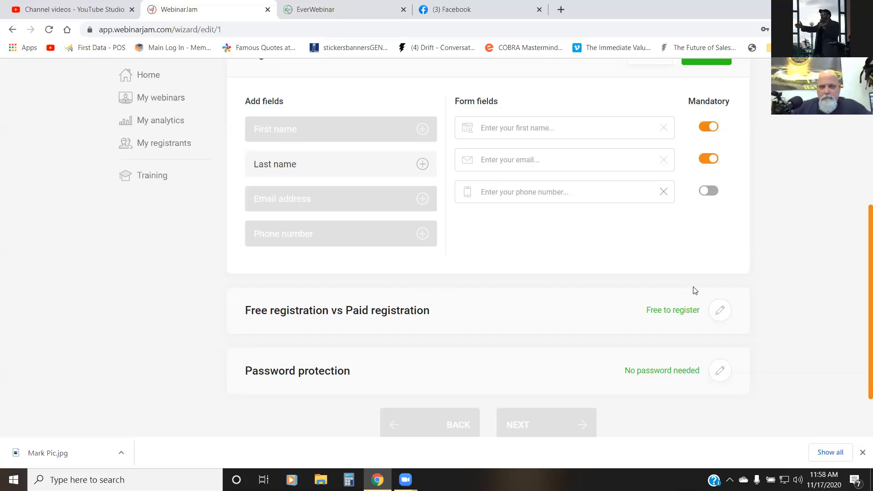
{"action": "scroll", "coordinate": [701, 277], "scroll_direction": "down", "scroll_amount": 1}
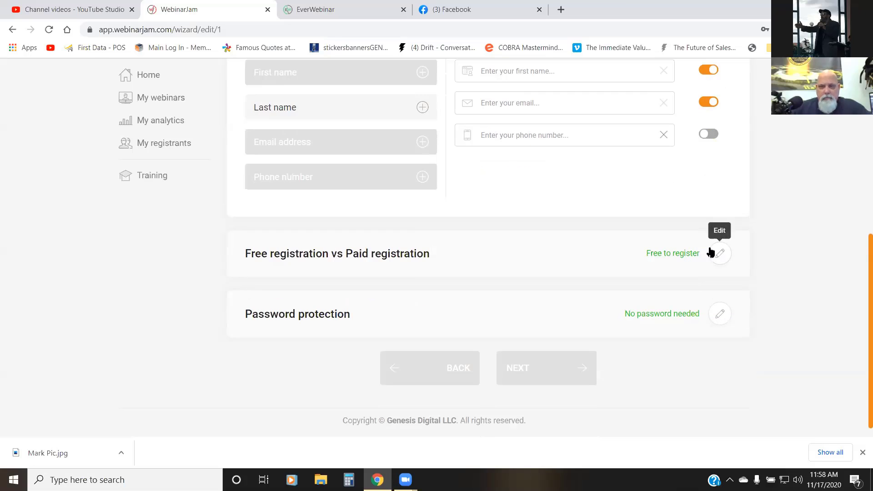
{"action": "scroll", "coordinate": [711, 239], "scroll_direction": "up", "scroll_amount": 4}
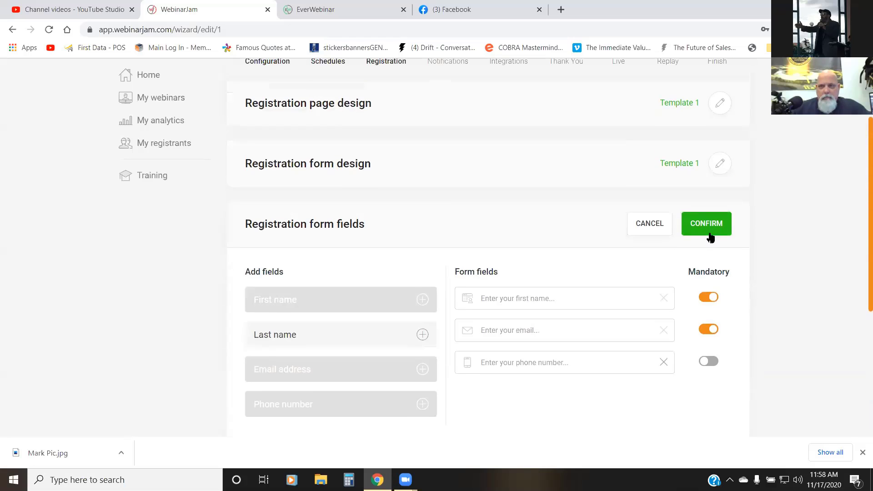
{"action": "left_click", "coordinate": [709, 234]}
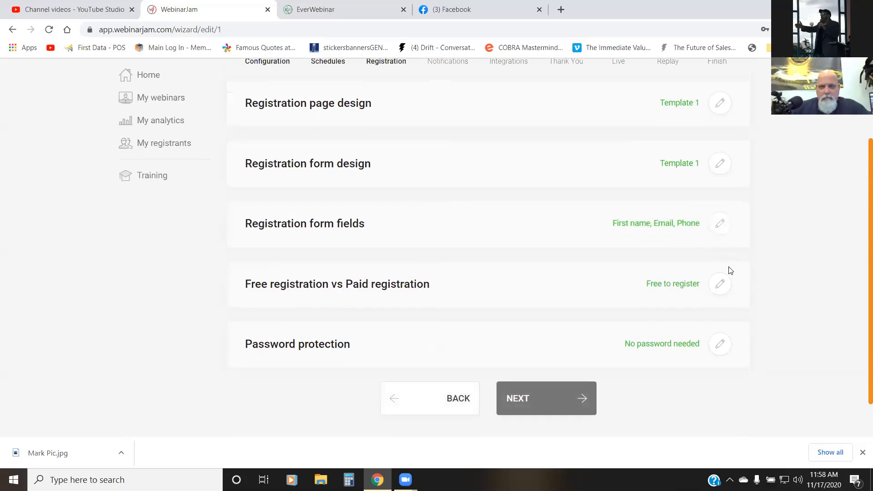
Step: Advance to the Notifications stage and confirm EverWebinar mail as the email gateway
{"action": "scroll", "coordinate": [793, 237], "scroll_direction": "down", "scroll_amount": 1}
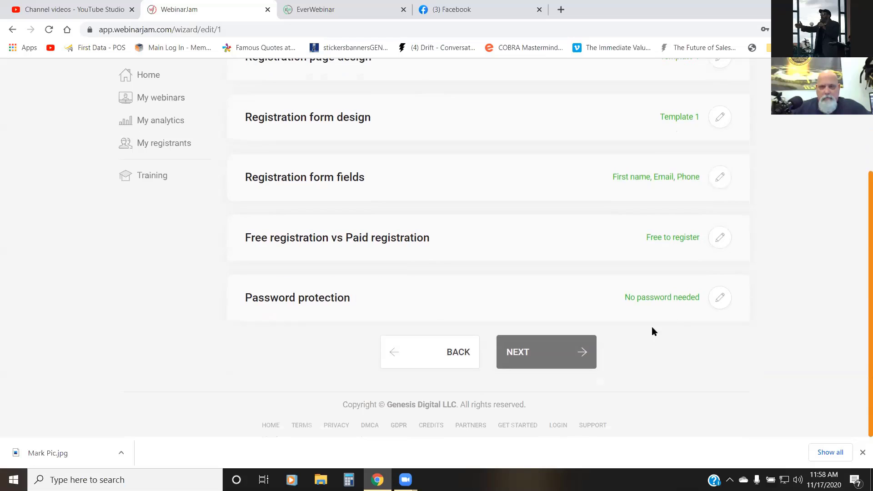
{"action": "left_click", "coordinate": [522, 357]}
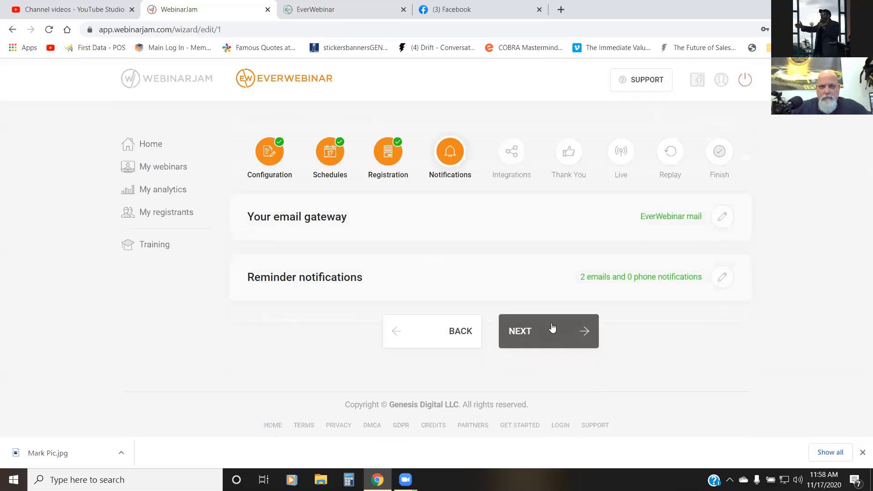
{"action": "left_click", "coordinate": [723, 218]}
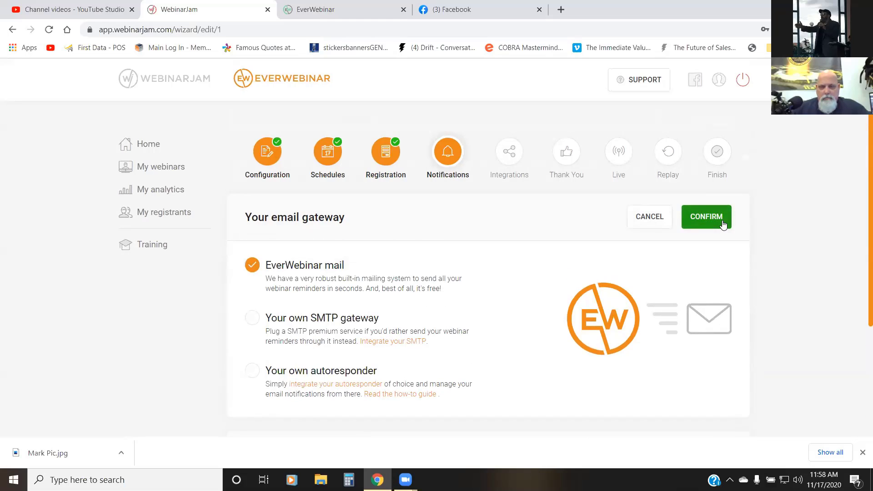
{"action": "left_click", "coordinate": [693, 219]}
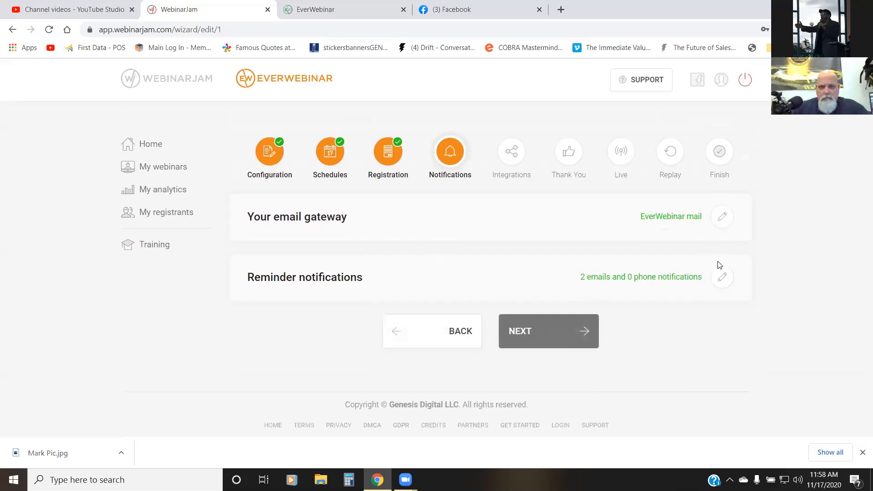
Step: Open the reminder notifications and save a pre-webinar reminder email for 24 hours before, with the subject "[Reminder] Your upcoming webinar"
{"action": "left_click", "coordinate": [722, 277]}
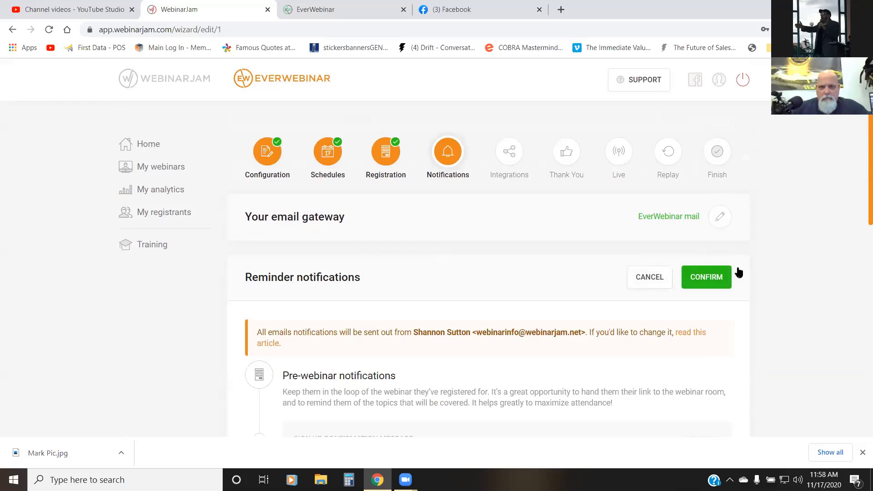
{"action": "scroll", "coordinate": [785, 254], "scroll_direction": "down", "scroll_amount": 1}
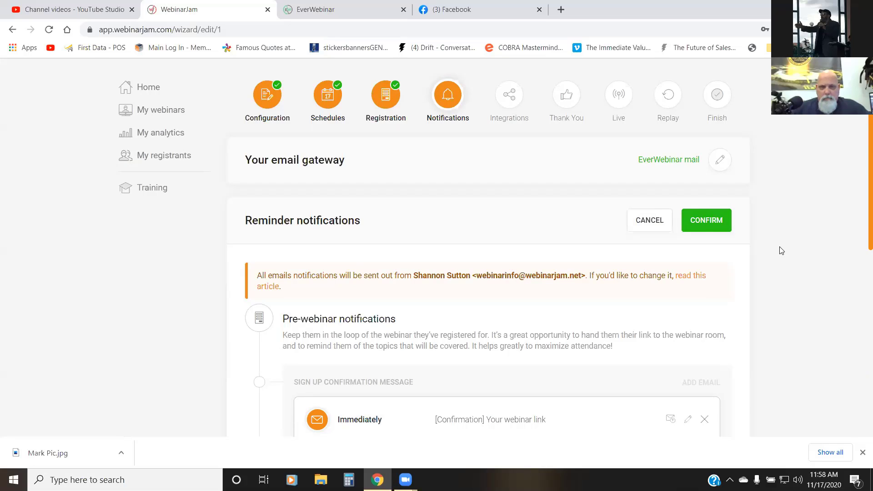
{"action": "scroll", "coordinate": [768, 250], "scroll_direction": "down", "scroll_amount": 2}
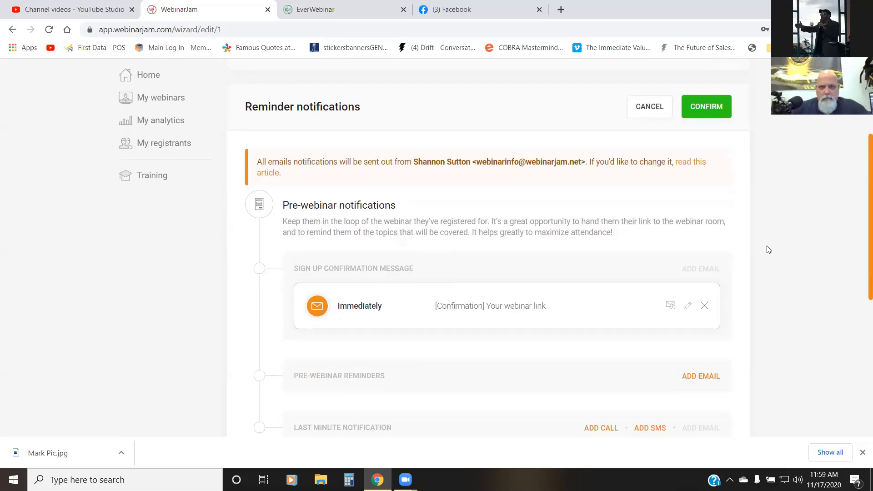
{"action": "scroll", "coordinate": [769, 249], "scroll_direction": "down", "scroll_amount": 2}
{"action": "scroll", "coordinate": [764, 245], "scroll_direction": "down", "scroll_amount": 2}
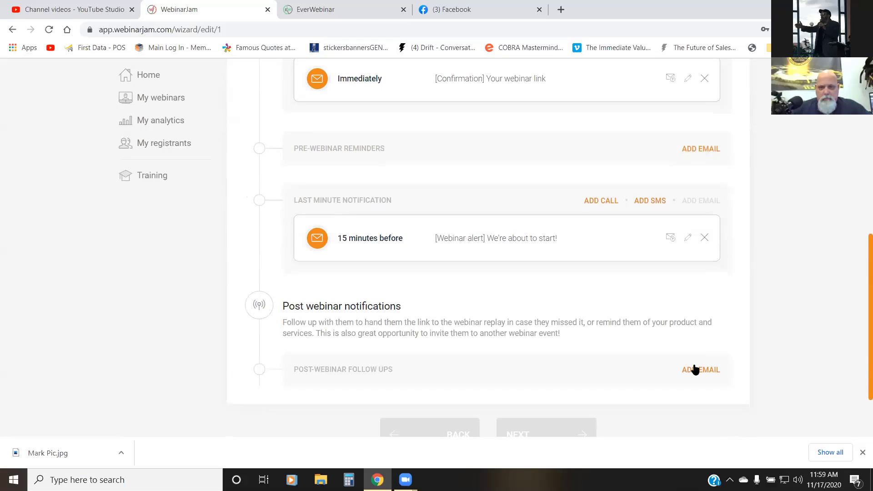
{"action": "left_click", "coordinate": [696, 369]}
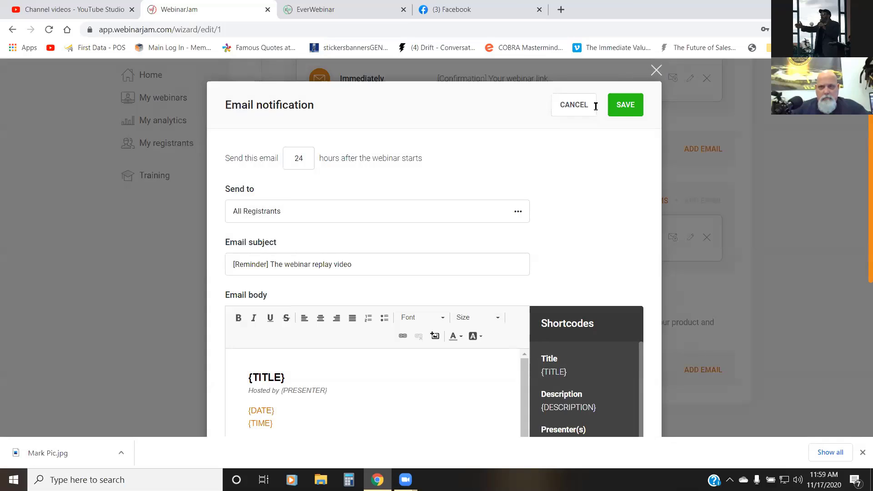
{"action": "left_click", "coordinate": [700, 149]}
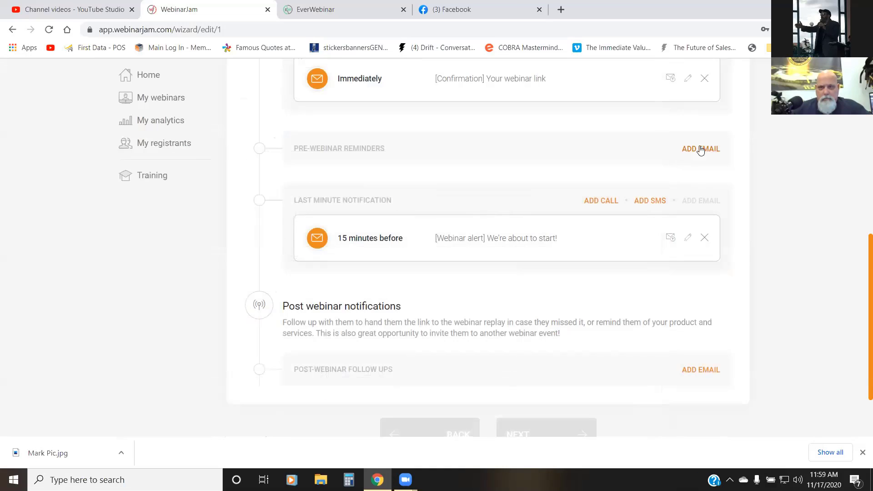
{"action": "left_click", "coordinate": [704, 150]}
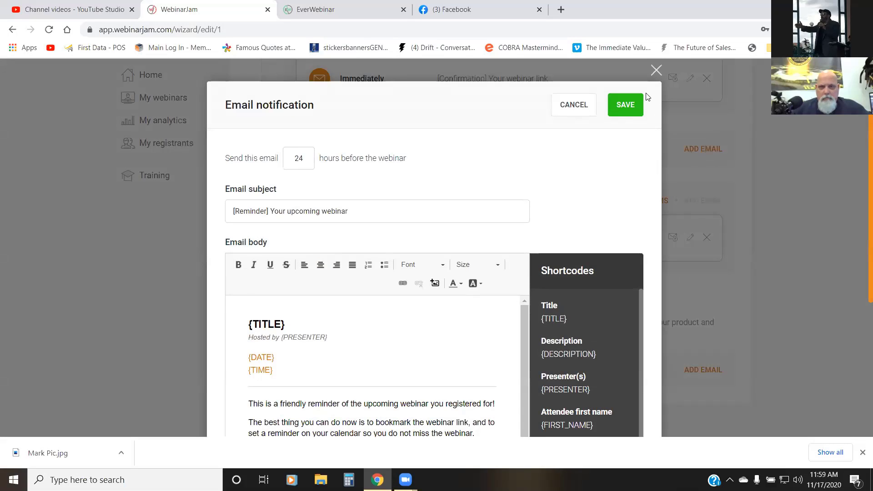
{"action": "left_click", "coordinate": [631, 109]}
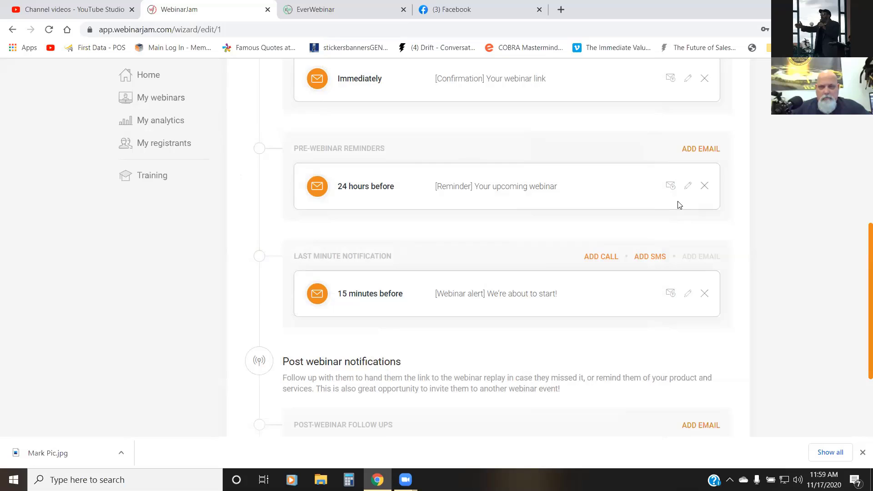
Step: Save a post-webinar follow-up email to all registrants for 24 hours after the start, with the subject "[Reminder] The webinar replay video"
{"action": "scroll", "coordinate": [671, 206], "scroll_direction": "down", "scroll_amount": 3}
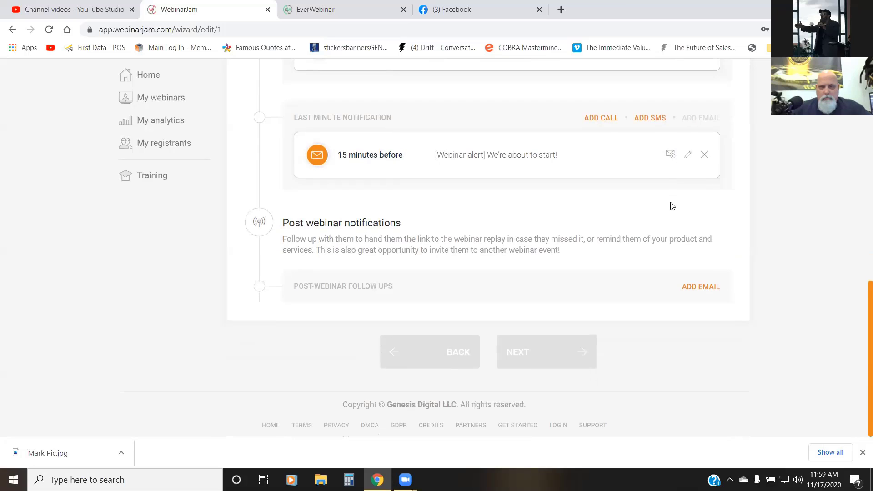
{"action": "left_click", "coordinate": [691, 287]}
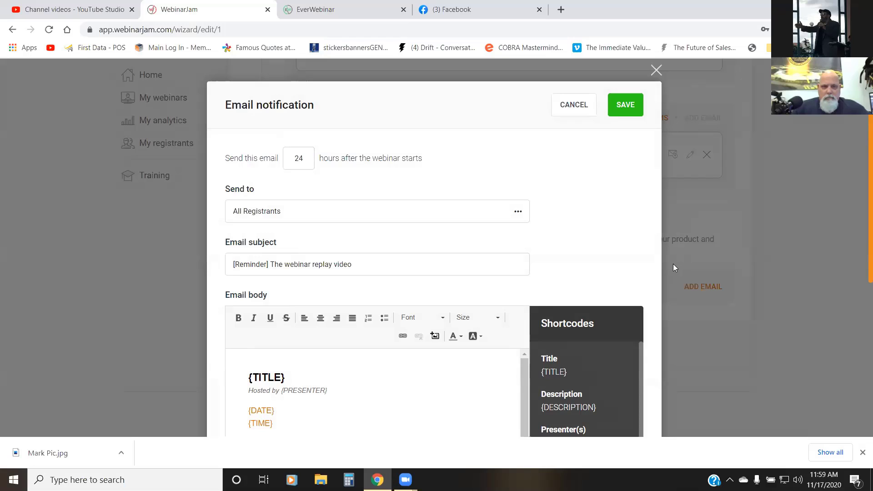
{"action": "left_click", "coordinate": [633, 114]}
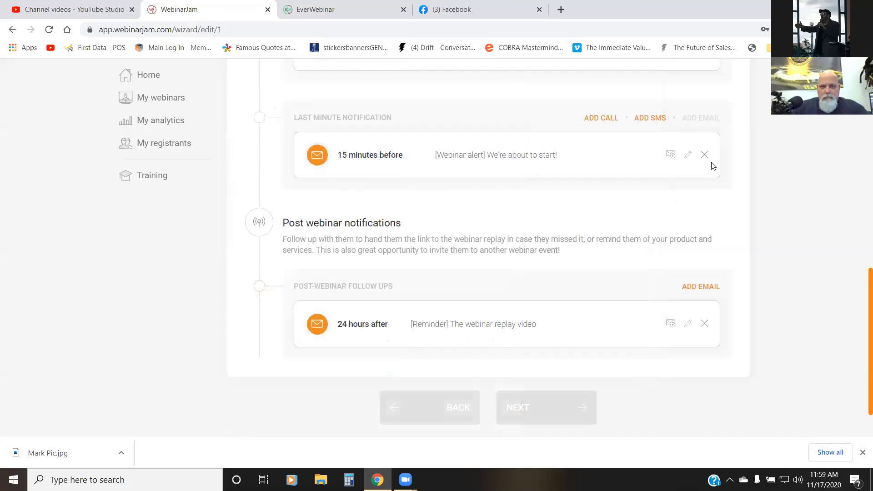
Step: Try to add a last-minute SMS notification, view the Twilio SMS integration settings, and close them without connecting
{"action": "left_click", "coordinate": [649, 118]}
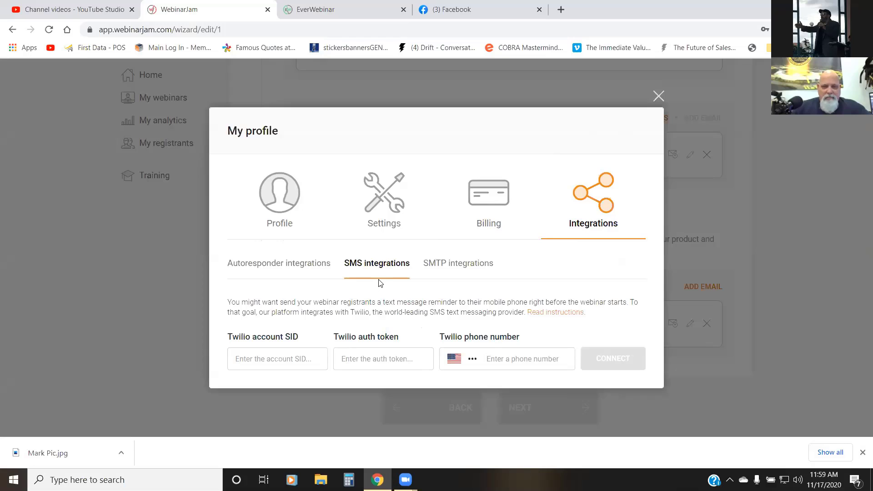
{"action": "left_click", "coordinate": [658, 95]}
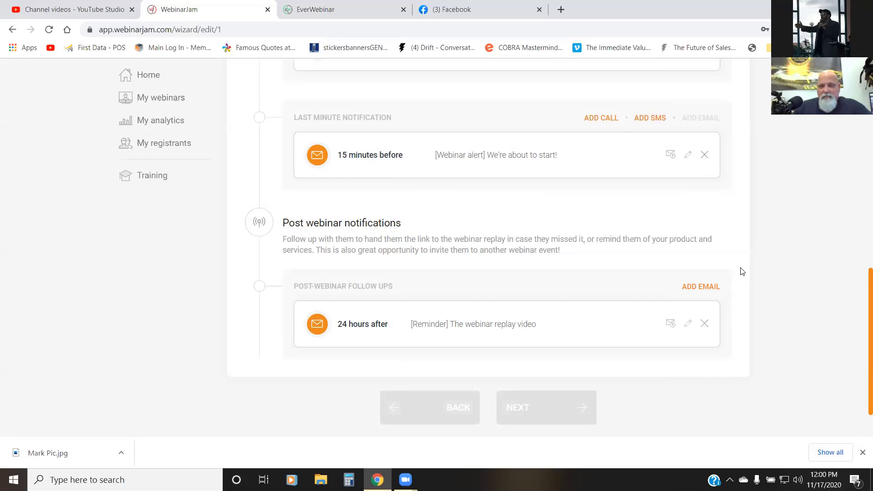
{"action": "scroll", "coordinate": [768, 230], "scroll_direction": "up", "scroll_amount": 6}
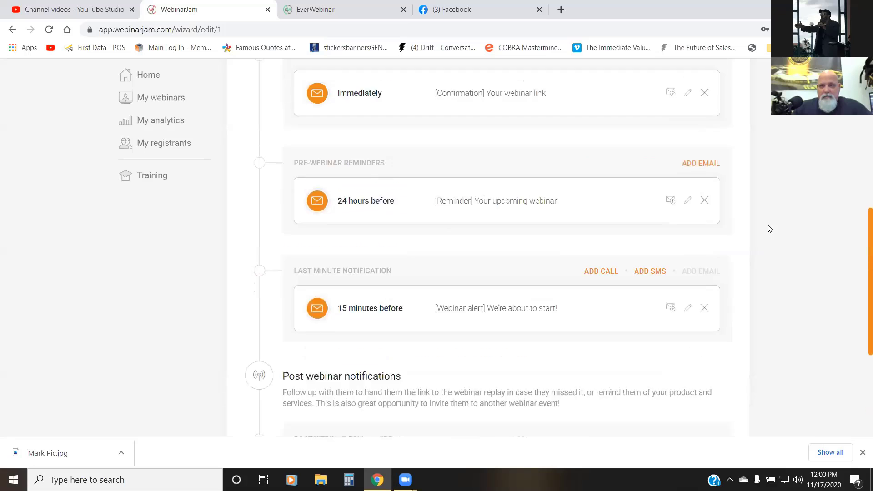
Step: Confirm the reminder notifications and advance to the Integrations stage
{"action": "scroll", "coordinate": [728, 234], "scroll_direction": "up", "scroll_amount": 3}
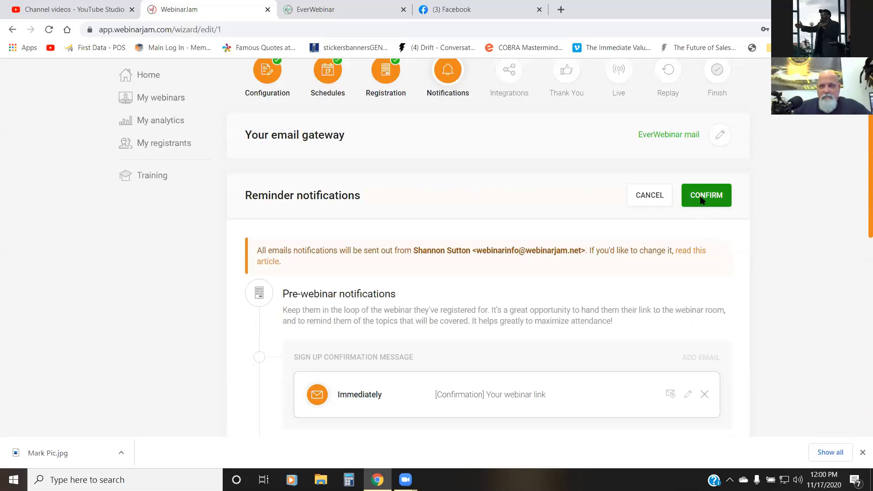
{"action": "left_click", "coordinate": [700, 196]}
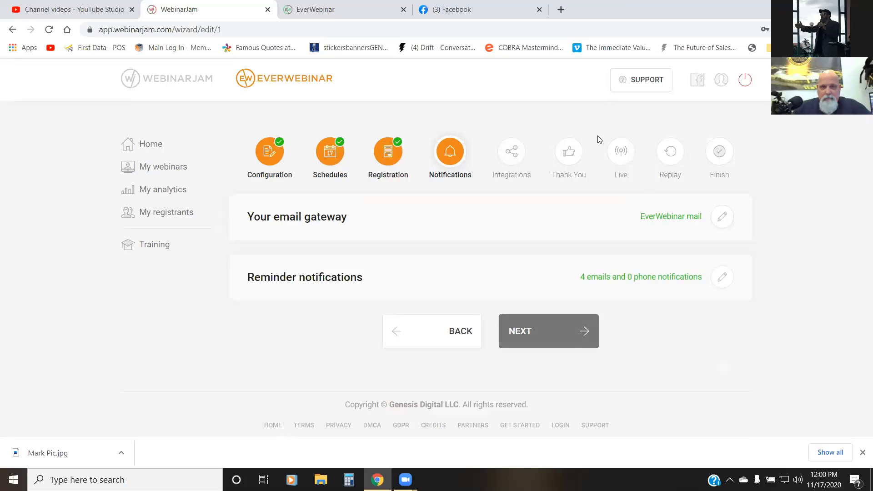
{"action": "left_click", "coordinate": [509, 335]}
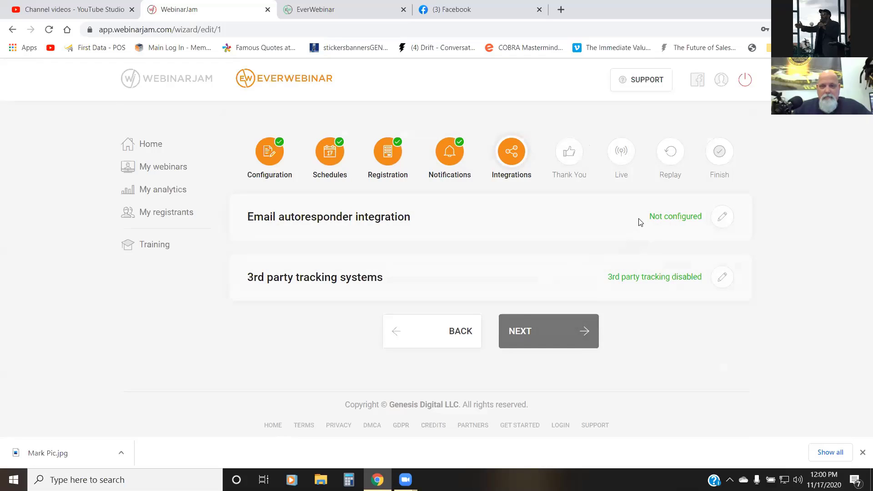
Step: Open the email autoresponder integration settings and start connecting Infusionsoft
{"action": "left_click", "coordinate": [722, 217]}
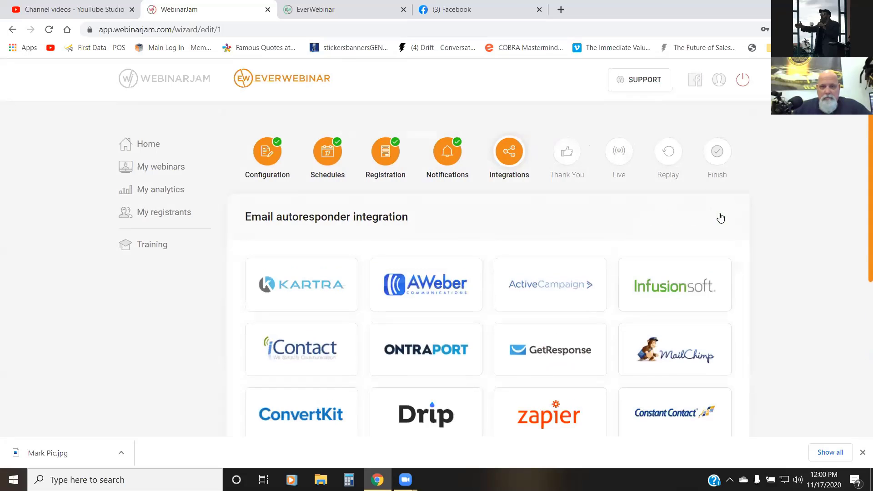
{"action": "scroll", "coordinate": [655, 196], "scroll_direction": "down", "scroll_amount": 2}
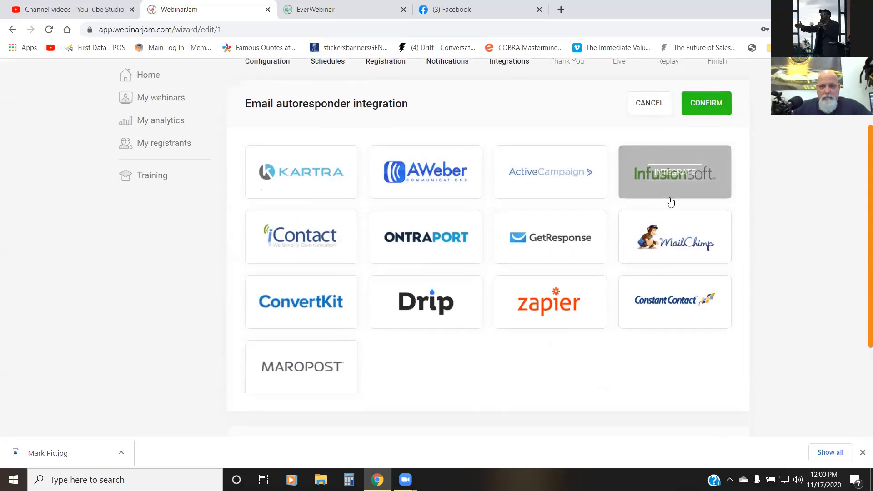
{"action": "left_click", "coordinate": [696, 187]}
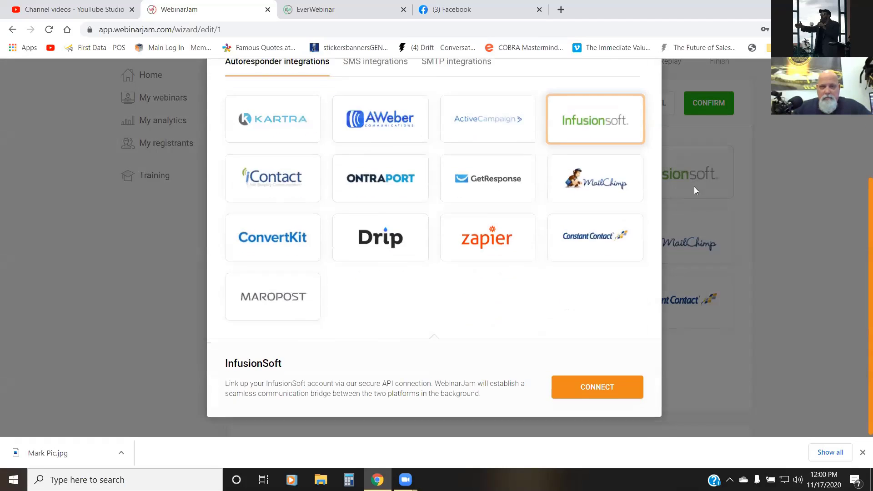
{"action": "left_click", "coordinate": [564, 388]}
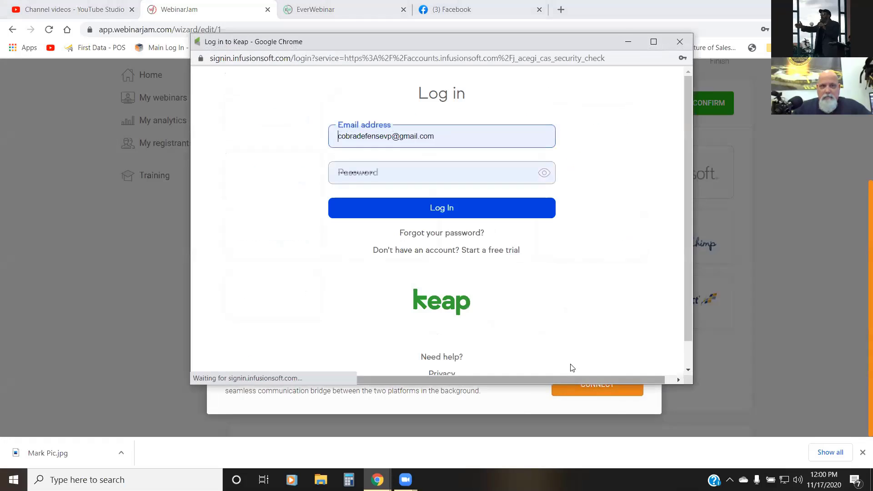
Step: Log in to Keap with the prefilled email address and password, allow WebinarJam access to the Infusionsoft application, and close the profile integrations
{"action": "left_click", "coordinate": [468, 146]}
{"action": "left_click", "coordinate": [454, 179]}
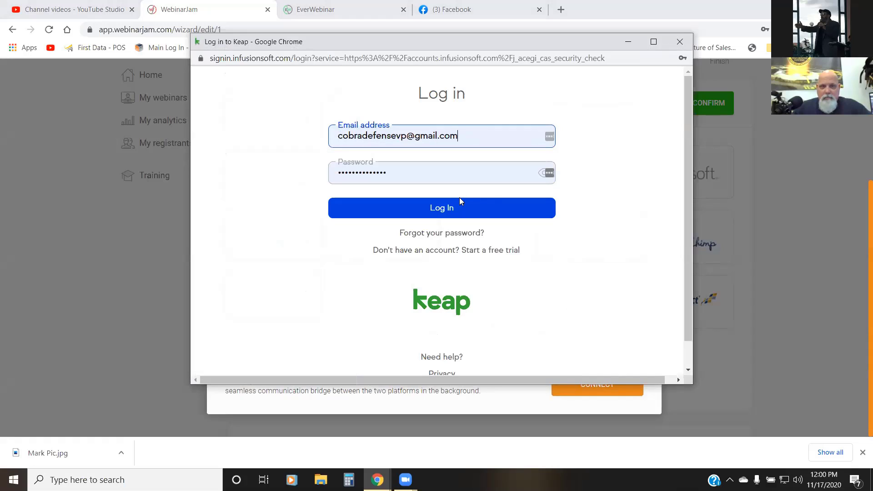
{"action": "left_click", "coordinate": [463, 210]}
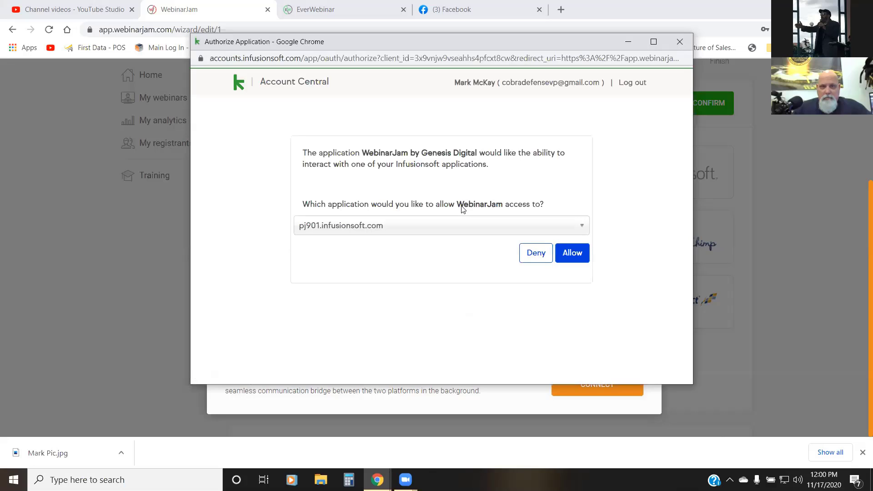
{"action": "left_click", "coordinate": [572, 253]}
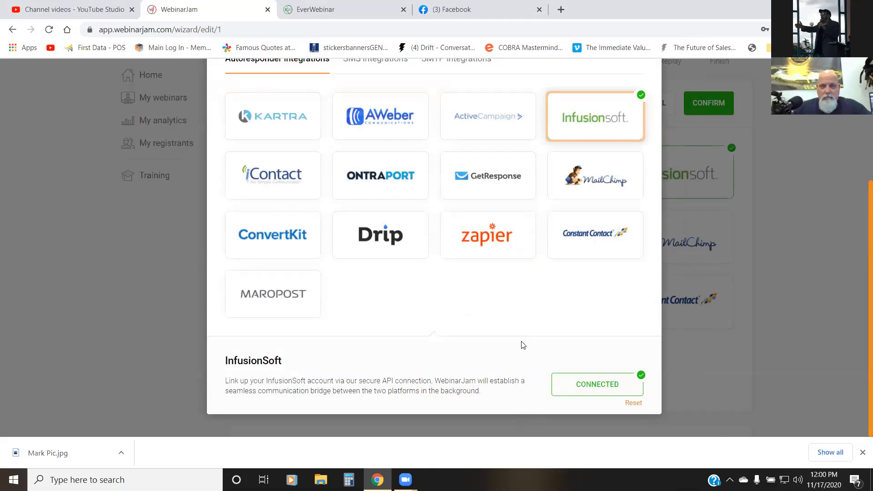
{"action": "scroll", "coordinate": [523, 345], "scroll_direction": "up", "scroll_amount": 4}
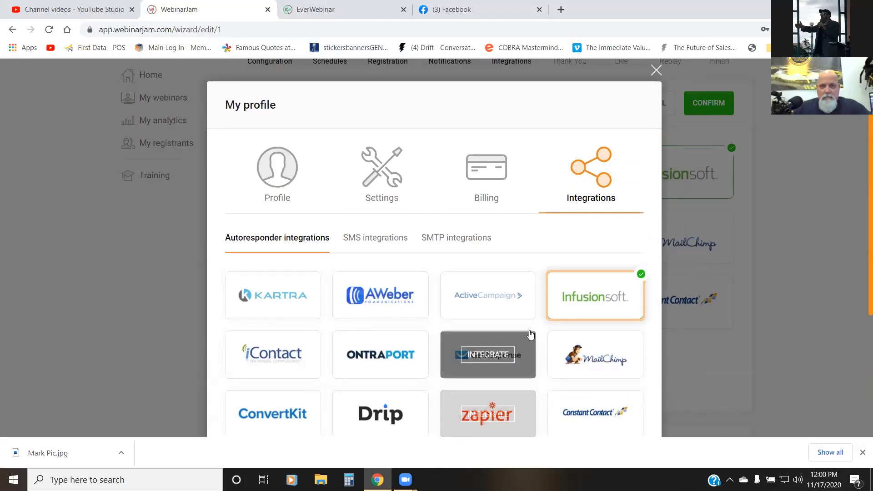
{"action": "left_click", "coordinate": [656, 71]}
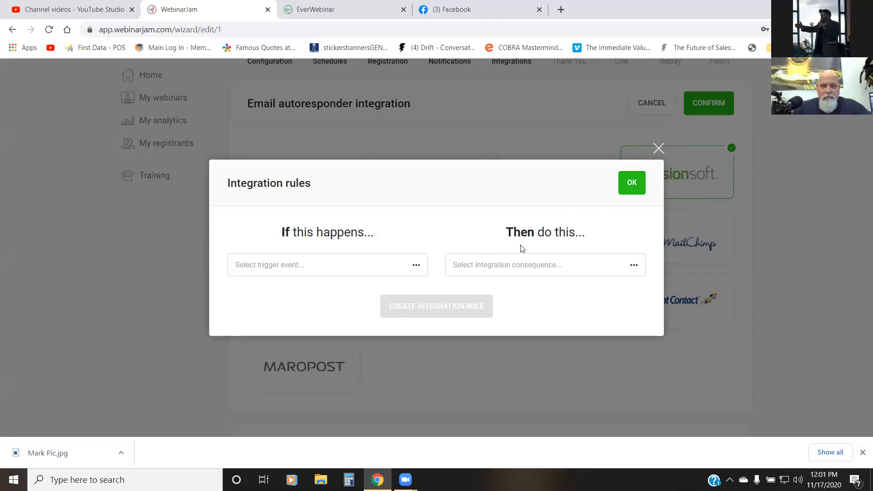
Step: Create an Infusionsoft integration rule that adds the tag "MFA Webinar Registered" if they register
{"action": "left_click", "coordinate": [415, 269]}
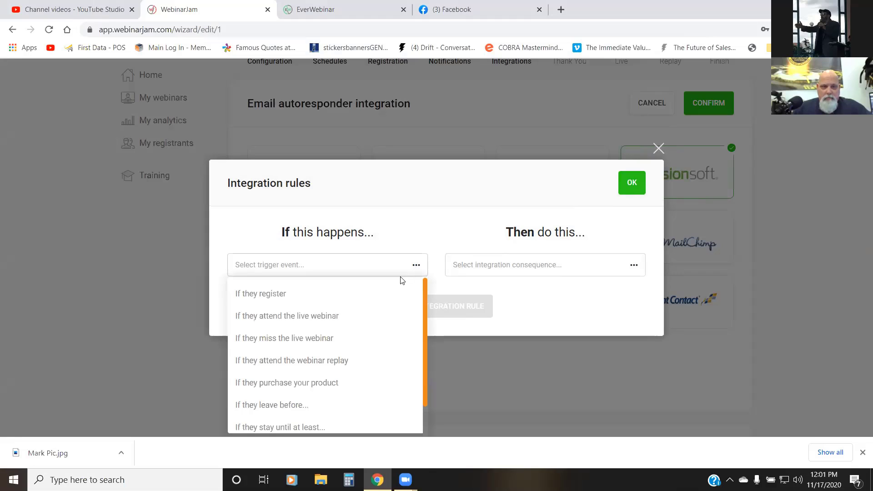
{"action": "left_click", "coordinate": [293, 294]}
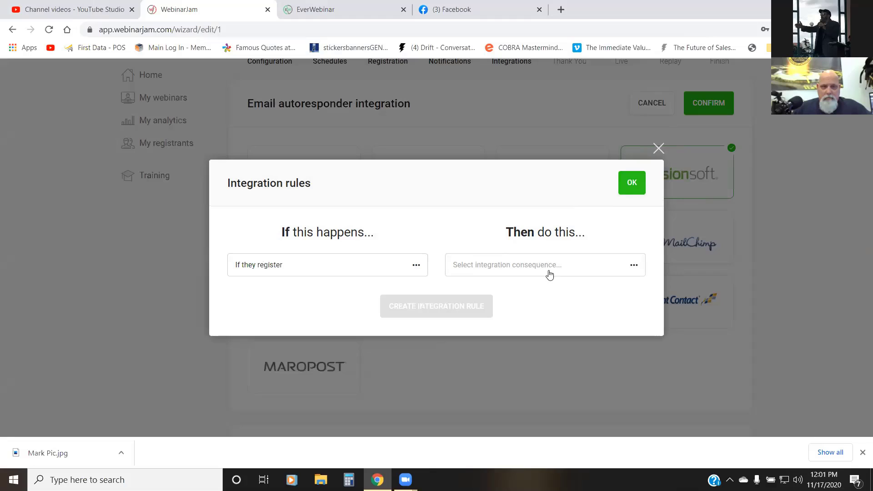
{"action": "left_click", "coordinate": [632, 268]}
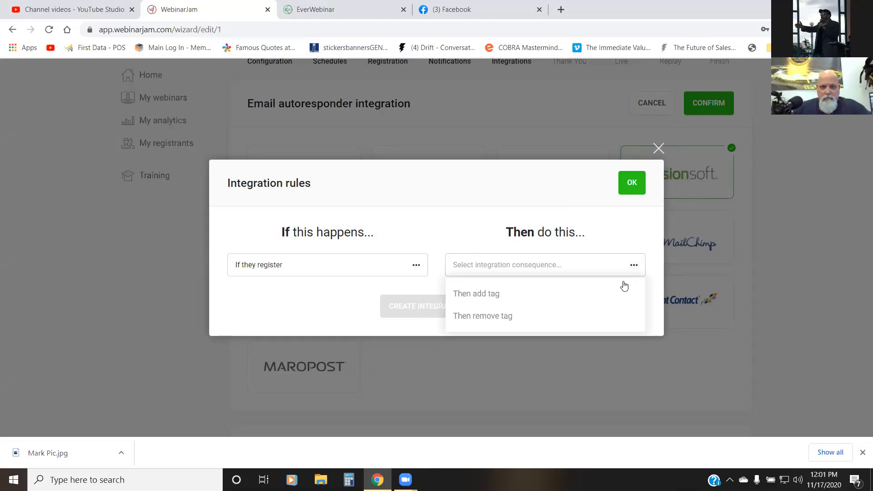
{"action": "left_click", "coordinate": [489, 296]}
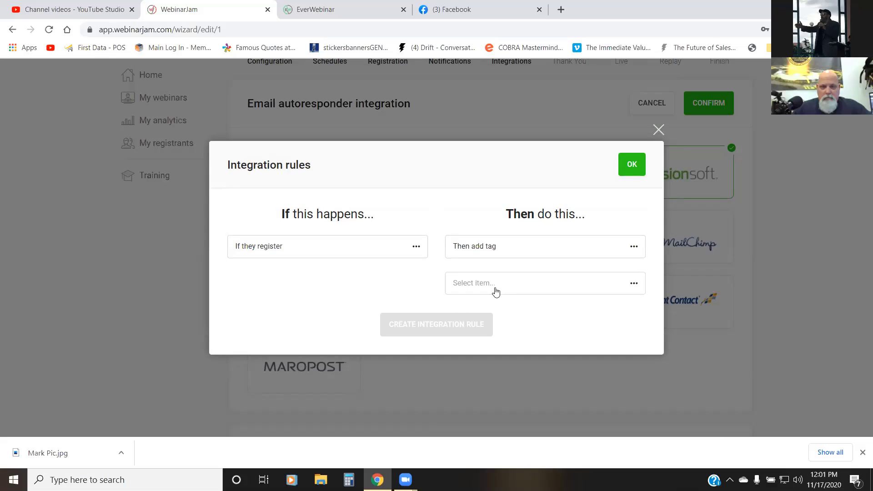
{"action": "left_click", "coordinate": [623, 290]}
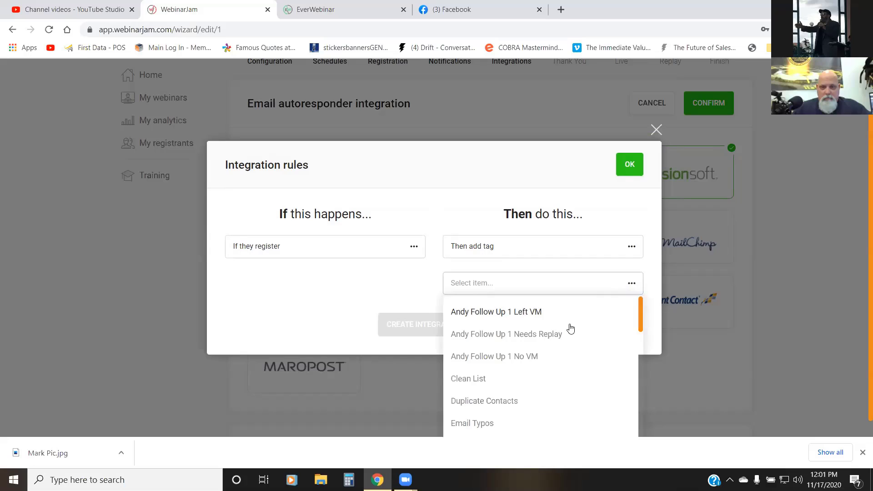
{"action": "scroll", "coordinate": [568, 325], "scroll_direction": "down", "scroll_amount": 3}
{"action": "scroll", "coordinate": [570, 327], "scroll_direction": "down", "scroll_amount": 3}
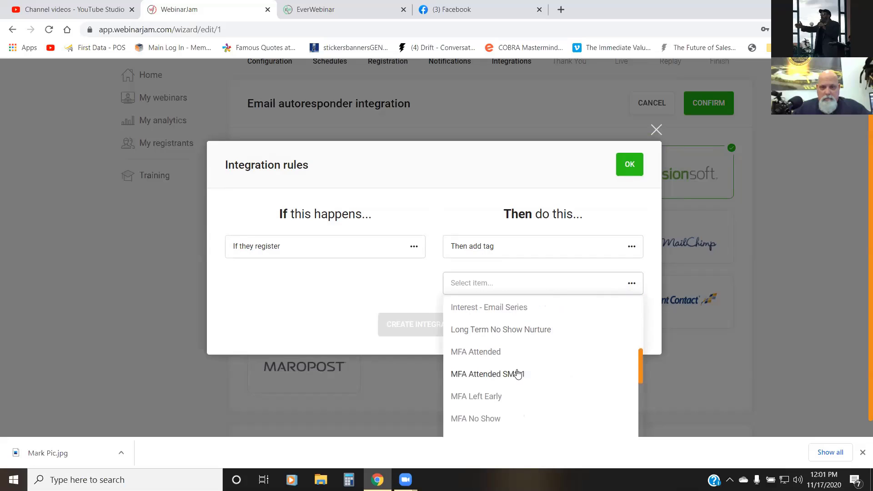
{"action": "scroll", "coordinate": [519, 374], "scroll_direction": "down", "scroll_amount": 5}
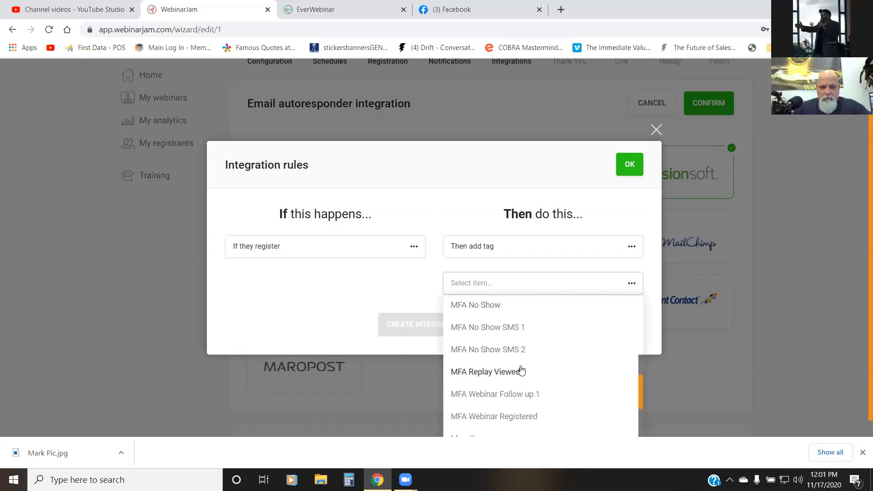
{"action": "scroll", "coordinate": [539, 362], "scroll_direction": "down", "scroll_amount": 3}
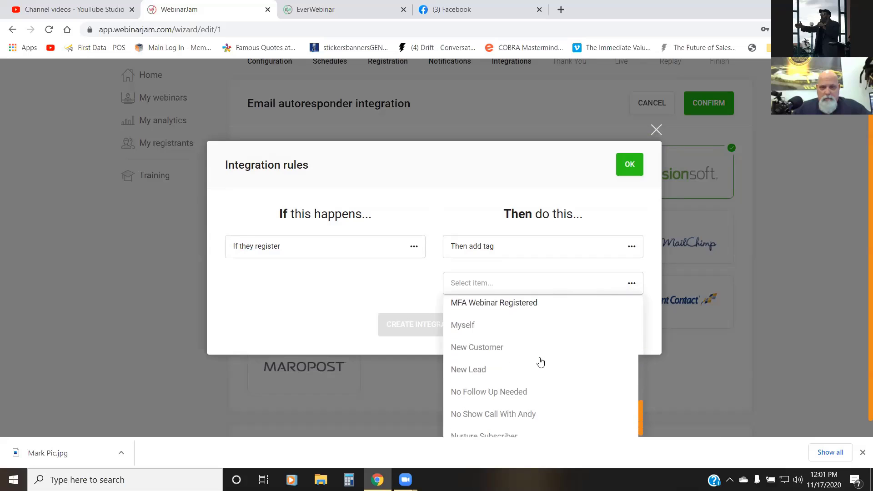
{"action": "scroll", "coordinate": [541, 361], "scroll_direction": "up", "scroll_amount": 2}
{"action": "scroll", "coordinate": [541, 363], "scroll_direction": "up", "scroll_amount": 1}
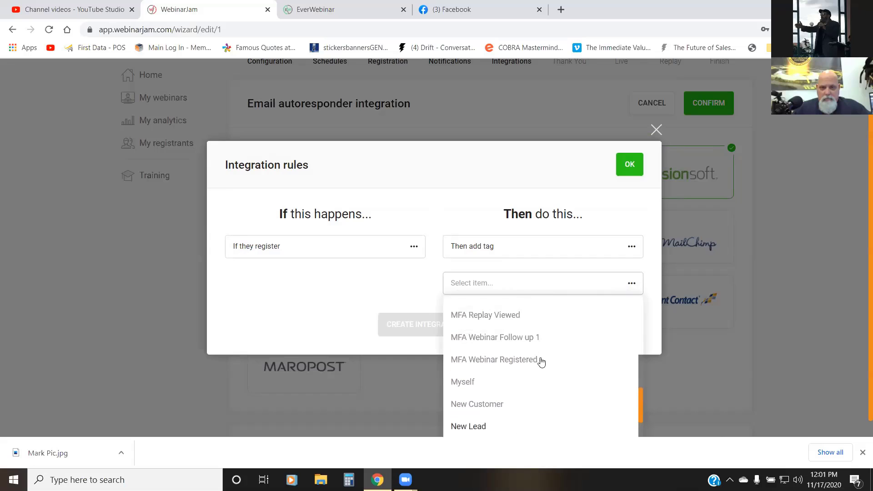
{"action": "left_click", "coordinate": [517, 361]}
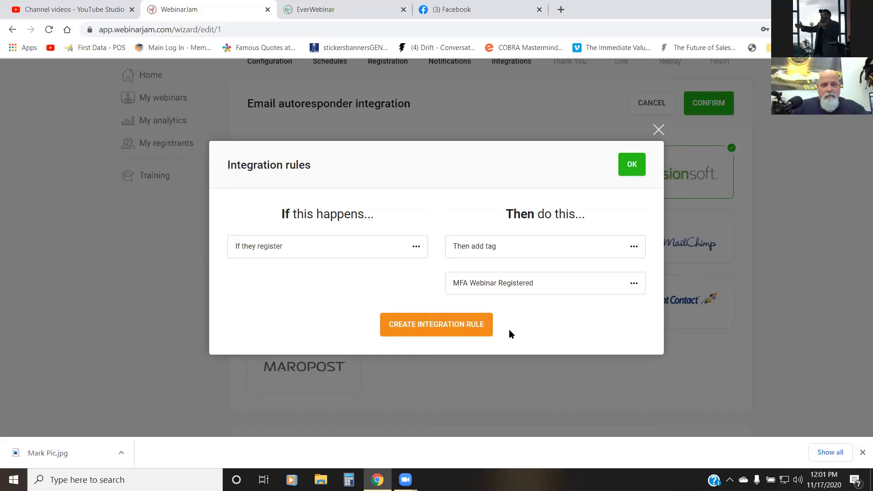
{"action": "left_click", "coordinate": [456, 325]}
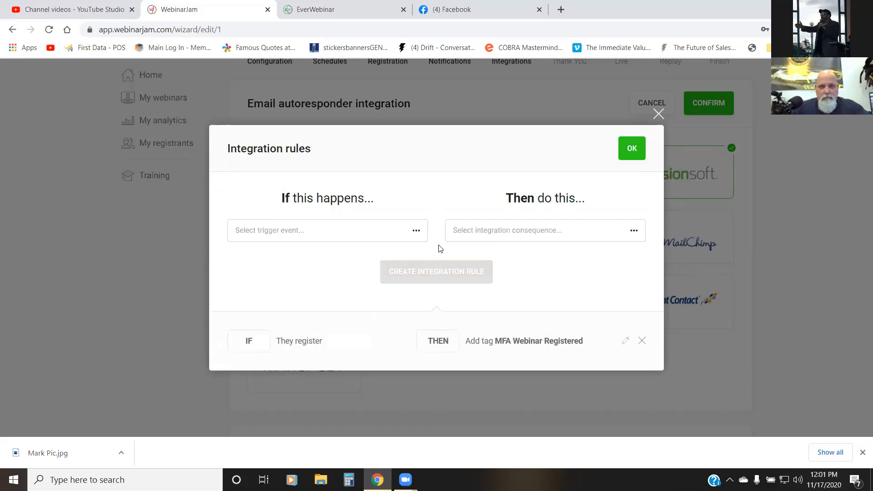
Step: Create an integration rule that adds the tag "MFA Attended" if they attend the live webinar
{"action": "left_click", "coordinate": [416, 234]}
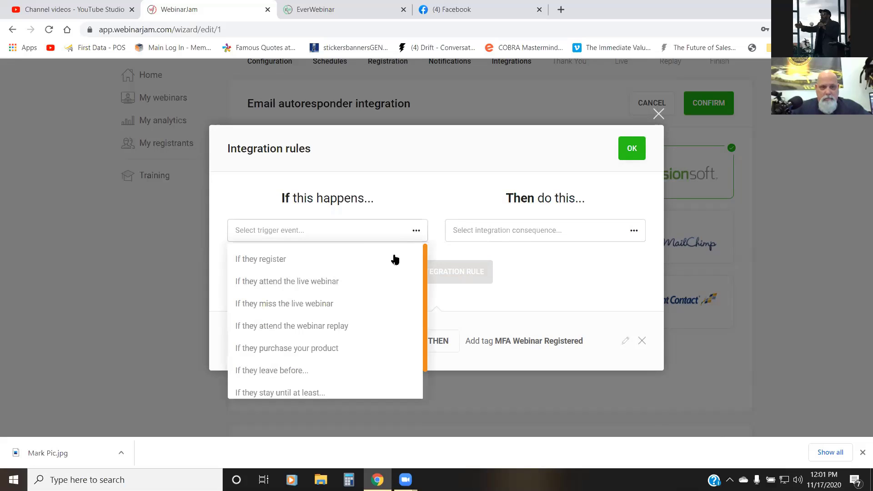
{"action": "left_click", "coordinate": [335, 282]}
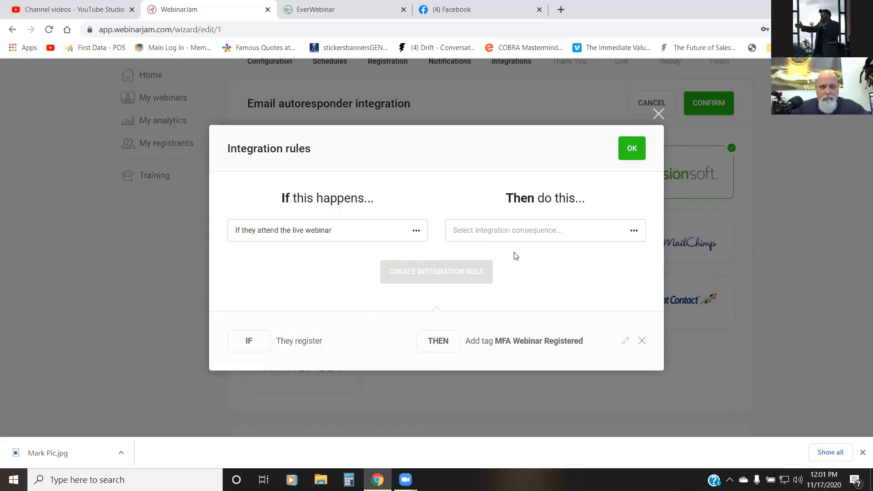
{"action": "left_click", "coordinate": [598, 231]}
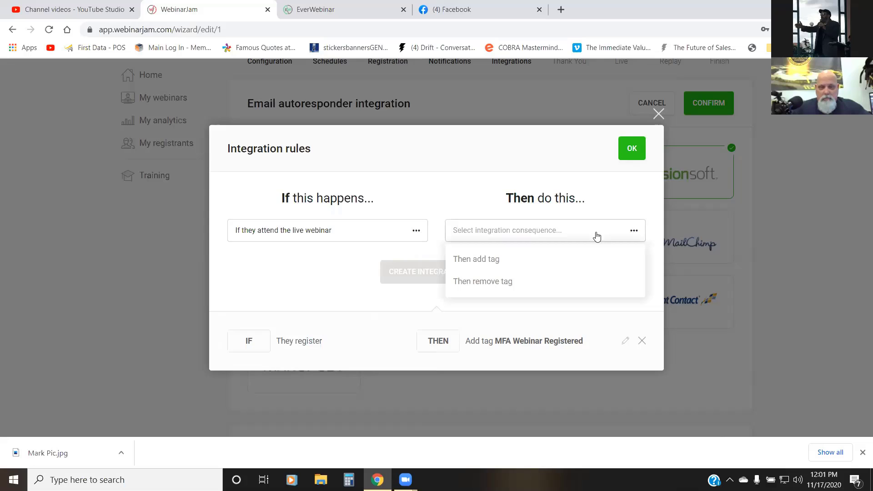
{"action": "left_click", "coordinate": [483, 258]}
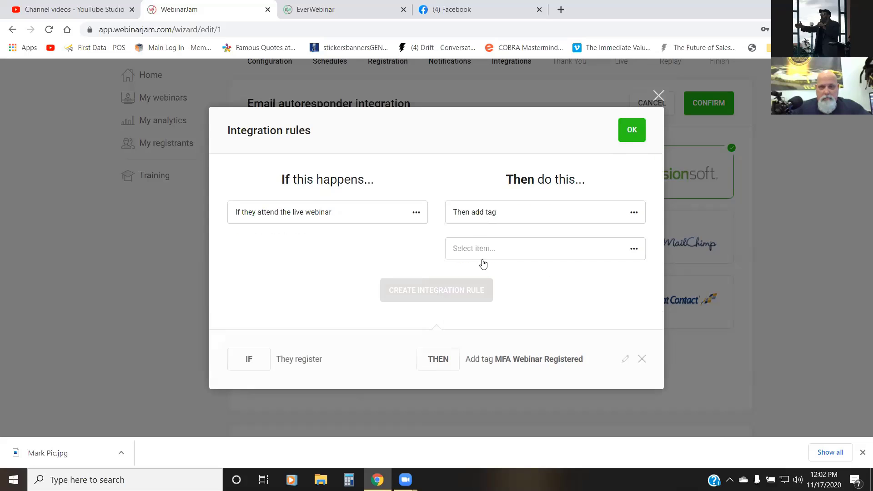
{"action": "left_click", "coordinate": [504, 251]}
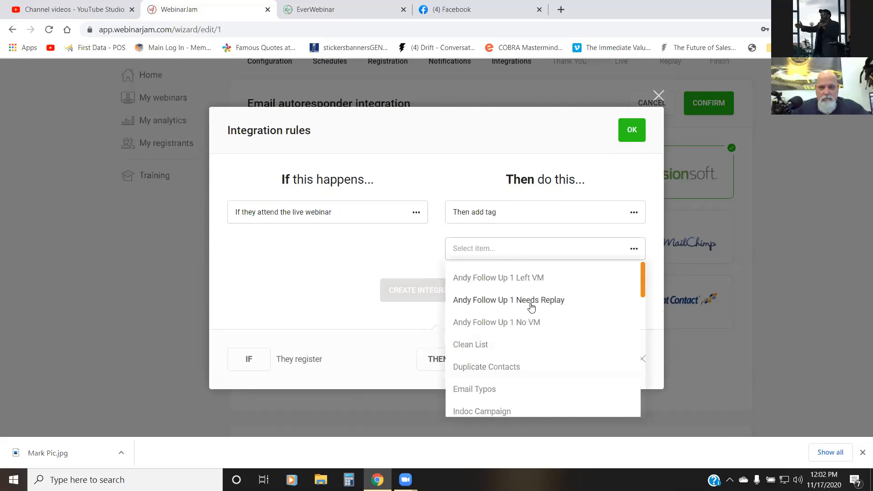
{"action": "scroll", "coordinate": [527, 303], "scroll_direction": "down", "scroll_amount": 5}
{"action": "left_click", "coordinate": [495, 318]}
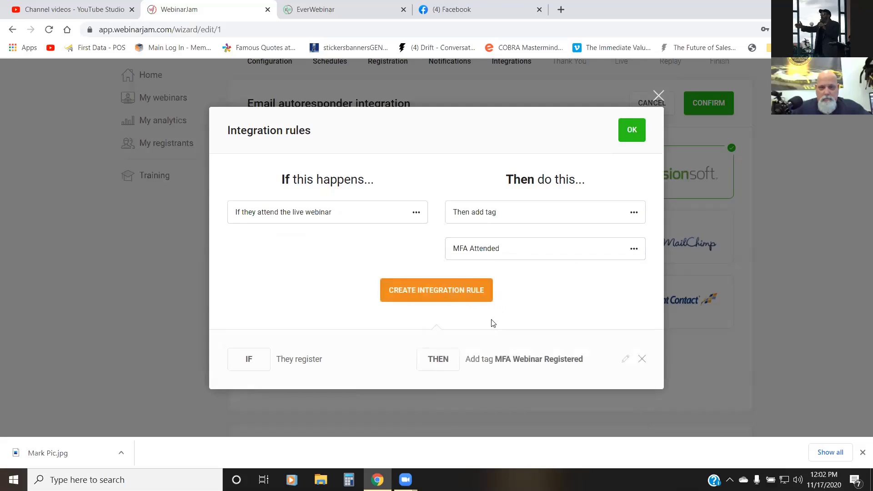
{"action": "left_click", "coordinate": [424, 291]}
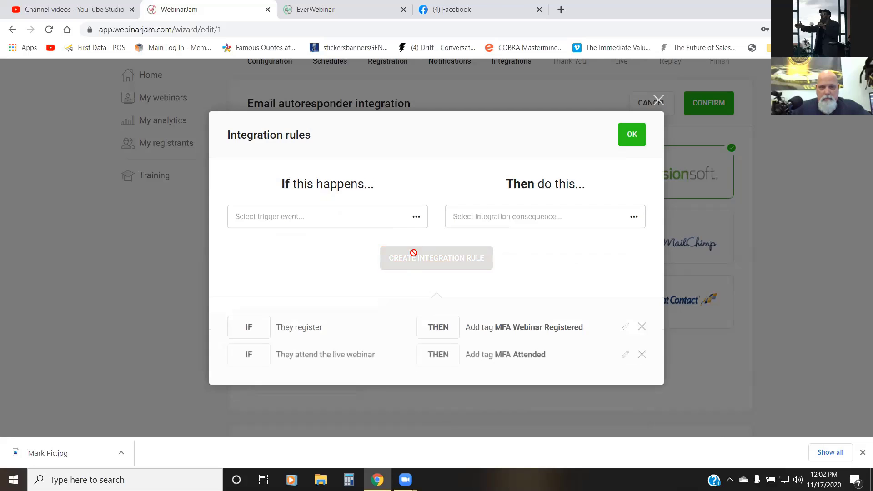
Step: Create an integration rule that adds the tag "MFA No Show" if they miss the live webinar
{"action": "left_click", "coordinate": [418, 217]}
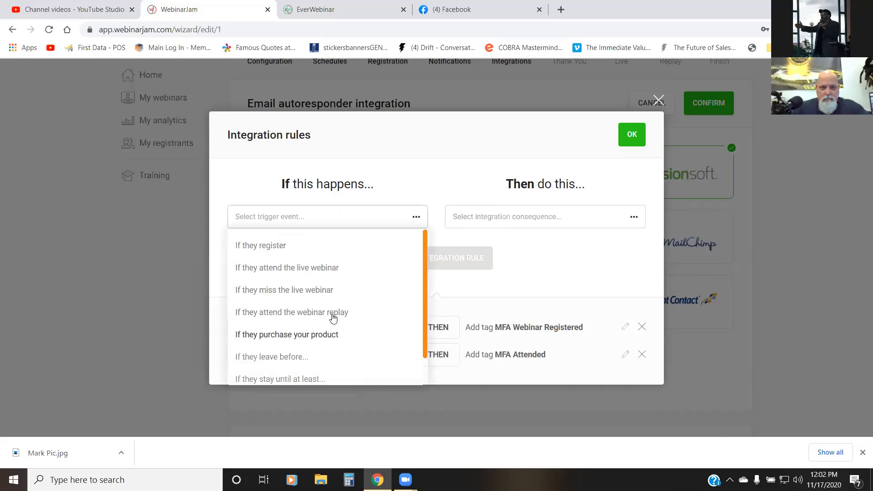
{"action": "left_click", "coordinate": [328, 290]}
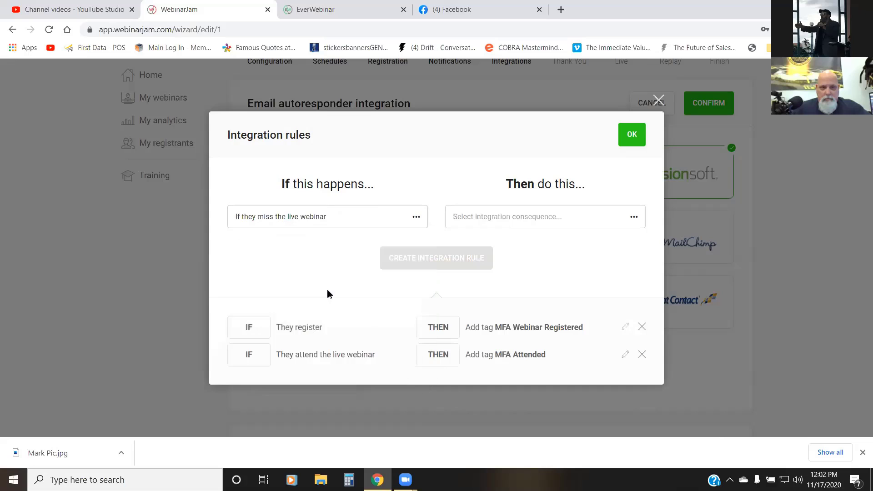
{"action": "left_click", "coordinate": [497, 218]}
{"action": "left_click", "coordinate": [488, 248]}
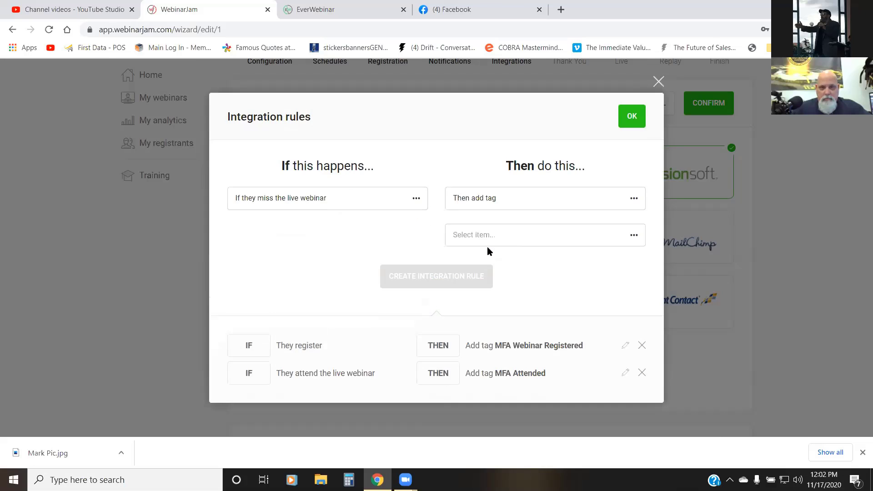
{"action": "left_click", "coordinate": [537, 241]}
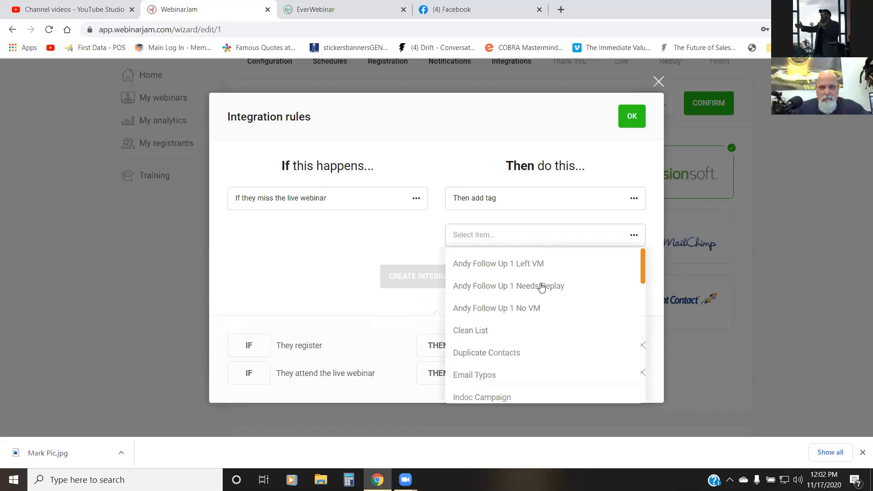
{"action": "scroll", "coordinate": [546, 289], "scroll_direction": "down", "scroll_amount": 4}
{"action": "scroll", "coordinate": [544, 290], "scroll_direction": "down", "scroll_amount": 3}
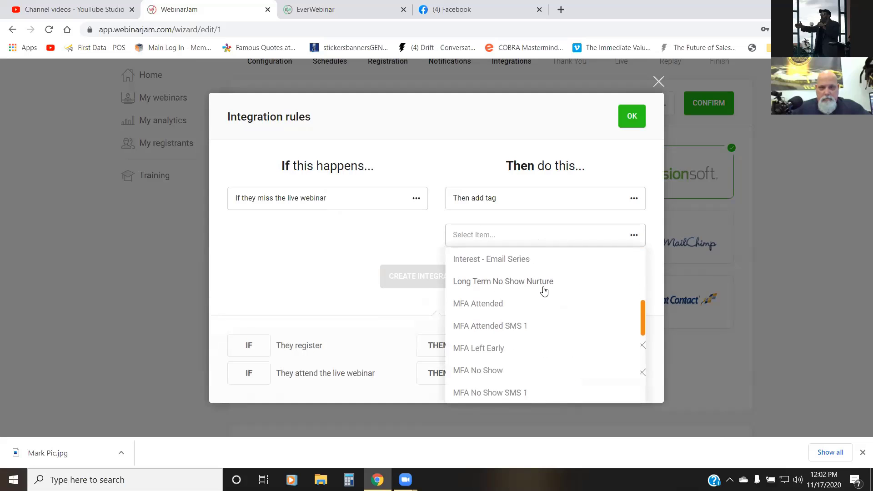
{"action": "left_click", "coordinate": [501, 313]}
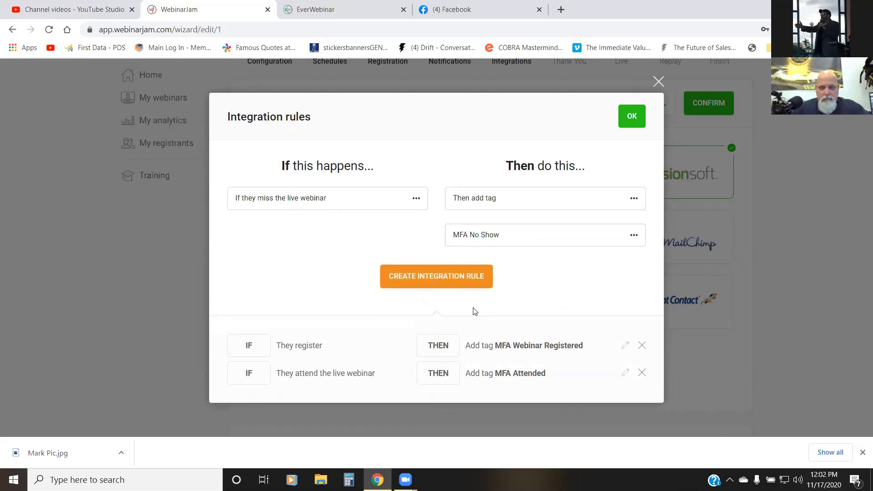
{"action": "left_click", "coordinate": [449, 277]}
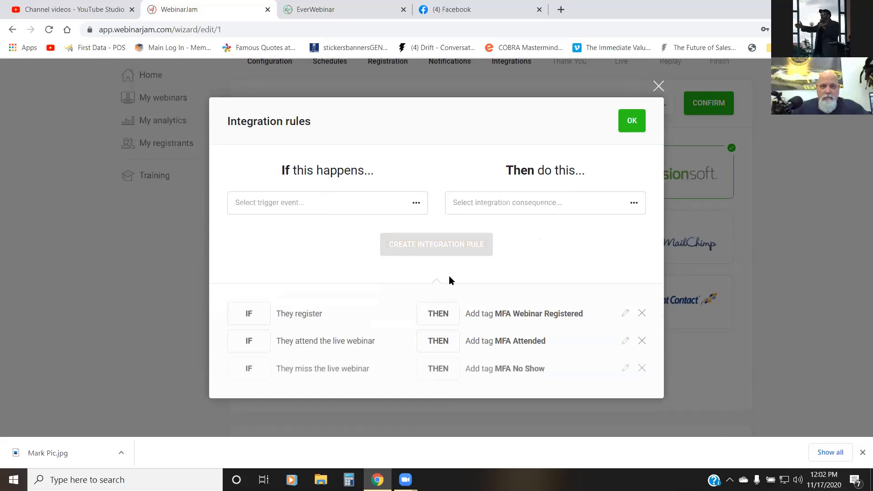
Step: Create an integration rule that adds the tag "MFA Left Early" if they leave before 0 hr 13 min
{"action": "left_click", "coordinate": [417, 205]}
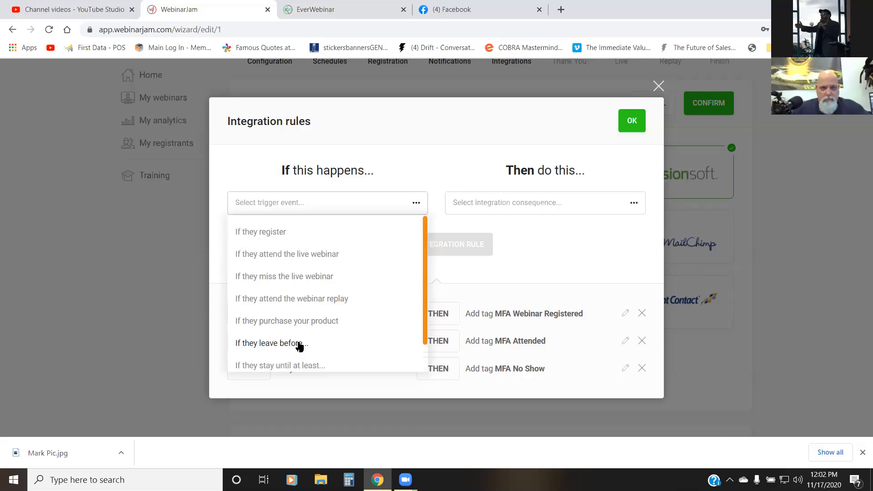
{"action": "scroll", "coordinate": [318, 318], "scroll_direction": "down", "scroll_amount": 1}
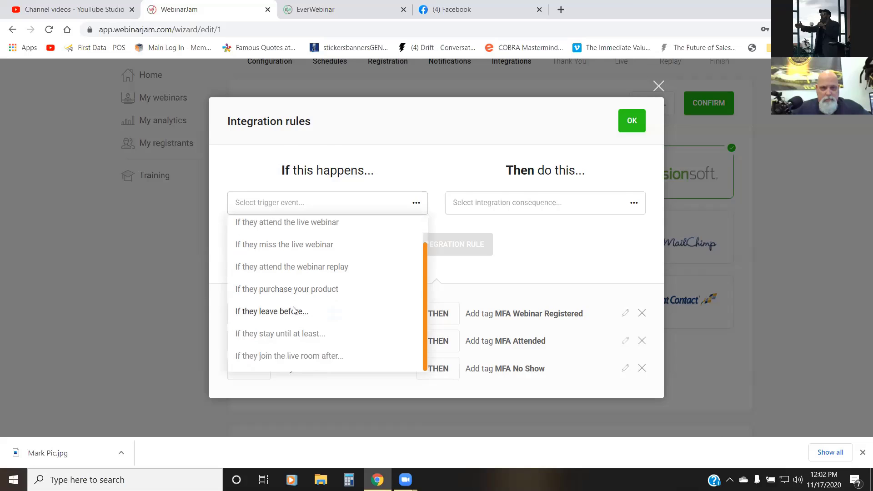
{"action": "left_click", "coordinate": [296, 314]}
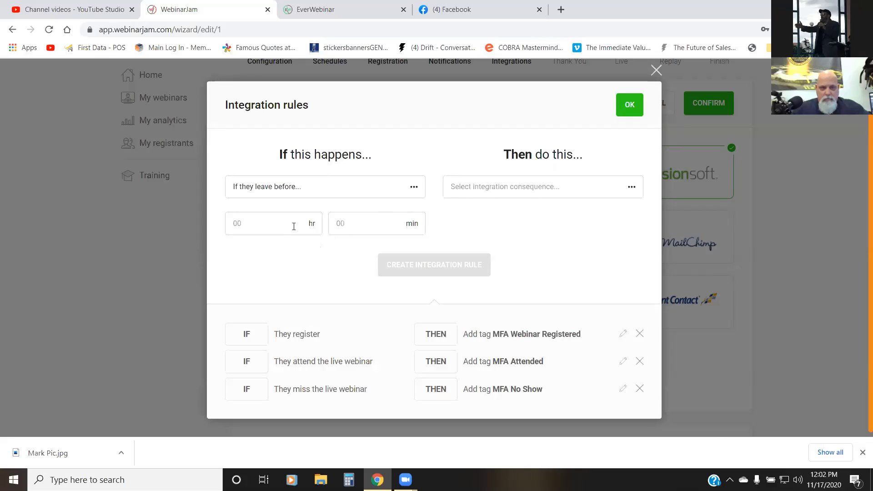
{"action": "type", "text": "13"}
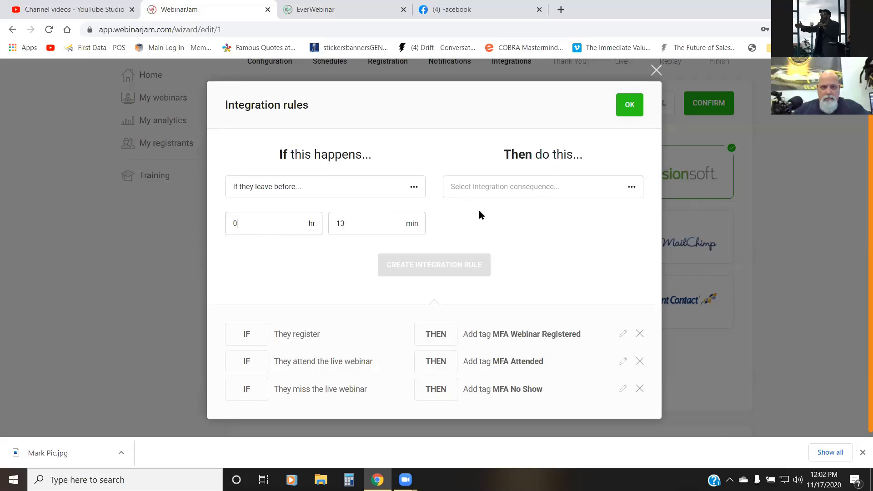
{"action": "left_click", "coordinate": [542, 193]}
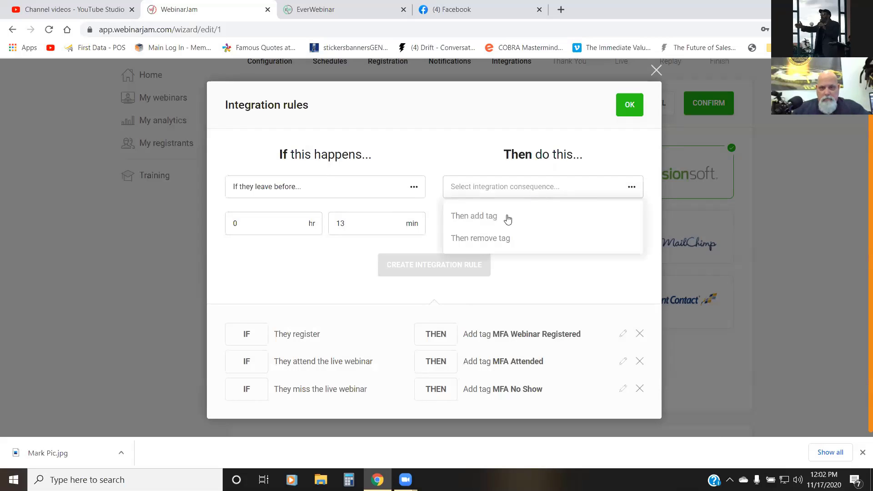
{"action": "left_click", "coordinate": [478, 222]}
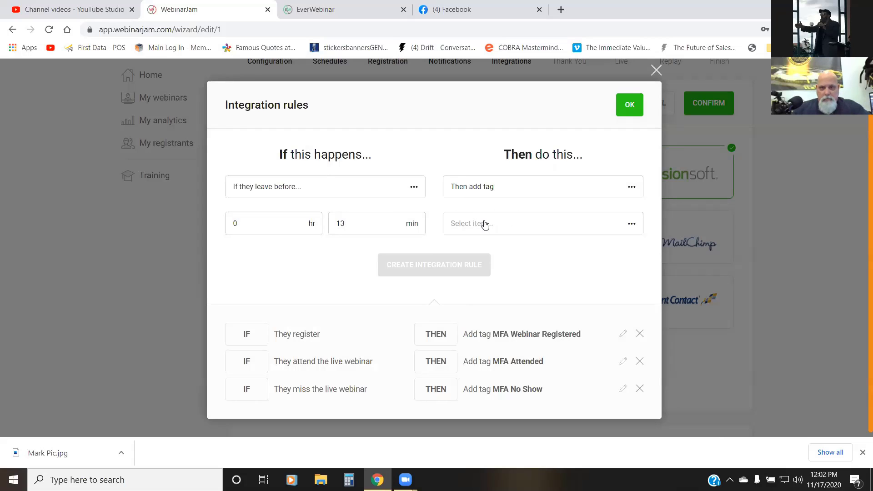
{"action": "left_click", "coordinate": [483, 223]}
{"action": "scroll", "coordinate": [516, 285], "scroll_direction": "down", "scroll_amount": 6}
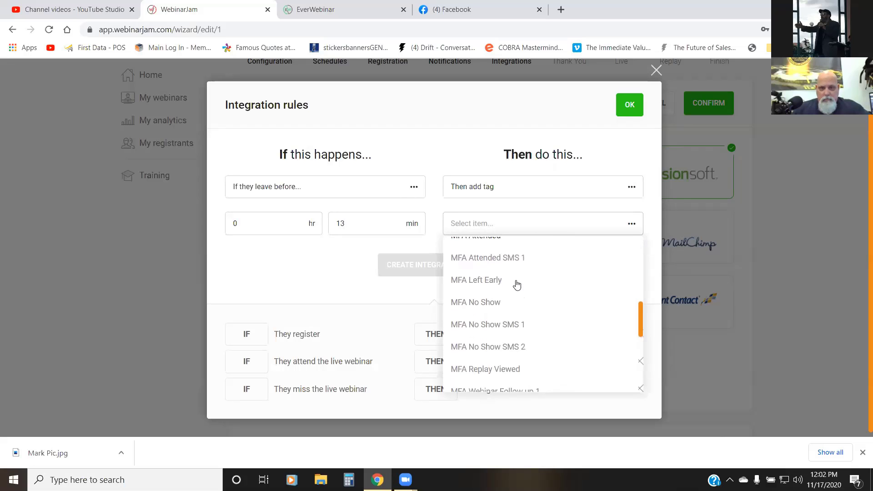
{"action": "left_click", "coordinate": [483, 282]}
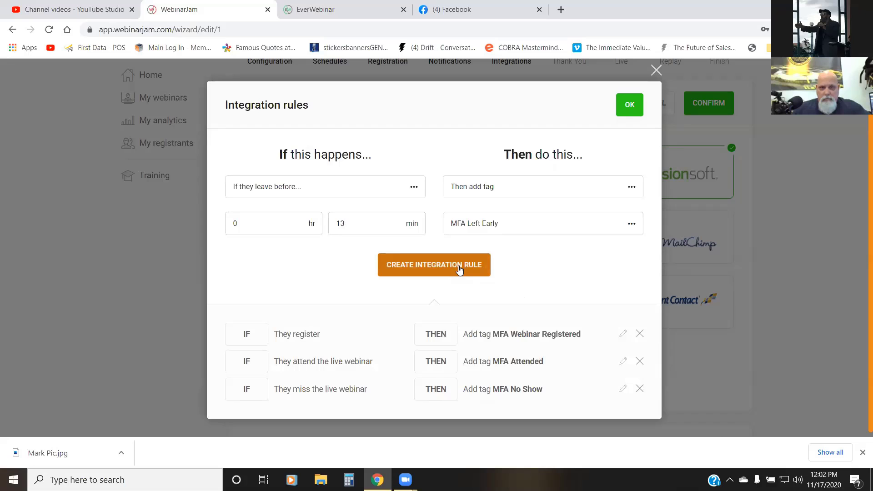
{"action": "left_click", "coordinate": [457, 265]}
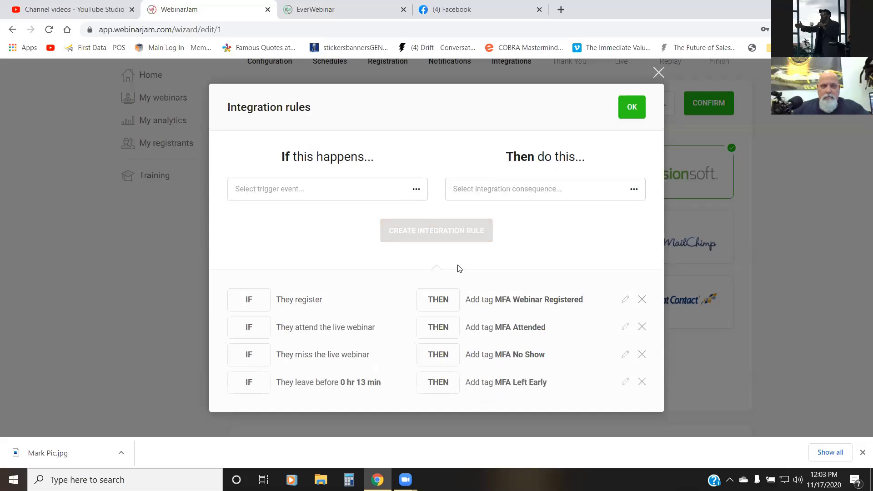
Step: Check the remaining trigger events, accept the integration rules, and confirm the email autoresponder integration
{"action": "left_click", "coordinate": [414, 192]}
{"action": "scroll", "coordinate": [388, 247], "scroll_direction": "down", "scroll_amount": 1}
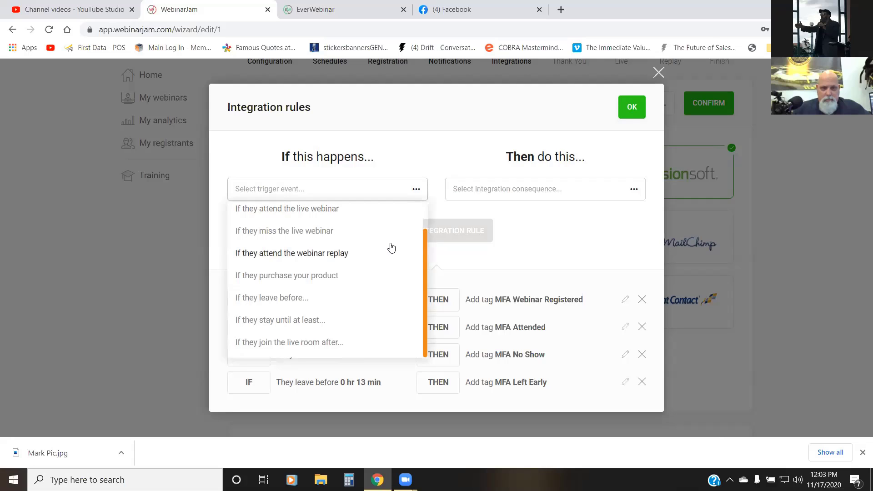
{"action": "scroll", "coordinate": [392, 247], "scroll_direction": "up", "scroll_amount": 1}
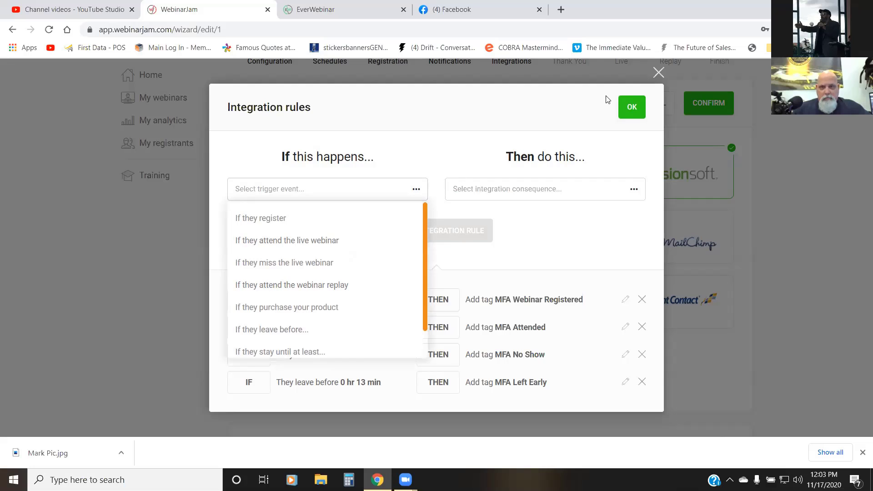
{"action": "left_click", "coordinate": [627, 106]}
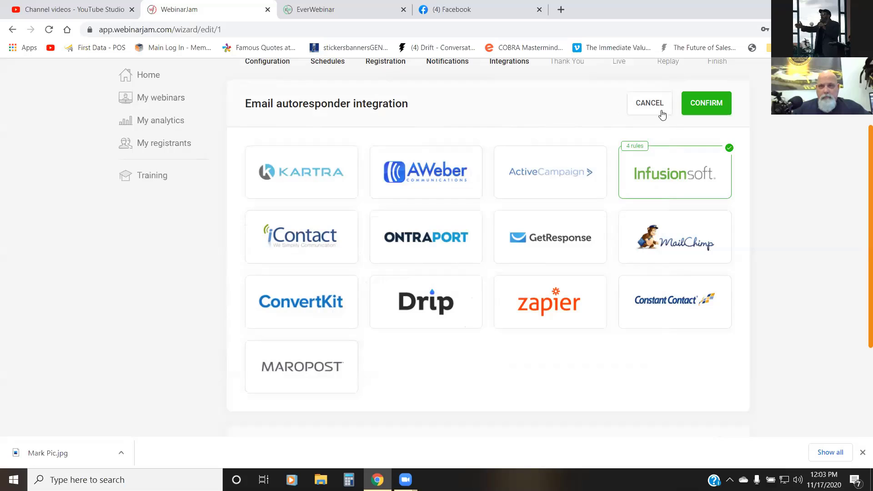
{"action": "left_click", "coordinate": [713, 101]}
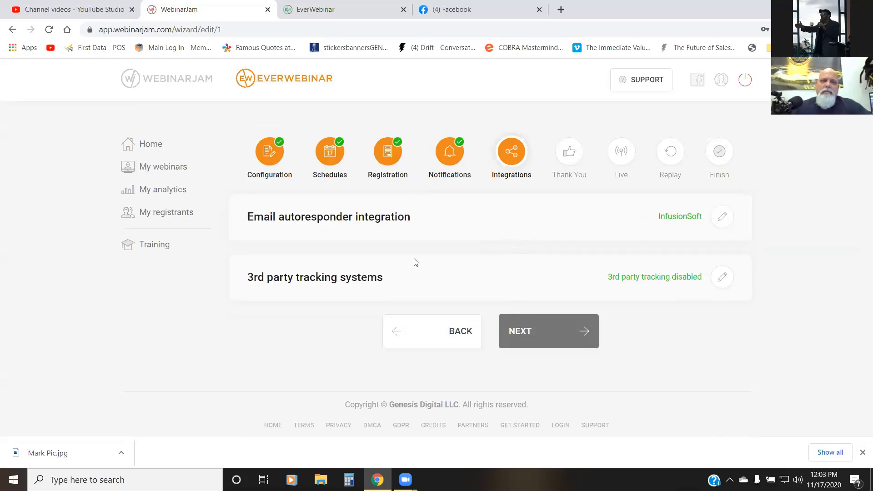
Step: Advance through the Thank You stage with its defaults to the Live stage, and enable live chat for the live chat box
{"action": "left_click", "coordinate": [527, 333]}
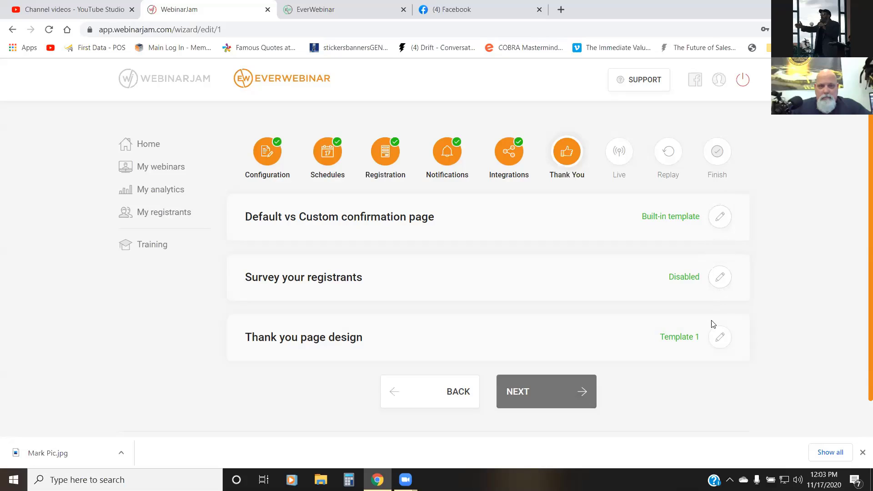
{"action": "left_click", "coordinate": [547, 398]}
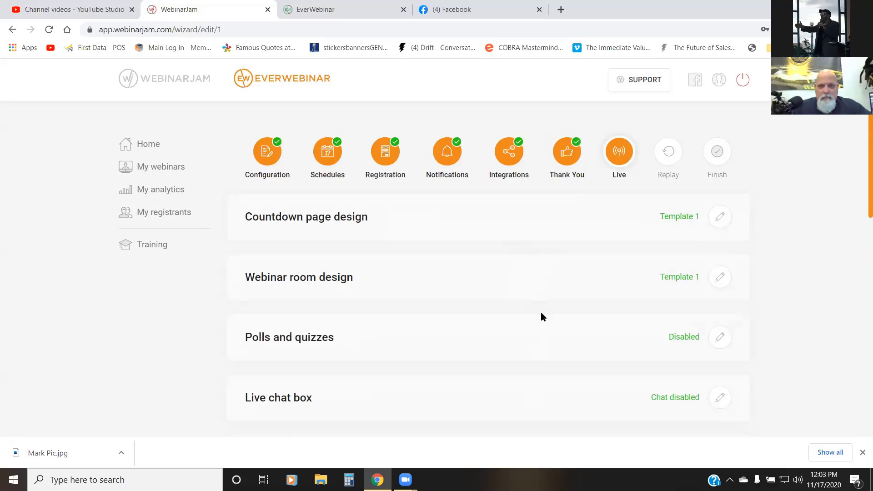
{"action": "scroll", "coordinate": [521, 345], "scroll_direction": "down", "scroll_amount": 3}
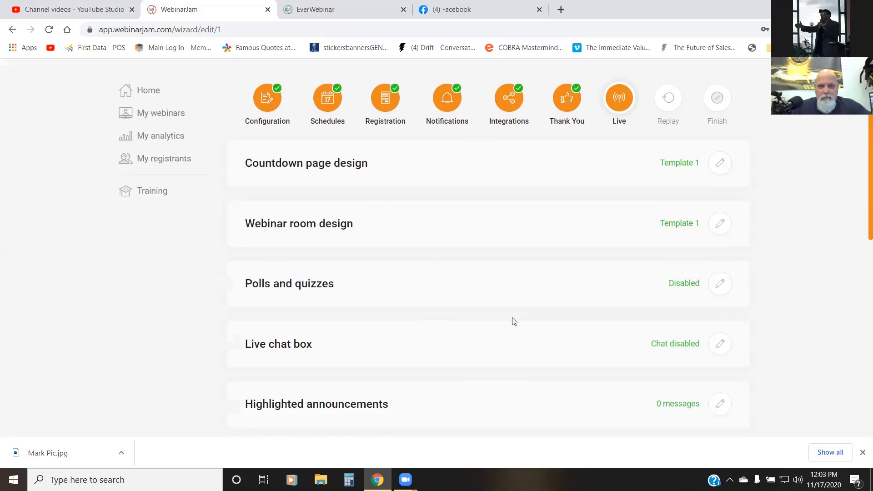
{"action": "left_click", "coordinate": [719, 284]}
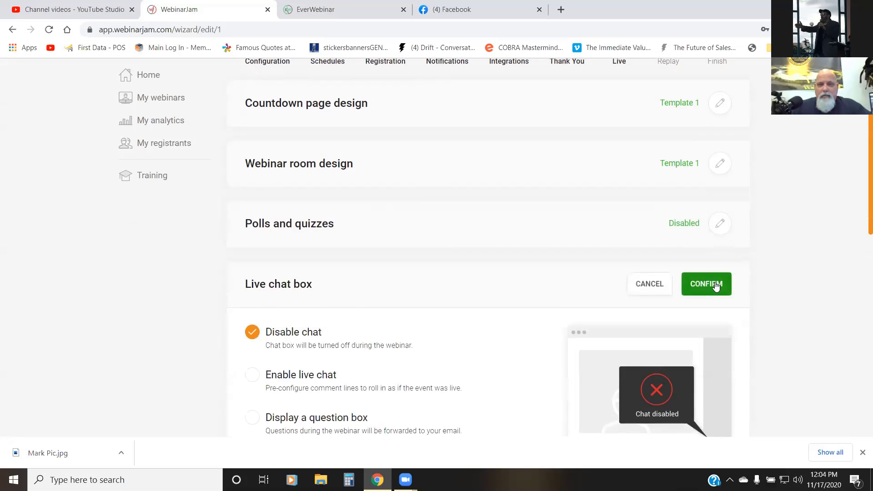
{"action": "scroll", "coordinate": [641, 253], "scroll_direction": "down", "scroll_amount": 3}
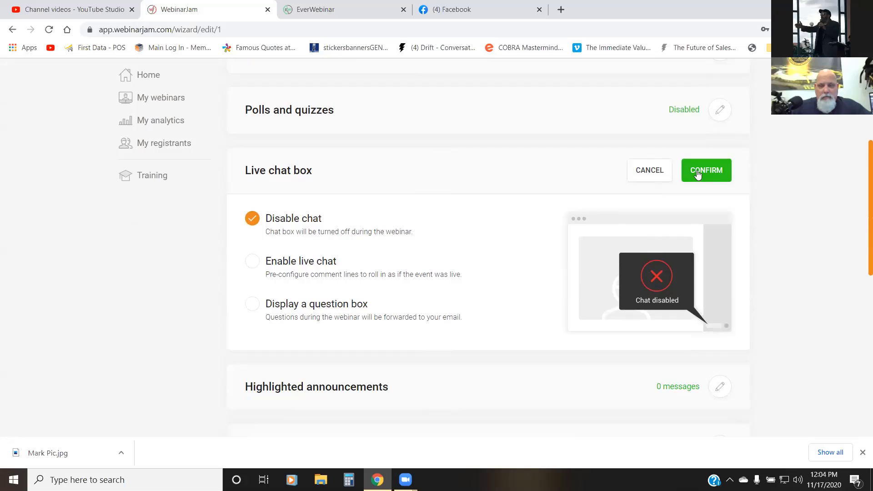
{"action": "left_click", "coordinate": [344, 262]}
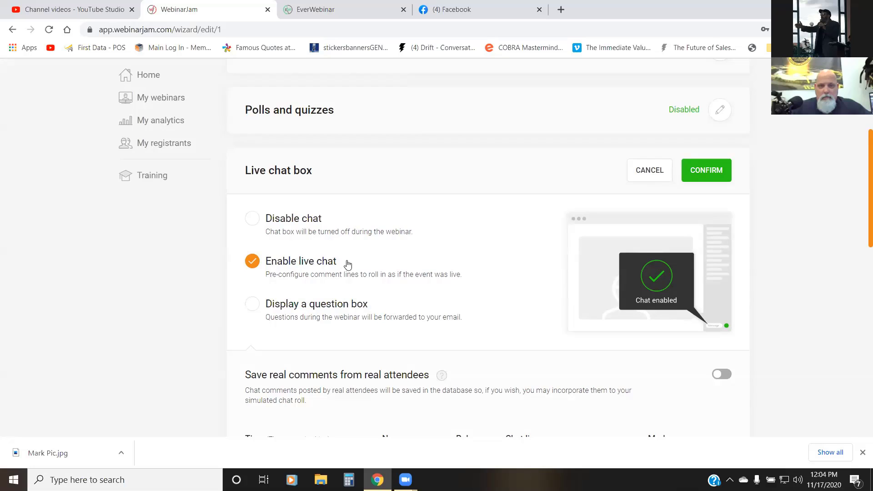
{"action": "left_click", "coordinate": [700, 176]}
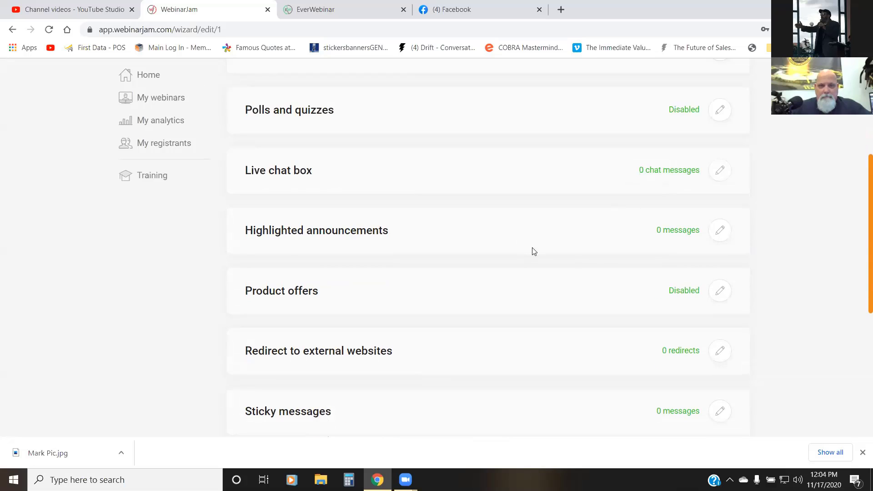
Step: Start adding a new offer in the Product offers settings of the Live stage
{"action": "left_click", "coordinate": [717, 294]}
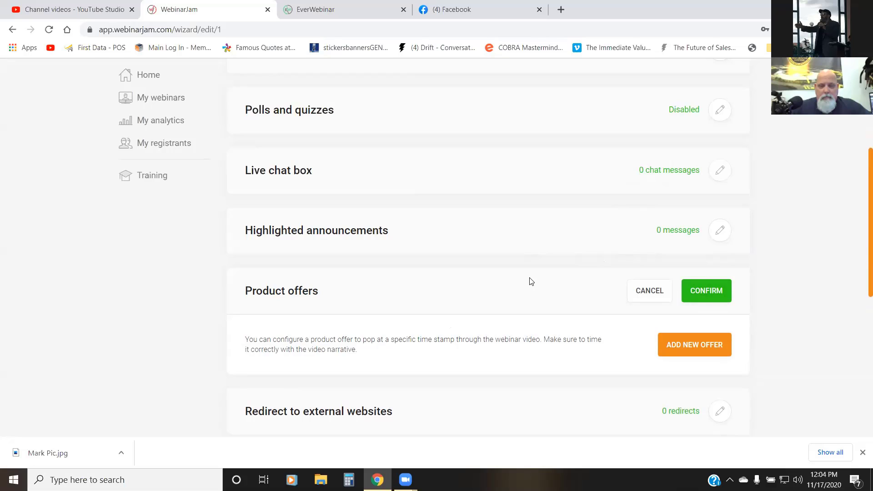
{"action": "left_click", "coordinate": [663, 347]}
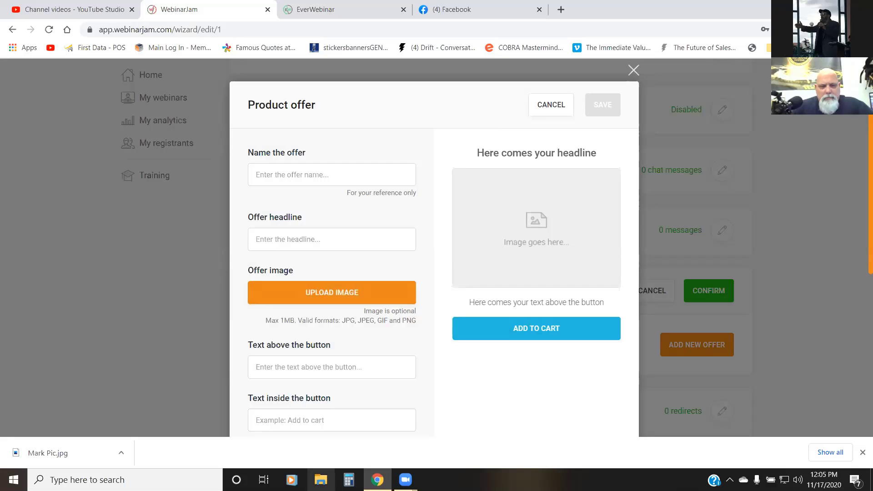
Step: Switch to File Explorer and open the CCC Webinar video from the recent files for playback
{"action": "left_click", "coordinate": [320, 480]}
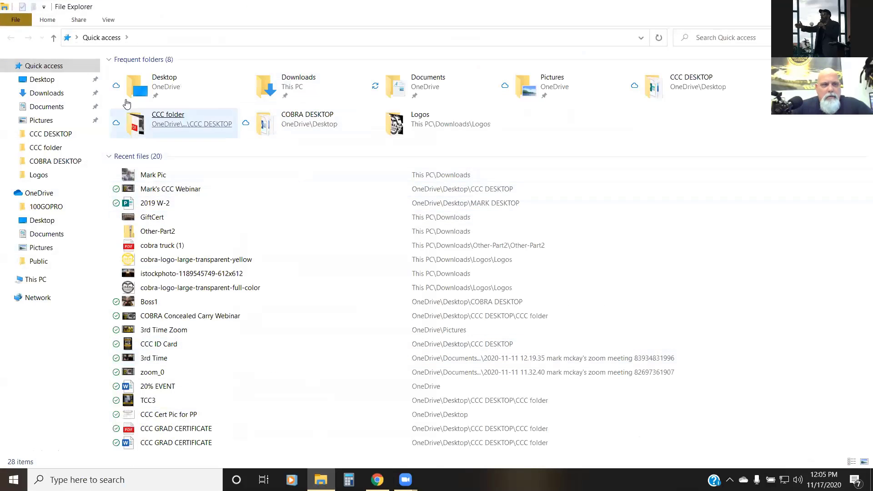
{"action": "left_click", "coordinate": [226, 187]}
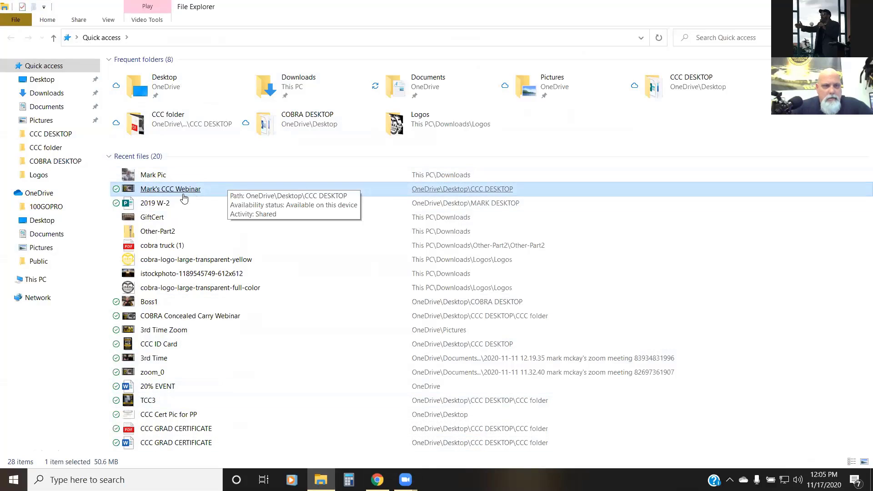
{"action": "double_click", "coordinate": [177, 193]}
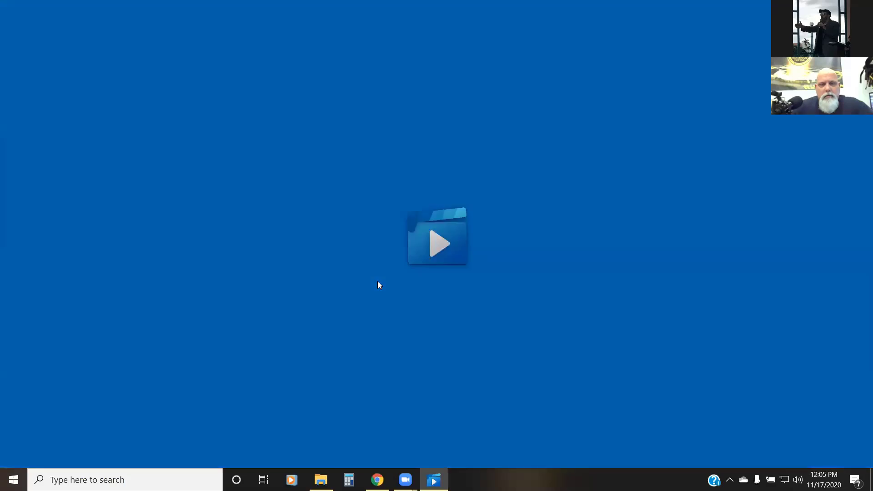
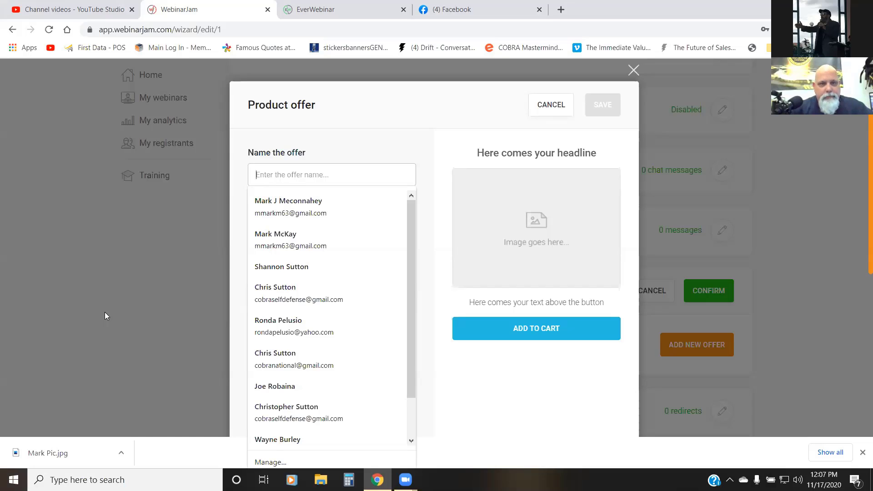
Step: Name the new product offer "Register"
{"action": "type", "text": "R"}
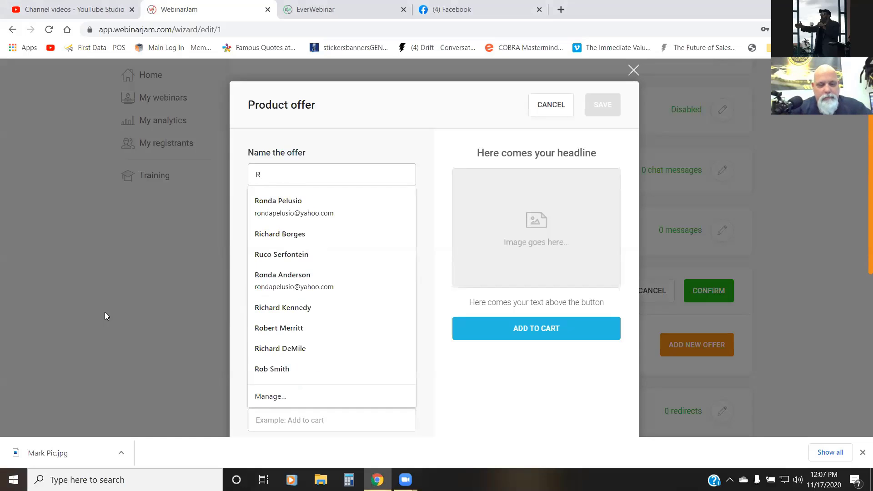
{"action": "type", "text": "egistere"}
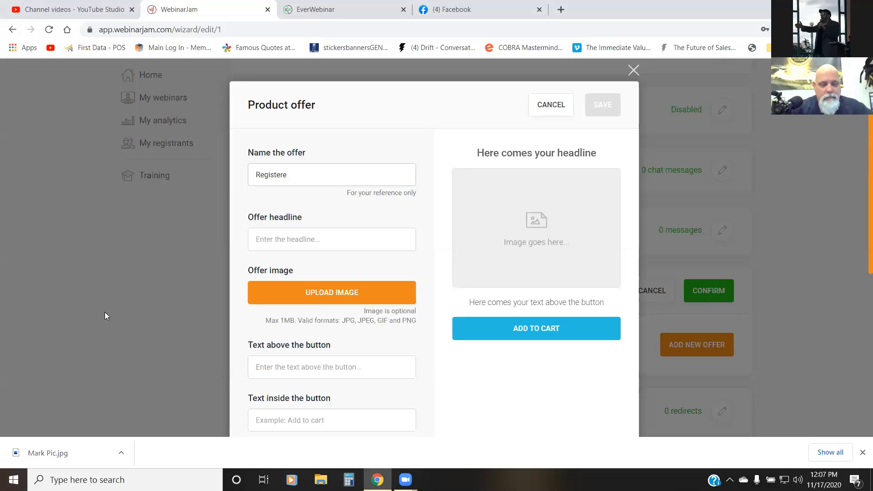
{"action": "key", "text": "BackSpace"}
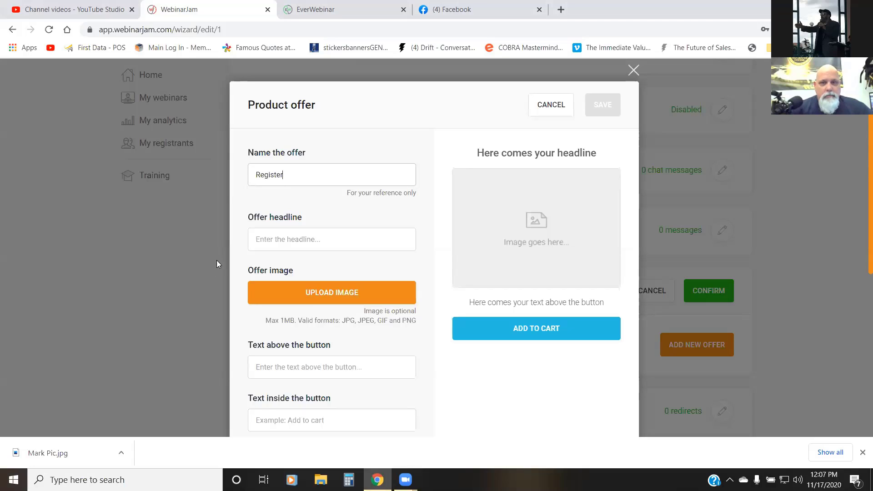
Step: Enter "Register for YOUR Concealed Carry Class" as the offer headline
{"action": "left_click", "coordinate": [292, 241]}
{"action": "type", "text": "Regist"}
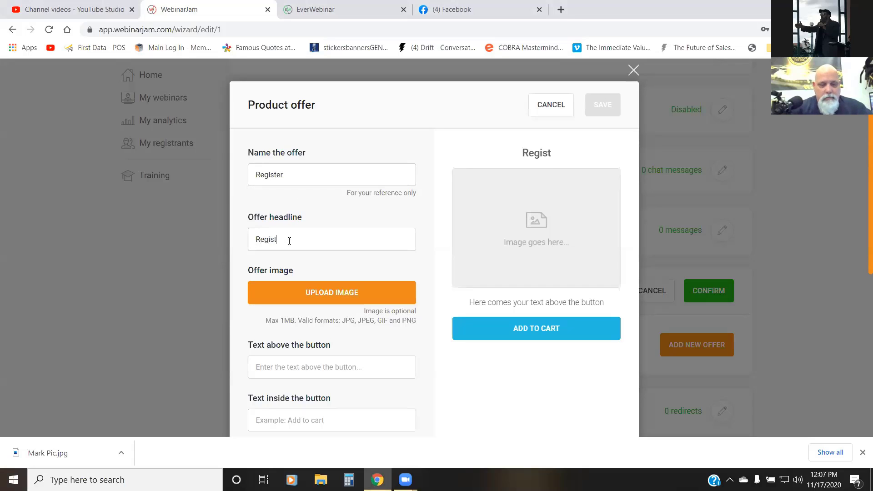
{"action": "type", "text": "er for YOUR "}
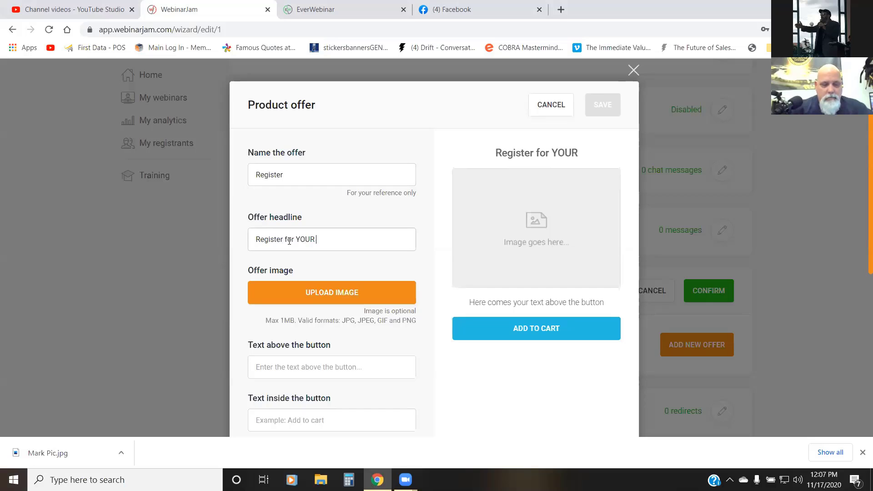
{"action": "type", "text": "Concelaed "}
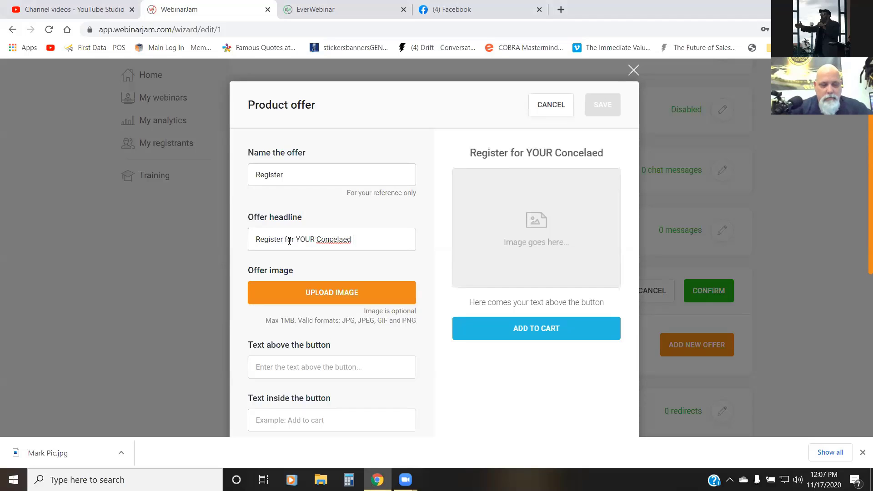
{"action": "type", "text": "Carry Class"}
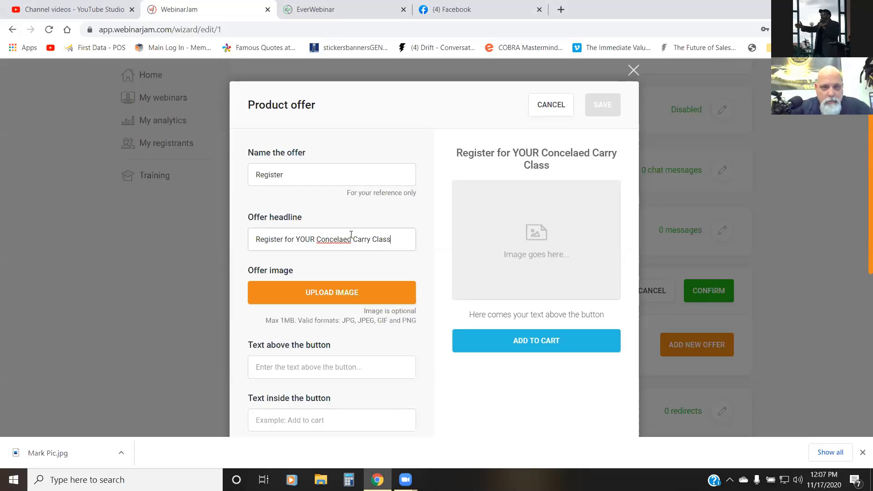
{"action": "type", "text": "a"}
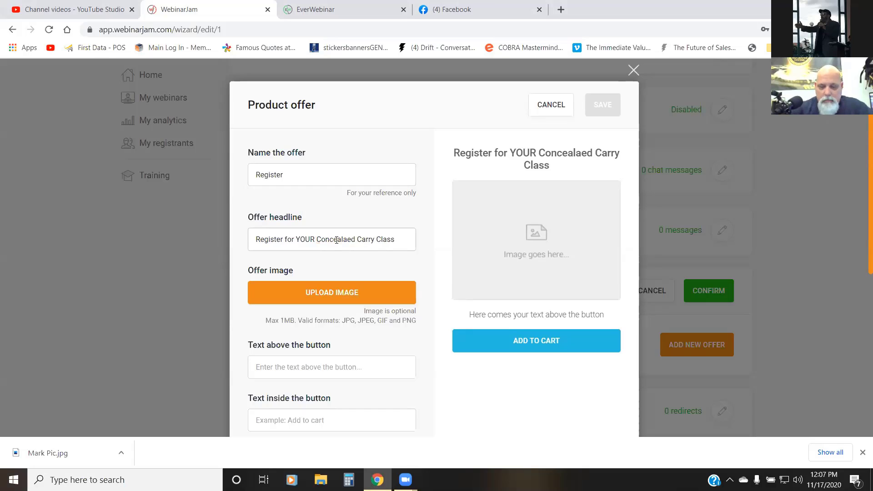
{"action": "key", "text": "Right"}
{"action": "key", "text": "Right"}
{"action": "key", "text": "BackSpace"}
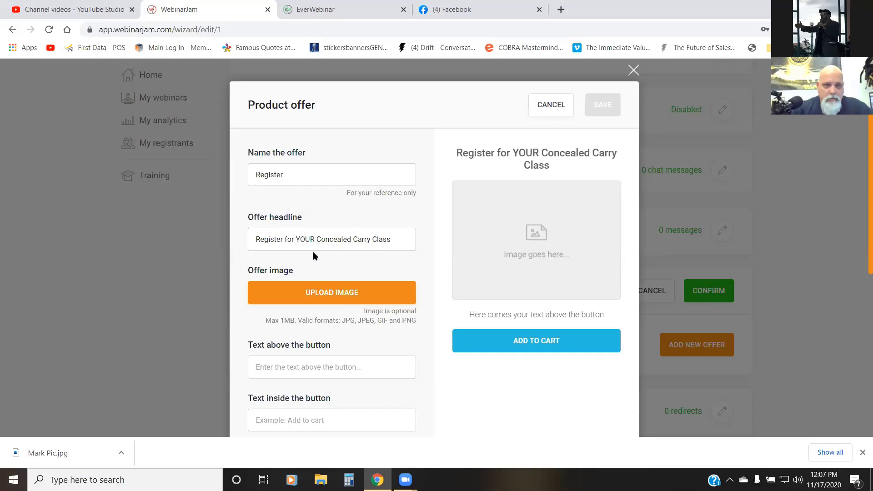
Step: Upload the TCC2 picture from the CCC folder inside the OneDrive desktop's CCC DESKTOP folder as the offer image
{"action": "left_click", "coordinate": [331, 294]}
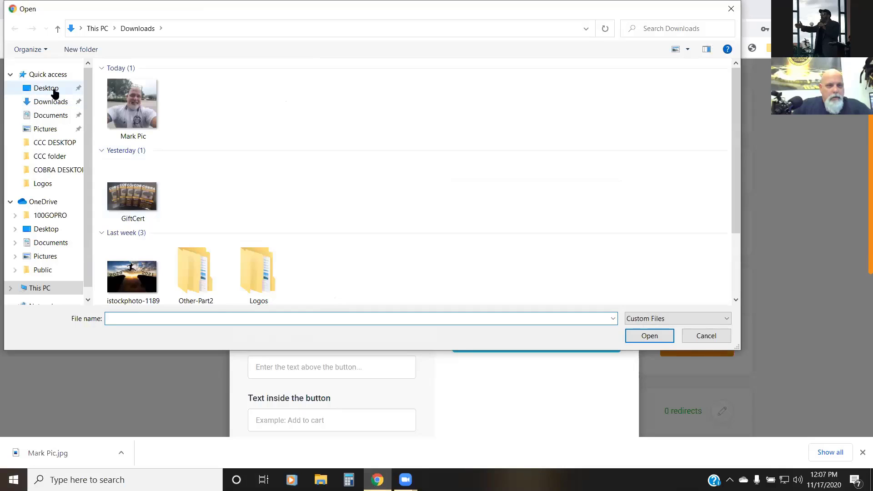
{"action": "left_click", "coordinate": [52, 104]}
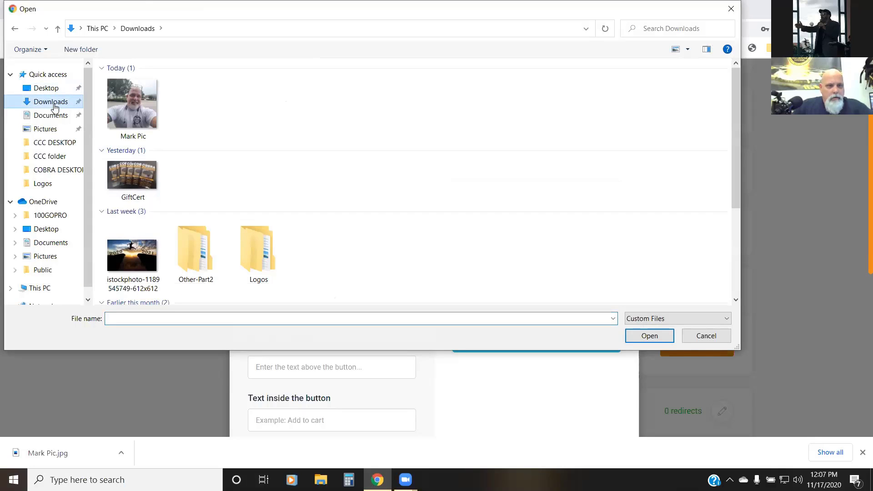
{"action": "scroll", "coordinate": [265, 184], "scroll_direction": "down", "scroll_amount": 2}
{"action": "left_click", "coordinate": [266, 181]}
{"action": "scroll", "coordinate": [267, 181], "scroll_direction": "up", "scroll_amount": 2}
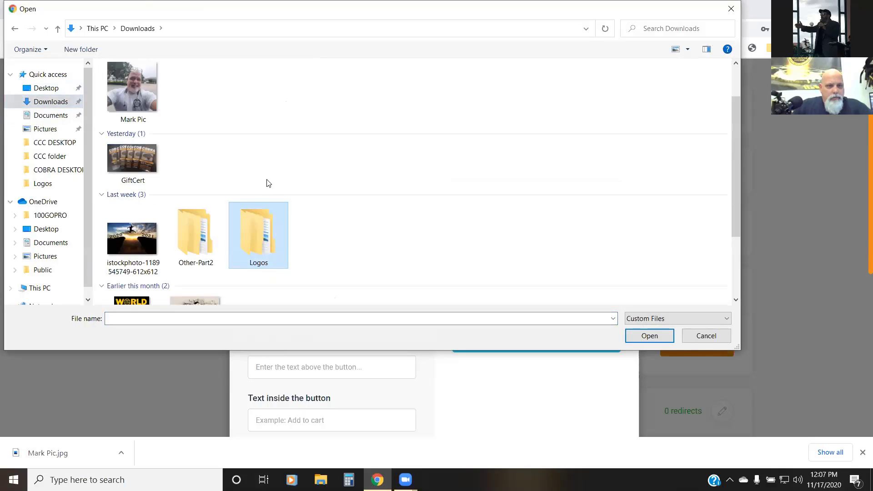
{"action": "scroll", "coordinate": [268, 182], "scroll_direction": "down", "scroll_amount": 2}
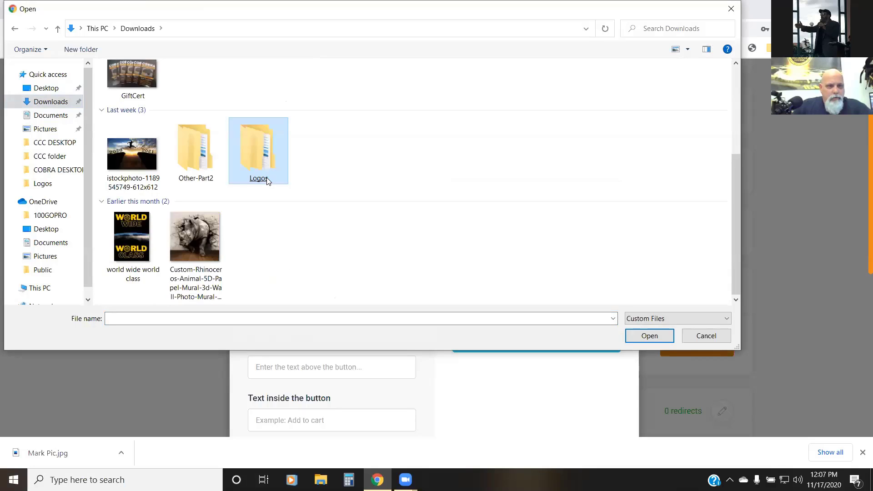
{"action": "left_click", "coordinate": [54, 229]}
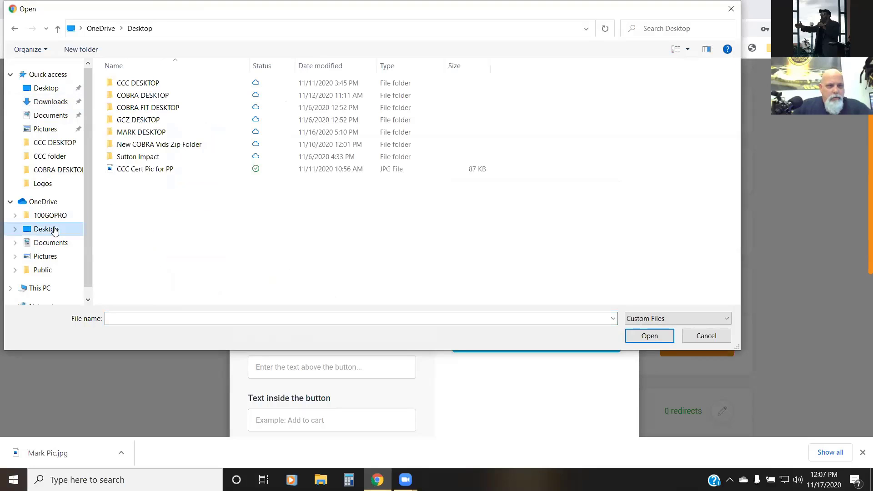
{"action": "double_click", "coordinate": [149, 89]}
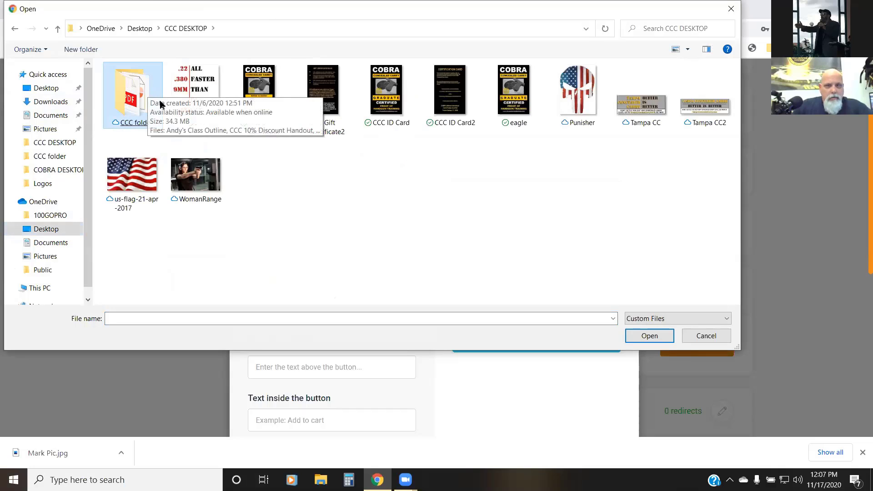
{"action": "double_click", "coordinate": [144, 101]}
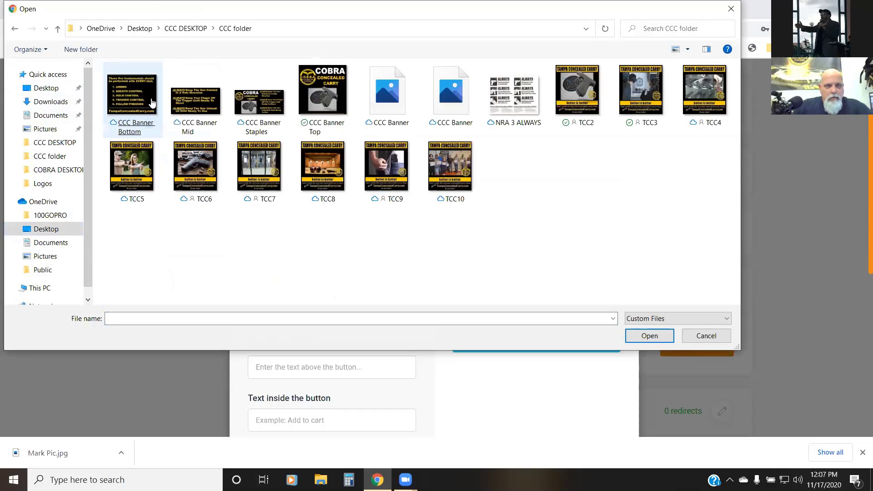
{"action": "left_click", "coordinate": [577, 93]}
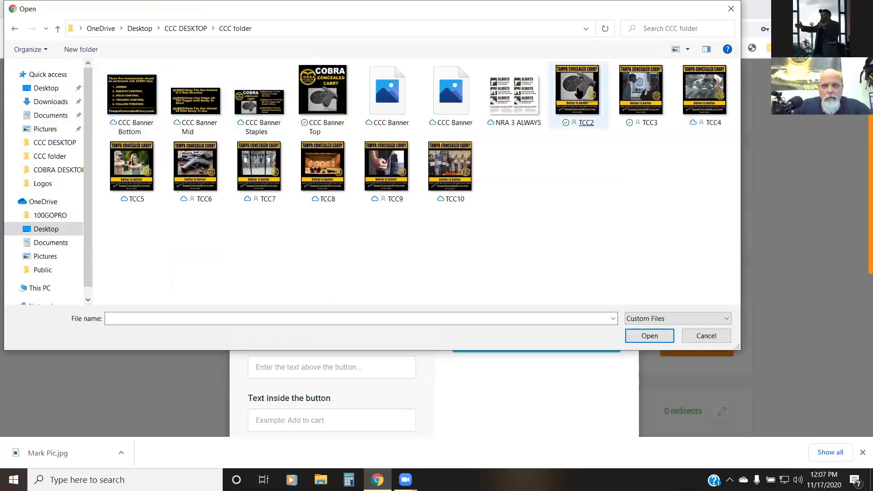
{"action": "double_click", "coordinate": [578, 92]}
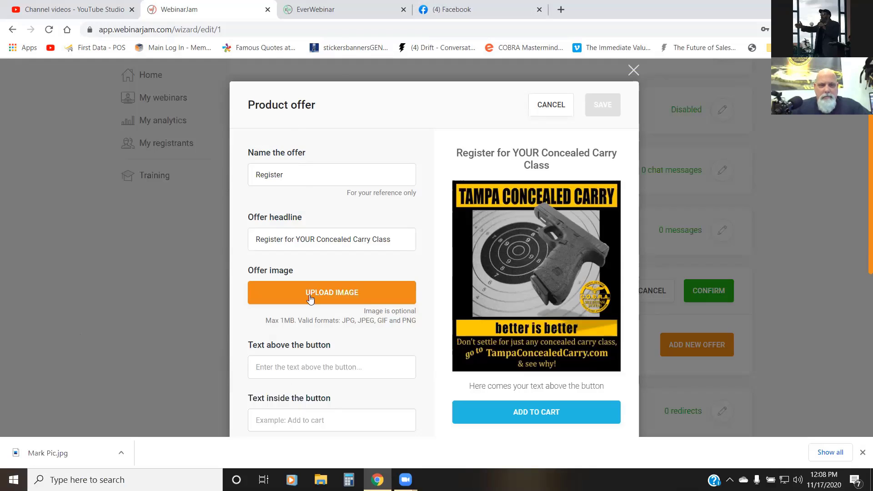
Step: Set the text above the offer button to "Space is Limited, Book Your Class Right Now!"
{"action": "left_click", "coordinate": [280, 365]}
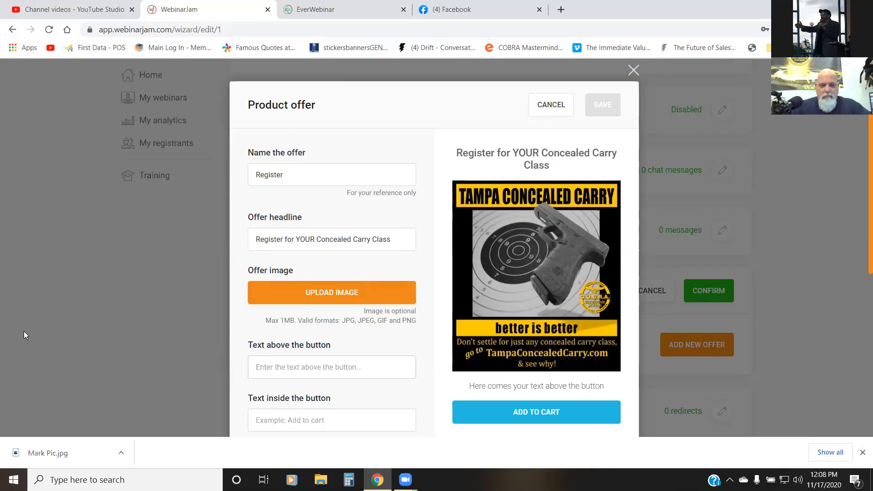
{"action": "type", "text": "Spa"}
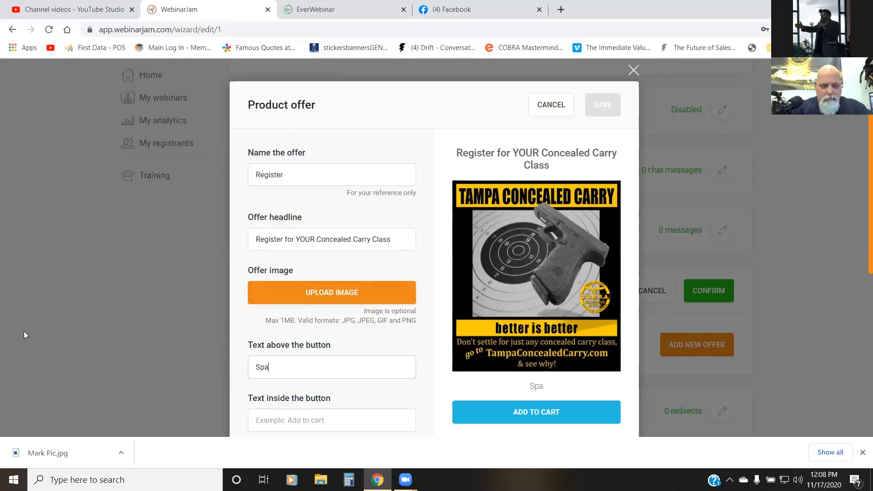
{"action": "type", "text": "ce is L"}
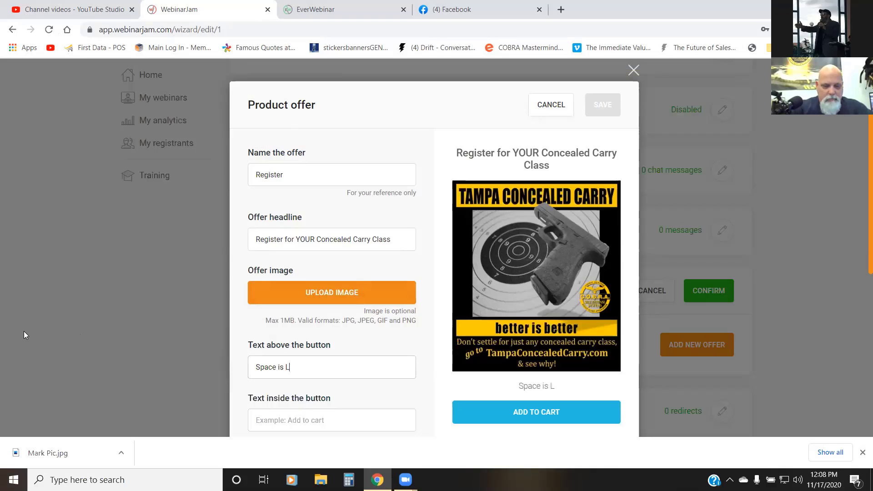
{"action": "type", "text": "imited, Boo"}
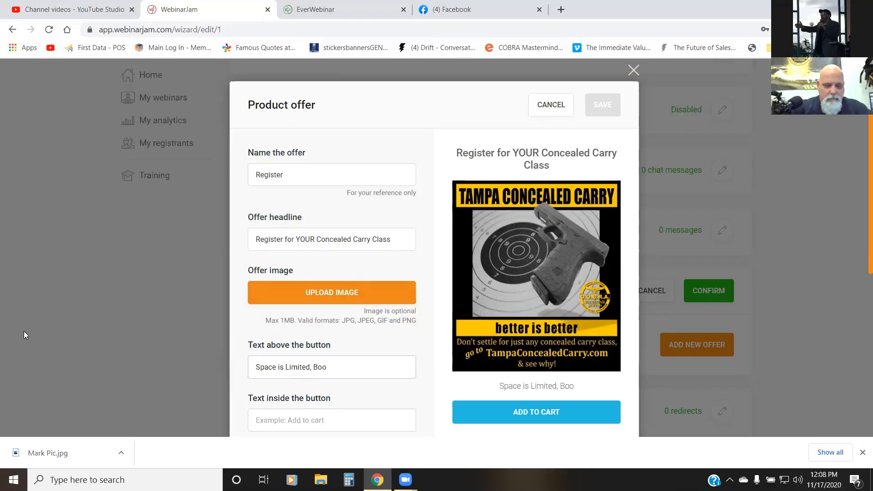
{"action": "type", "text": "k Your Class"}
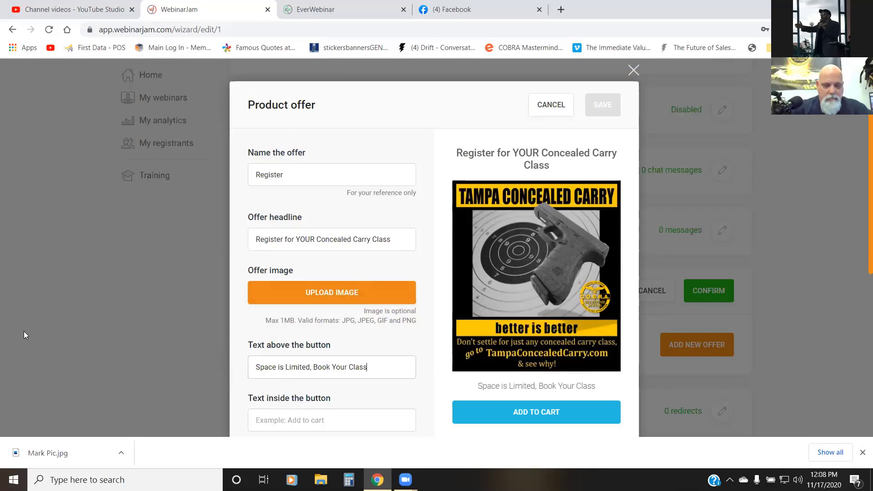
{"action": "type", "text": " Right"}
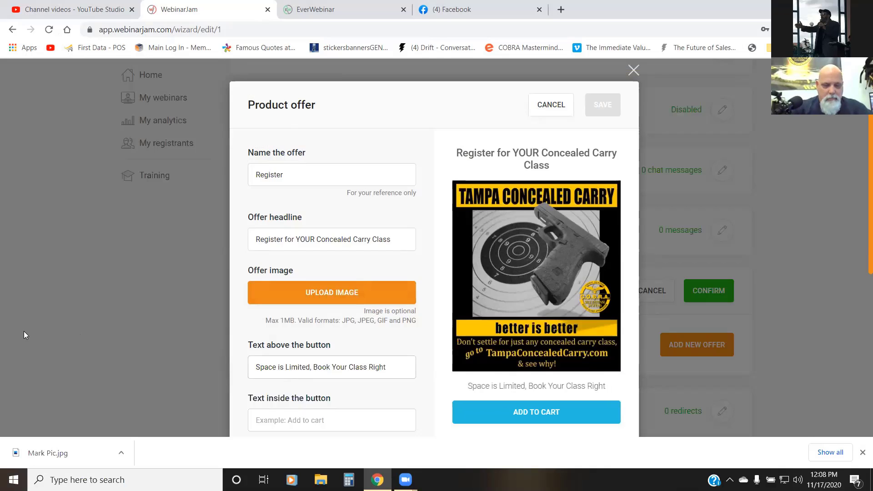
{"action": "type", "text": " Now!"}
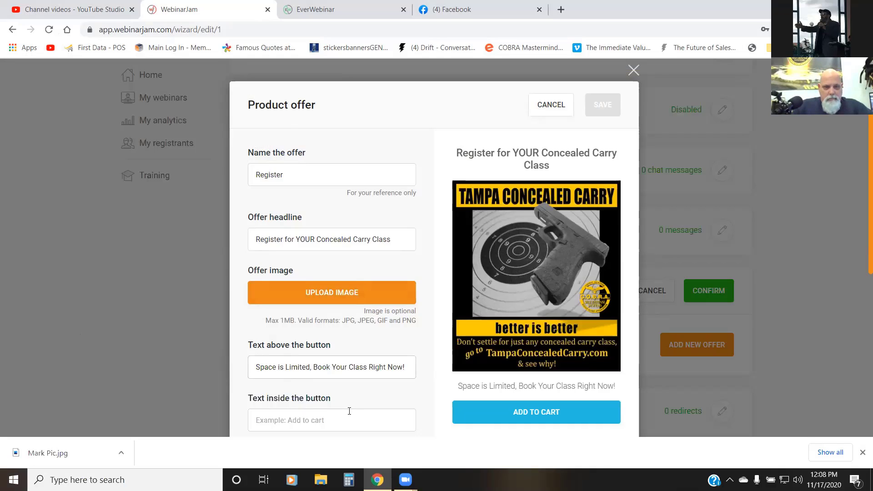
Step: Set the text inside the offer button to "YES, Register Me Now!"
{"action": "scroll", "coordinate": [351, 404], "scroll_direction": "down", "scroll_amount": 1}
{"action": "left_click", "coordinate": [332, 360]}
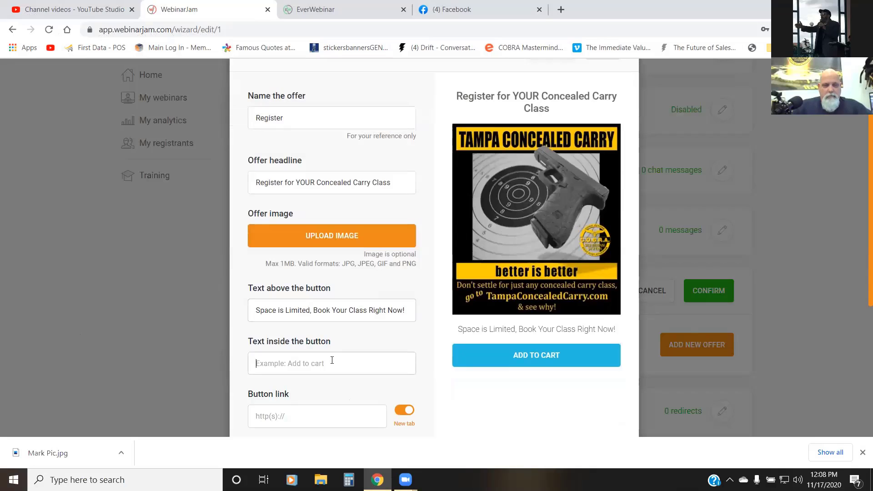
{"action": "type", "text": "Y"}
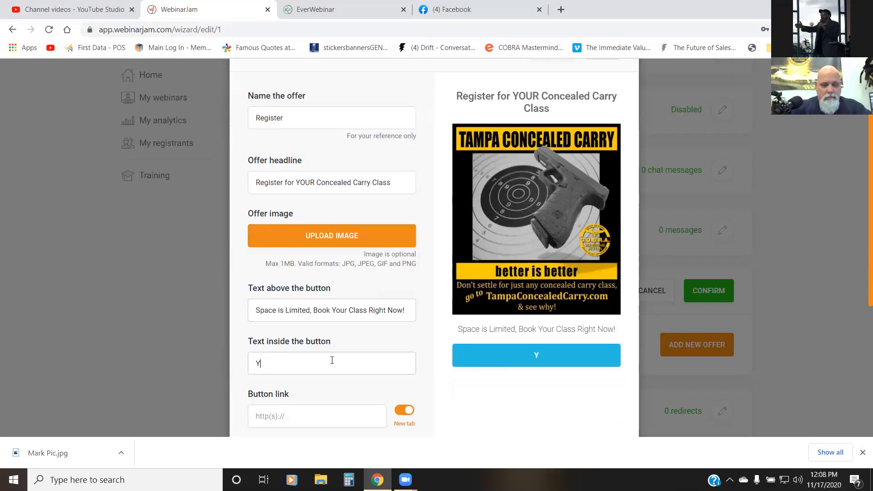
{"action": "type", "text": "ES, "}
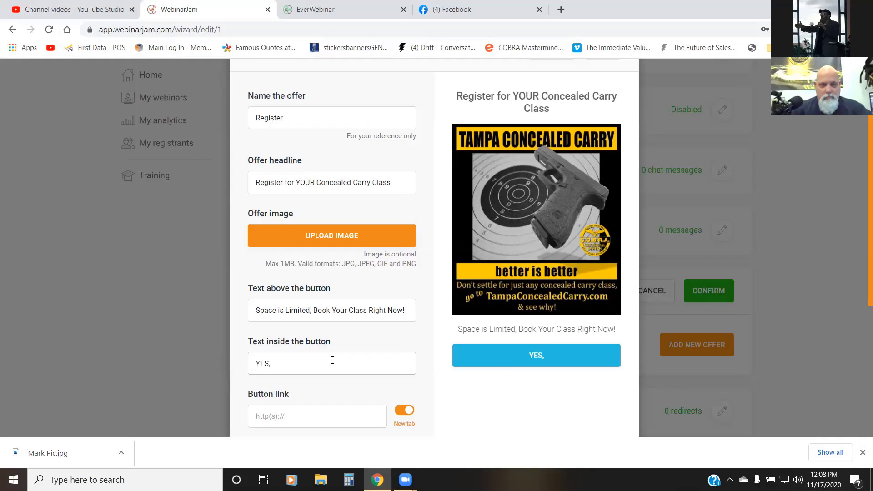
{"action": "type", "text": "Regis"}
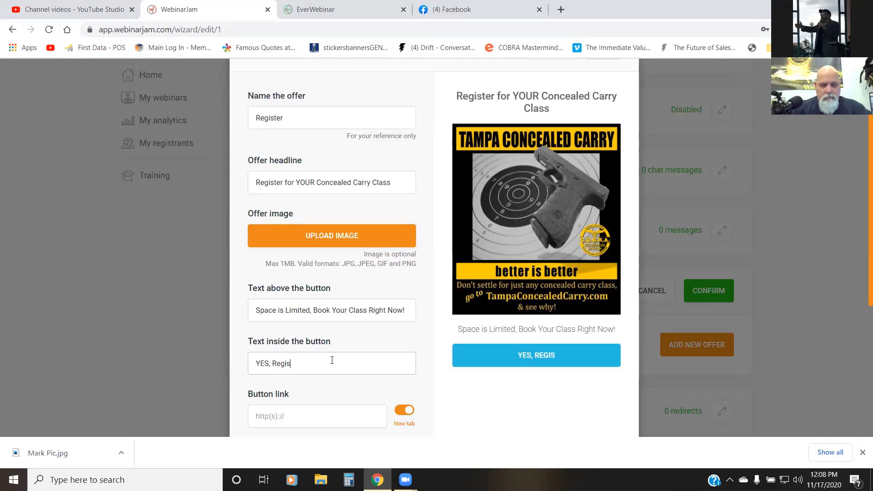
{"action": "type", "text": "ter Me N"}
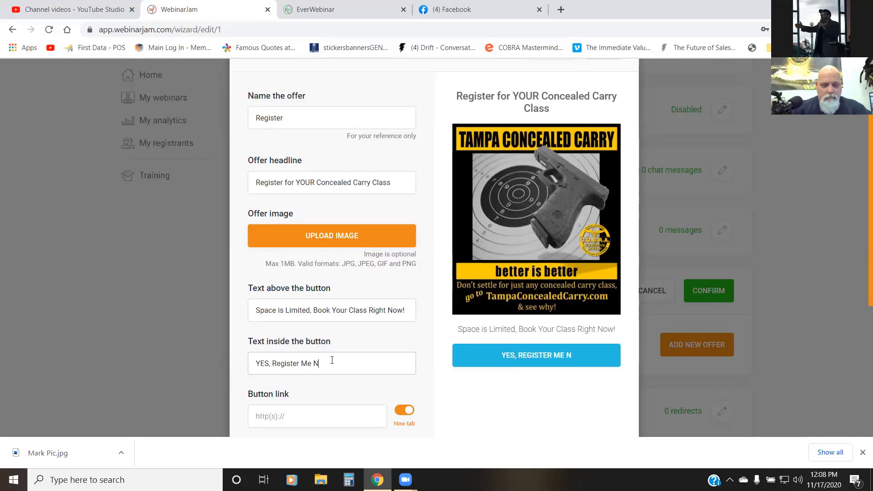
{"action": "type", "text": "ow"}
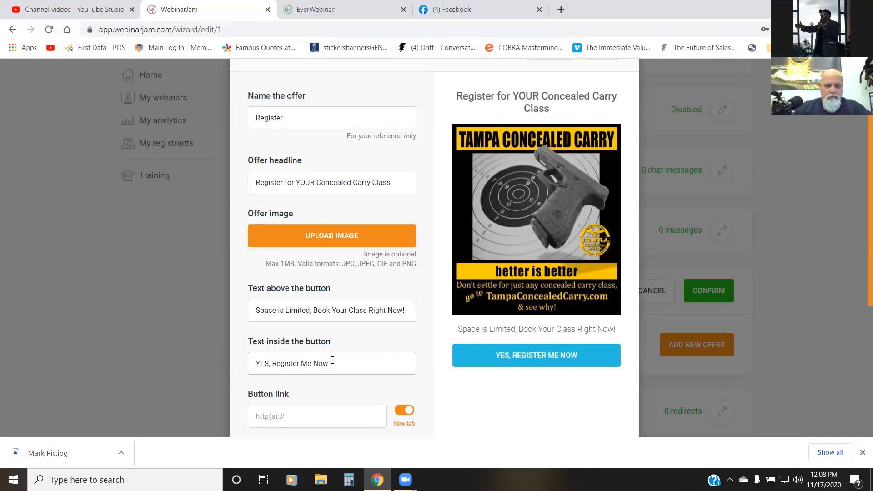
{"action": "type", "text": "!"}
{"action": "scroll", "coordinate": [326, 371], "scroll_direction": "down", "scroll_amount": 3}
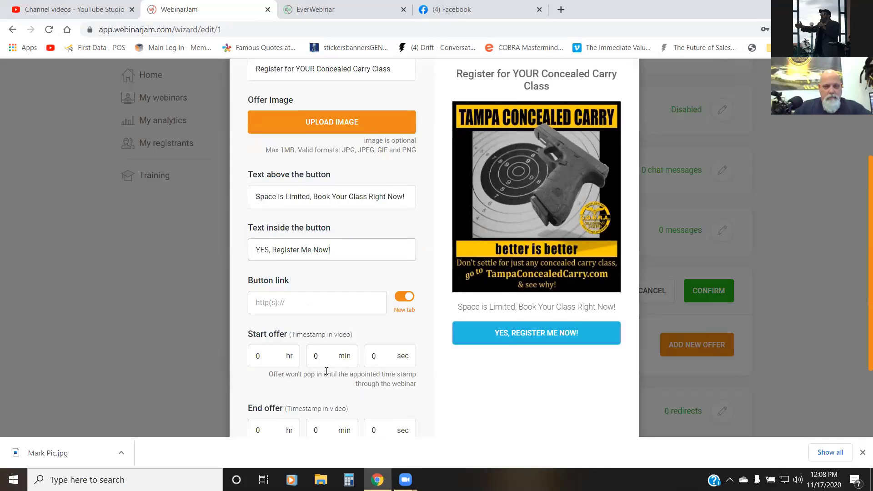
{"action": "left_click", "coordinate": [324, 305]}
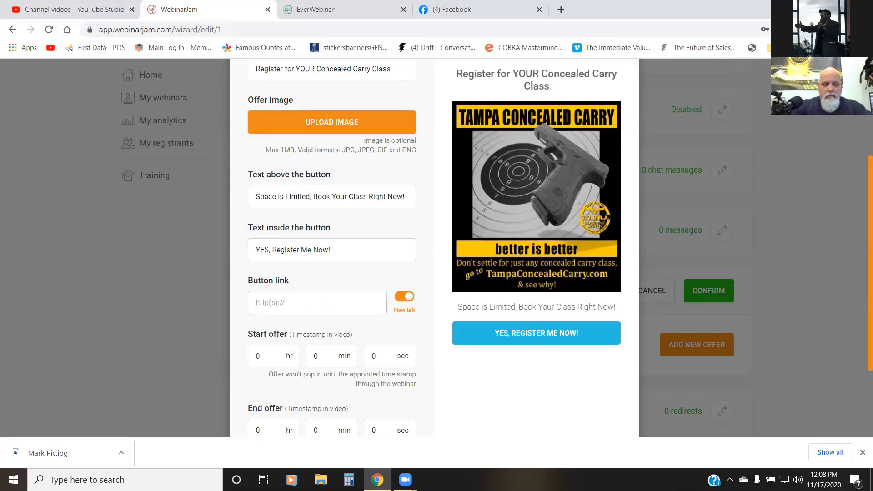
{"action": "type", "text": "www."}
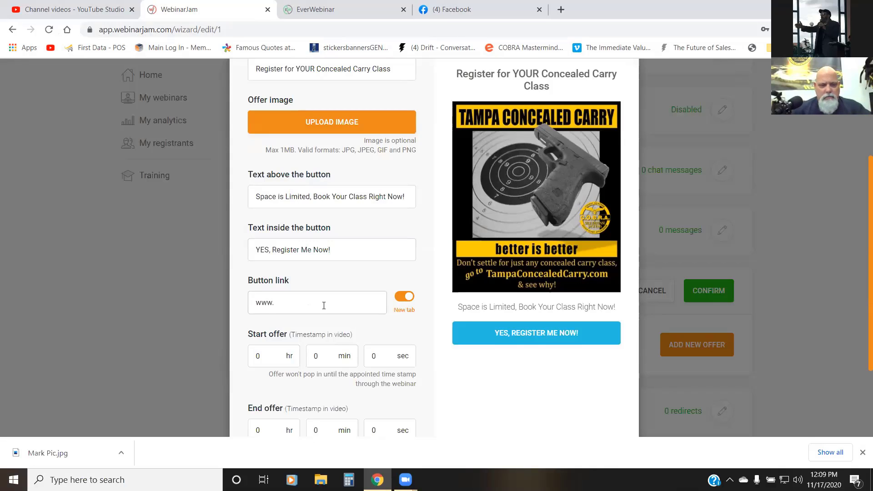
{"action": "type", "text": "Tampa"}
{"action": "key", "text": "BackSpace"}
{"action": "key", "text": "BackSpace"}
{"action": "key", "text": "BackSpace"}
{"action": "key", "text": "BackSpace"}
{"action": "key", "text": "BackSpace"}
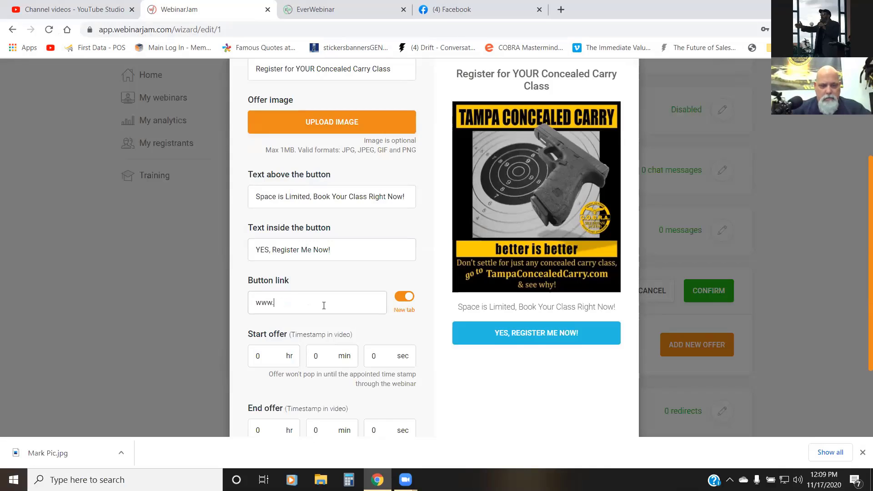
{"action": "type", "text": "tampaconce"}
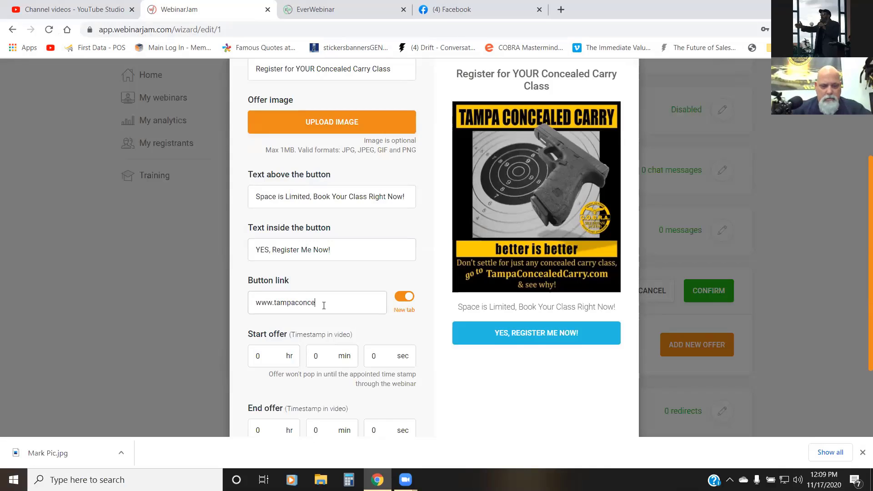
{"action": "type", "text": "aledcarry"}
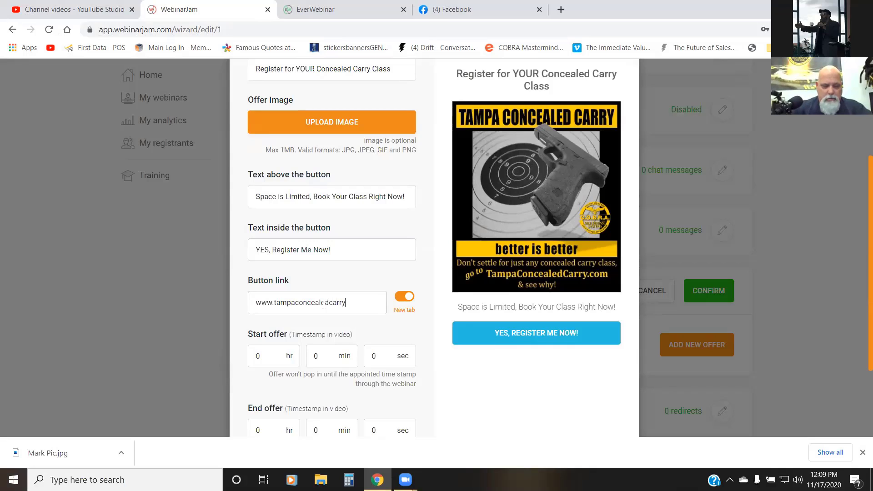
{"action": "type", "text": ".com"}
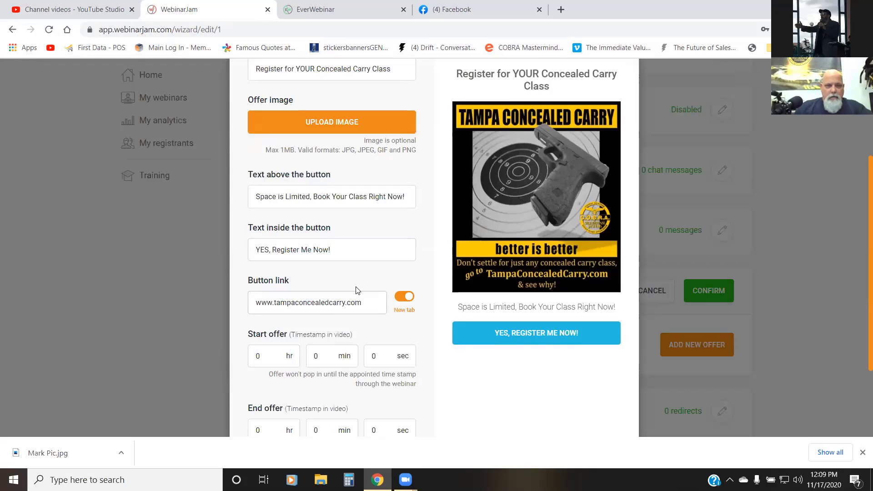
Step: Set the offer's start timestamp in the video to 0 hr 10 min 0 sec
{"action": "scroll", "coordinate": [409, 332], "scroll_direction": "down", "scroll_amount": 1}
{"action": "scroll", "coordinate": [409, 332], "scroll_direction": "down", "scroll_amount": 1}
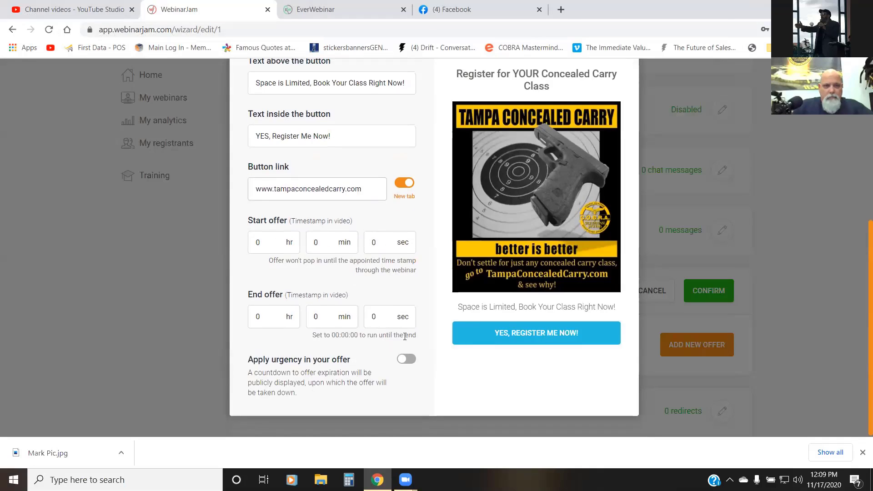
{"action": "left_click", "coordinate": [279, 243]}
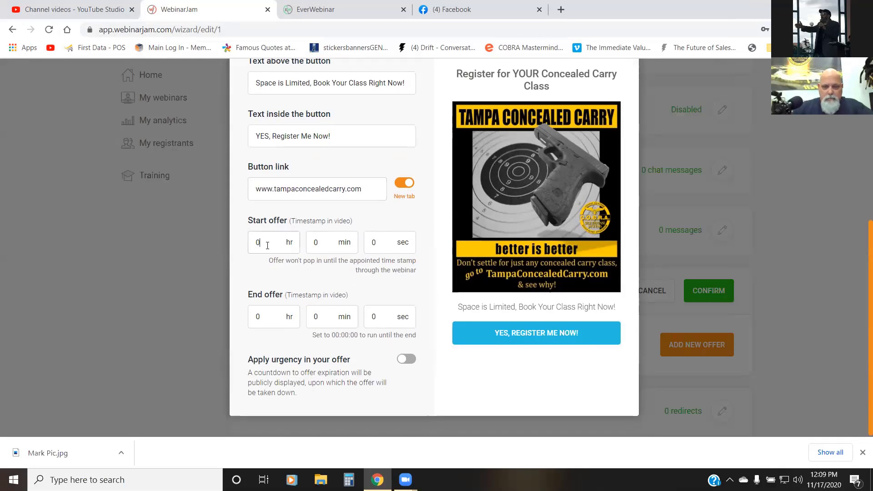
{"action": "type", "text": "0"}
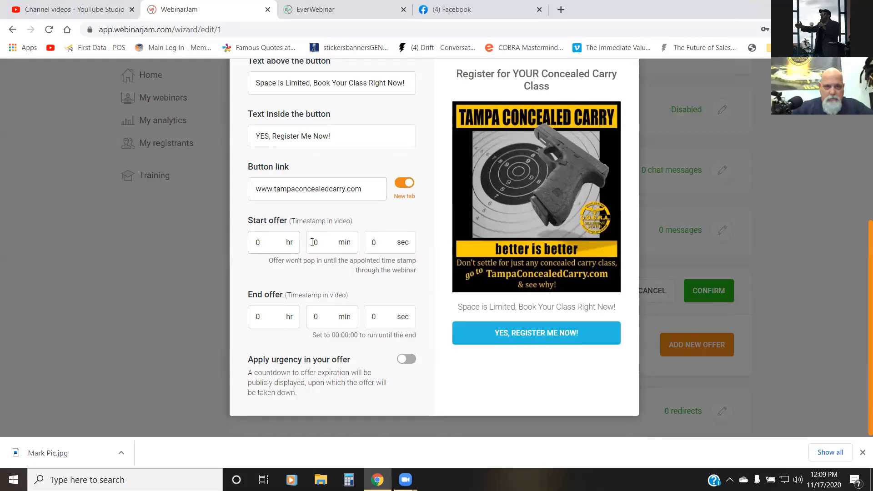
{"action": "left_click", "coordinate": [312, 242]}
{"action": "type", "text": "10"}
{"action": "left_click_drag", "start_coordinate": [377, 243], "coordinate": [364, 243]}
{"action": "type", "text": "0"}
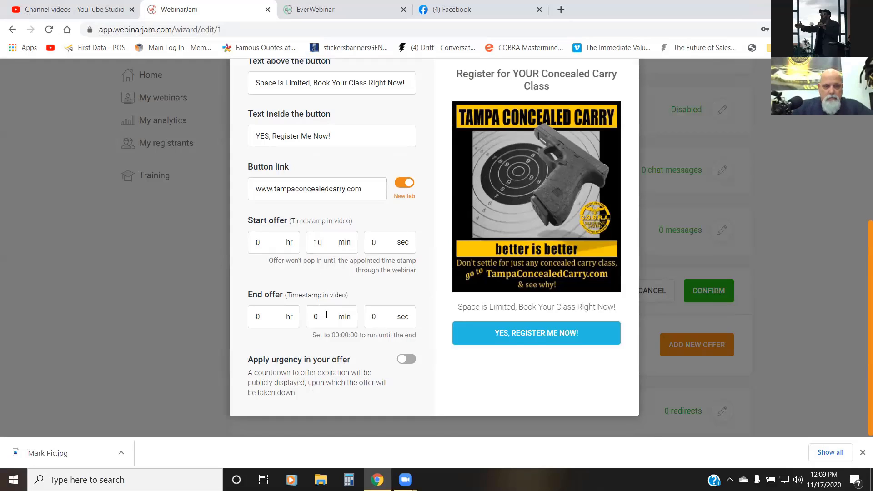
Step: Set the offer's end timestamp in the video to 0 hr 15 min 11 sec
{"action": "left_click", "coordinate": [258, 317]}
{"action": "double_click", "coordinate": [317, 317]}
{"action": "type", "text": "15"}
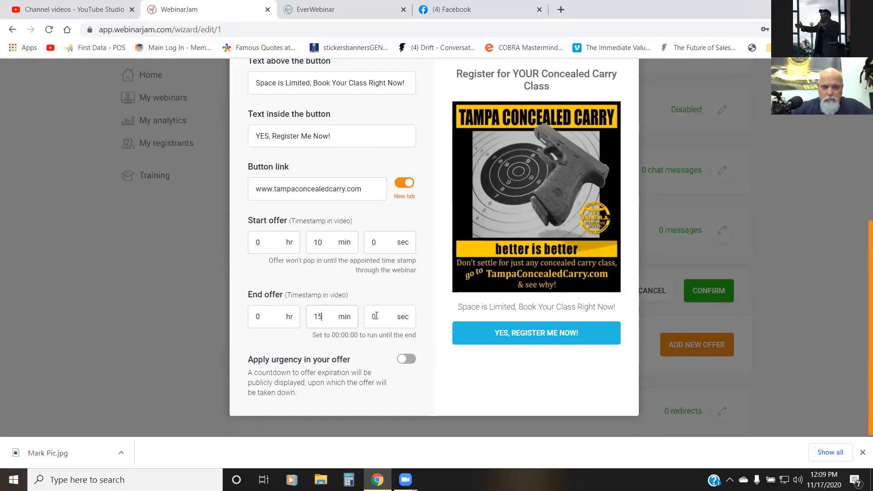
{"action": "double_click", "coordinate": [372, 316]}
{"action": "type", "text": "11"}
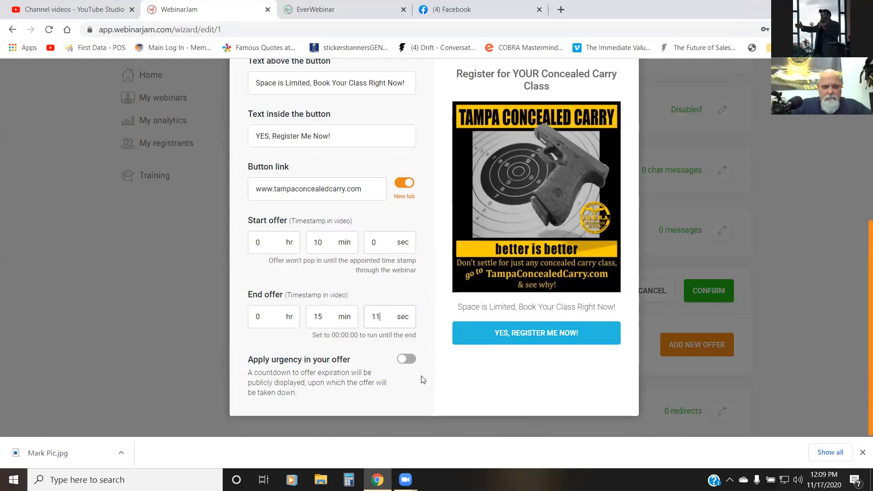
{"action": "scroll", "coordinate": [420, 379], "scroll_direction": "up", "scroll_amount": 5}
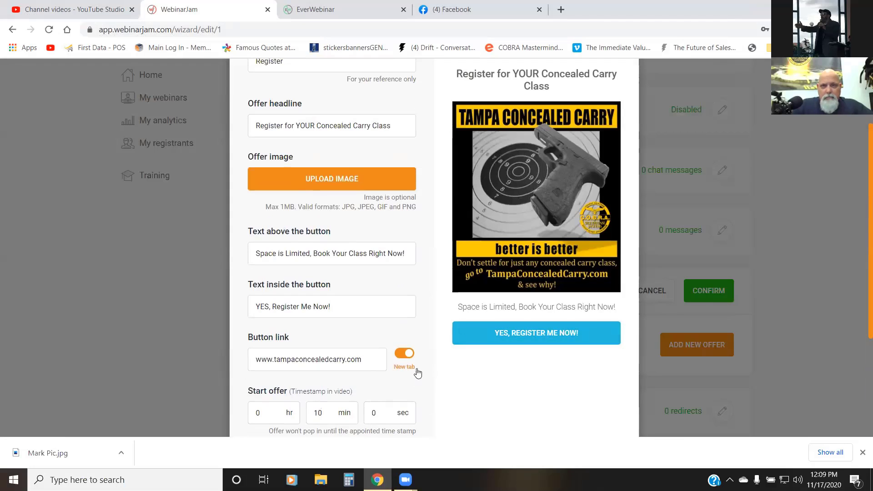
{"action": "scroll", "coordinate": [577, 150], "scroll_direction": "up", "scroll_amount": 1}
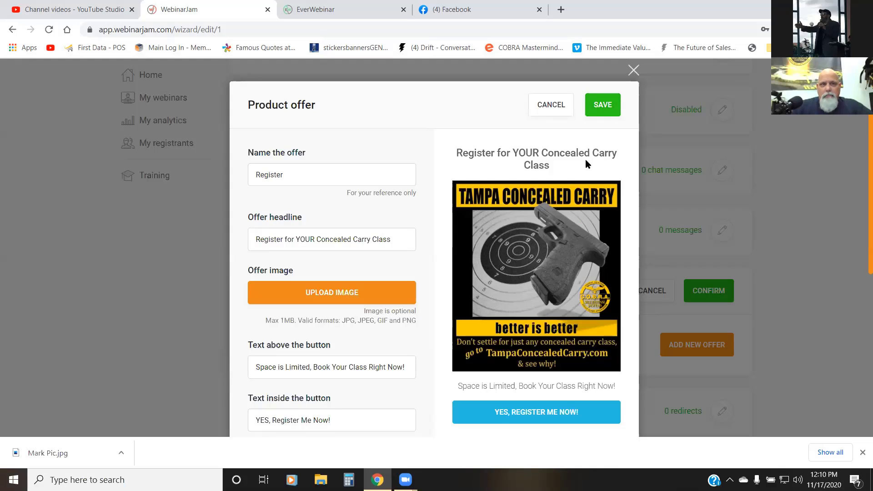
{"action": "scroll", "coordinate": [582, 166], "scroll_direction": "down", "scroll_amount": 3}
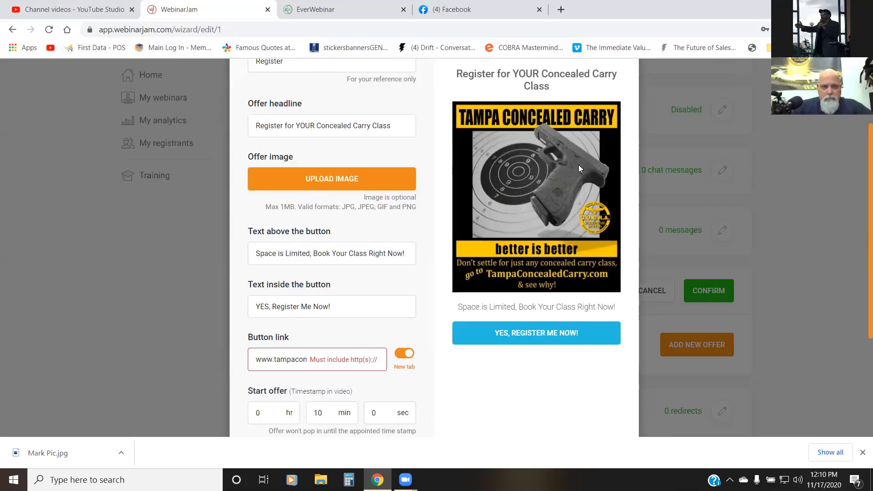
{"action": "scroll", "coordinate": [521, 212], "scroll_direction": "down", "scroll_amount": 3}
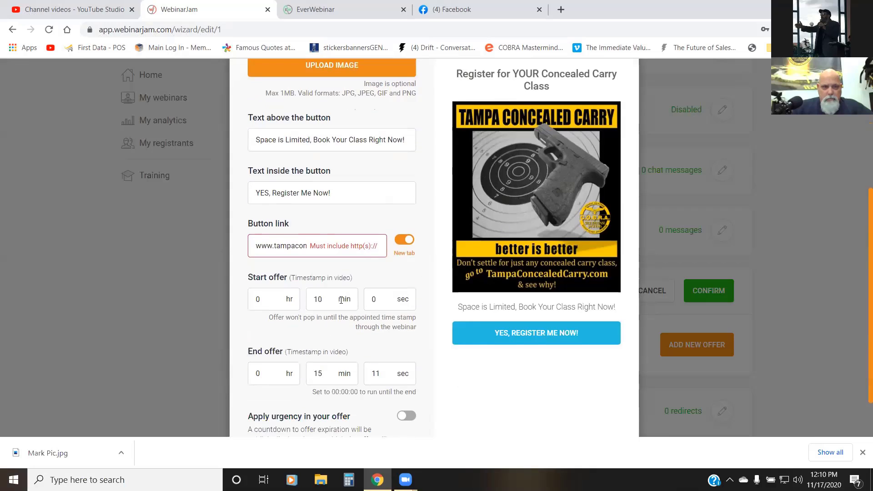
{"action": "left_click", "coordinate": [256, 246]}
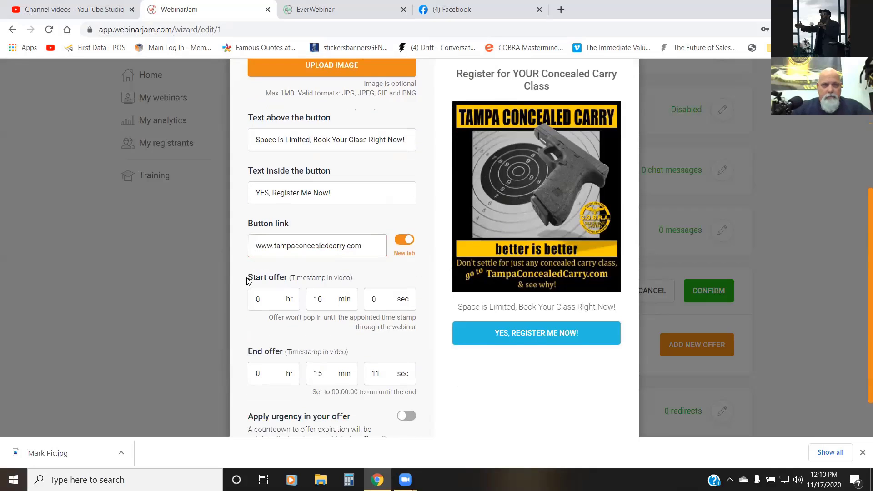
{"action": "type", "text": "htt"}
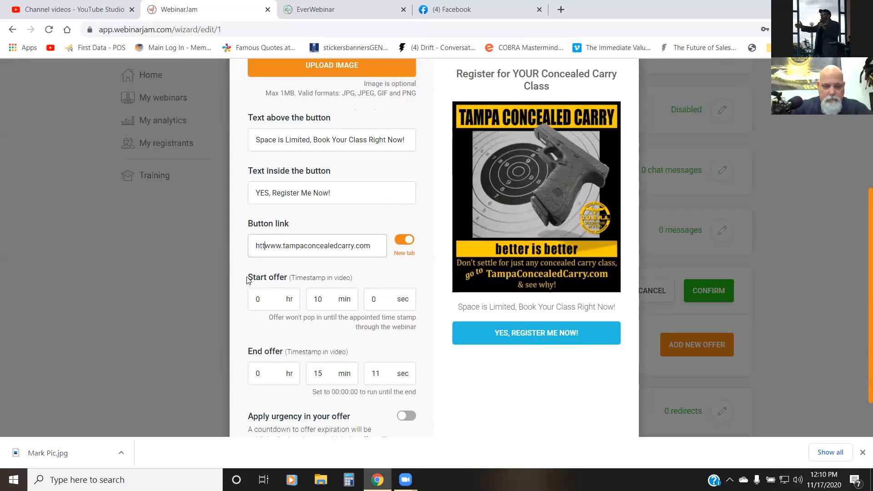
{"action": "type", "text": "ps://"}
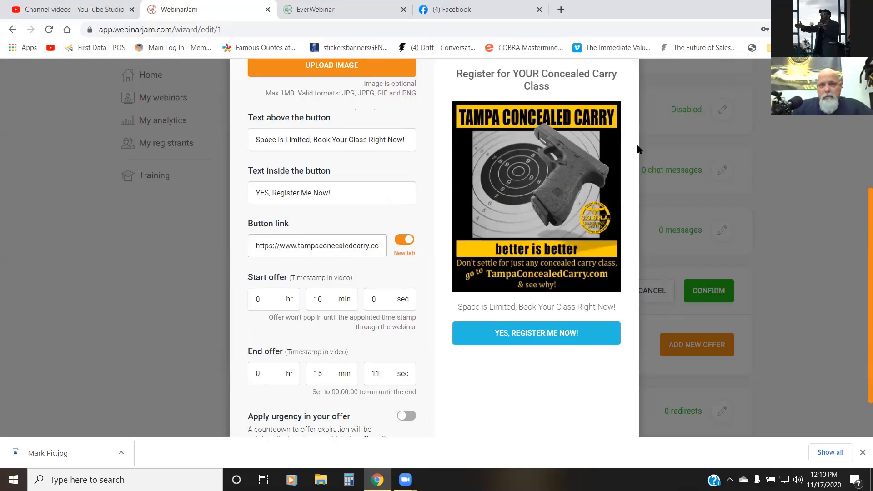
{"action": "scroll", "coordinate": [601, 144], "scroll_direction": "up", "scroll_amount": 5}
{"action": "left_click", "coordinate": [602, 97]}
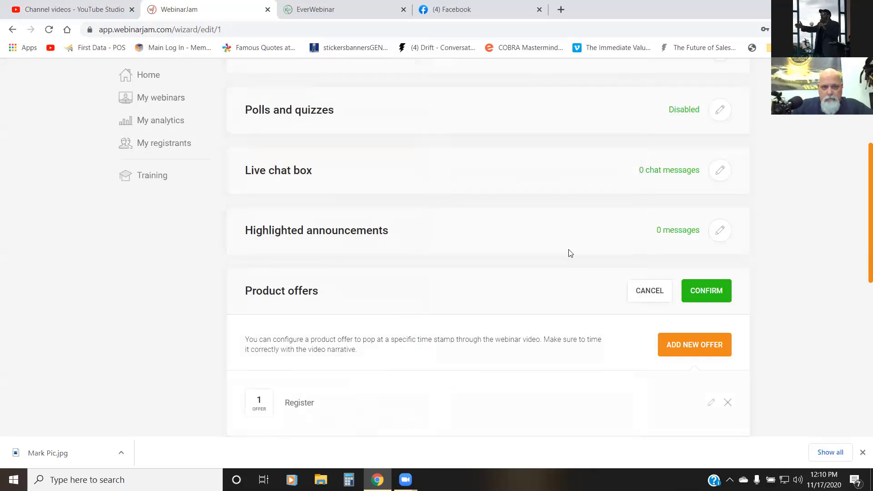
Step: Confirm the Product offers section of the Live stage with the Register offer in it
{"action": "scroll", "coordinate": [550, 249], "scroll_direction": "down", "scroll_amount": 3}
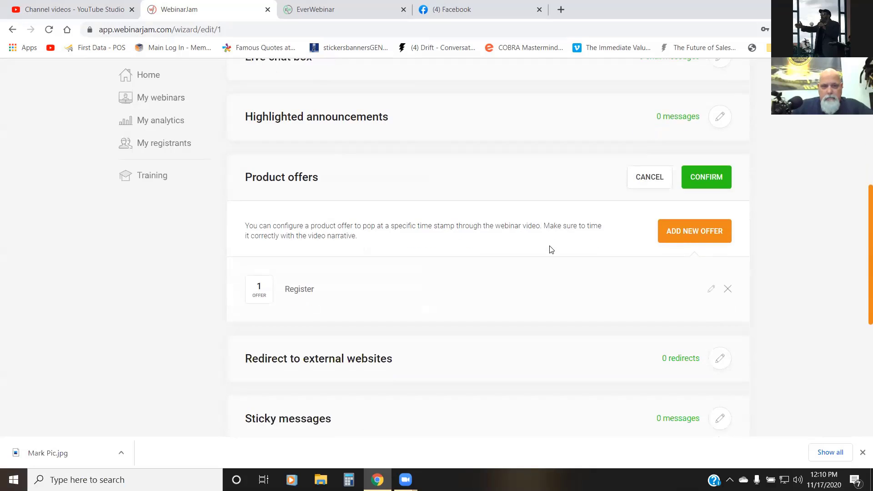
{"action": "scroll", "coordinate": [551, 249], "scroll_direction": "down", "scroll_amount": 4}
{"action": "scroll", "coordinate": [553, 248], "scroll_direction": "down", "scroll_amount": 1}
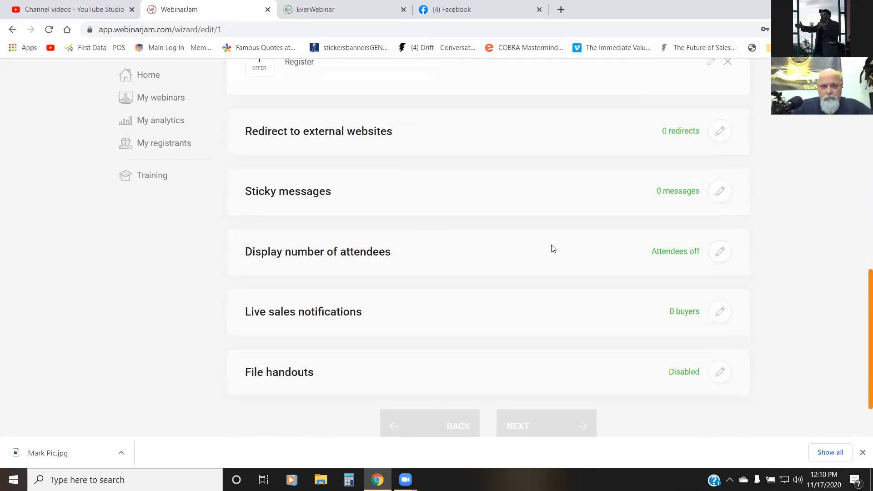
{"action": "scroll", "coordinate": [552, 245], "scroll_direction": "up", "scroll_amount": 6}
{"action": "scroll", "coordinate": [559, 244], "scroll_direction": "up", "scroll_amount": 5}
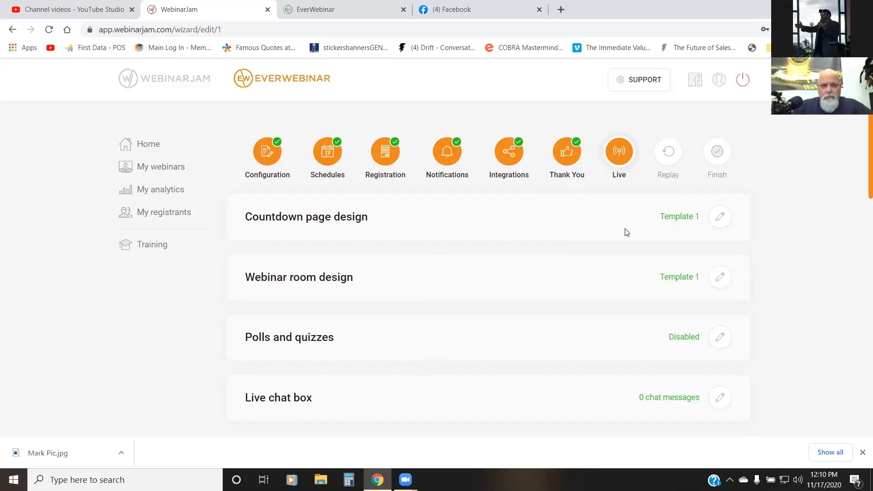
{"action": "scroll", "coordinate": [616, 236], "scroll_direction": "down", "scroll_amount": 5}
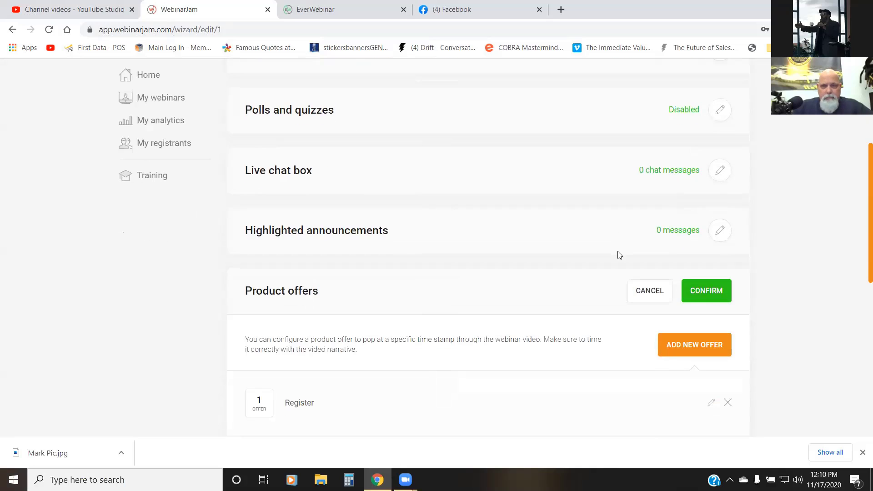
{"action": "left_click", "coordinate": [696, 296]}
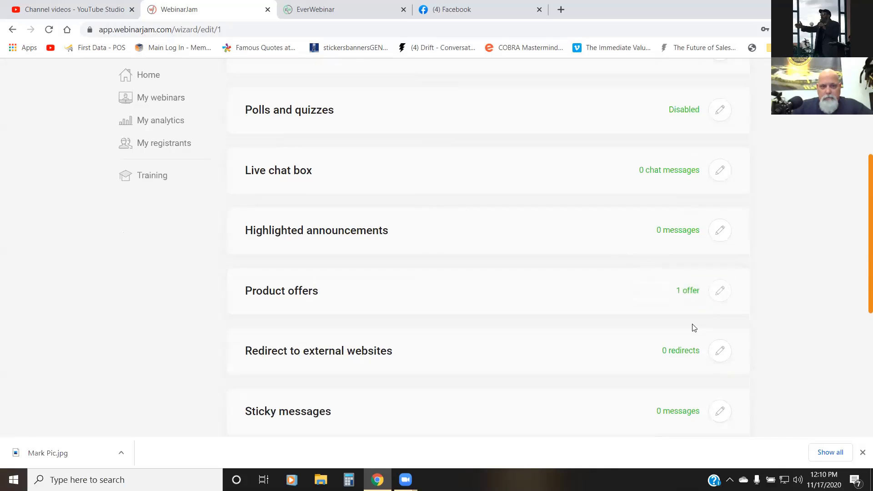
Step: Add another product offer in the Live stage and name it "Register 5 mins"
{"action": "left_click", "coordinate": [719, 297]}
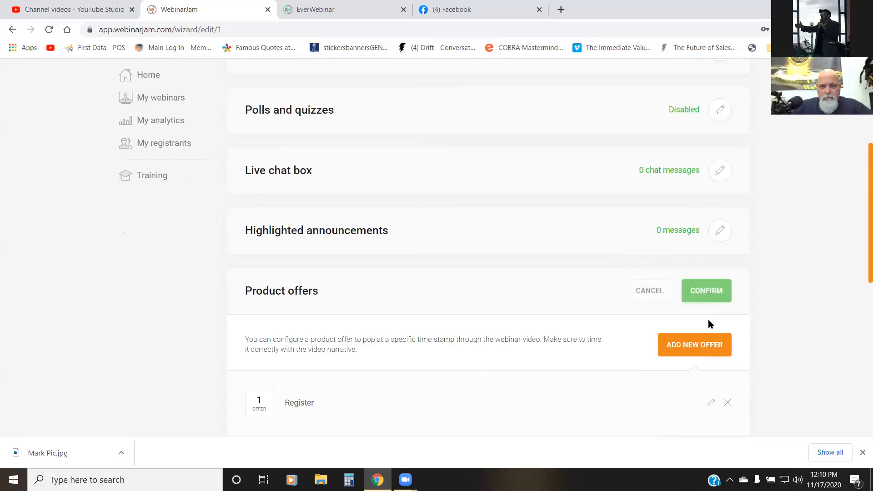
{"action": "left_click", "coordinate": [687, 349]}
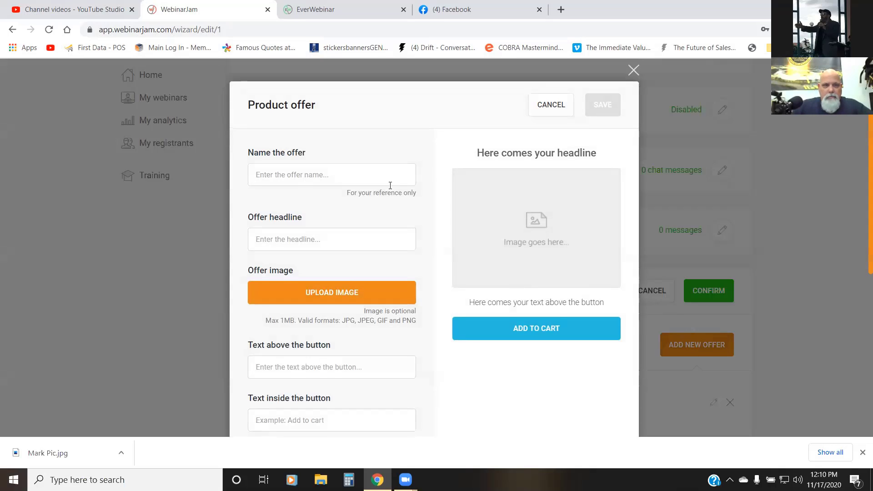
{"action": "left_click", "coordinate": [338, 181]}
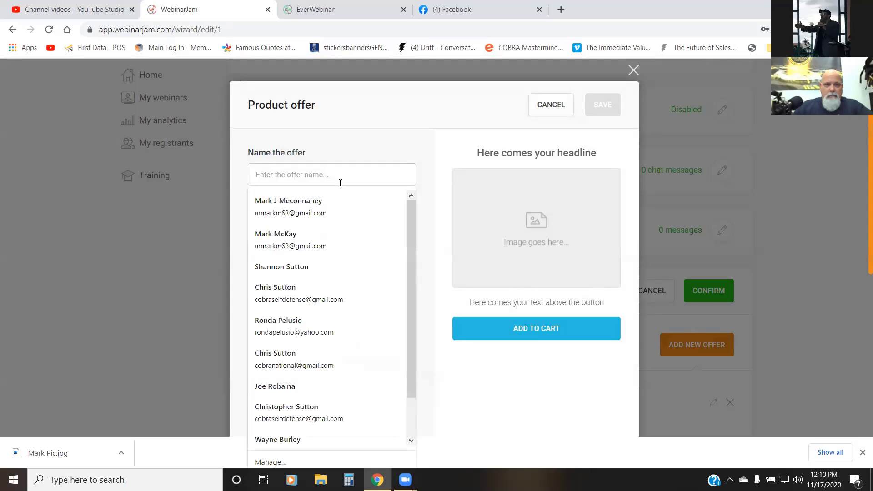
{"action": "type", "text": "Re"}
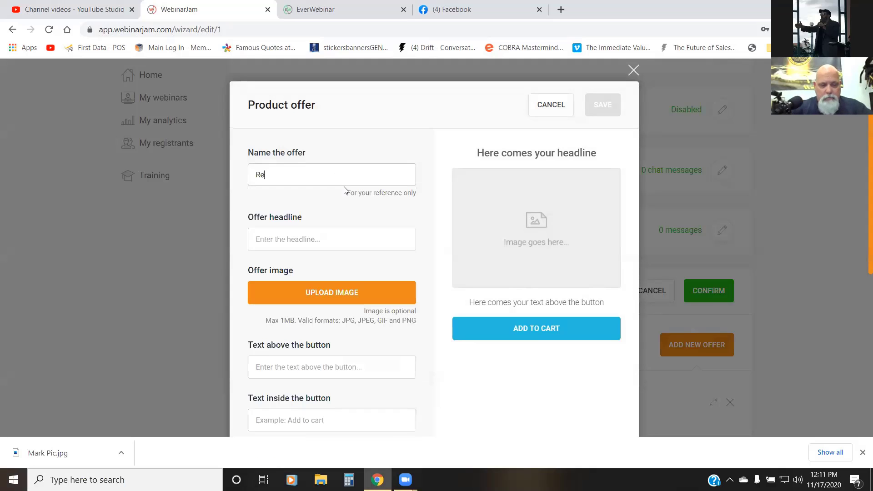
{"action": "type", "text": "gister 5 mins"}
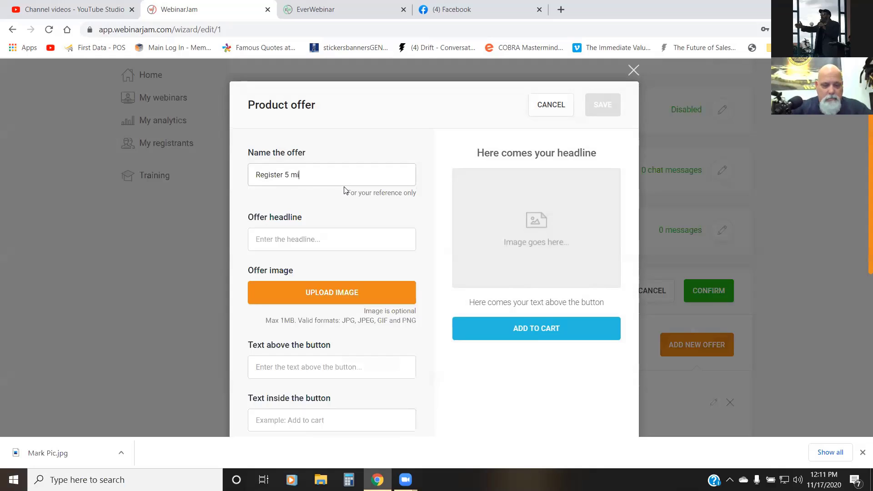
Step: Enter "Buy 1, Get 1 Half Off" as the headline of the Register 5 mins offer
{"action": "left_click", "coordinate": [357, 244]}
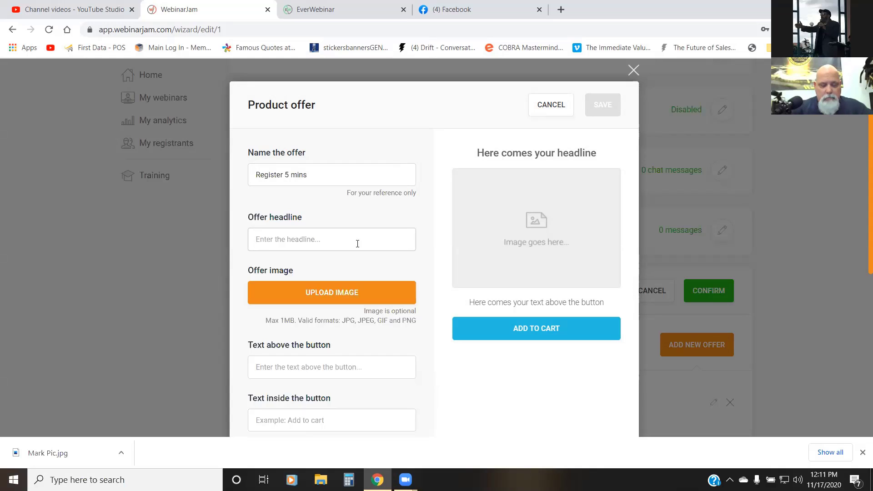
{"action": "type", "text": "Buy "}
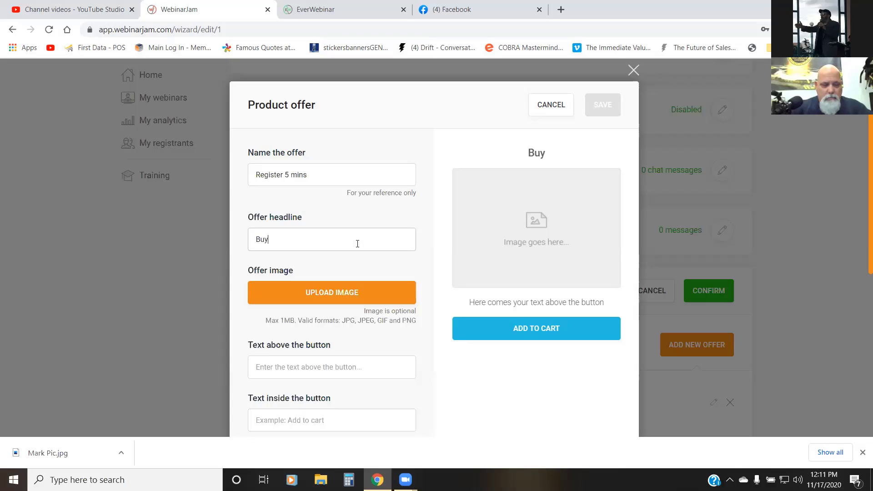
{"action": "type", "text": "1"}
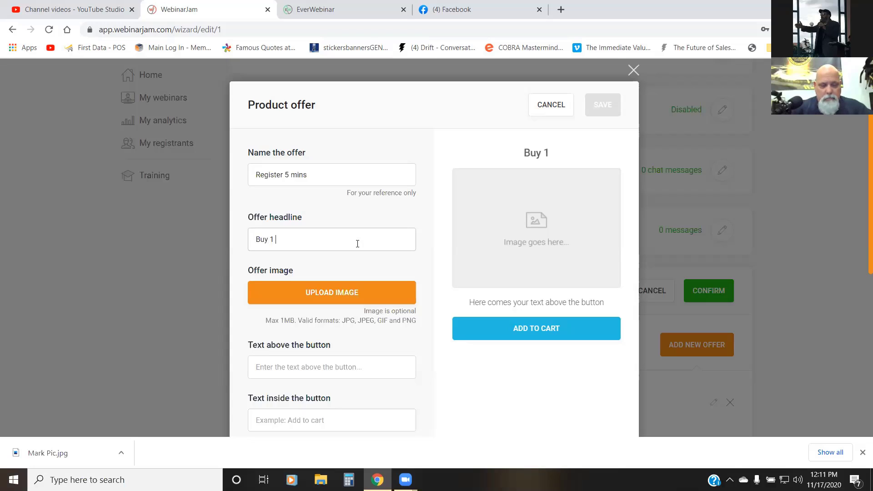
{"action": "type", "text": " Get 1 Half Off"}
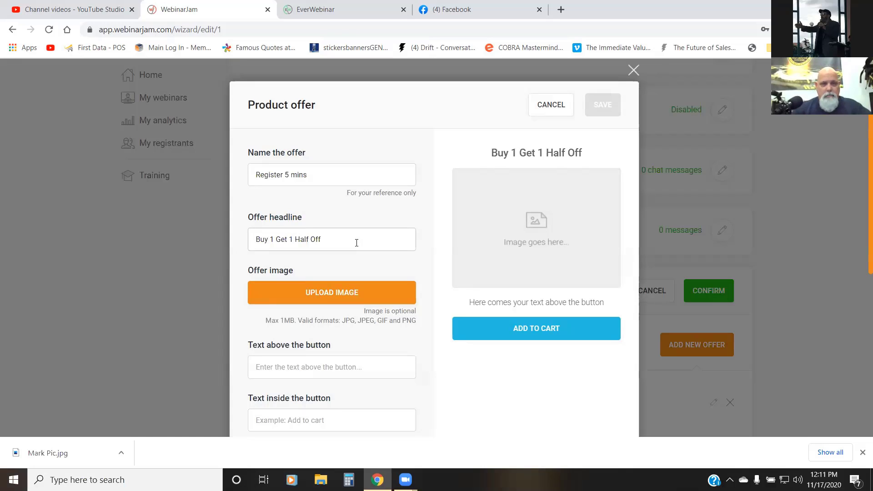
{"action": "left_click", "coordinate": [275, 239]}
{"action": "key", "text": "BackSpace"}
{"action": "type", "text": ", "}
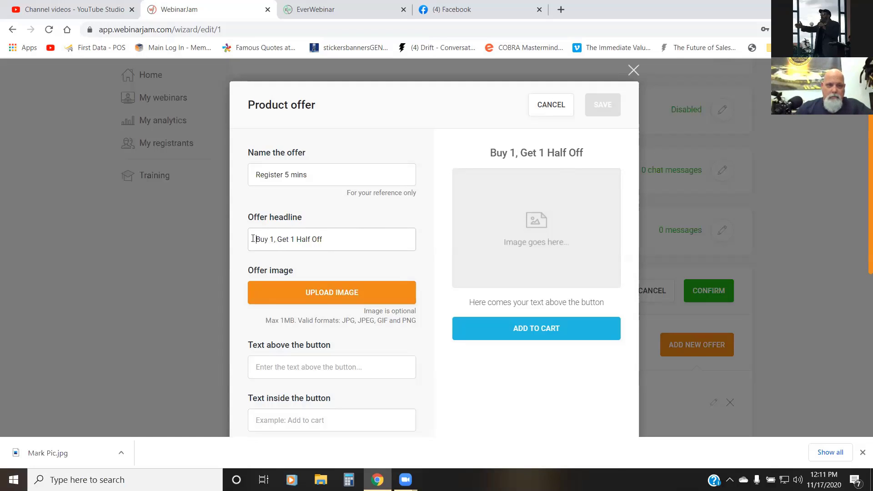
{"action": "type", "text": "RE"}
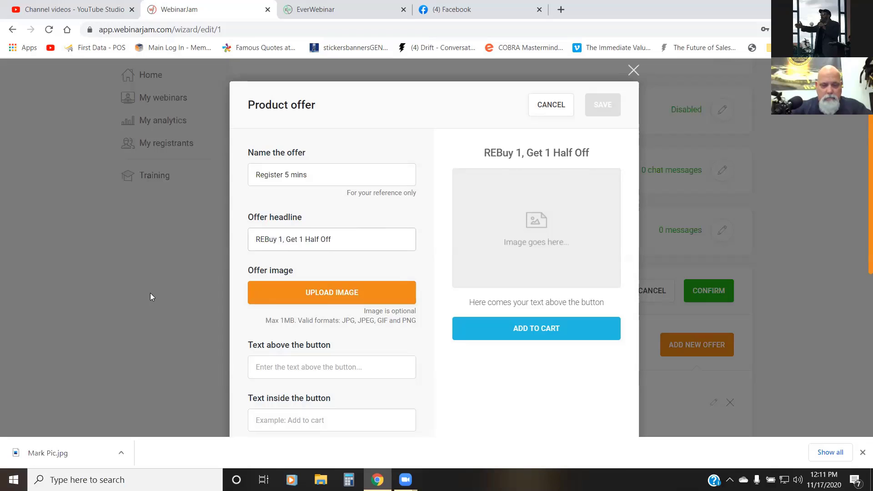
Step: Extend the offer headline to read "Register Now & Buy 1, Get 1 Half Off!"
{"action": "key", "text": "BackSpace"}
{"action": "type", "text": "egister Now"}
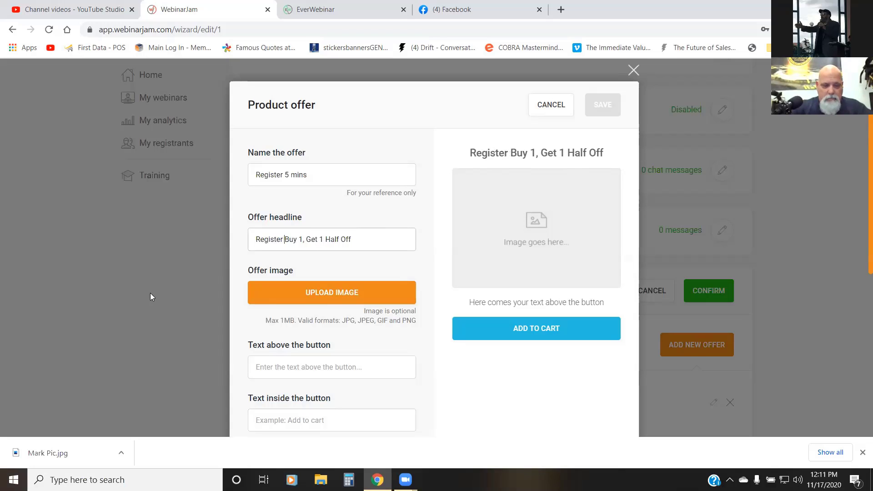
{"action": "type", "text": " &"}
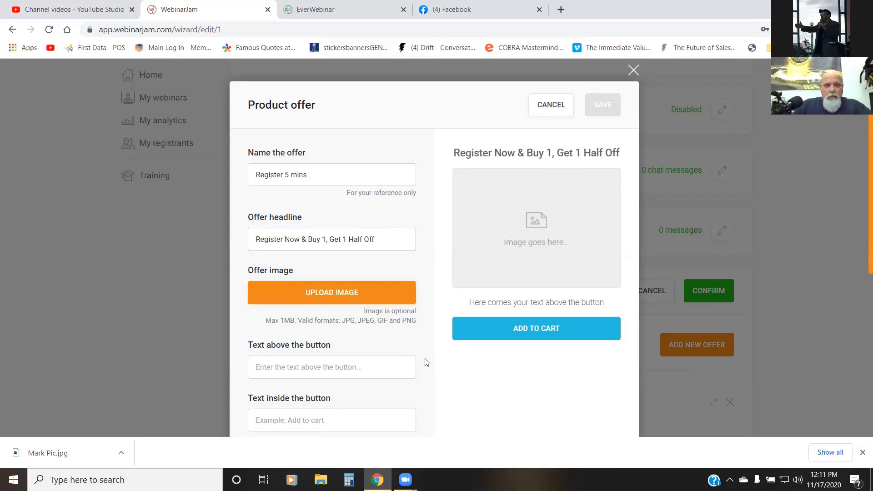
{"action": "left_click", "coordinate": [379, 240]}
{"action": "type", "text": "!"}
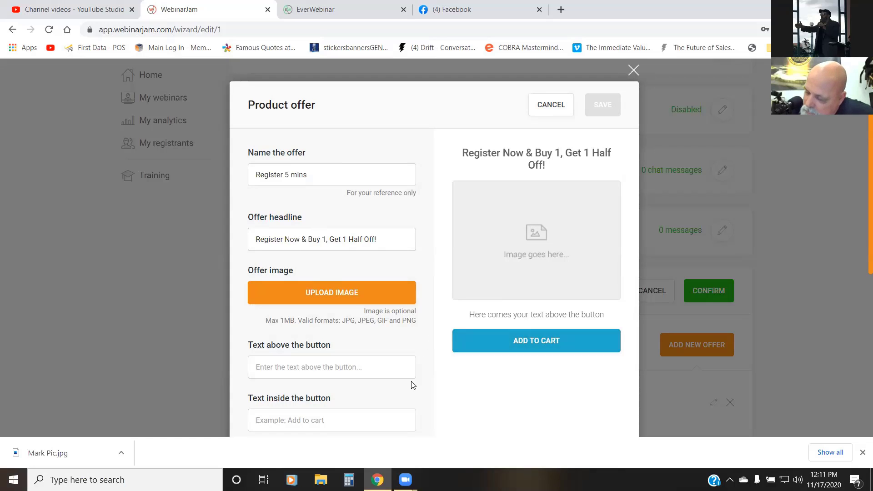
Step: Upload the TCC3 picture from the CCC folder as the offer image and set the text above the button to "SPECIAL OFFER!"
{"action": "left_click", "coordinate": [343, 295]}
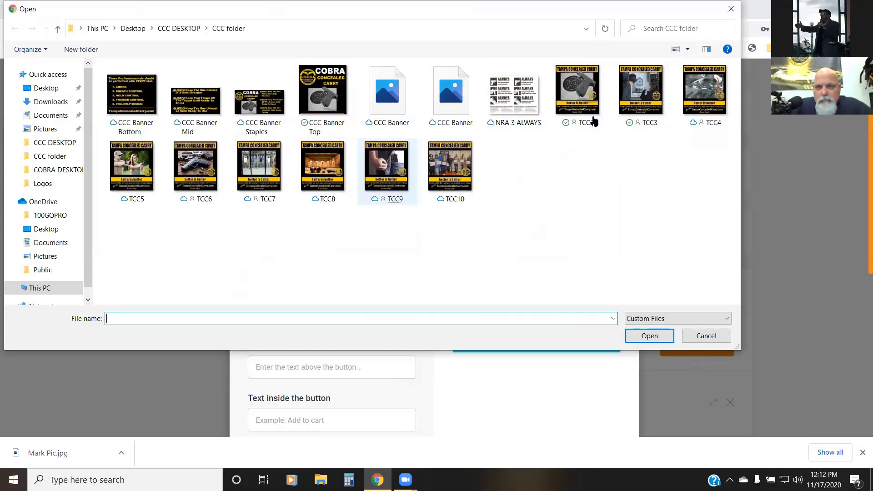
{"action": "double_click", "coordinate": [640, 97]}
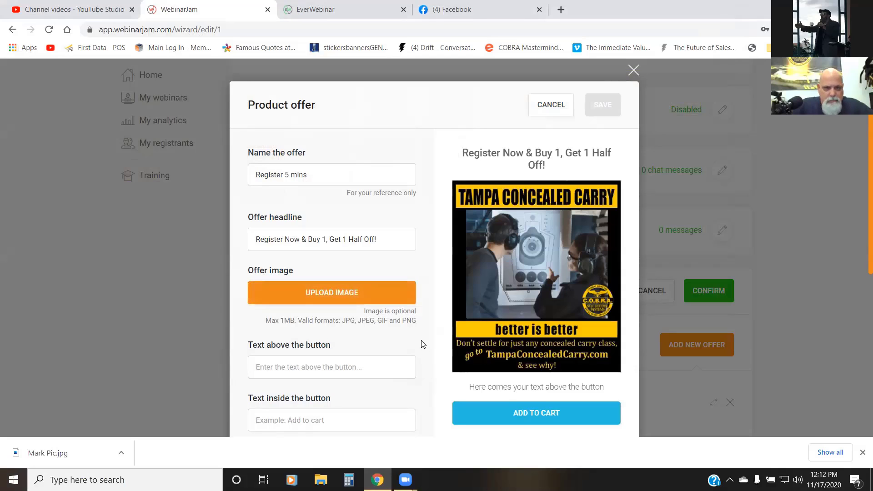
{"action": "scroll", "coordinate": [428, 338], "scroll_direction": "down", "scroll_amount": 2}
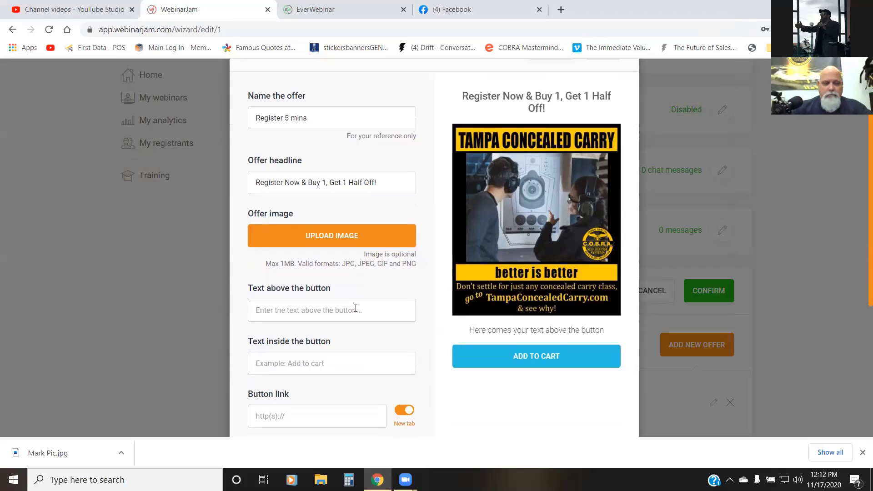
{"action": "type", "text": "SPEC"}
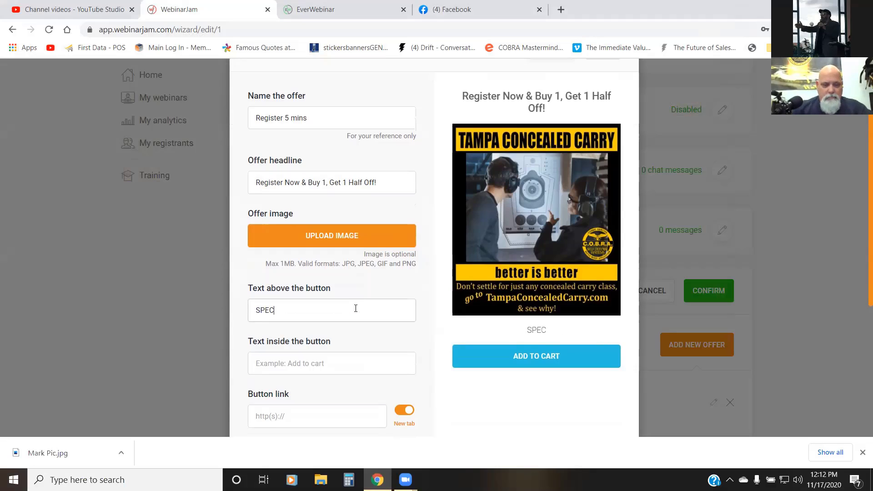
{"action": "type", "text": "IAL OFFER"}
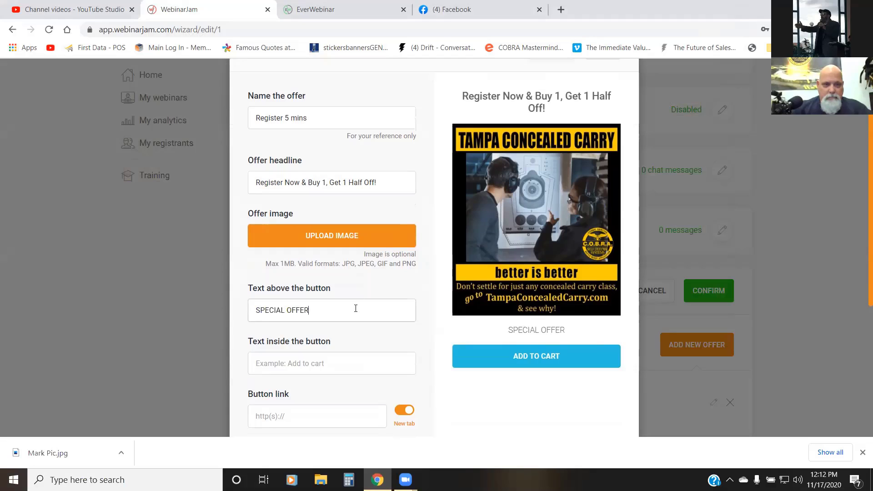
{"action": "type", "text": "!"}
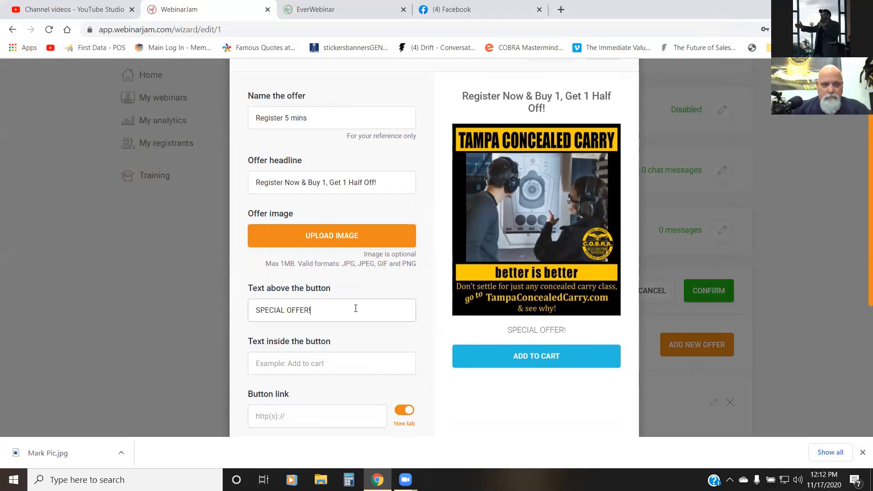
Step: Set the text inside the offer's button to "Buy 1, Get 1 50% Off"
{"action": "left_click", "coordinate": [288, 363]}
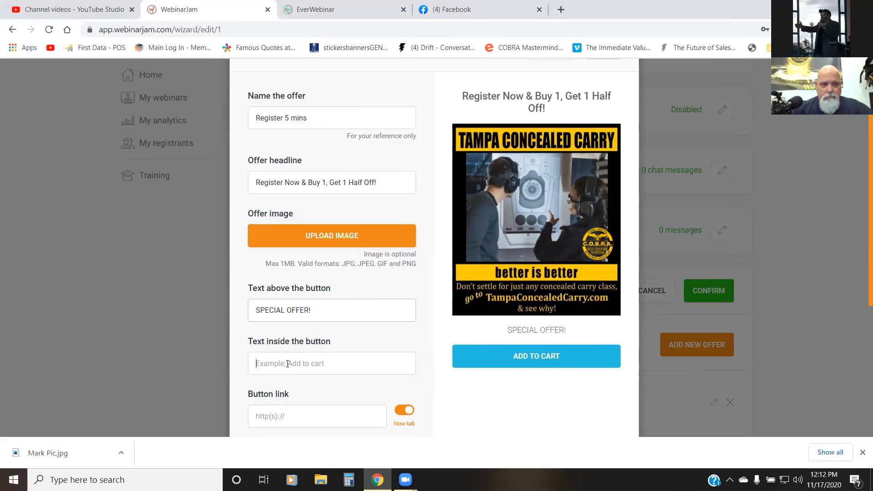
{"action": "type", "text": "Buy "}
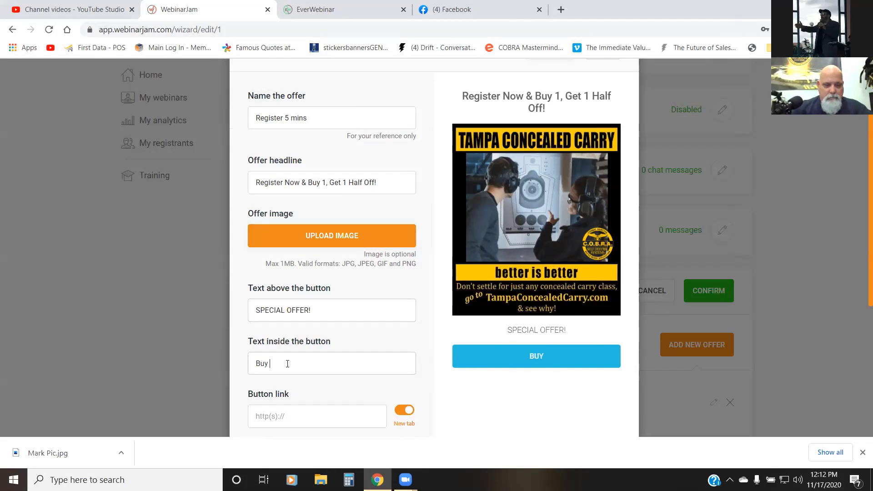
{"action": "type", "text": "1"}
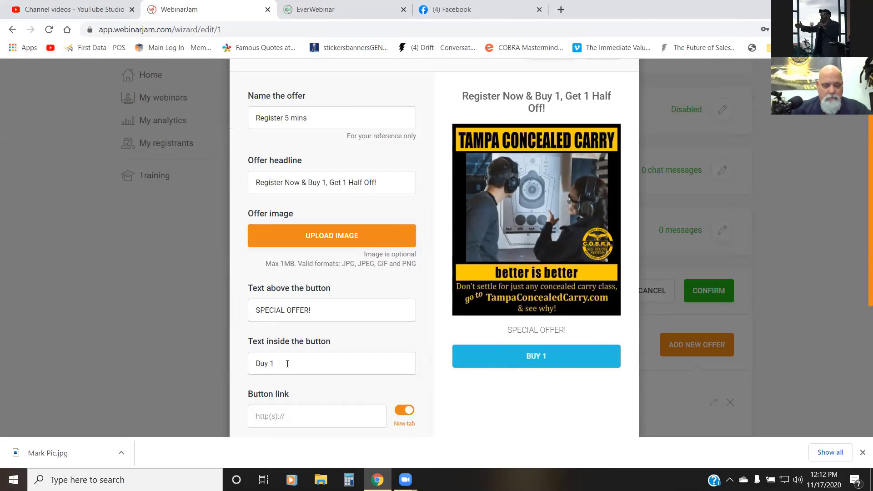
{"action": "type", "text": ", Get"}
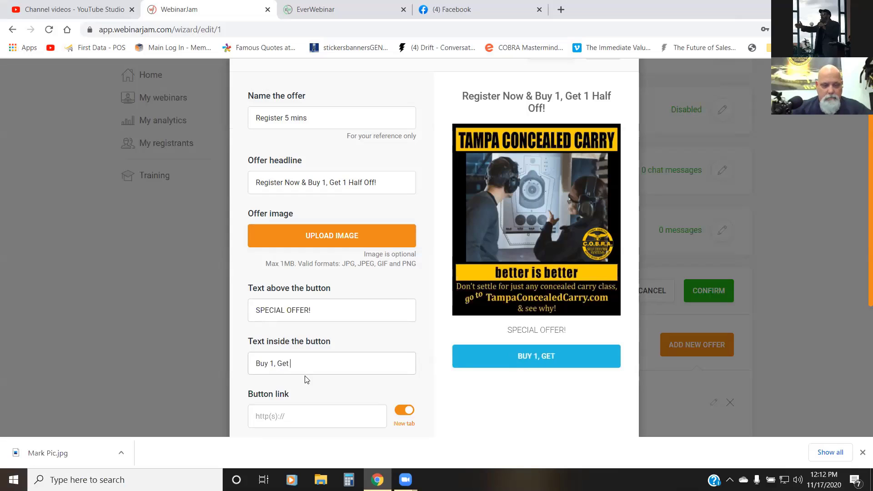
{"action": "type", "text": " 1 50"}
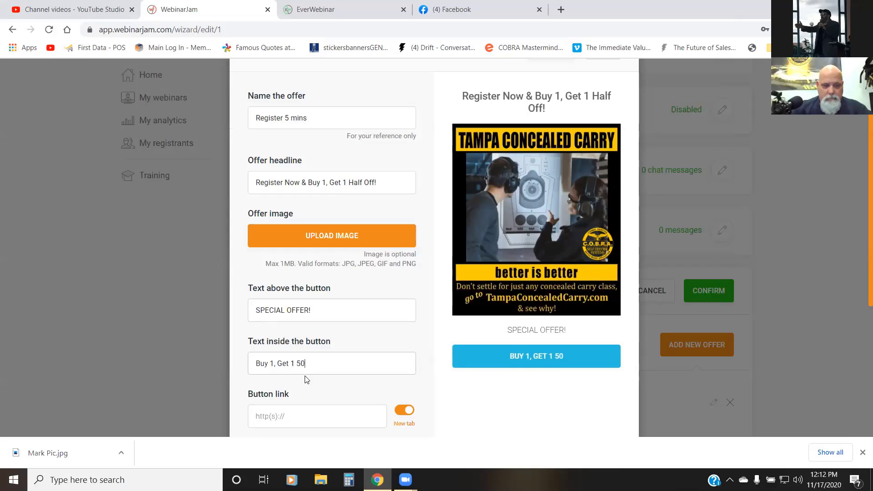
{"action": "type", "text": "5"}
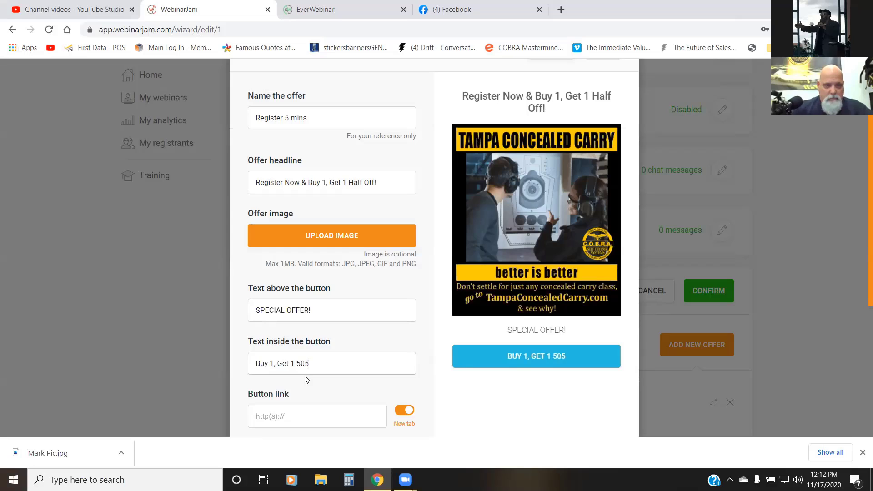
{"action": "key", "text": "BackSpace"}
{"action": "type", "text": "%"}
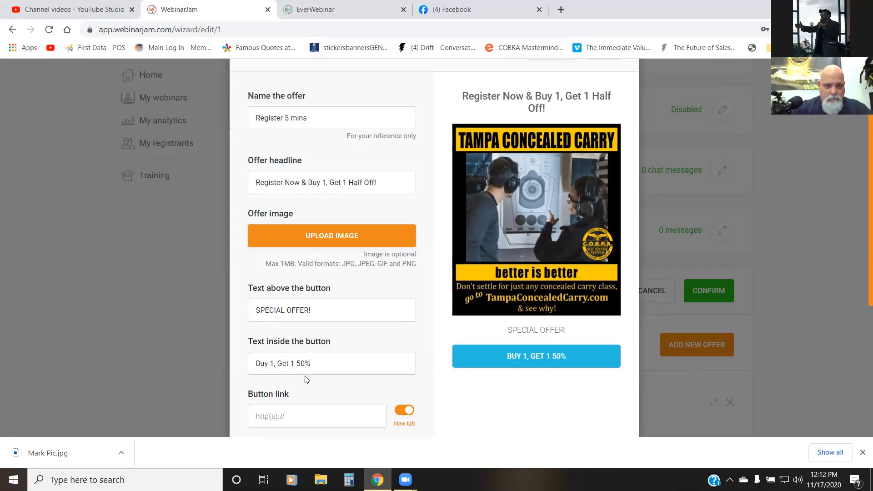
{"action": "type", "text": " Off"}
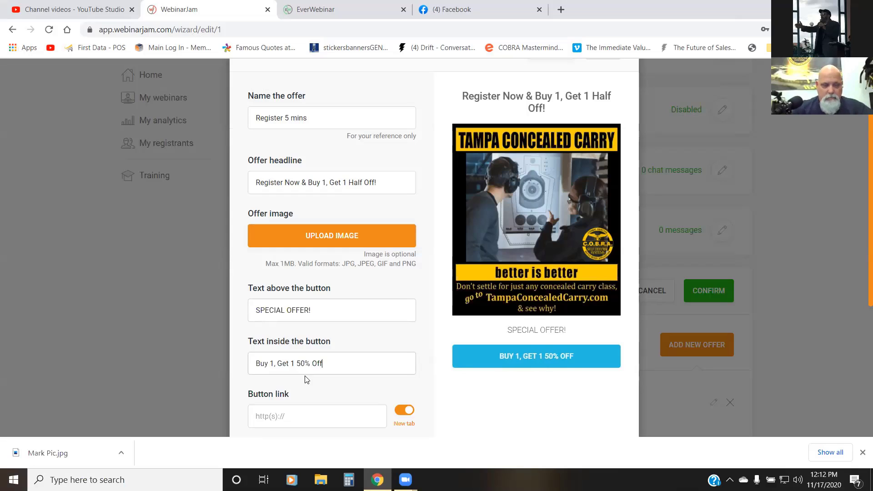
{"action": "left_click", "coordinate": [287, 416]}
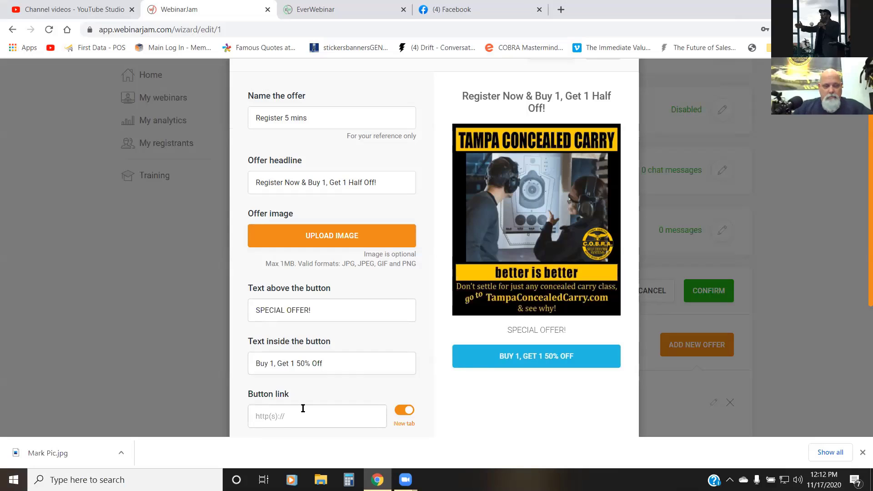
{"action": "scroll", "coordinate": [354, 394], "scroll_direction": "down", "scroll_amount": 3}
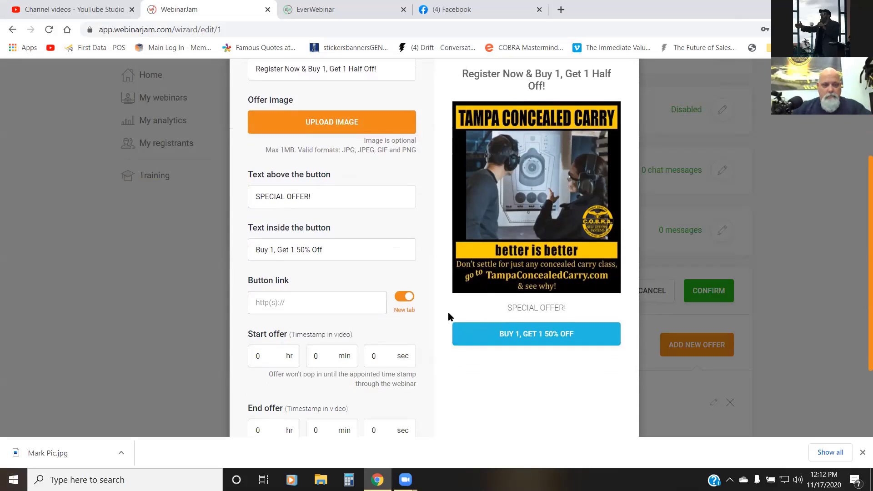
{"action": "type", "text": "https://"}
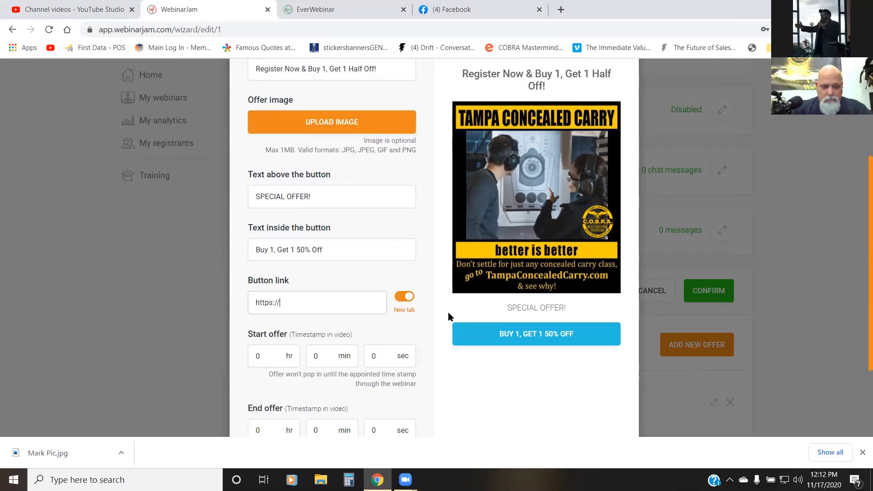
{"action": "type", "text": "www."}
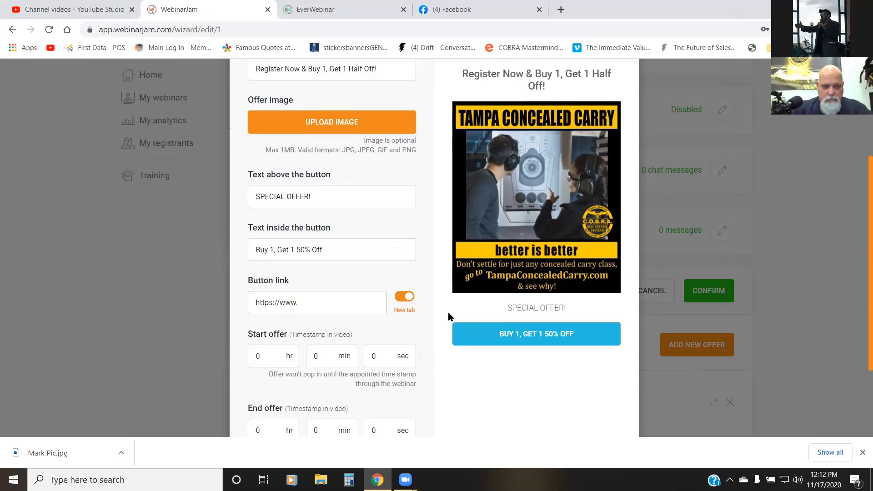
{"action": "type", "text": "tampaconcealed"}
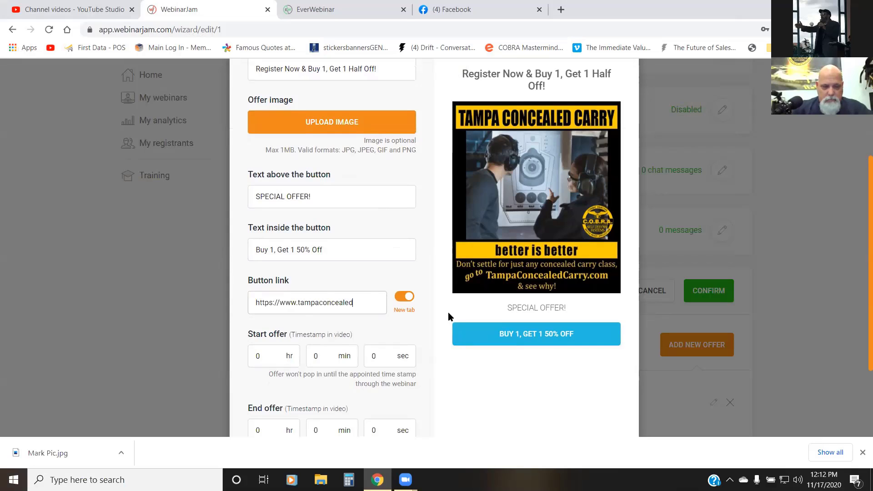
{"action": "type", "text": "carry."}
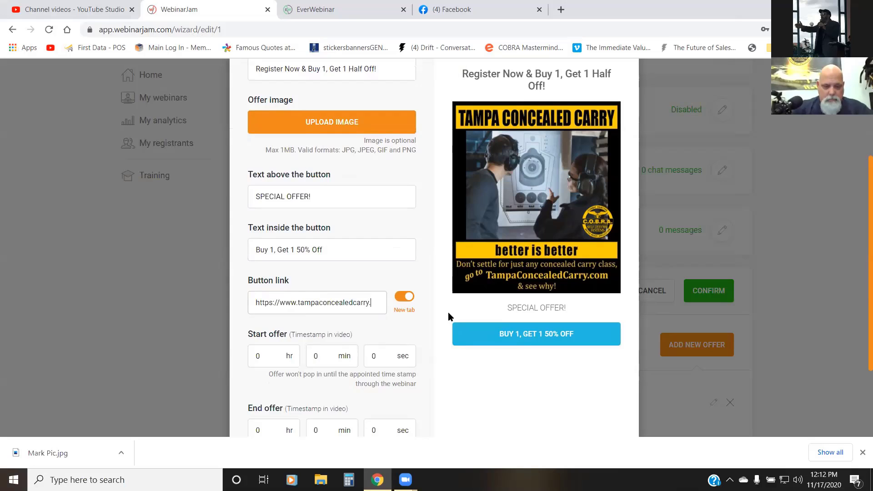
{"action": "type", "text": "com"}
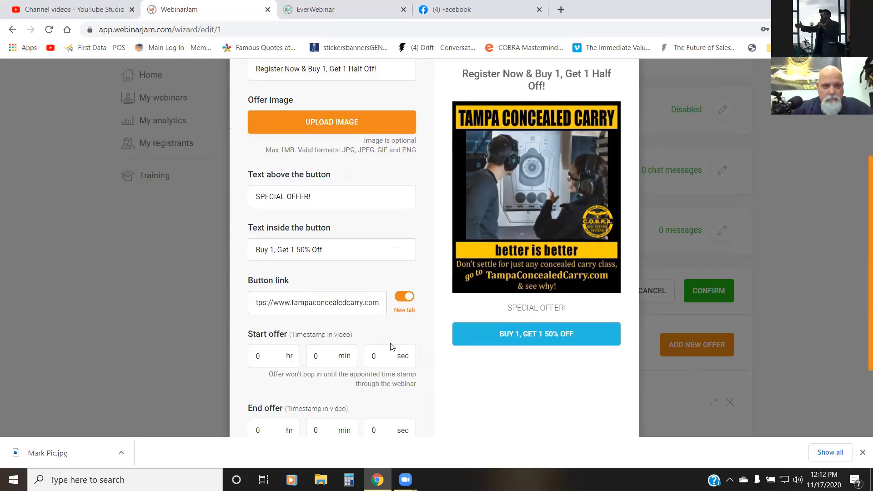
Step: Set the offer's start timestamp in the video to 0 hr 5 min 0 sec
{"action": "scroll", "coordinate": [395, 307], "scroll_direction": "down", "scroll_amount": 3}
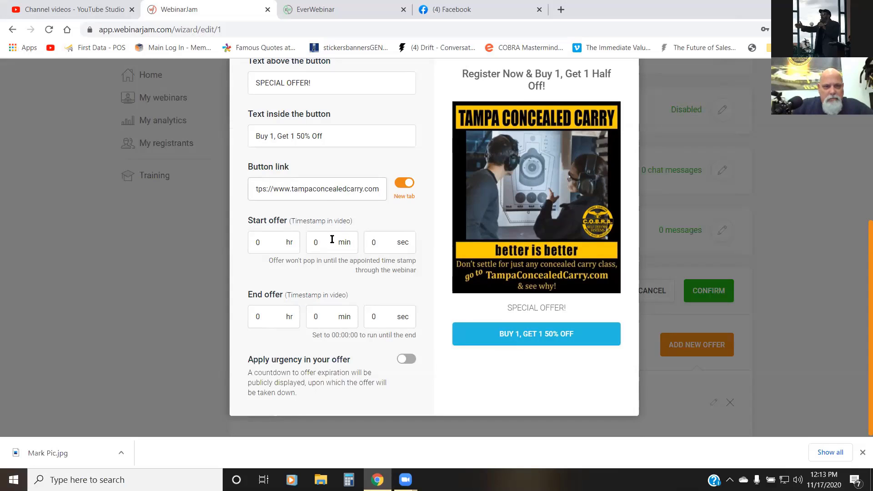
{"action": "left_click", "coordinate": [263, 245]}
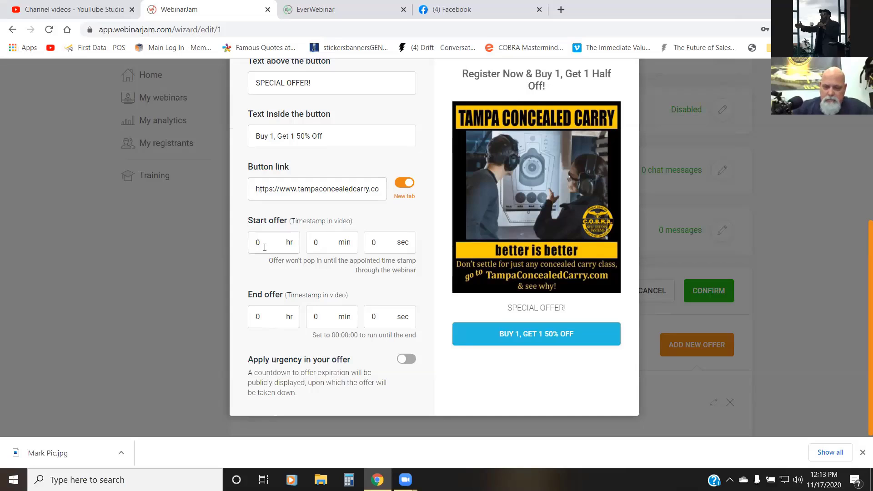
{"action": "key", "text": "BackSpace"}
{"action": "type", "text": "0"}
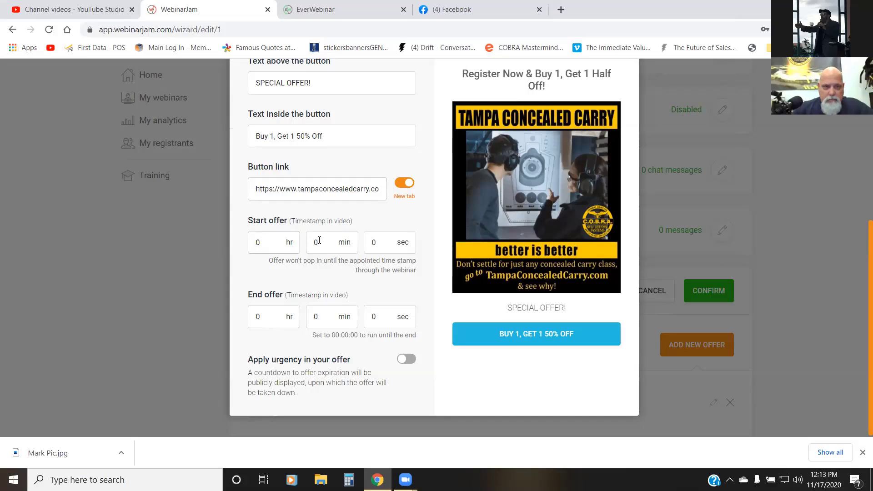
{"action": "left_click", "coordinate": [318, 241]}
{"action": "key", "text": "BackSpace"}
{"action": "type", "text": "5"}
{"action": "left_click_drag", "start_coordinate": [378, 241], "coordinate": [368, 241]}
Step: Set the offer's end timestamp in the video to 0 hr 6 min 0 sec
{"action": "left_click_drag", "start_coordinate": [316, 313], "coordinate": [311, 312]}
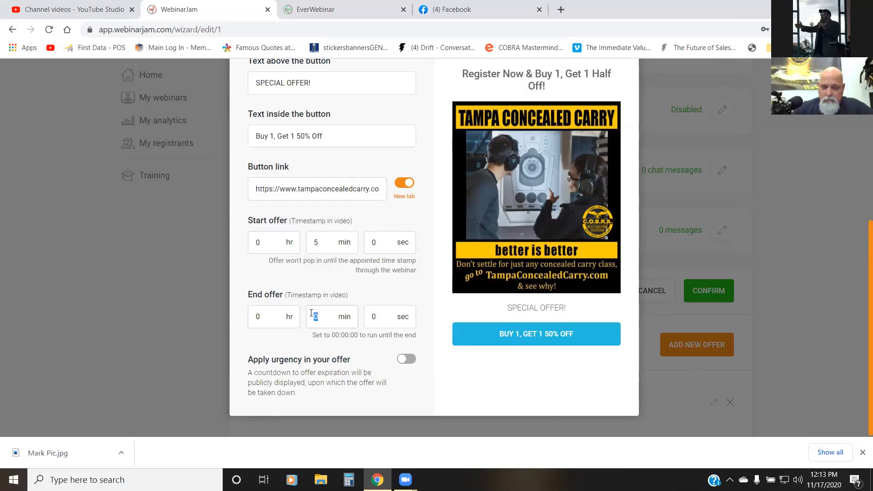
{"action": "type", "text": "6"}
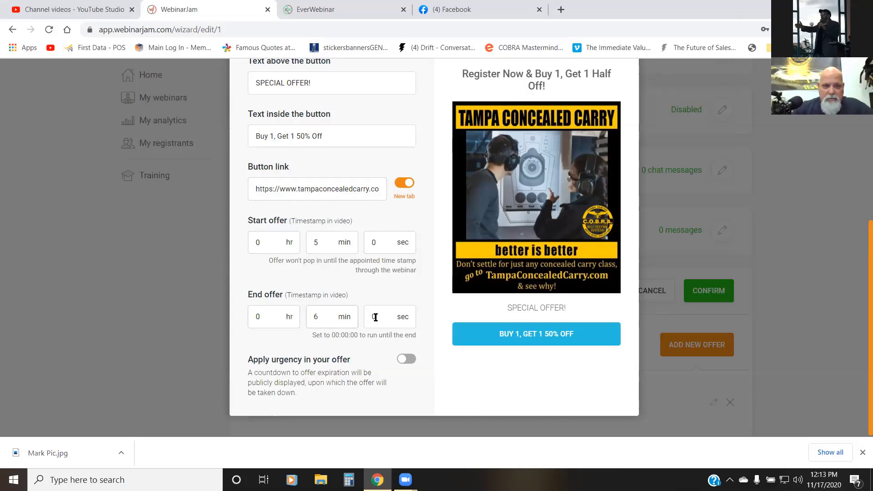
{"action": "left_click_drag", "start_coordinate": [375, 317], "coordinate": [367, 316]}
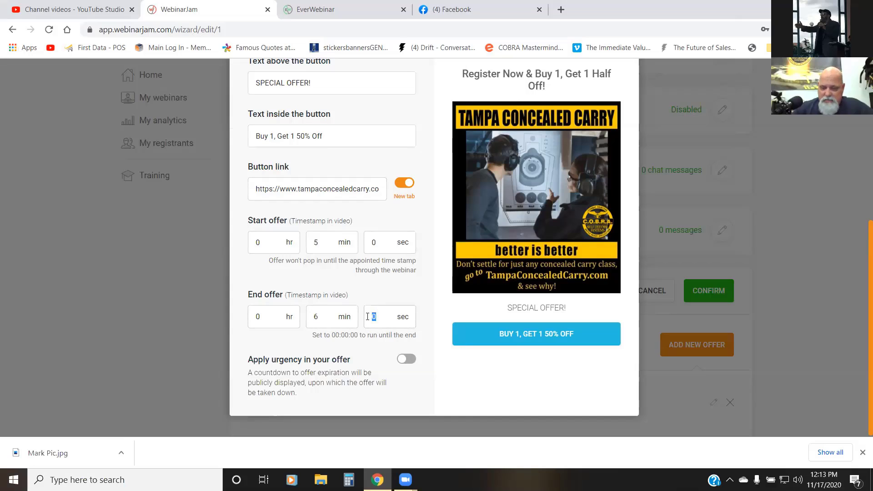
Step: Extend the text above the offer's button to "SPECIAL OFFER! (60 Seconds Only)"
{"action": "scroll", "coordinate": [365, 303], "scroll_direction": "up", "scroll_amount": 4}
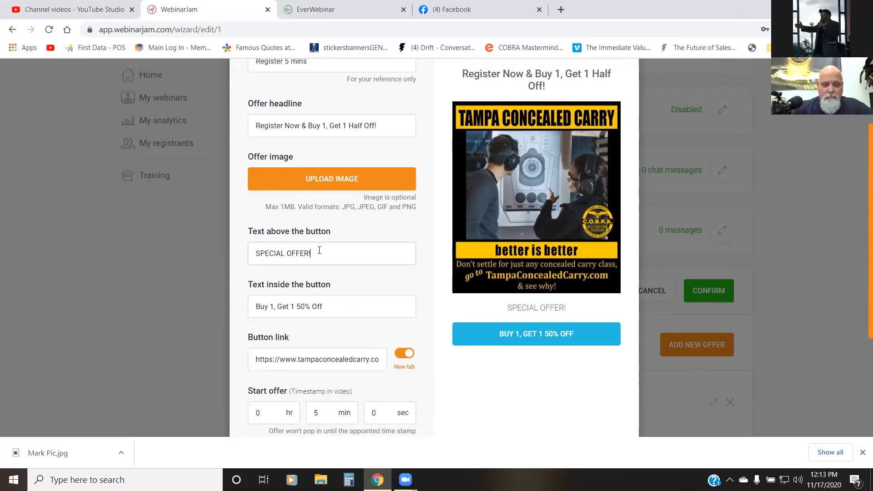
{"action": "type", "text": "("}
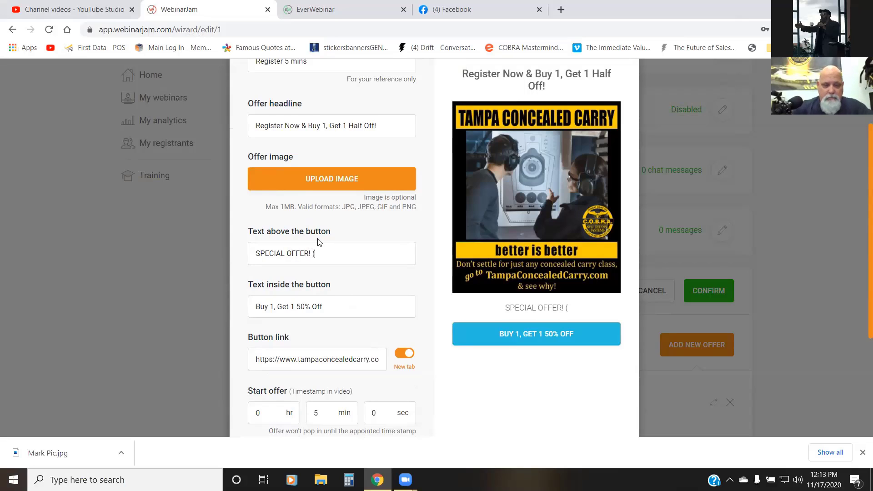
{"action": "type", "text": "60"}
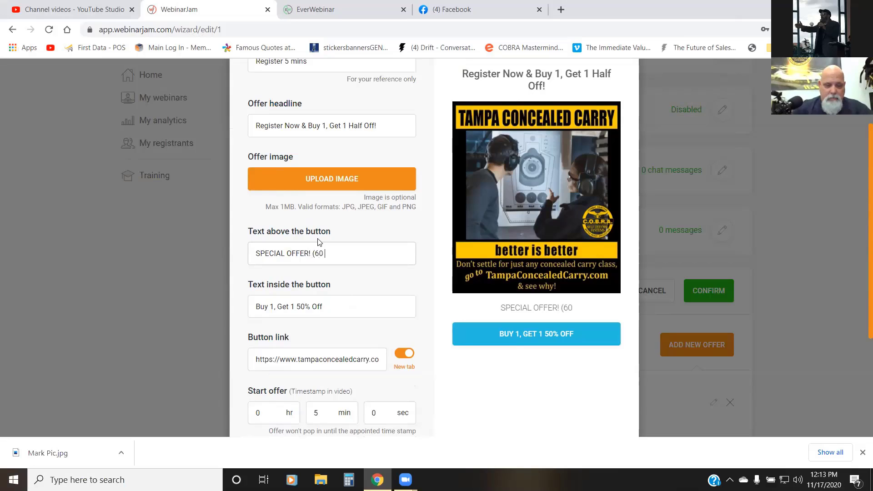
{"action": "type", "text": " Second"}
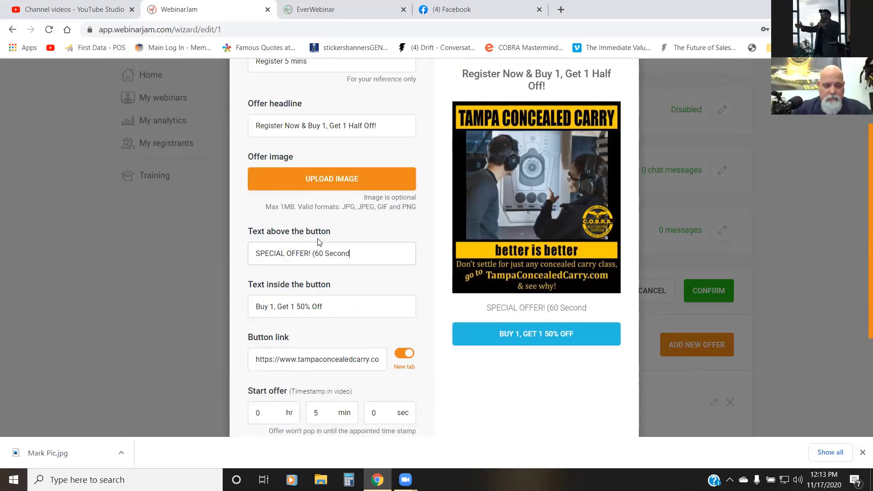
{"action": "type", "text": "s Only"}
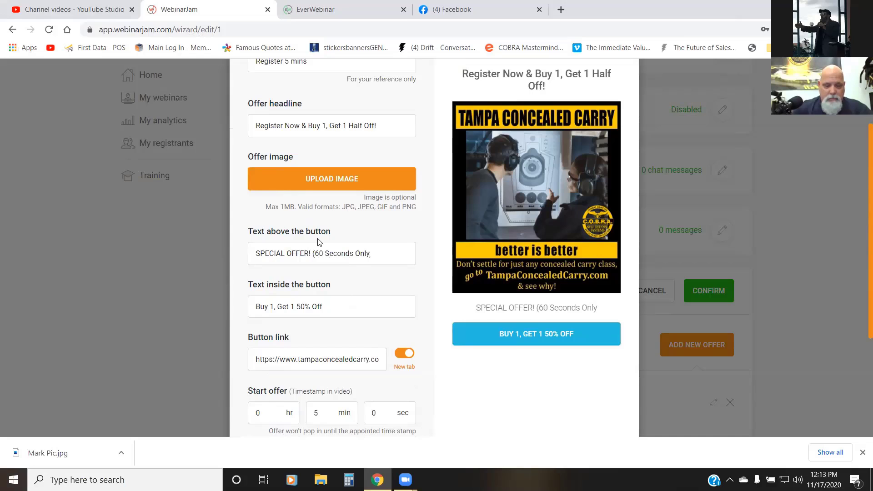
{"action": "type", "text": ")"}
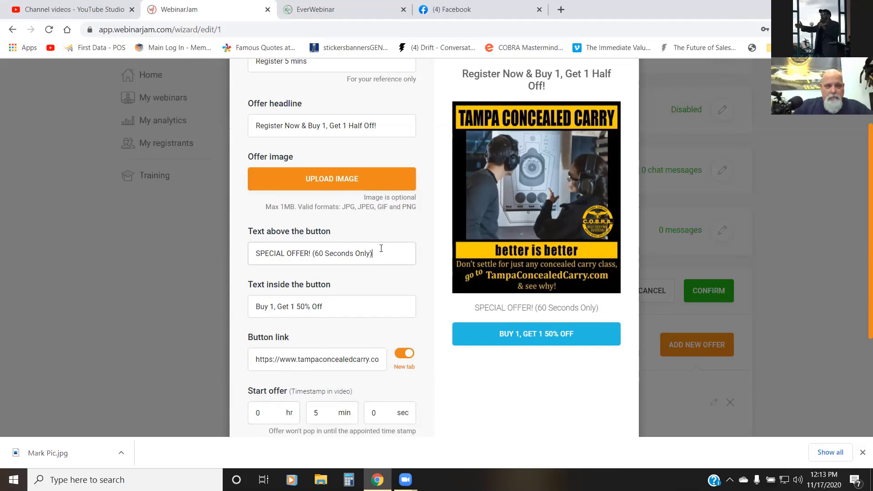
Step: Turn on the urgency countdown for the offer and set it to 0 hr 1 min 0 sec
{"action": "scroll", "coordinate": [411, 286], "scroll_direction": "down", "scroll_amount": 4}
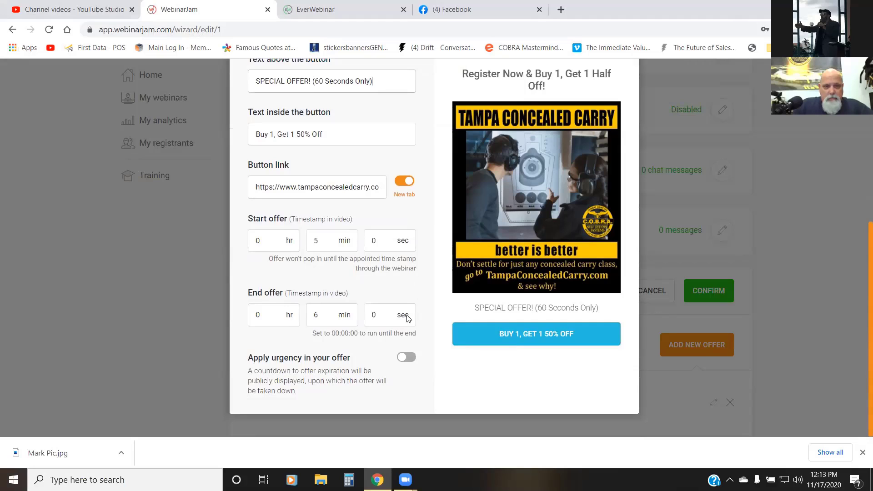
{"action": "left_click", "coordinate": [404, 358]}
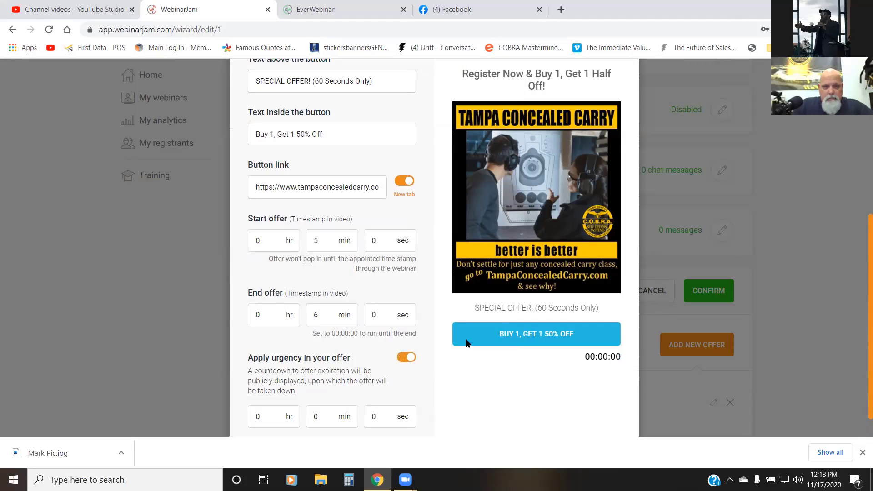
{"action": "scroll", "coordinate": [500, 318], "scroll_direction": "down", "scroll_amount": 1}
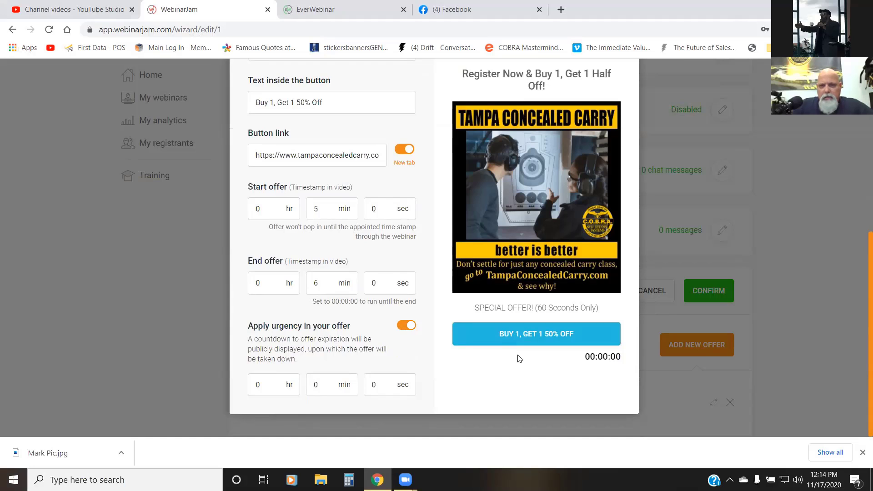
{"action": "scroll", "coordinate": [516, 357], "scroll_direction": "up", "scroll_amount": 4}
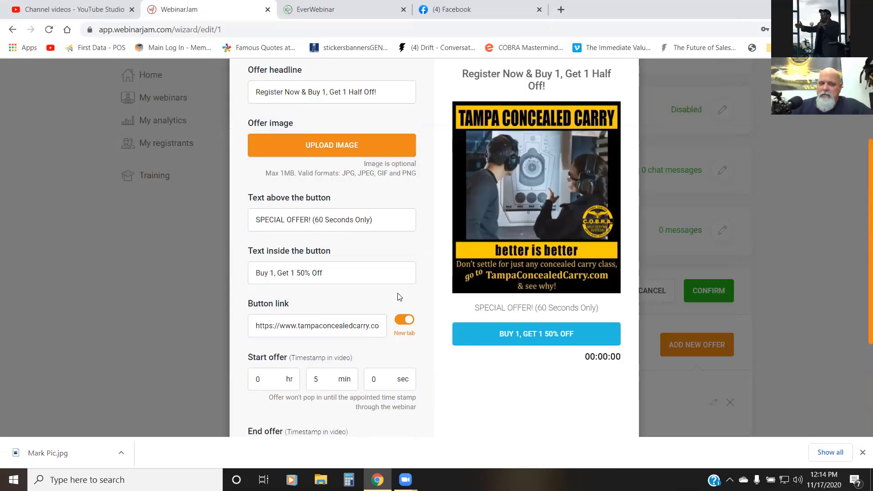
{"action": "scroll", "coordinate": [400, 285], "scroll_direction": "down", "scroll_amount": 4}
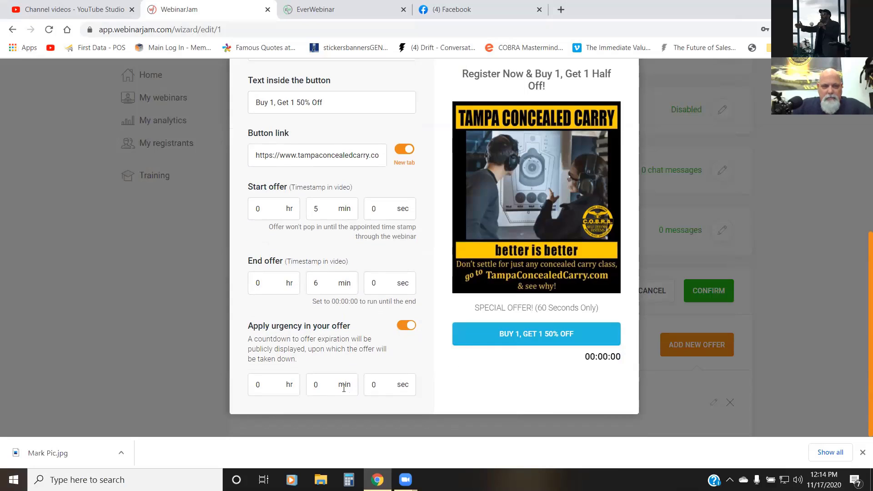
{"action": "left_click", "coordinate": [266, 390]}
{"action": "left_click", "coordinate": [318, 385]}
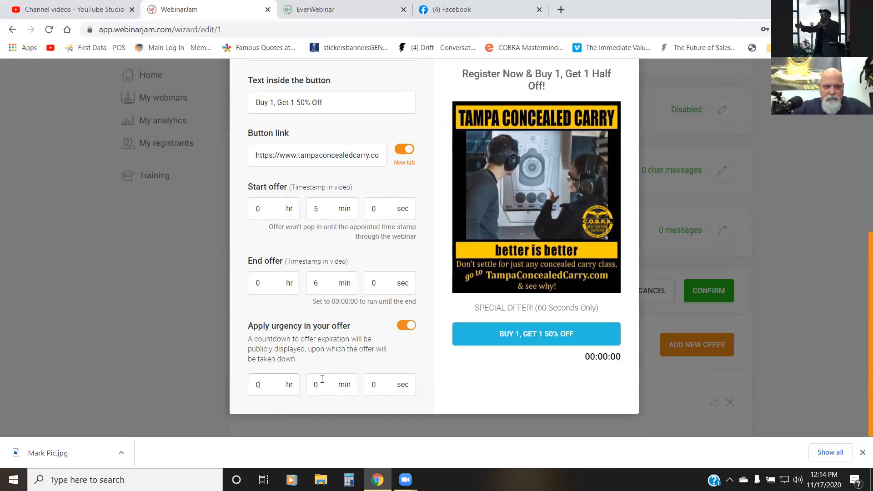
{"action": "type", "text": "1"}
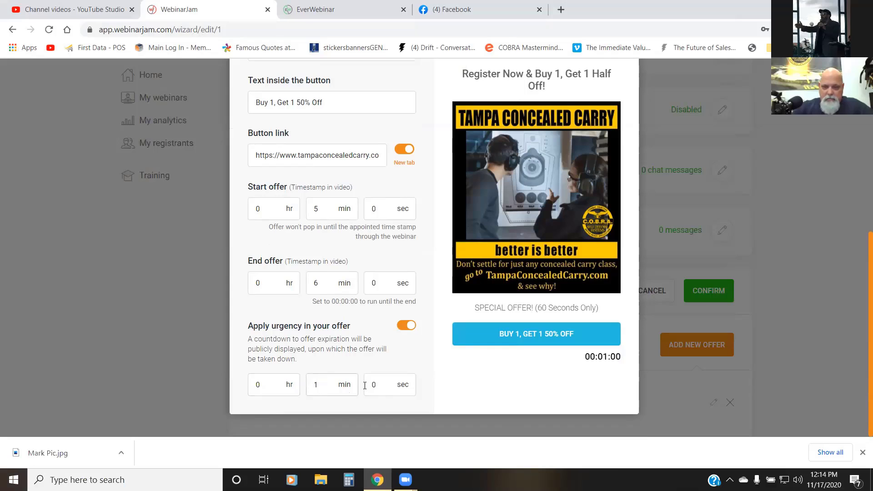
{"action": "left_click_drag", "start_coordinate": [367, 386], "coordinate": [403, 386]}
{"action": "type", "text": "0"}
Step: Save the "Register 5 mins" offer and confirm the product offers section
{"action": "scroll", "coordinate": [498, 363], "scroll_direction": "up", "scroll_amount": 7}
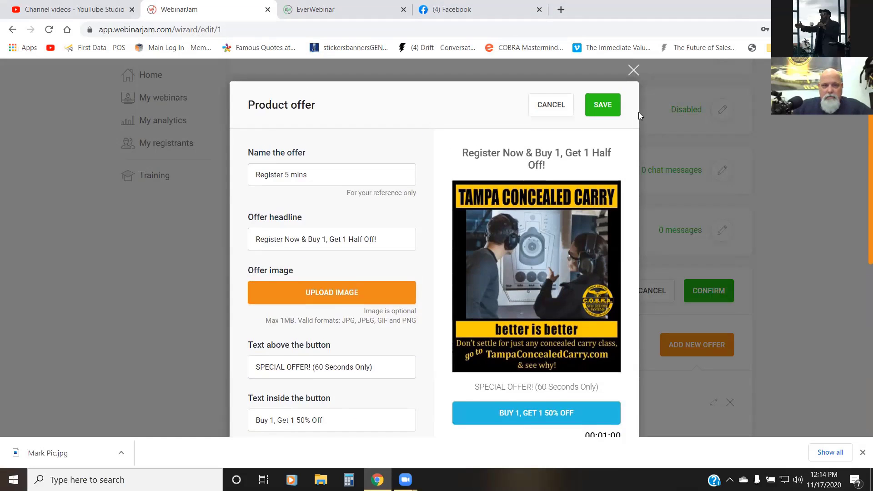
{"action": "left_click", "coordinate": [612, 100]}
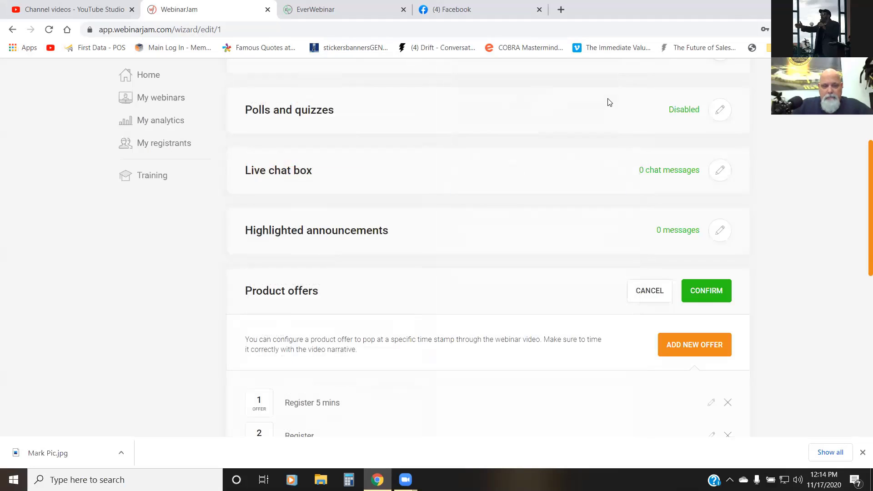
{"action": "scroll", "coordinate": [604, 101], "scroll_direction": "down", "scroll_amount": 3}
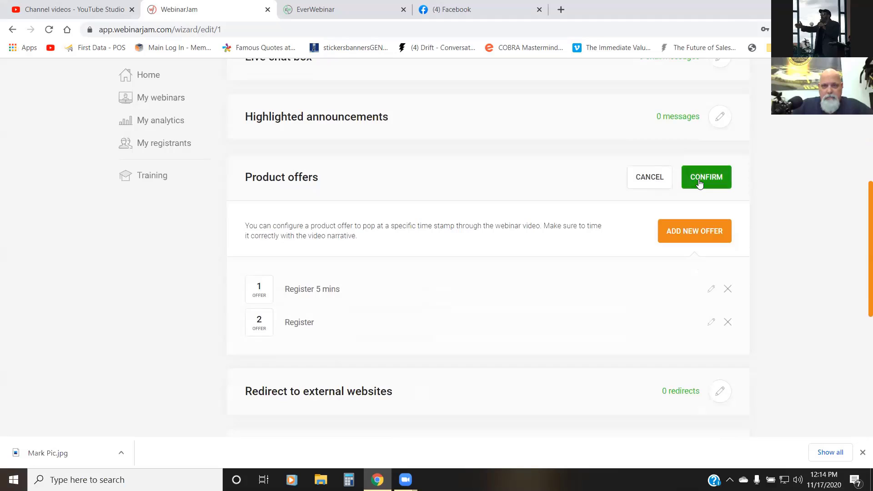
{"action": "left_click", "coordinate": [699, 181]}
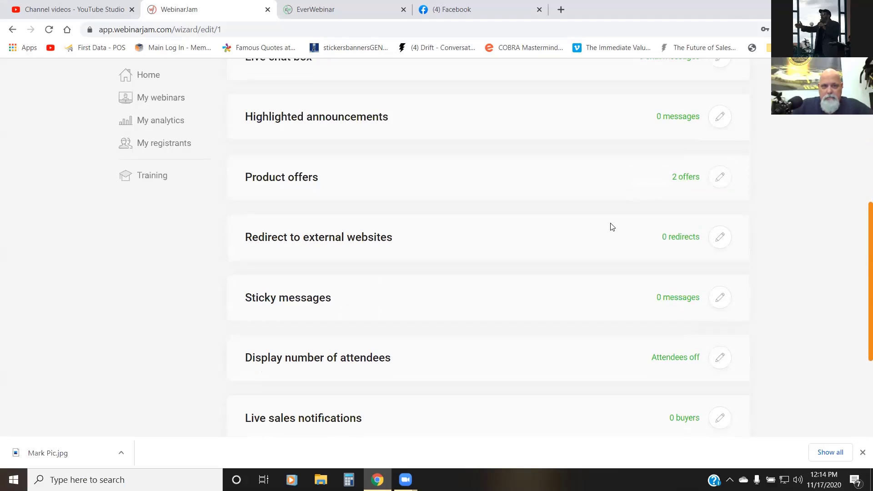
{"action": "left_click", "coordinate": [720, 238]}
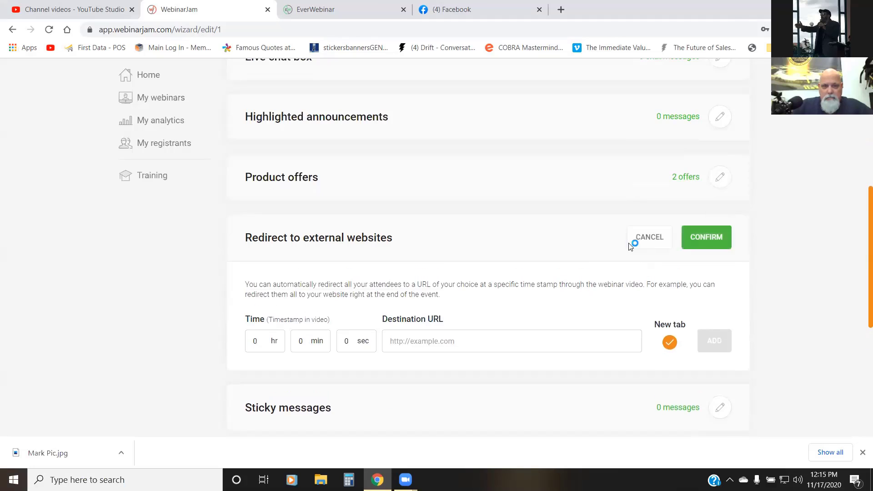
{"action": "left_click", "coordinate": [467, 335]}
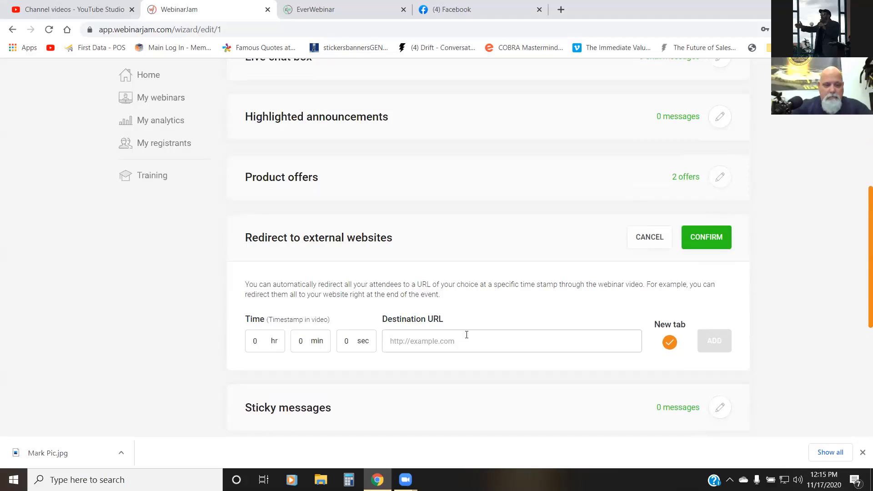
{"action": "type", "text": "https"}
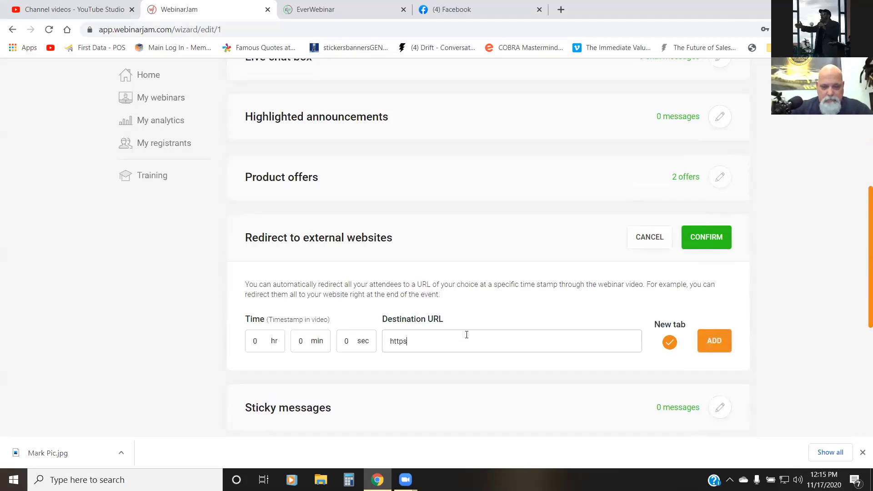
{"action": "type", "text": "://www."}
{"action": "type", "text": "t"}
{"action": "key", "text": "BackSpace"}
{"action": "type", "text": "www.tampaco"}
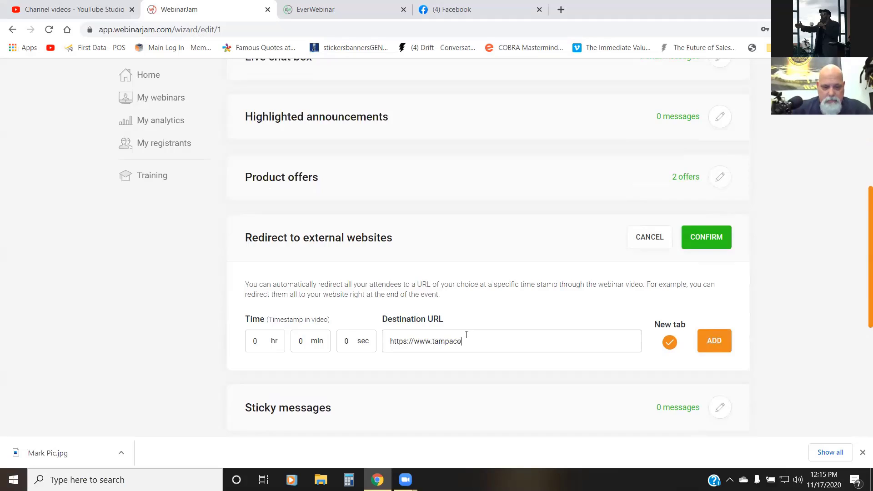
{"action": "type", "text": "nceaedcarry.com"}
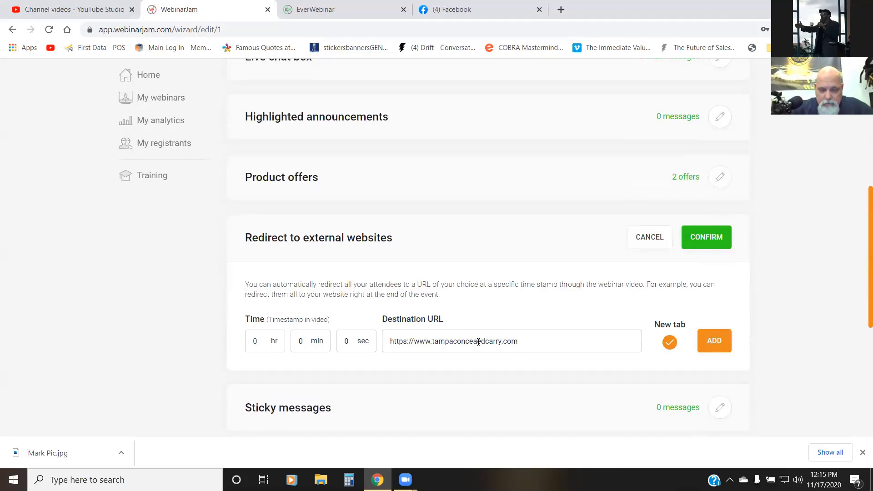
{"action": "left_click", "coordinate": [479, 342]}
{"action": "type", "text": "l"}
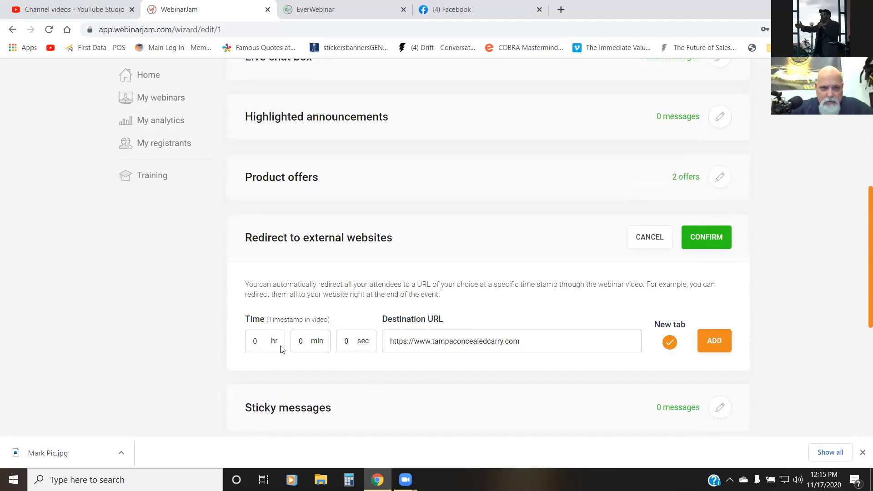
Step: Set the redirect's timestamp to 0 hr 15 min 11 sec, add the redirect and confirm the section
{"action": "double_click", "coordinate": [254, 341]}
{"action": "type", "text": "0"}
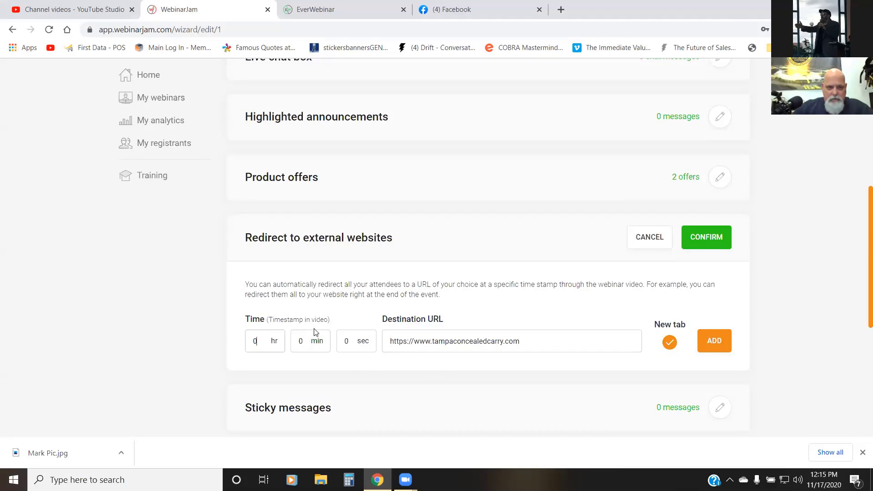
{"action": "double_click", "coordinate": [303, 341]}
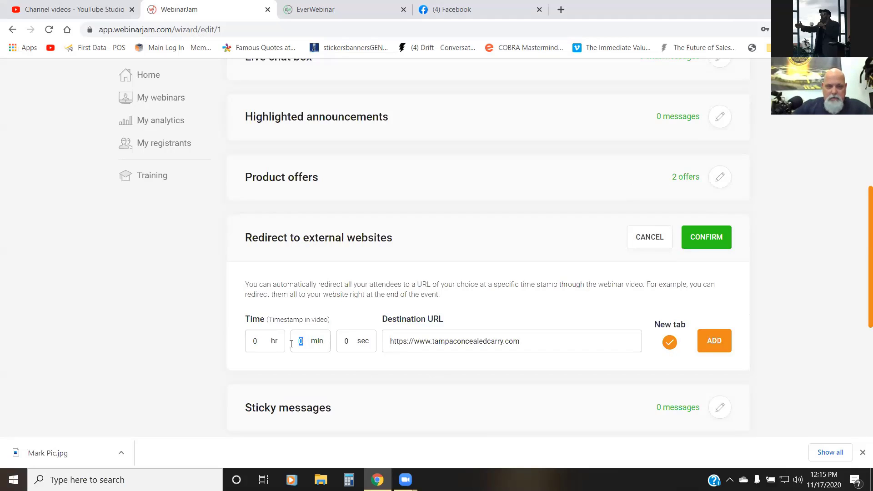
{"action": "type", "text": "15"}
{"action": "double_click", "coordinate": [339, 344]}
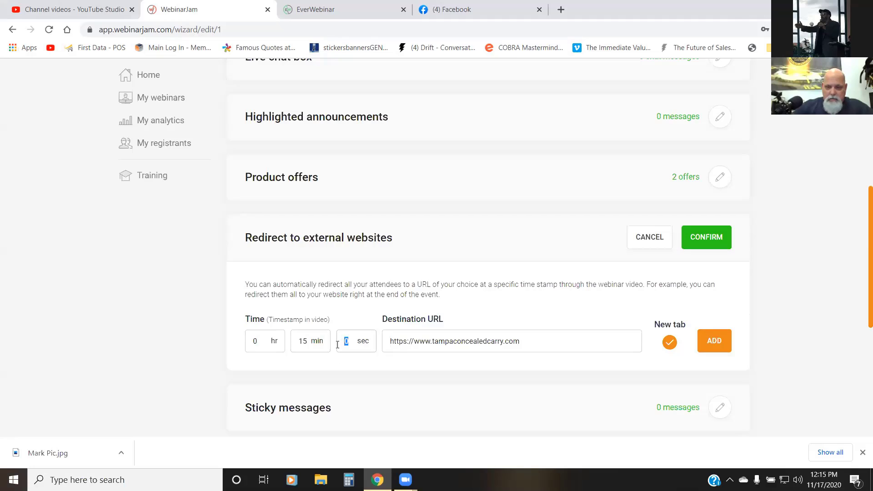
{"action": "type", "text": "11"}
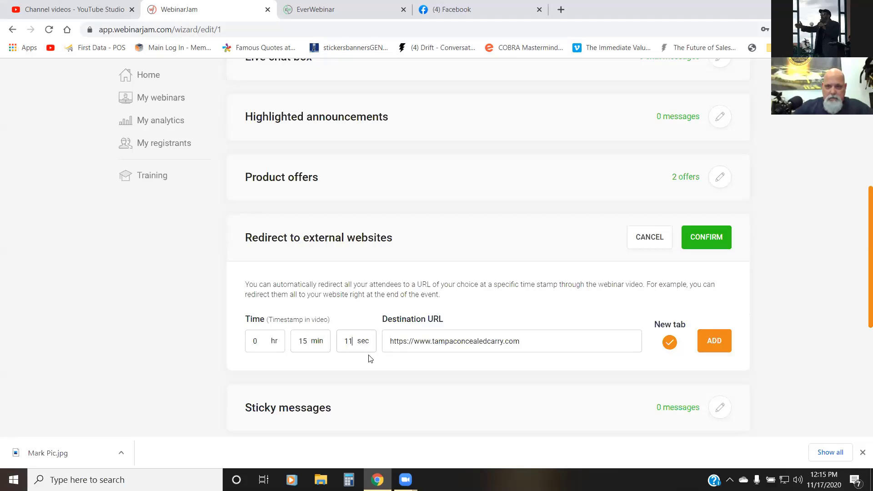
{"action": "left_click", "coordinate": [715, 345]}
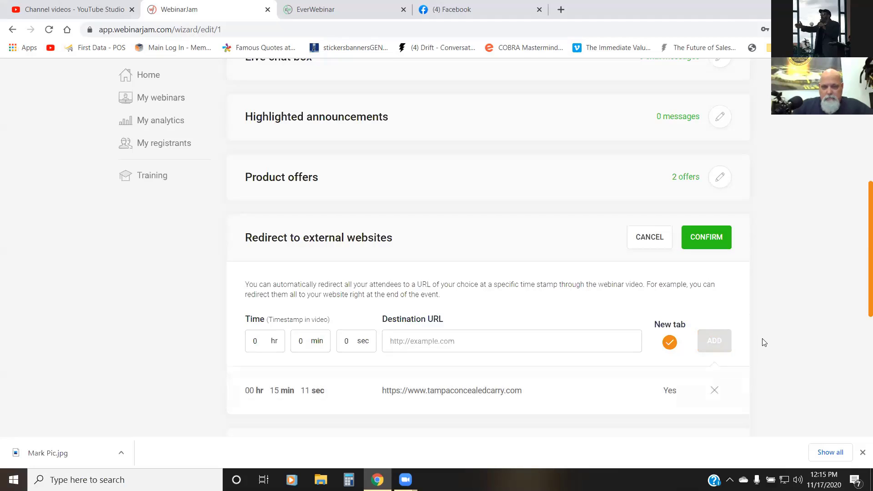
{"action": "left_click", "coordinate": [712, 245]}
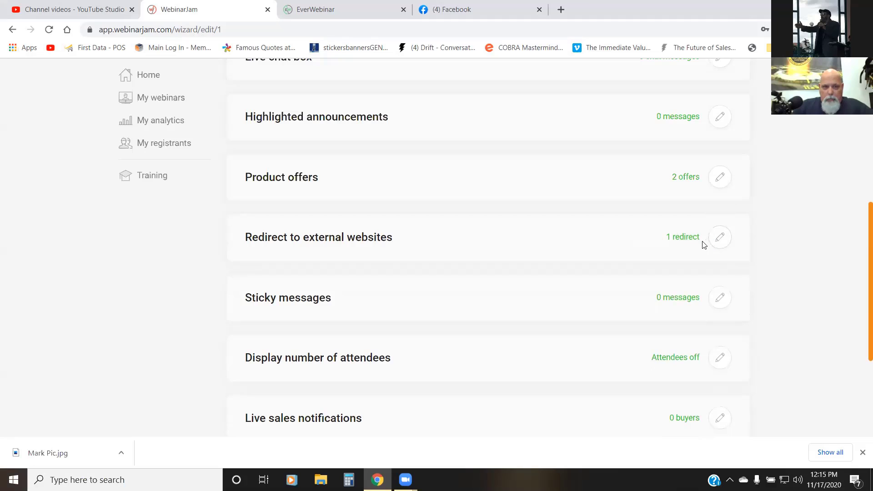
Step: Set the number of attendees display to dynamic attendees with a dynamic attendance of 23 and confirm the section
{"action": "scroll", "coordinate": [682, 250], "scroll_direction": "down", "scroll_amount": 3}
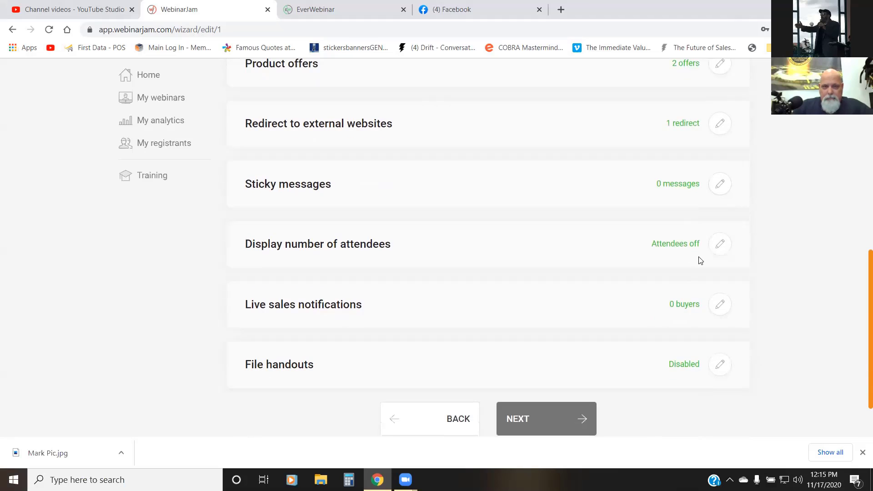
{"action": "left_click", "coordinate": [717, 250]}
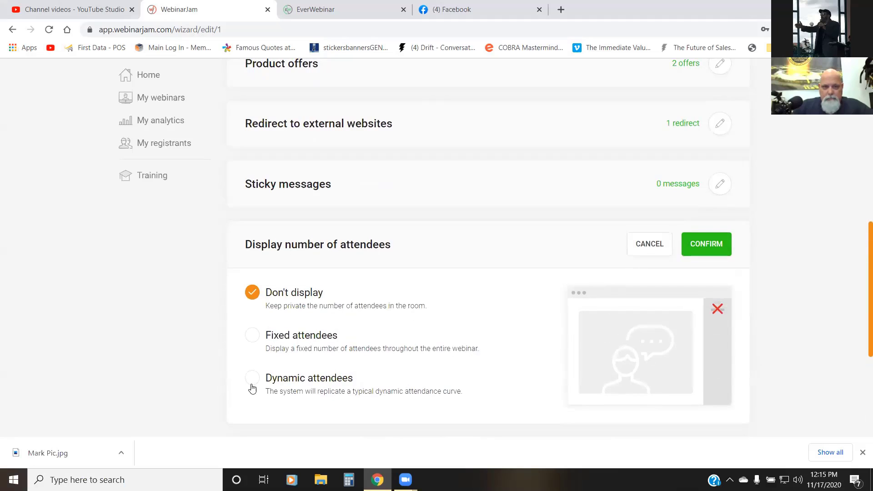
{"action": "left_click", "coordinate": [253, 337]}
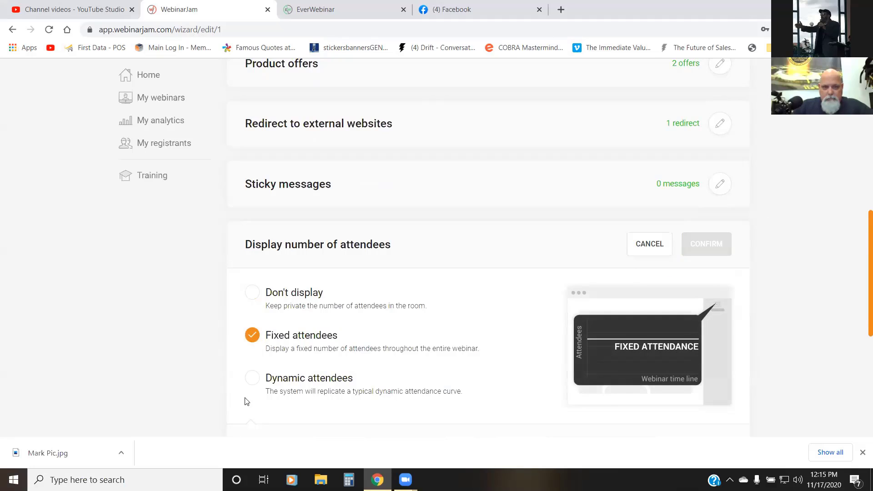
{"action": "left_click", "coordinate": [253, 379]}
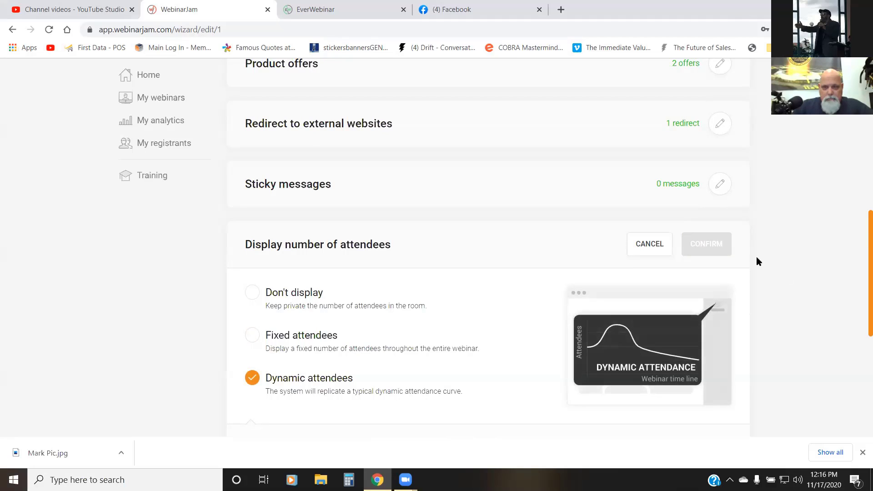
{"action": "scroll", "coordinate": [771, 249], "scroll_direction": "down", "scroll_amount": 3}
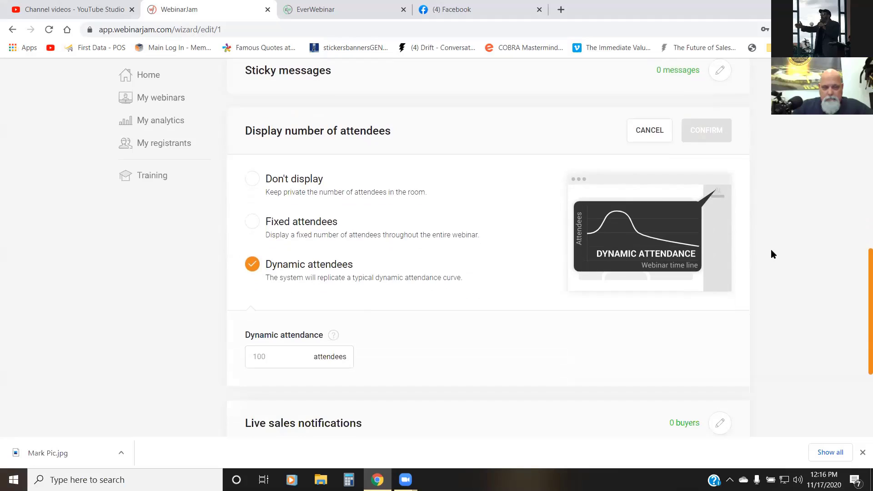
{"action": "left_click", "coordinate": [260, 356]}
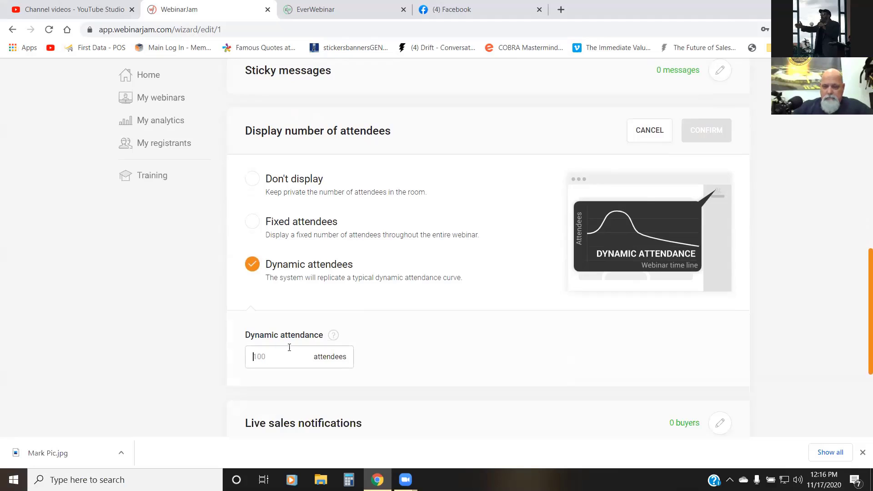
{"action": "type", "text": "23"}
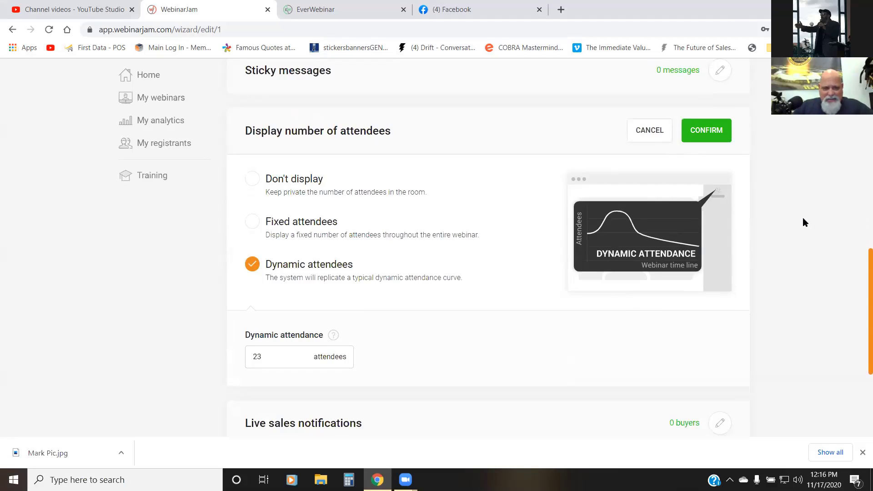
{"action": "scroll", "coordinate": [796, 220], "scroll_direction": "down", "scroll_amount": 4}
{"action": "scroll", "coordinate": [795, 222], "scroll_direction": "up", "scroll_amount": 1}
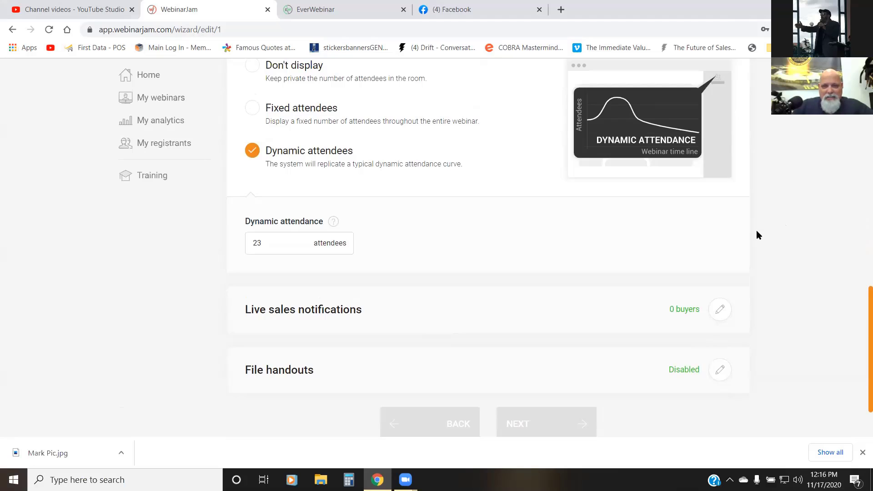
{"action": "scroll", "coordinate": [757, 232], "scroll_direction": "up", "scroll_amount": 5}
{"action": "left_click", "coordinate": [700, 299]}
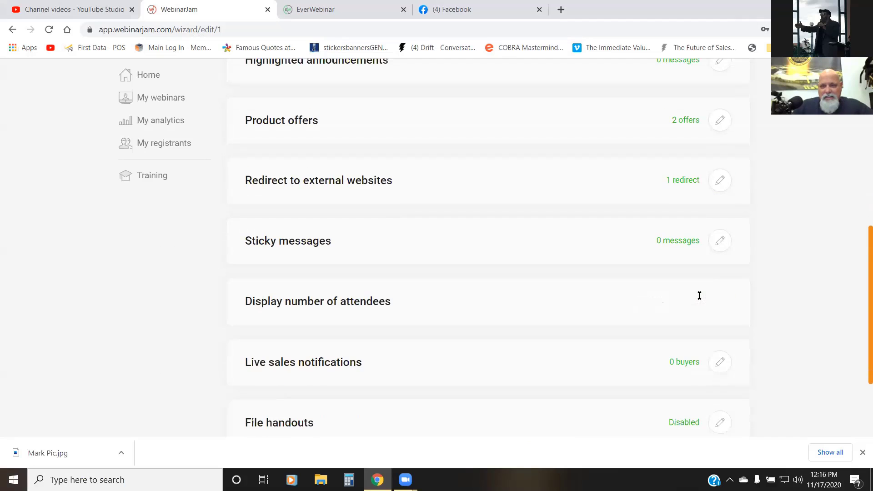
Step: Advance to the Replay stage, enable recording of the webinar session and confirm the replay recording section
{"action": "scroll", "coordinate": [745, 268], "scroll_direction": "down", "scroll_amount": 2}
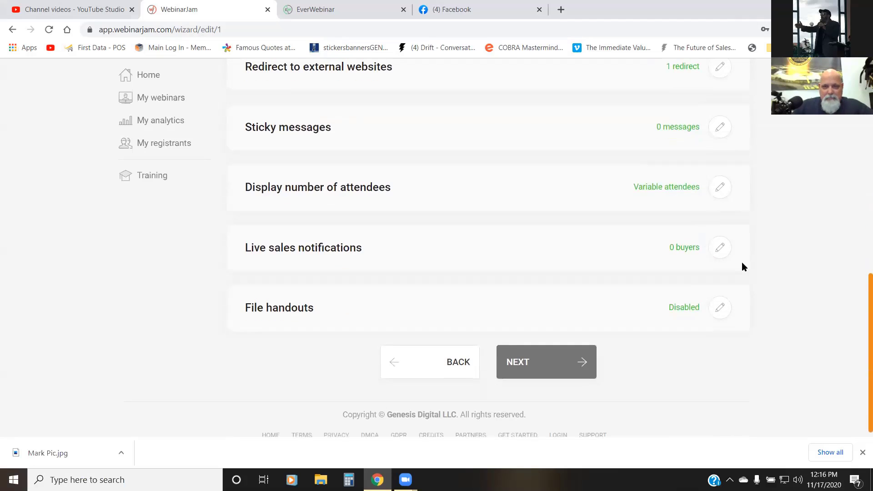
{"action": "left_click", "coordinate": [523, 371]}
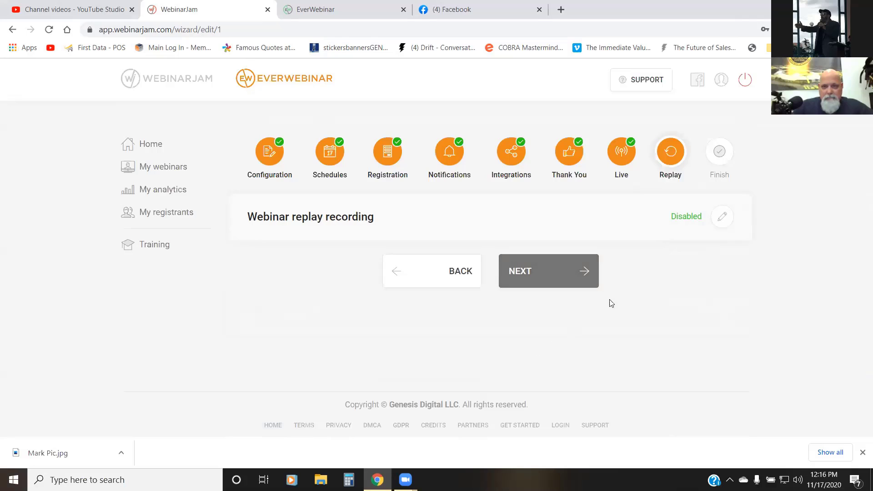
{"action": "left_click", "coordinate": [722, 217]}
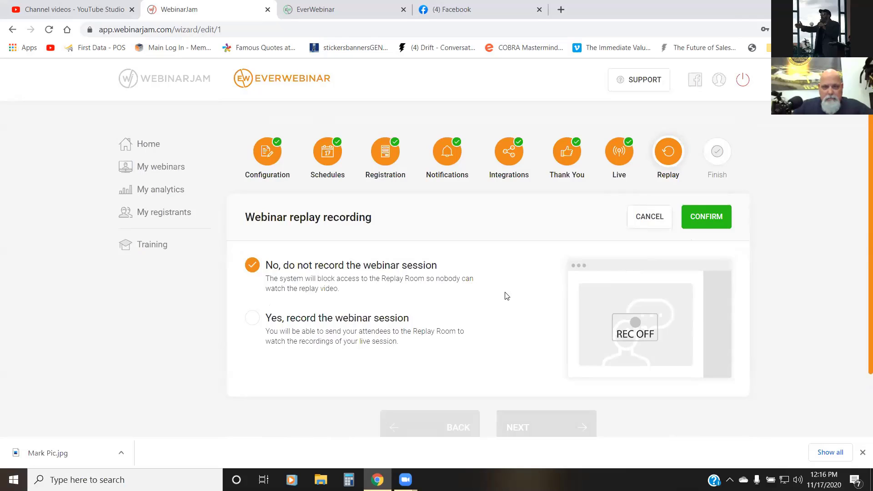
{"action": "left_click", "coordinate": [390, 324]}
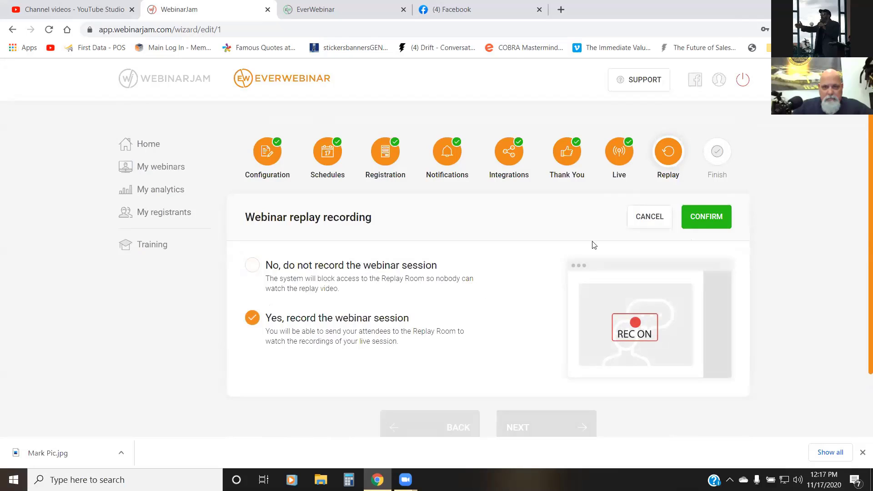
{"action": "left_click", "coordinate": [704, 216]}
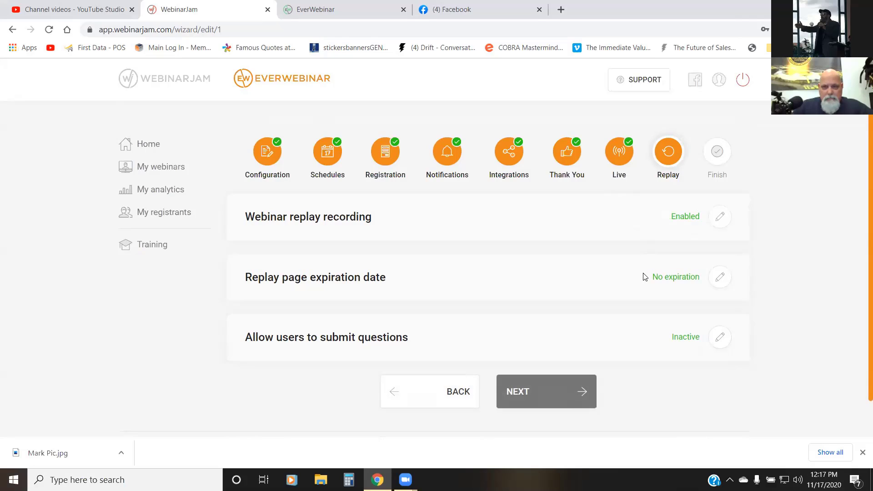
Step: Activate the question box for replay visitors, enter the e-mail address that receives the questions and confirm the section
{"action": "left_click", "coordinate": [717, 342]}
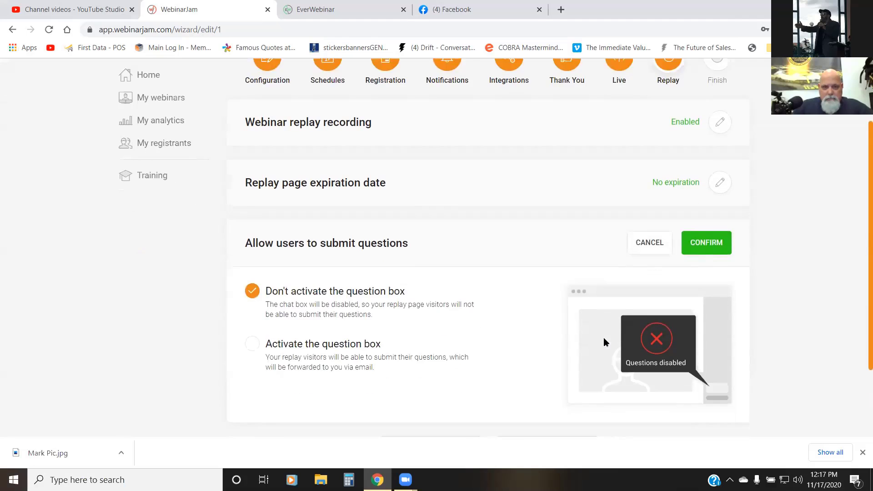
{"action": "left_click", "coordinate": [255, 328]}
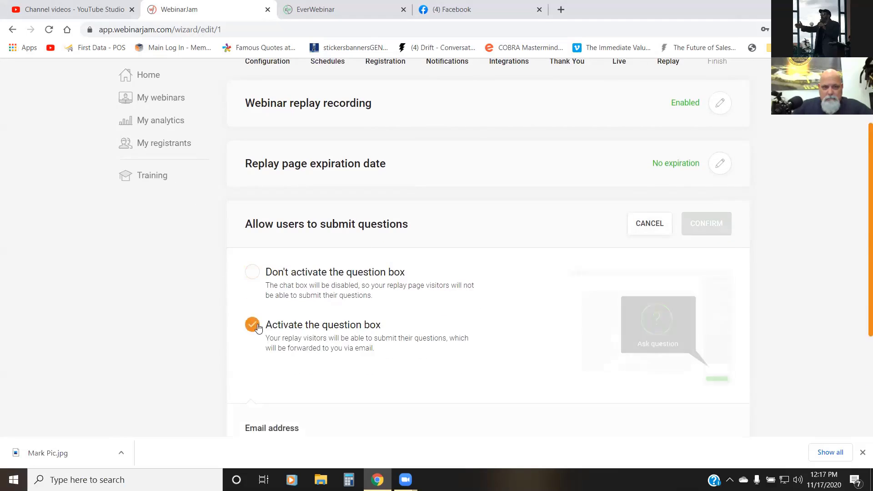
{"action": "scroll", "coordinate": [366, 286], "scroll_direction": "down", "scroll_amount": 3}
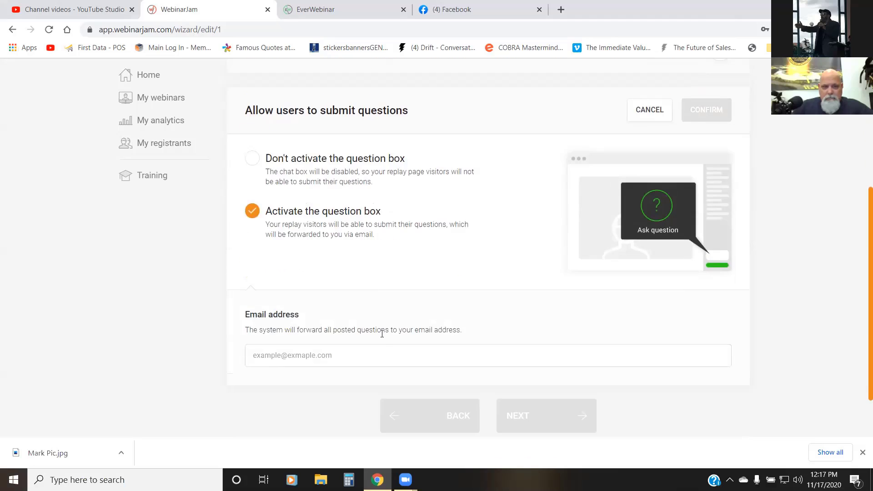
{"action": "left_click", "coordinate": [380, 353]}
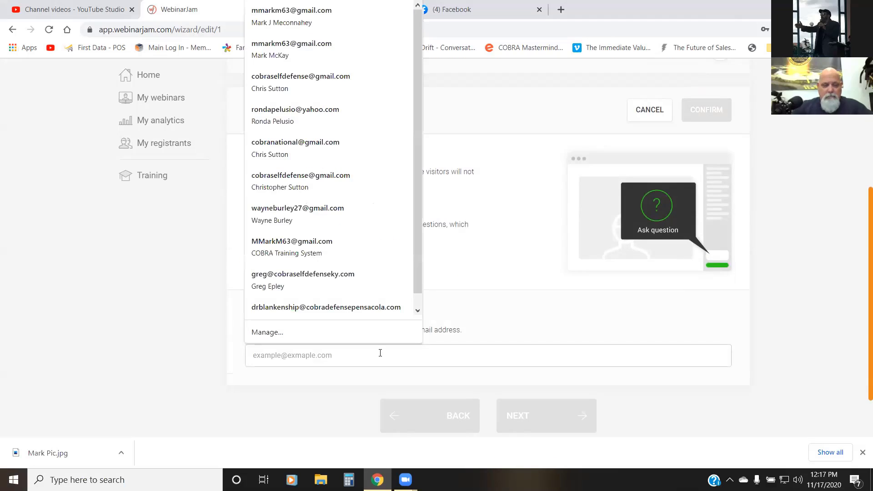
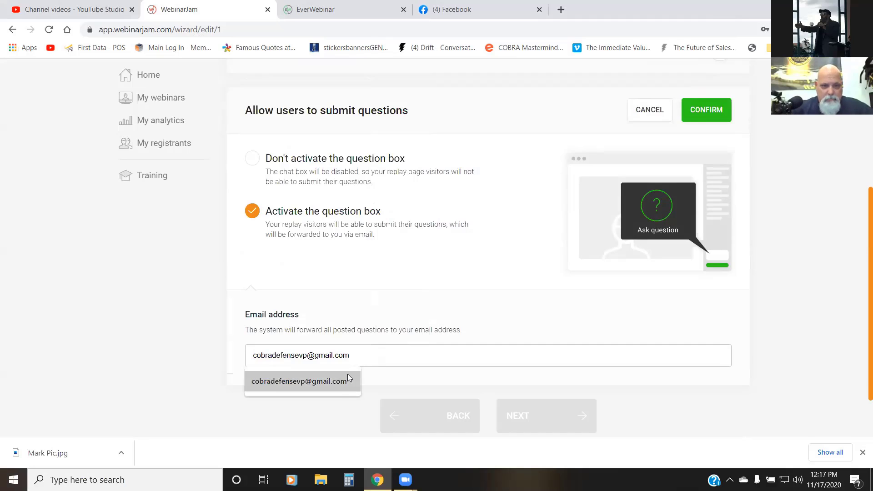
{"action": "left_click", "coordinate": [347, 379]}
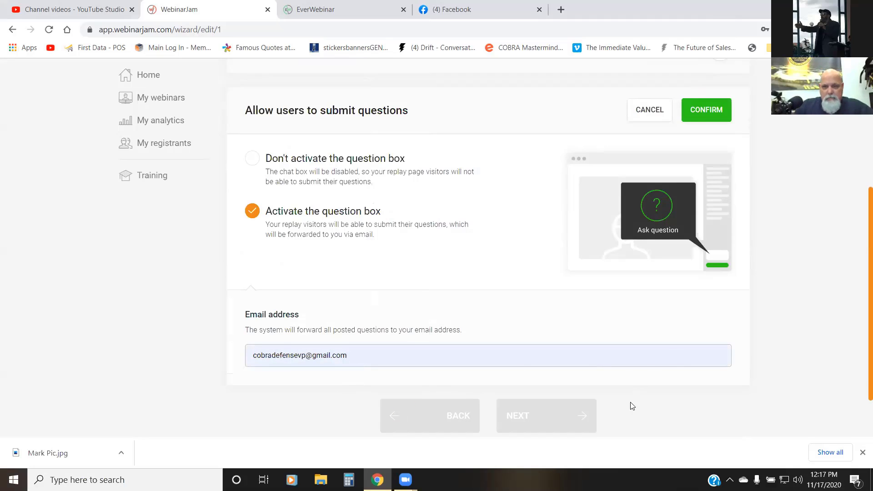
{"action": "left_click", "coordinate": [710, 112]}
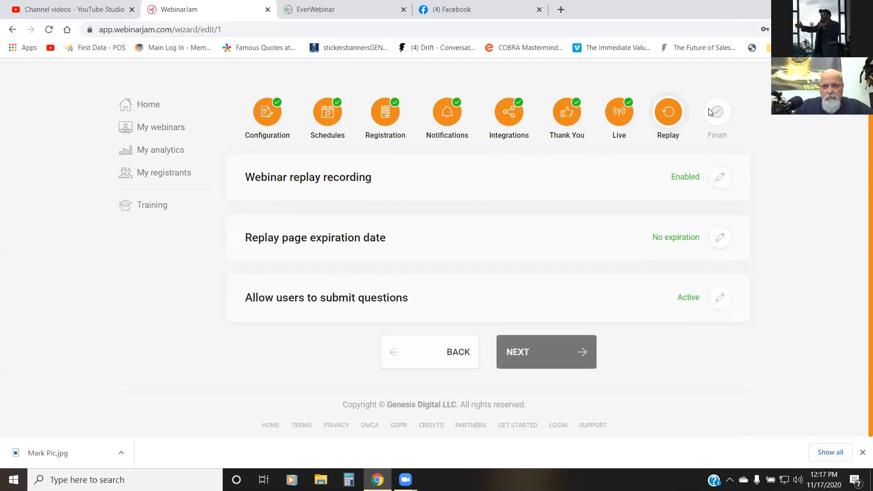
Step: Finish the webinar wizard, go to the dashboard and go through the introductory tips to close them
{"action": "left_click", "coordinate": [524, 353]}
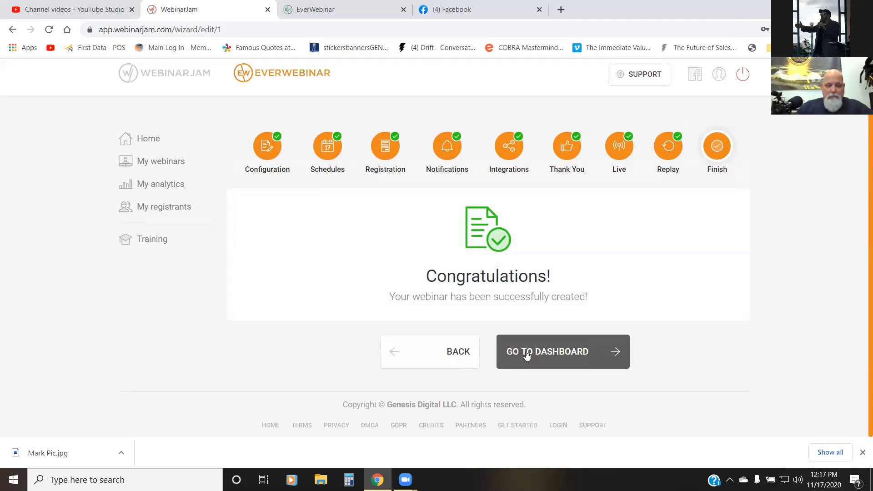
{"action": "left_click", "coordinate": [527, 353]}
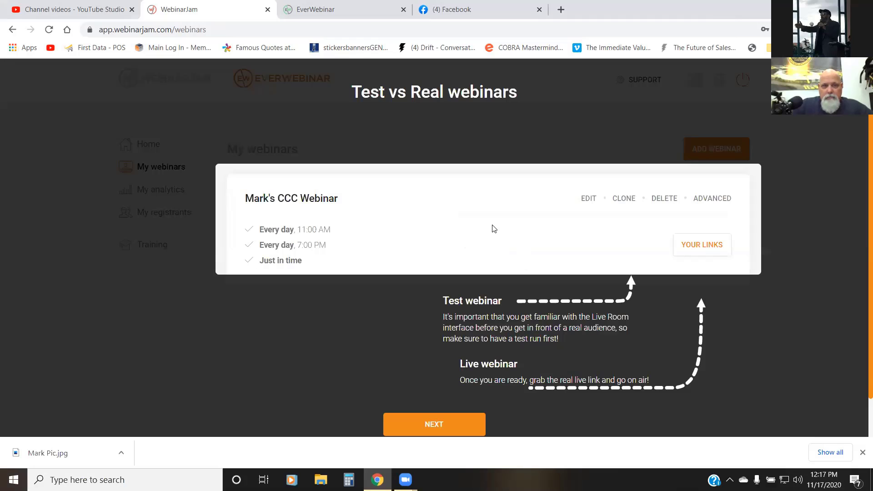
{"action": "left_click", "coordinate": [440, 421]}
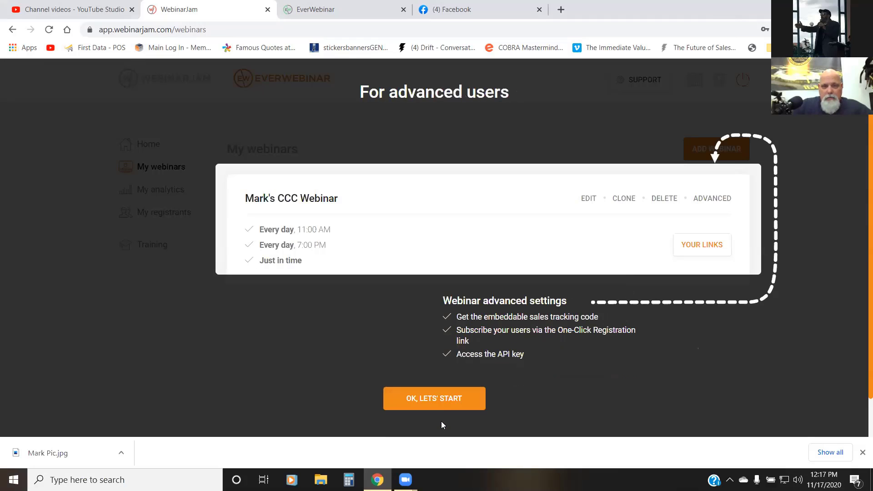
{"action": "left_click", "coordinate": [439, 398]}
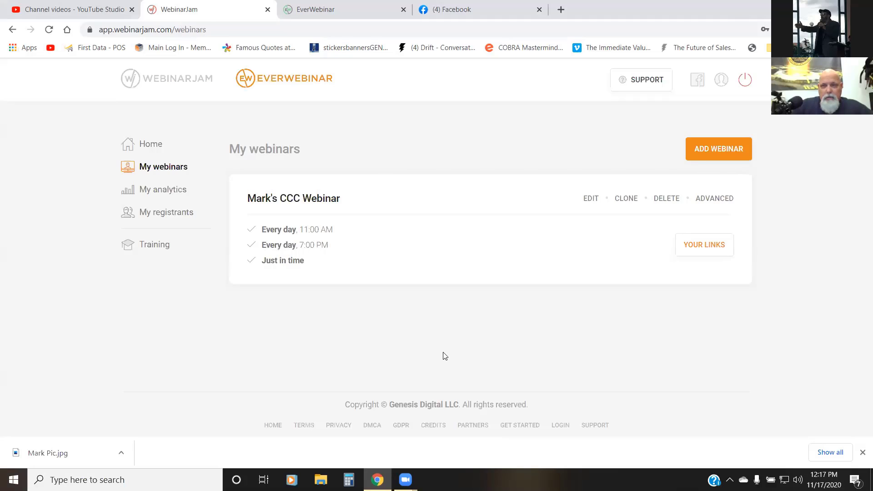
Step: Open the new webinar's links for attendees and copy the registration page link
{"action": "left_click", "coordinate": [697, 246]}
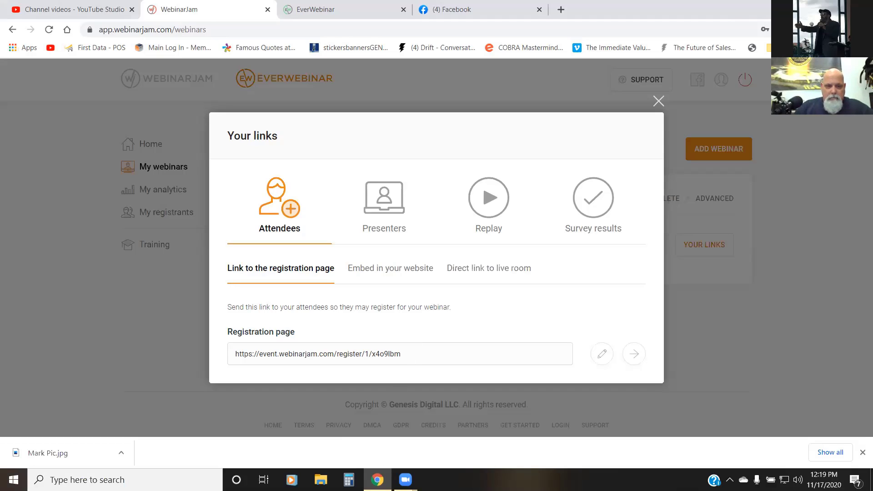
{"action": "mouse_move", "coordinate": [379, 479]}
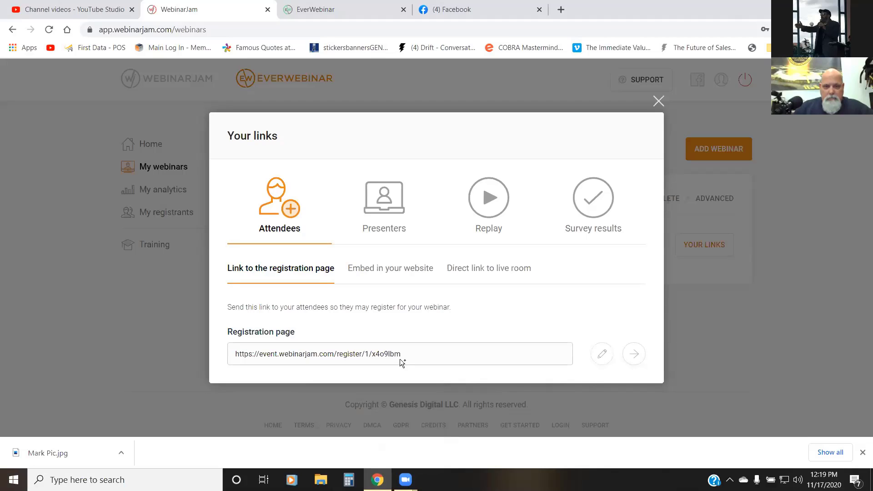
{"action": "left_click_drag", "start_coordinate": [401, 354], "coordinate": [223, 373]}
{"action": "left_click", "coordinate": [223, 373]}
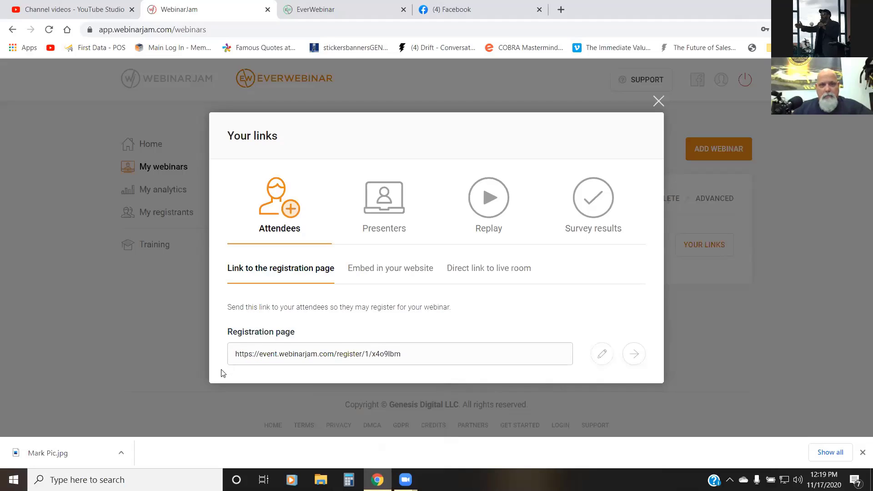
Step: Open Gmail in a new browser tab, switch to the company account and start a new e-mail message
{"action": "left_click", "coordinate": [561, 8]}
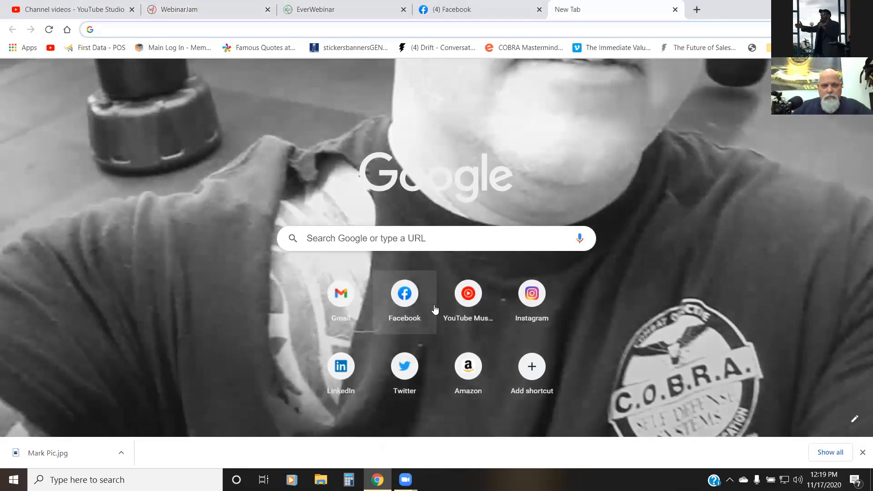
{"action": "left_click", "coordinate": [345, 301]}
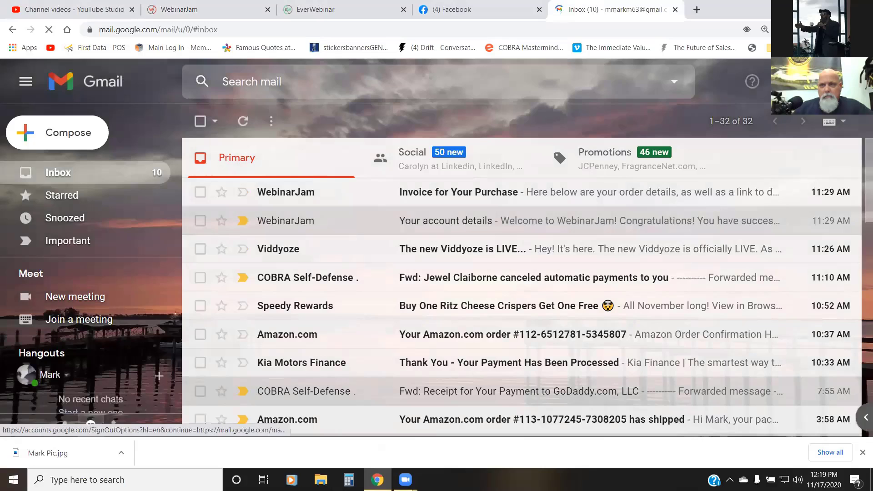
{"action": "left_click", "coordinate": [848, 81]}
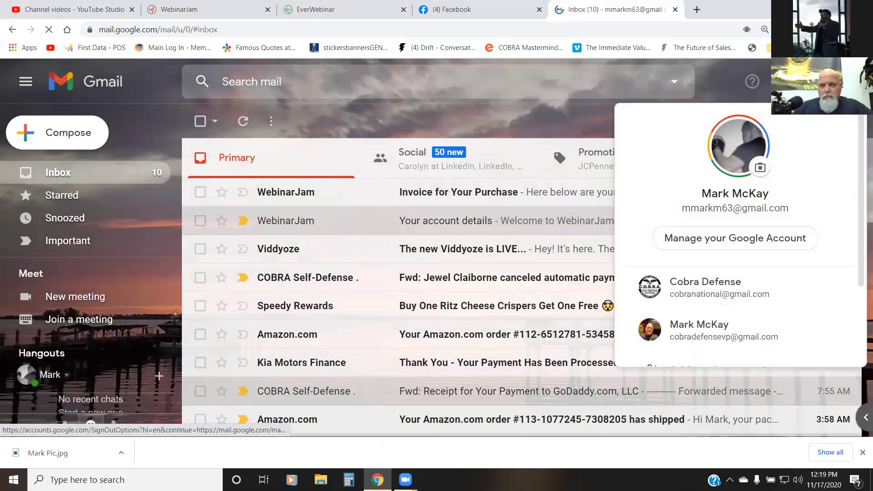
{"action": "left_click", "coordinate": [669, 330]}
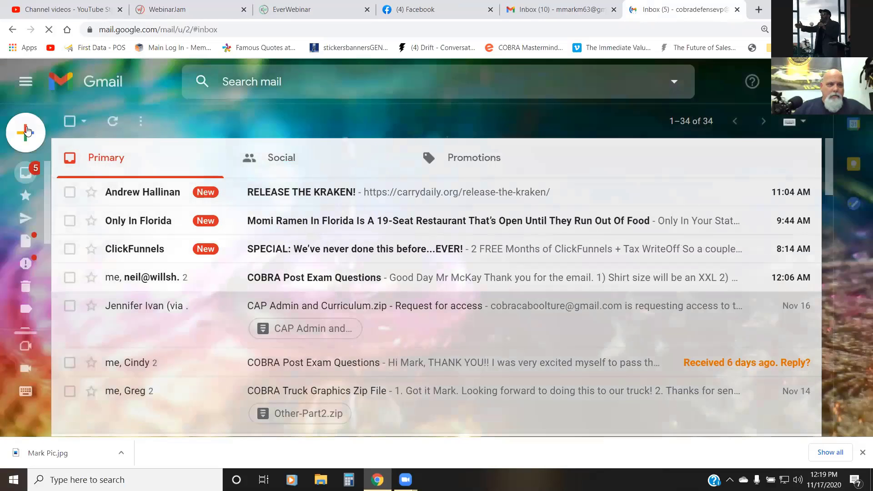
{"action": "left_click", "coordinate": [49, 132]}
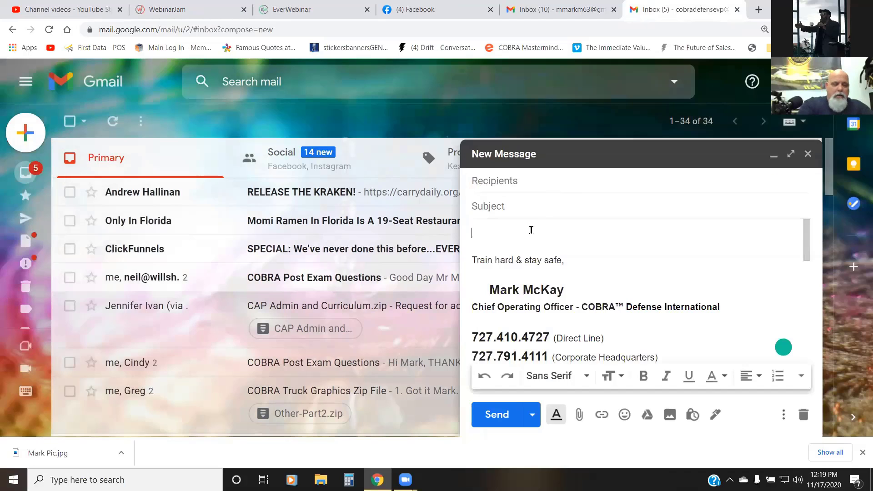
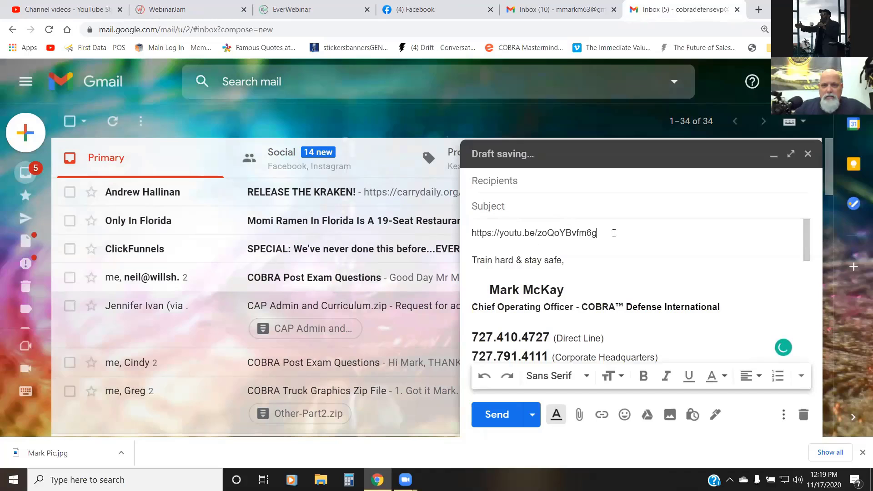
{"action": "left_click_drag", "start_coordinate": [606, 234], "coordinate": [469, 235]}
{"action": "key", "text": "ctrl+x"}
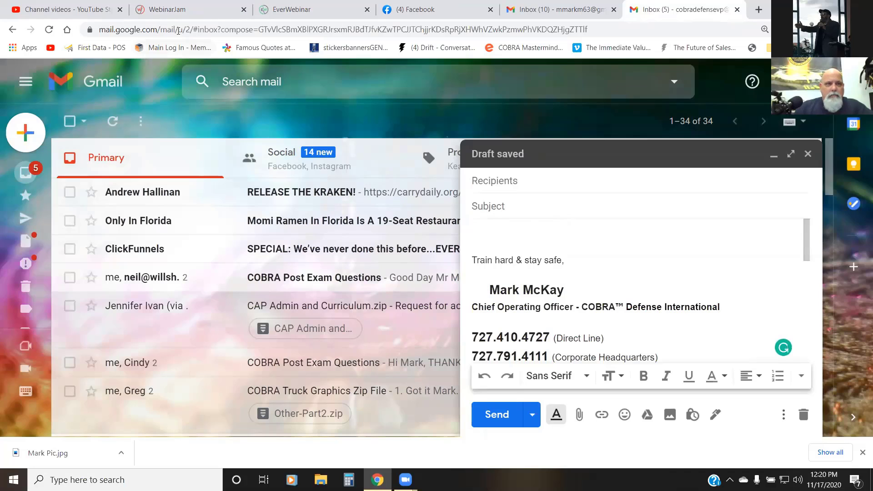
Step: Copy the registration page link from the WebinarJam links window and paste it into the body of the Gmail message
{"action": "left_click", "coordinate": [184, 10]}
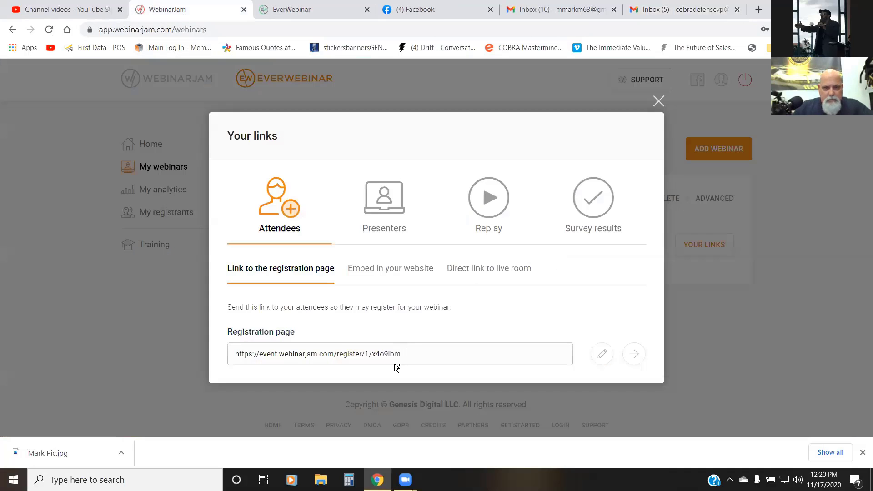
{"action": "triple_click", "coordinate": [239, 353]}
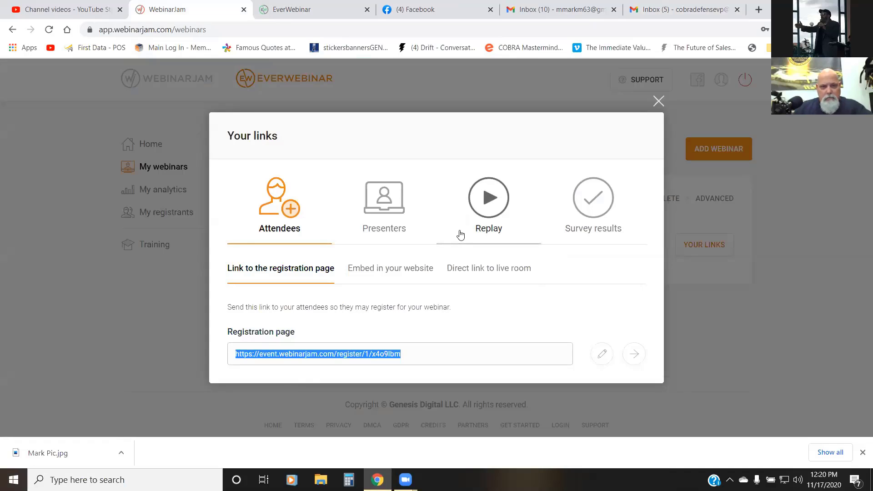
{"action": "left_click", "coordinate": [677, 9]}
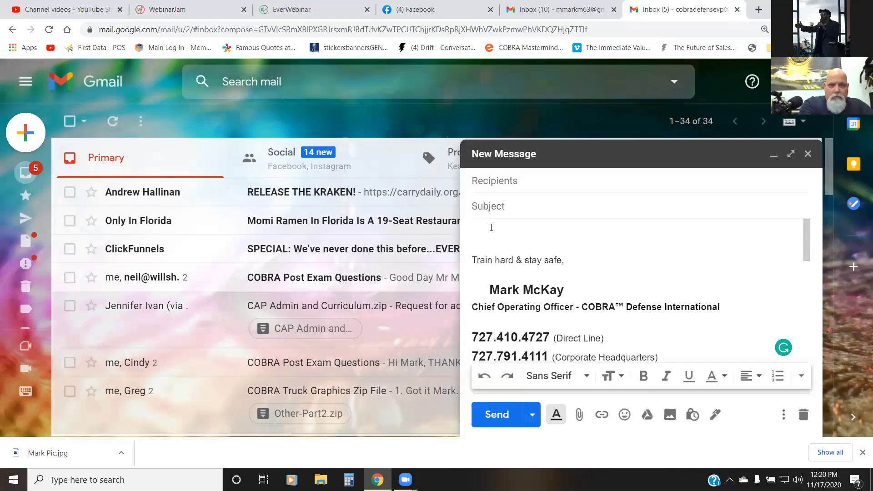
{"action": "key", "text": "ctrl+v"}
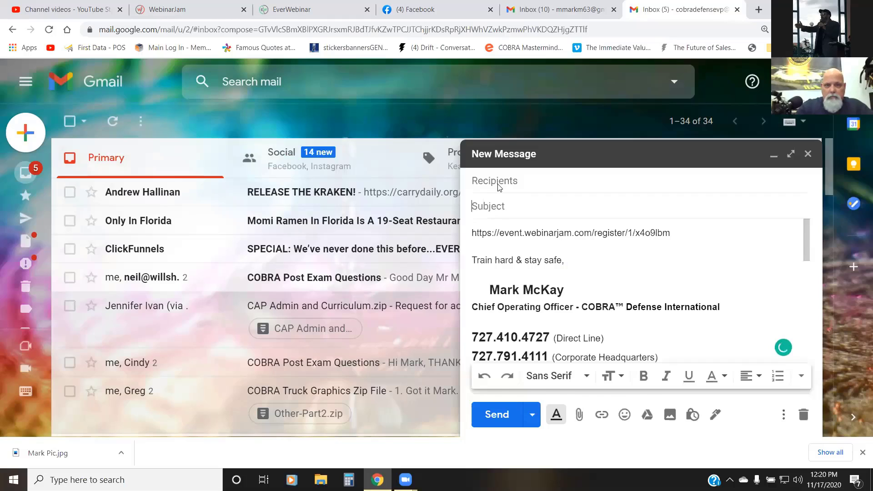
Step: Enter a subject for the message that names it as the sender's link
{"action": "left_click", "coordinate": [498, 182]}
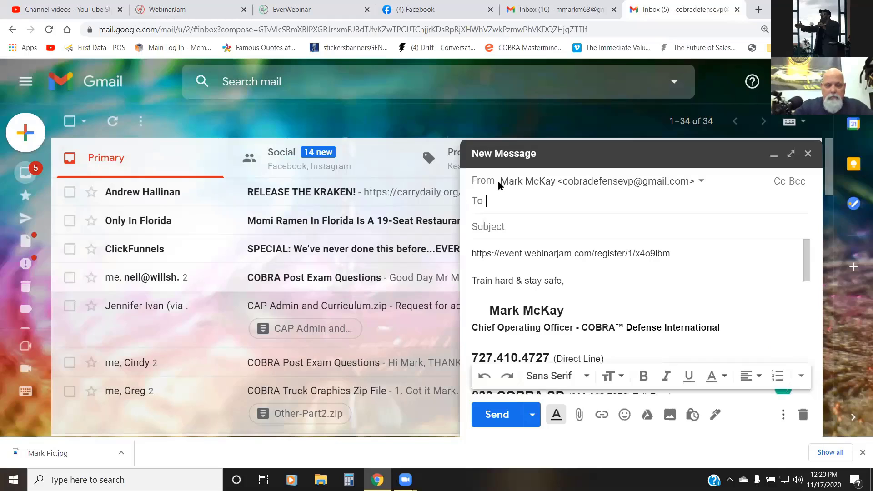
{"action": "left_click", "coordinate": [508, 222]}
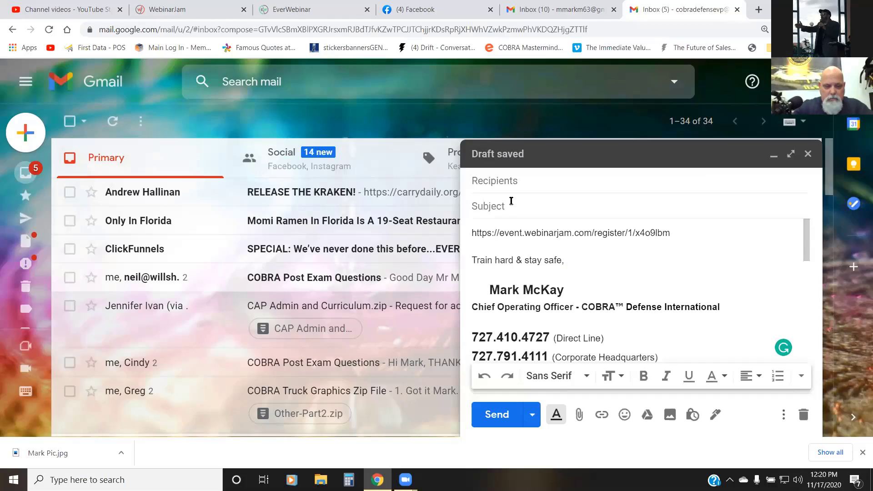
{"action": "type", "text": "Mark's Link"}
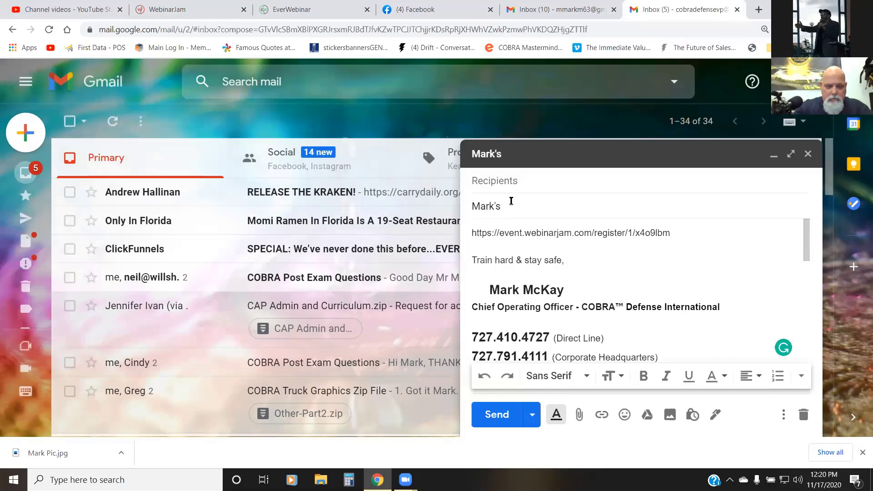
Step: Address the message to the suggested contact at the head of the matches and send it
{"action": "left_click", "coordinate": [541, 177]}
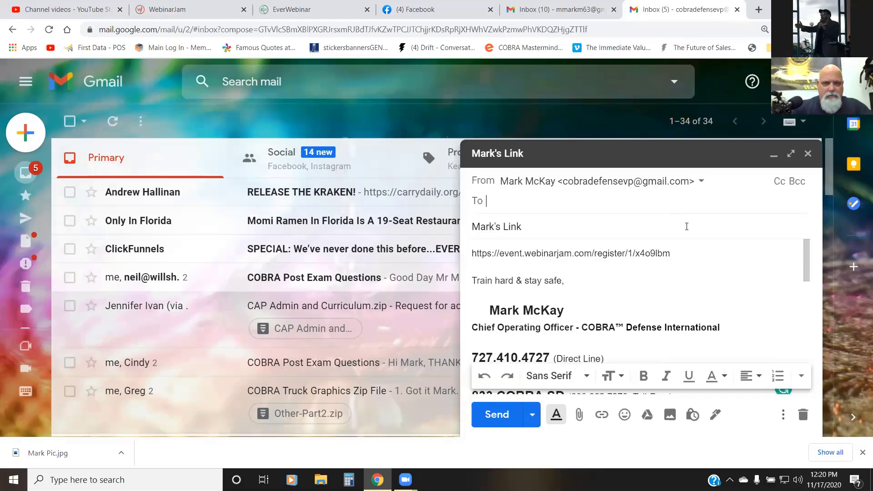
{"action": "type", "text": "Andy"}
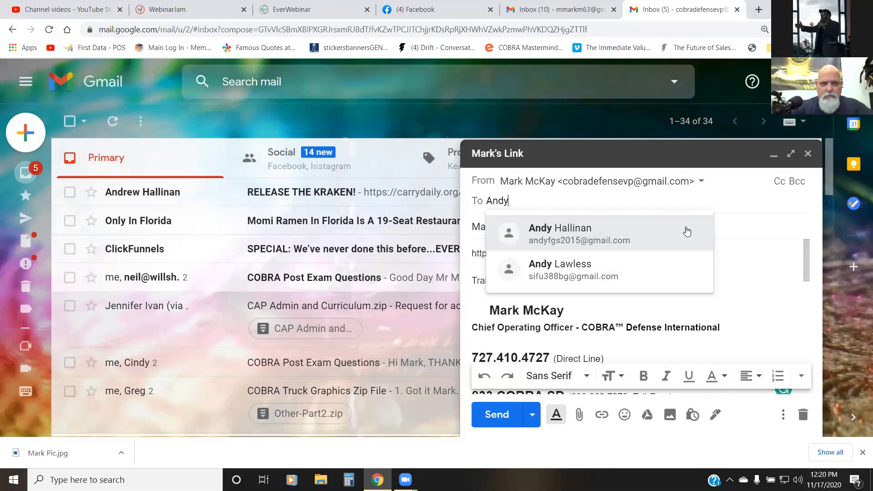
{"action": "left_click", "coordinate": [616, 236]}
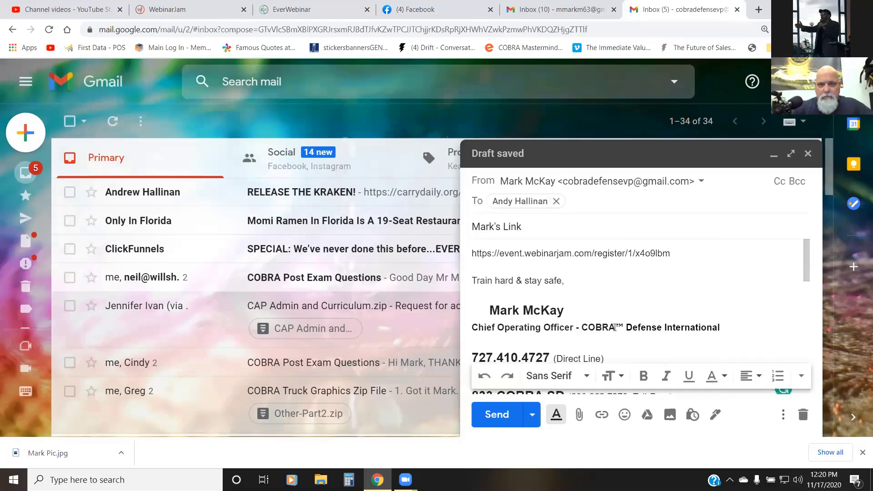
{"action": "left_click", "coordinate": [497, 415]}
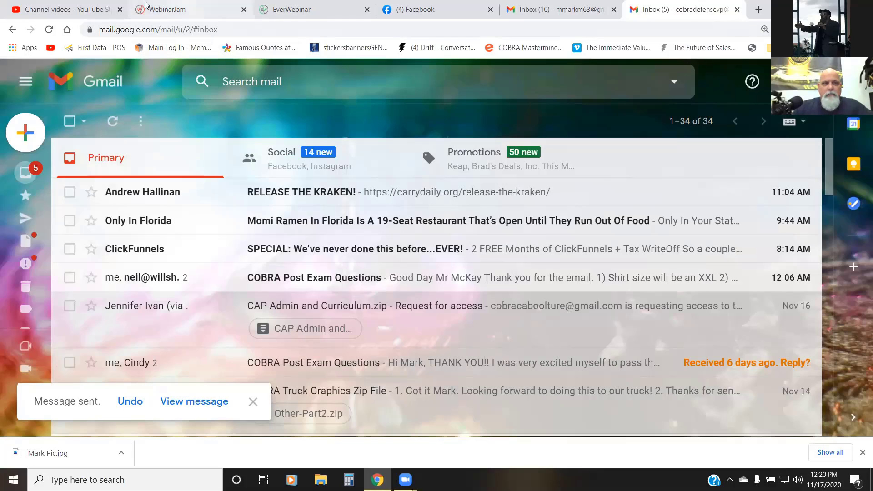
Step: Switch to the YouTube Studio tab and load infusionsoft.com in its place
{"action": "left_click", "coordinate": [96, 12]}
{"action": "left_click", "coordinate": [125, 30]}
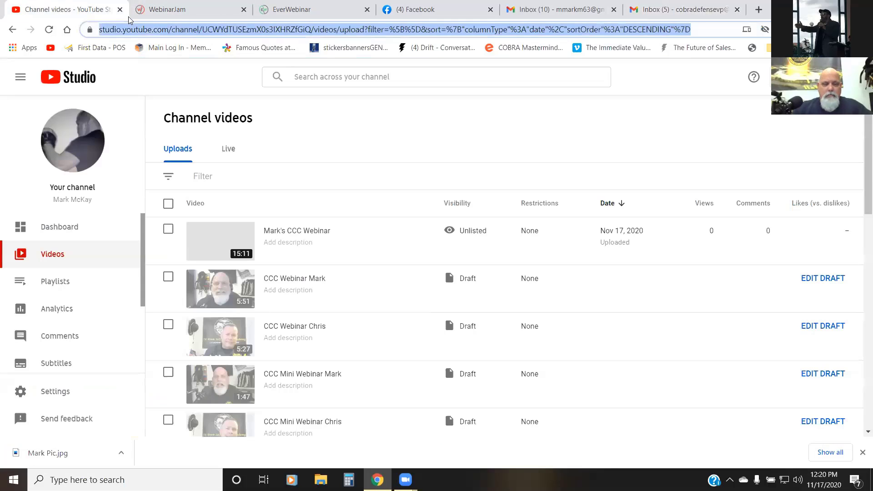
{"action": "type", "text": "infusionsoft"}
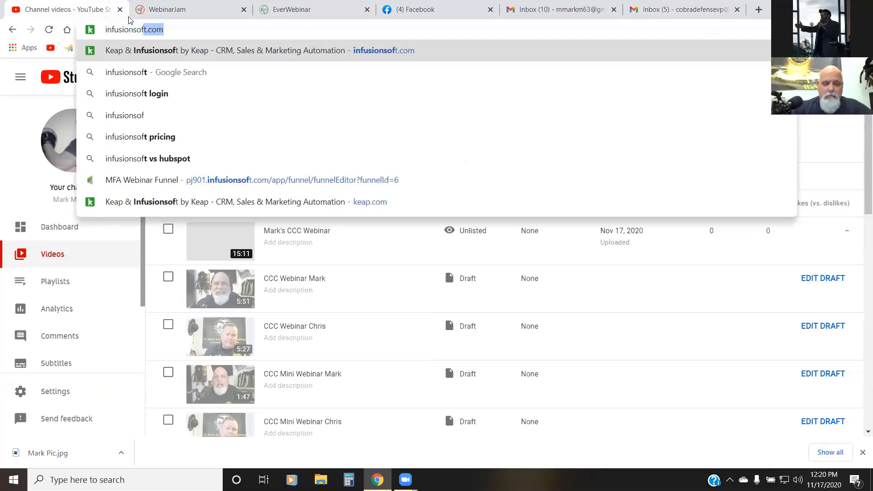
{"action": "key", "text": "Return"}
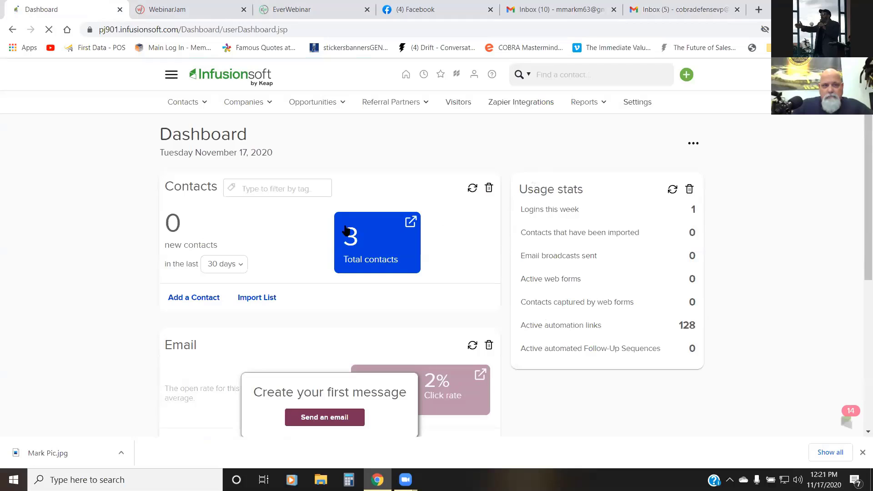
Step: Go to Infusionsoft's Campaign Builder and open the MFA Webinar Funnel campaign
{"action": "scroll", "coordinate": [169, 272], "scroll_direction": "down", "scroll_amount": 3}
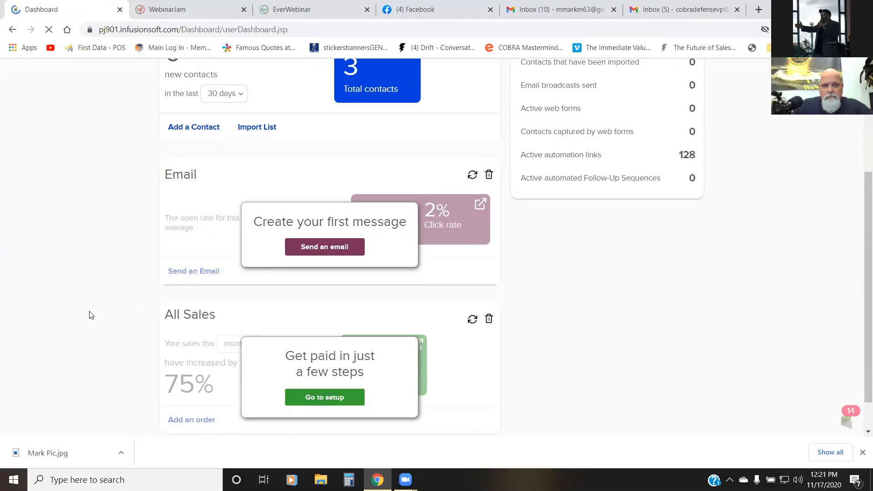
{"action": "scroll", "coordinate": [89, 312], "scroll_direction": "up", "scroll_amount": 3}
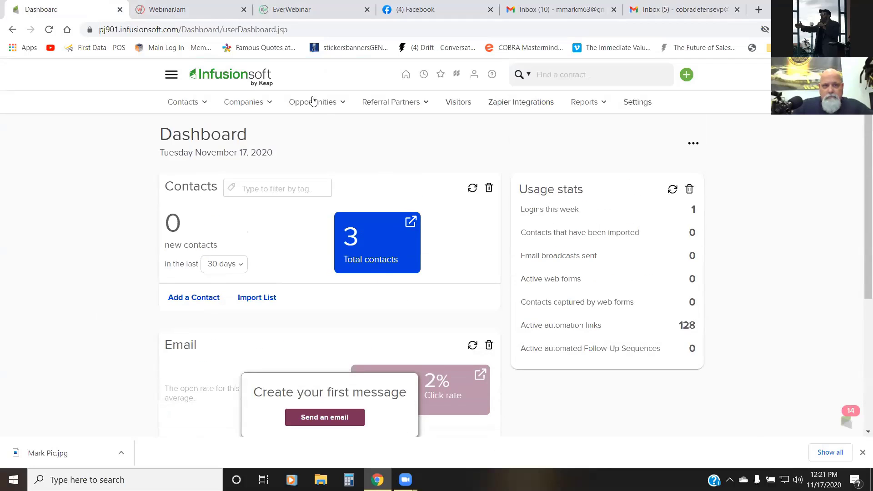
{"action": "left_click", "coordinate": [171, 75]}
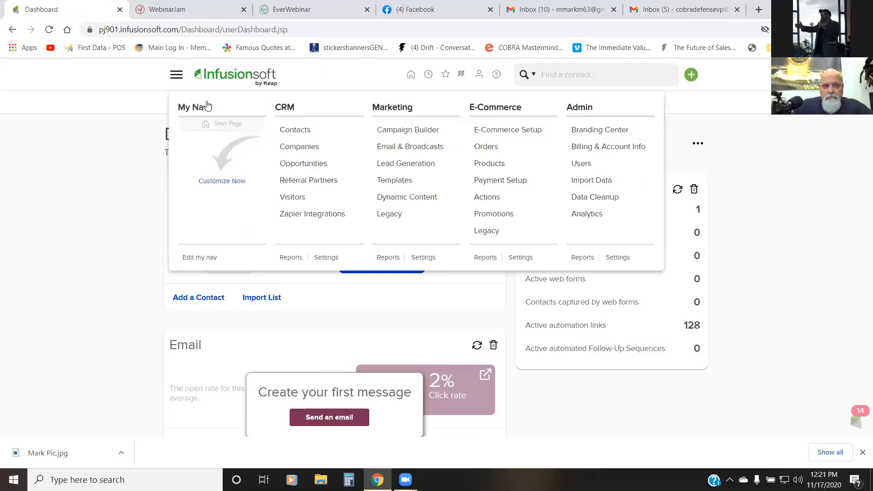
{"action": "left_click", "coordinate": [385, 130]}
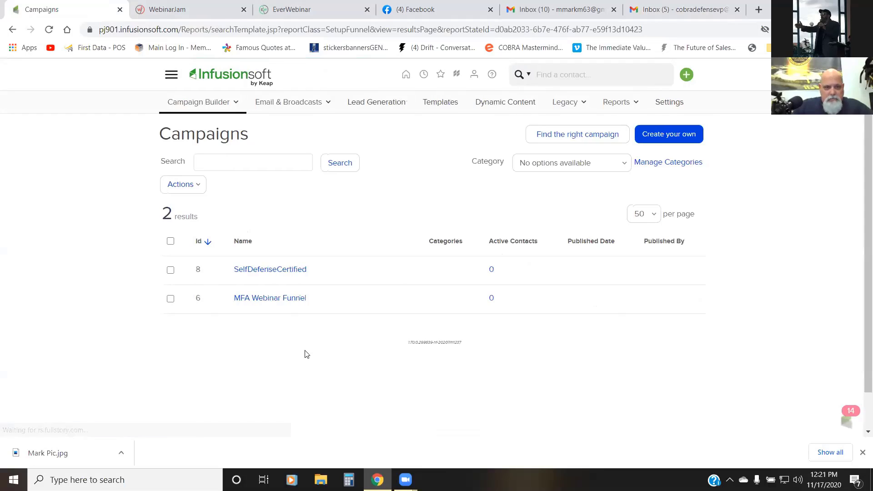
{"action": "left_click", "coordinate": [287, 299]}
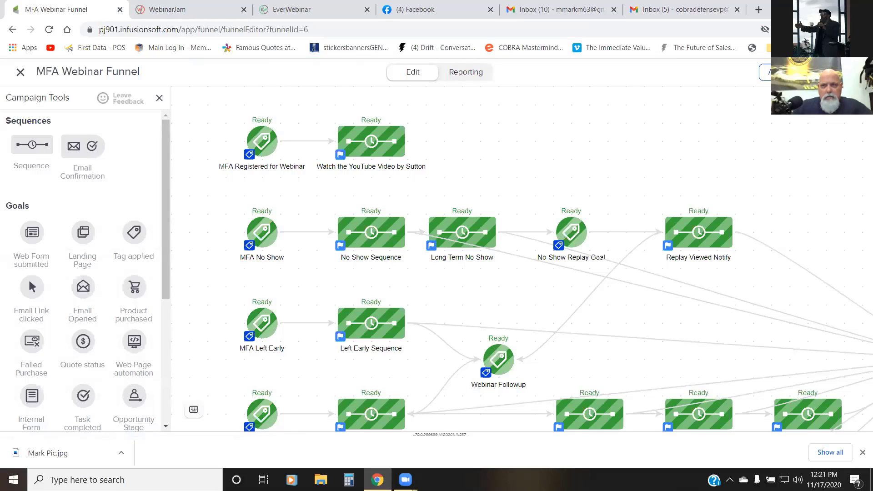
Step: Review the campaign checklist of the MFA Webinar Funnel and publish the campaign
{"action": "left_click", "coordinate": [840, 72]}
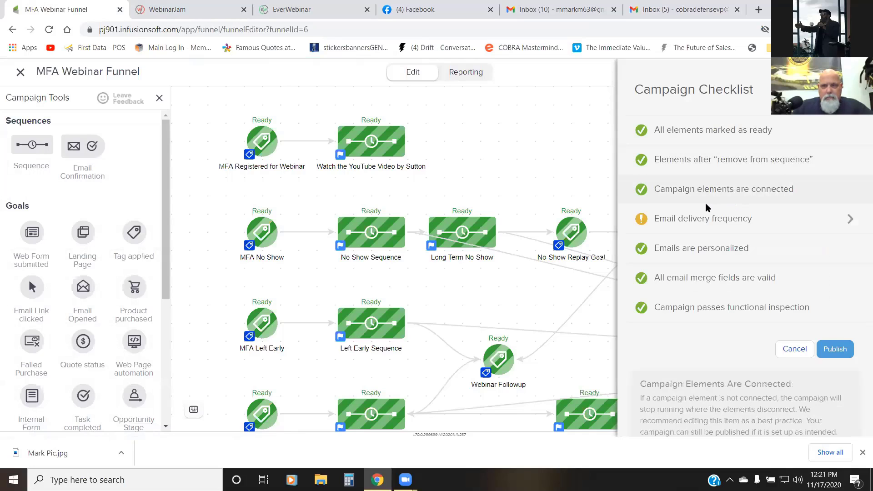
{"action": "mouse_move", "coordinate": [702, 222]}
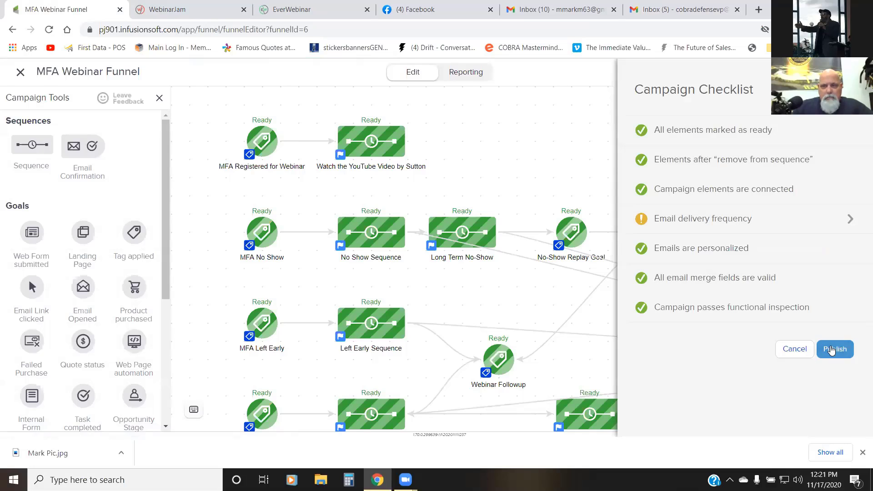
{"action": "left_click", "coordinate": [831, 349]}
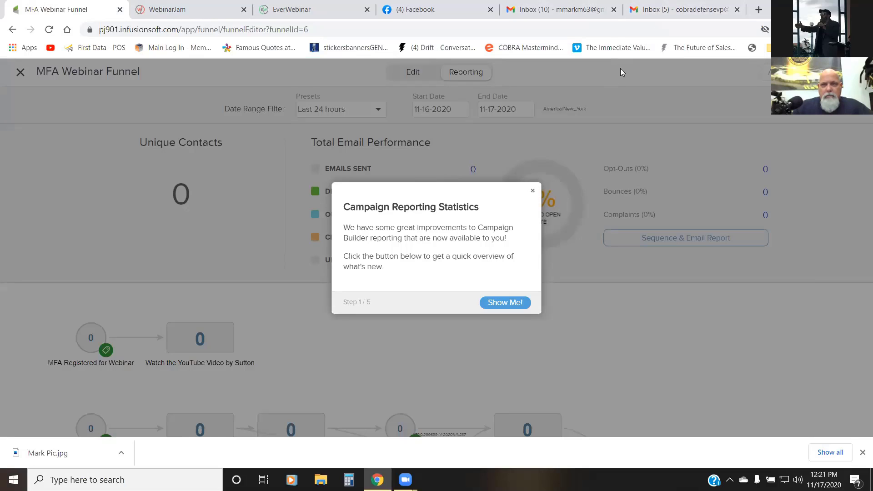
Step: Switch to Gmail, find the registration link message among the sent mail and open its link to check the registration page
{"action": "left_click", "coordinate": [653, 10]}
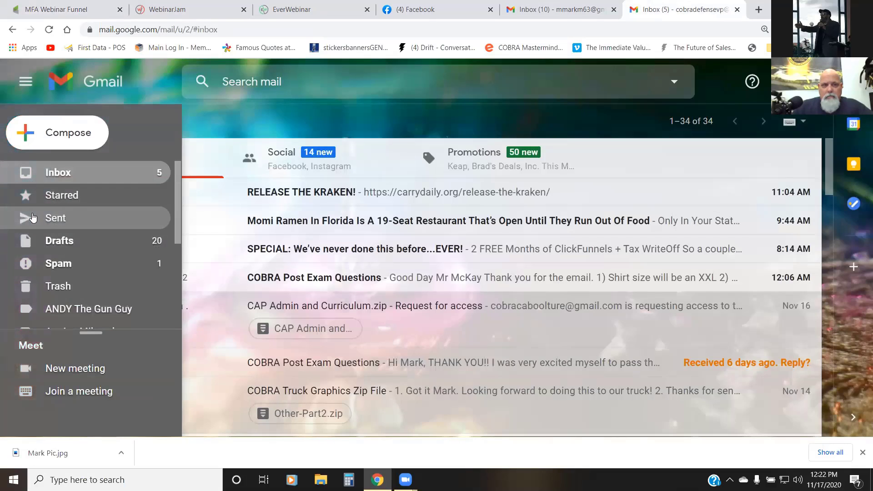
{"action": "left_click", "coordinate": [33, 218]}
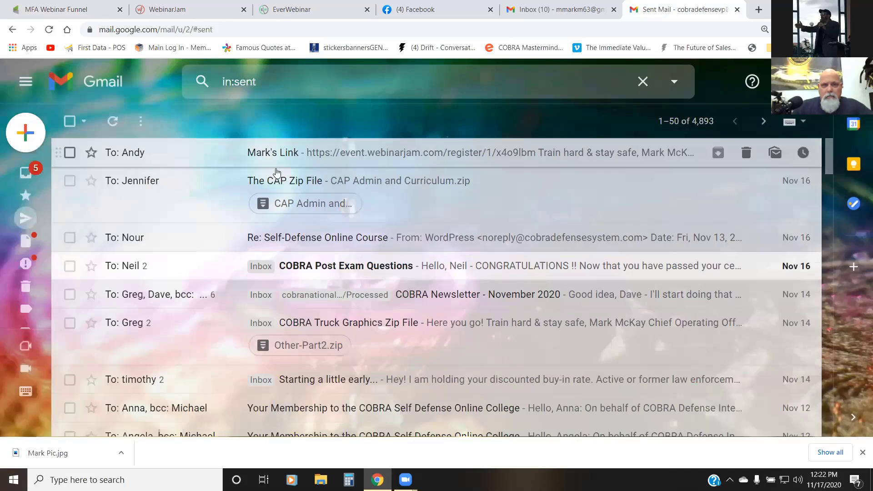
{"action": "left_click", "coordinate": [296, 153]}
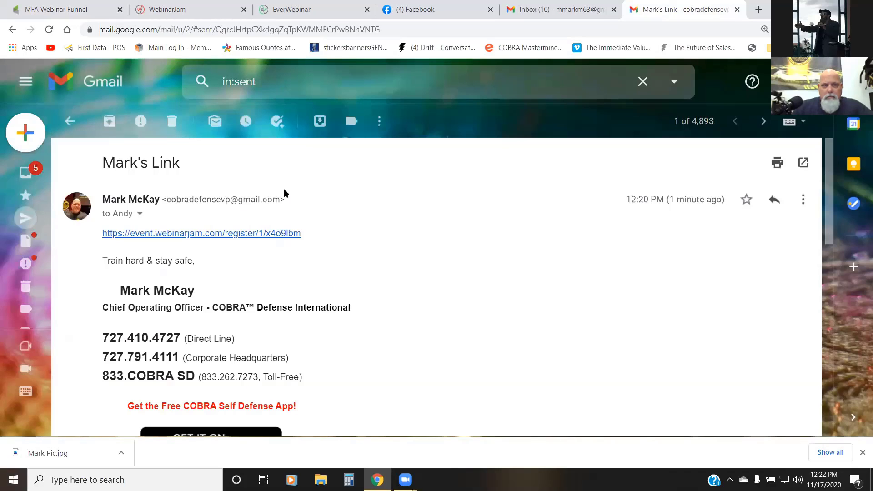
{"action": "left_click", "coordinate": [252, 234]}
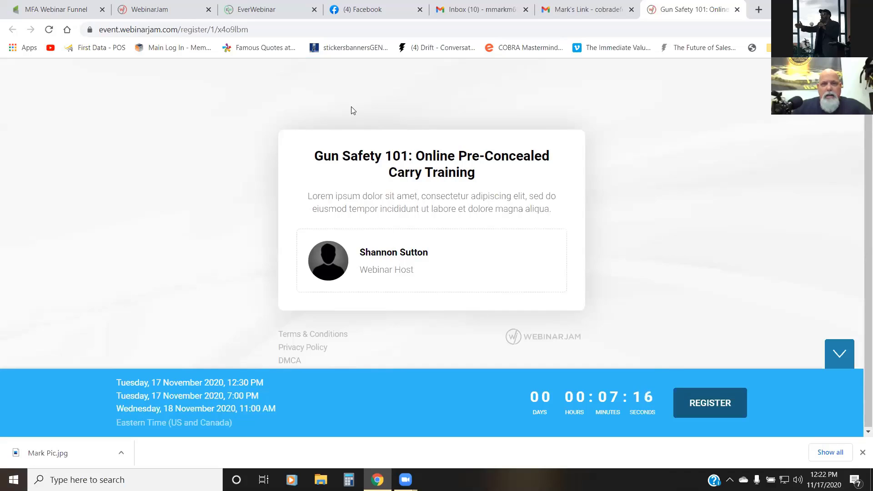
Step: Return to the WebinarJam tab, dismiss the webinar's links window and open the account profile
{"action": "left_click", "coordinate": [192, 8]}
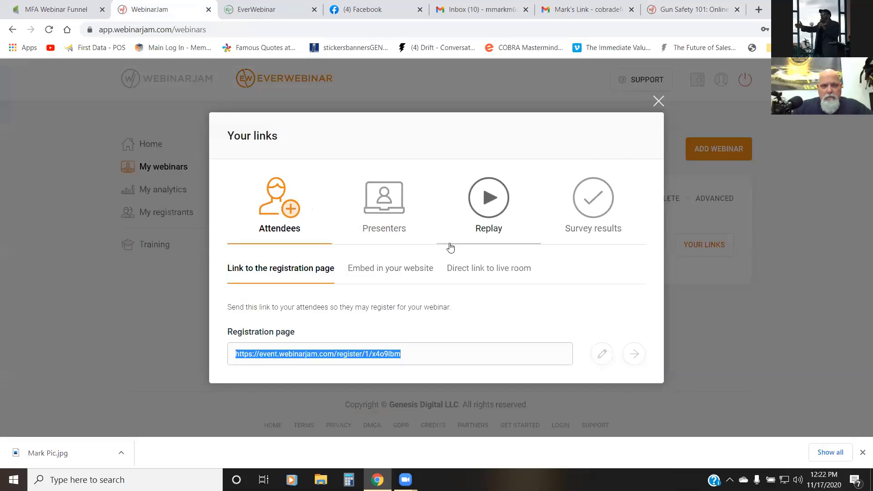
{"action": "left_click", "coordinate": [658, 101]}
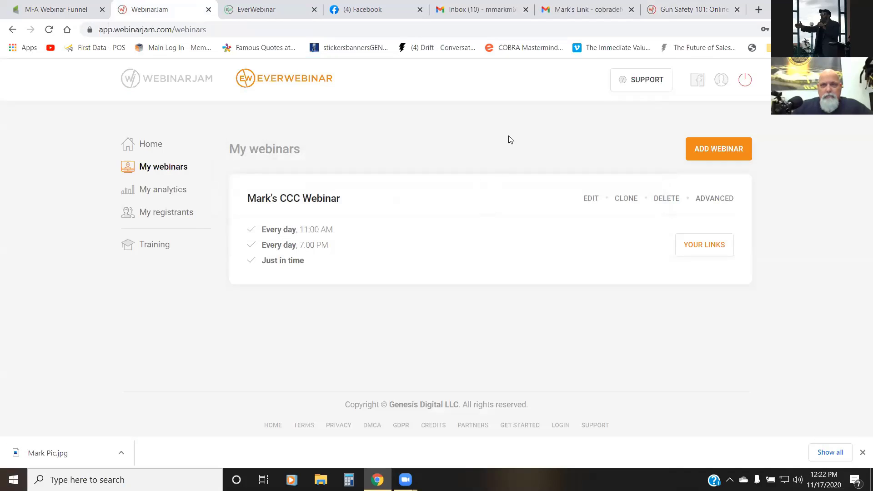
{"action": "left_click", "coordinate": [723, 80]}
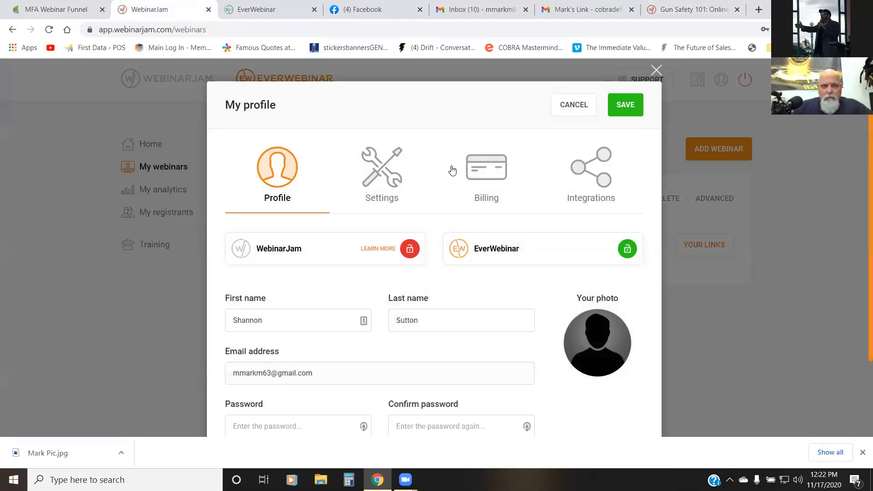
Step: Replace the first name and last name in the profile with the webinar host's actual name
{"action": "scroll", "coordinate": [400, 182], "scroll_direction": "down", "scroll_amount": 2}
{"action": "double_click", "coordinate": [296, 230]}
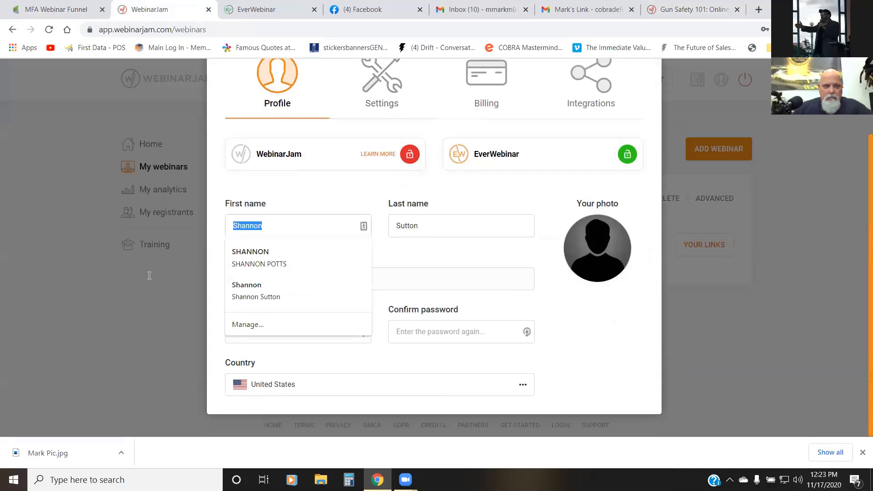
{"action": "type", "text": "M"}
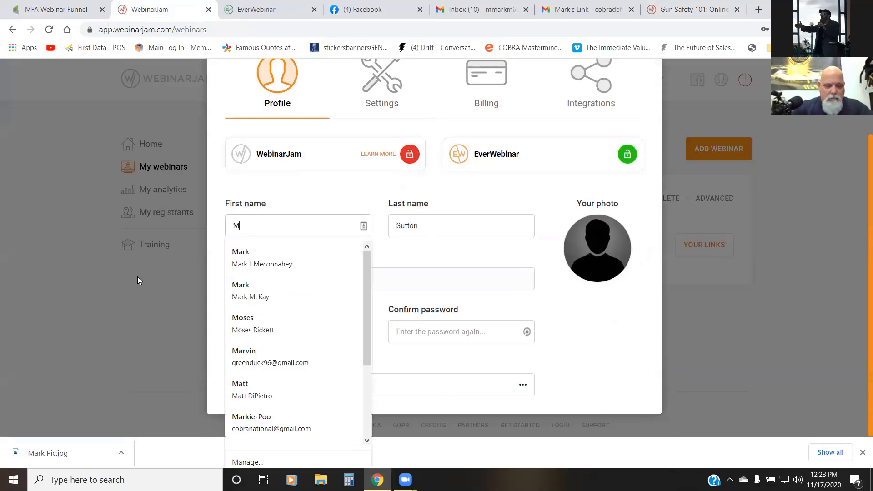
{"action": "type", "text": "ark"}
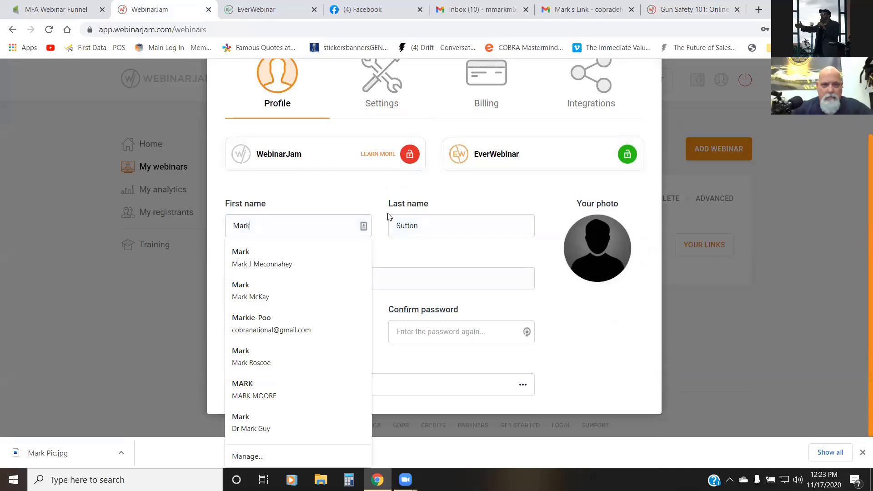
{"action": "double_click", "coordinate": [445, 222]}
{"action": "type", "text": "M"}
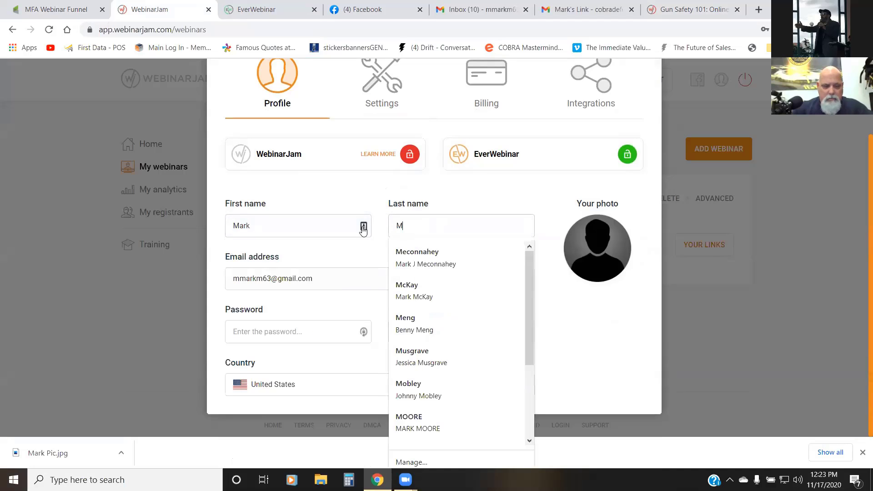
{"action": "type", "text": "cKay"}
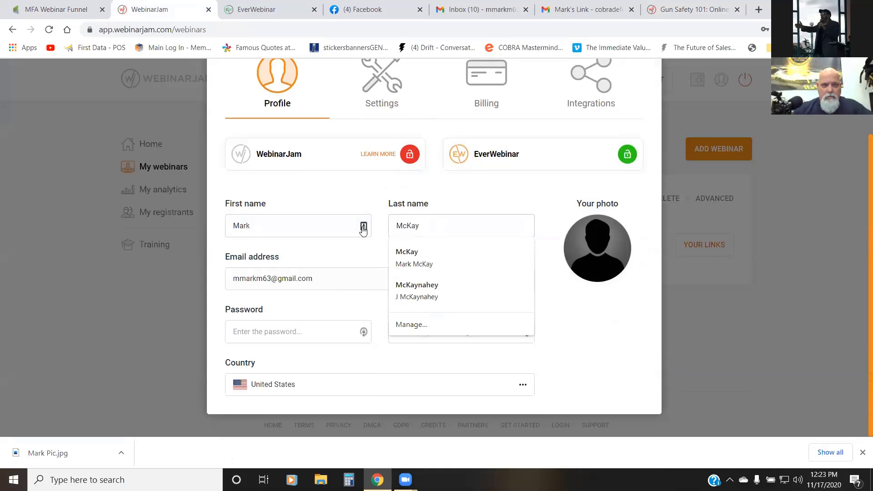
{"action": "left_click", "coordinate": [571, 363]}
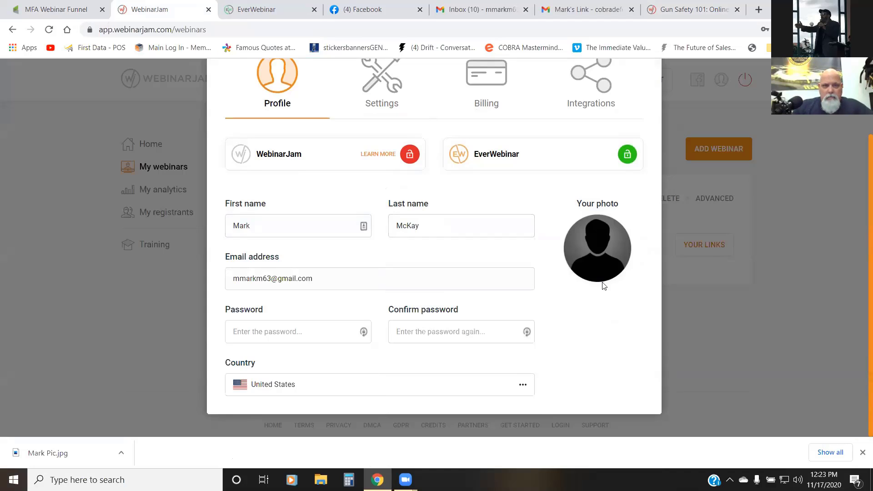
Step: Upload the host's portrait from the Downloads folder as the profile photo, zoom the crop out fully and save it
{"action": "mouse_move", "coordinate": [629, 250]}
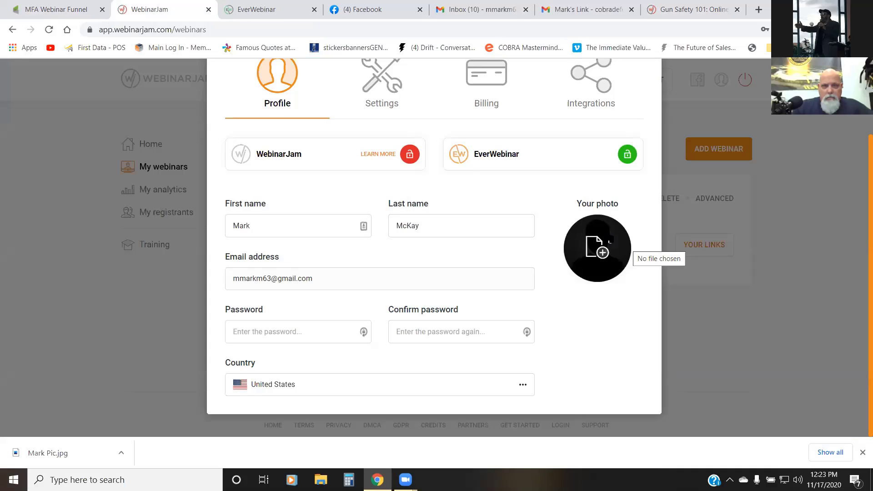
{"action": "left_click", "coordinate": [609, 239]}
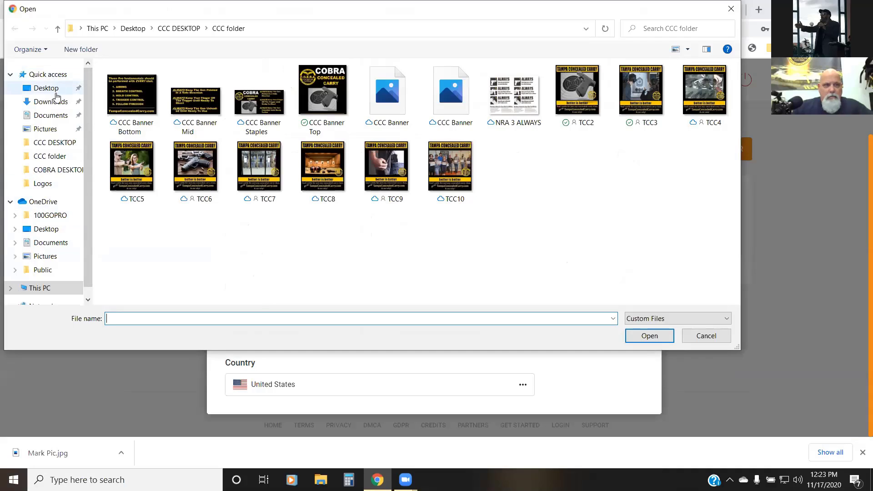
{"action": "left_click", "coordinate": [51, 102]}
{"action": "double_click", "coordinate": [145, 105]}
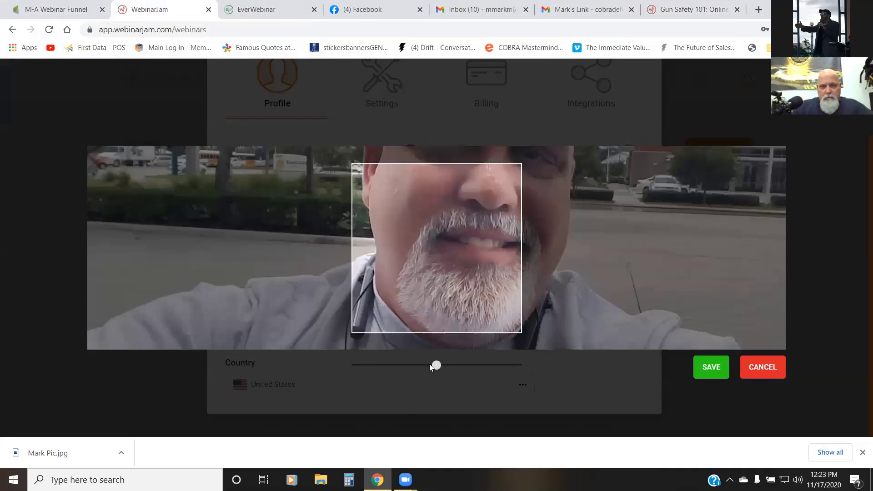
{"action": "left_click_drag", "start_coordinate": [429, 363], "coordinate": [305, 384]}
{"action": "left_click", "coordinate": [698, 362]}
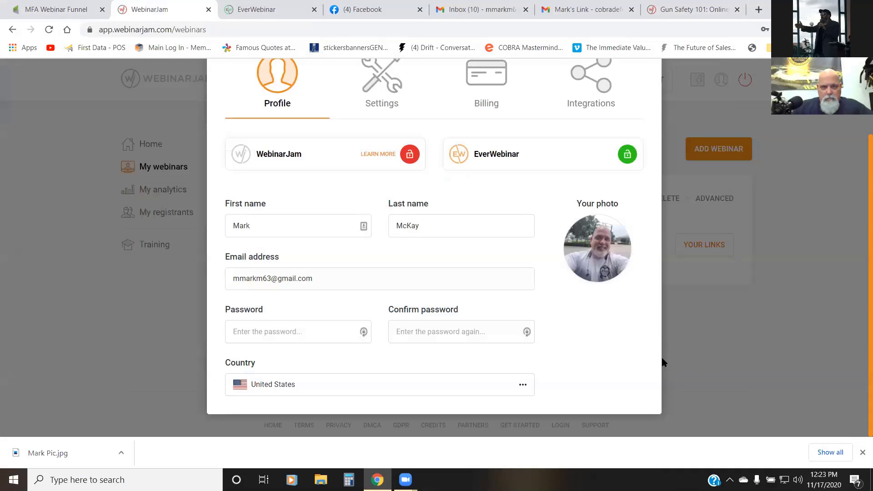
Step: Fill the profile's Password field with the saved account password
{"action": "left_click", "coordinate": [324, 330]}
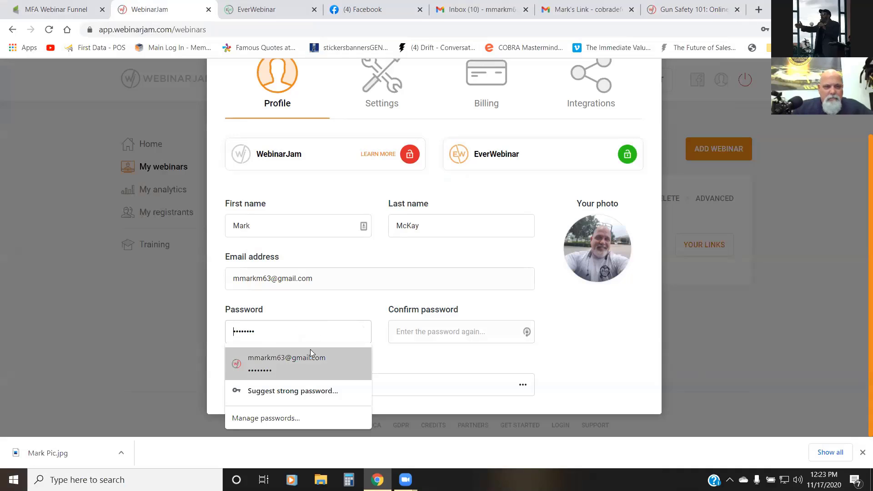
{"action": "left_click", "coordinate": [295, 370]}
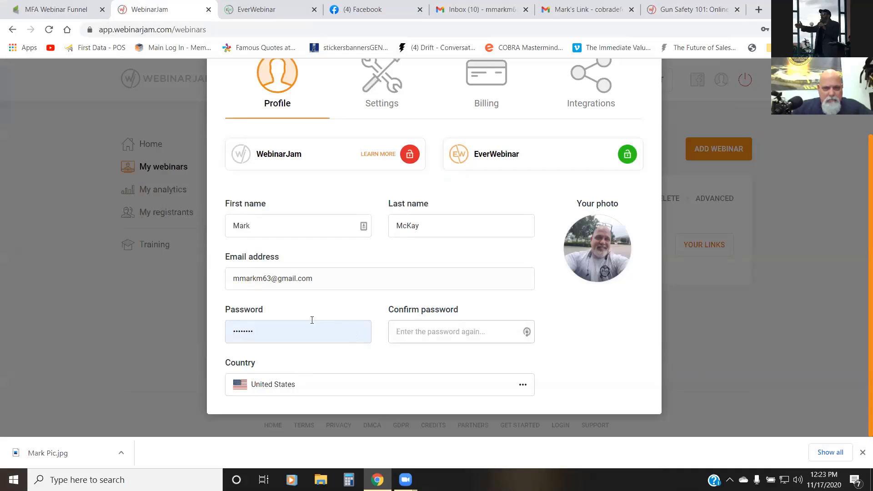
Step: Try to copy the filled-in password into the Confirm password field, and clear the pasted text
{"action": "double_click", "coordinate": [264, 334]}
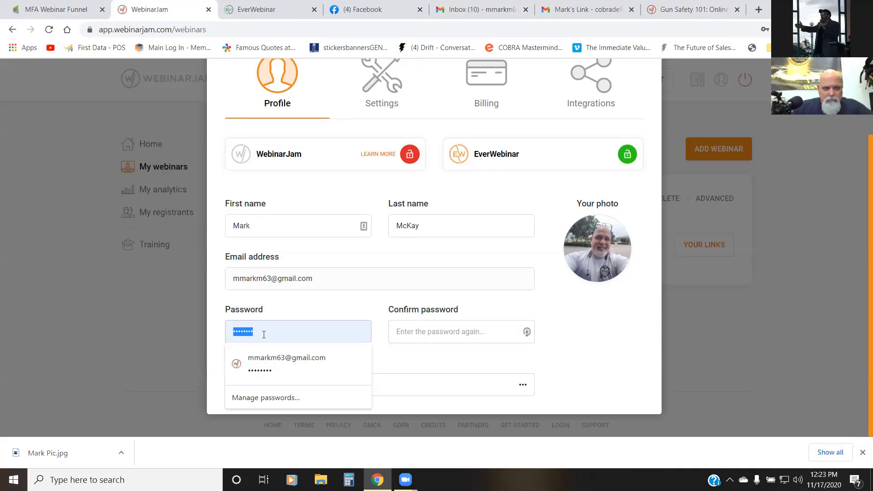
{"action": "left_click", "coordinate": [334, 305]}
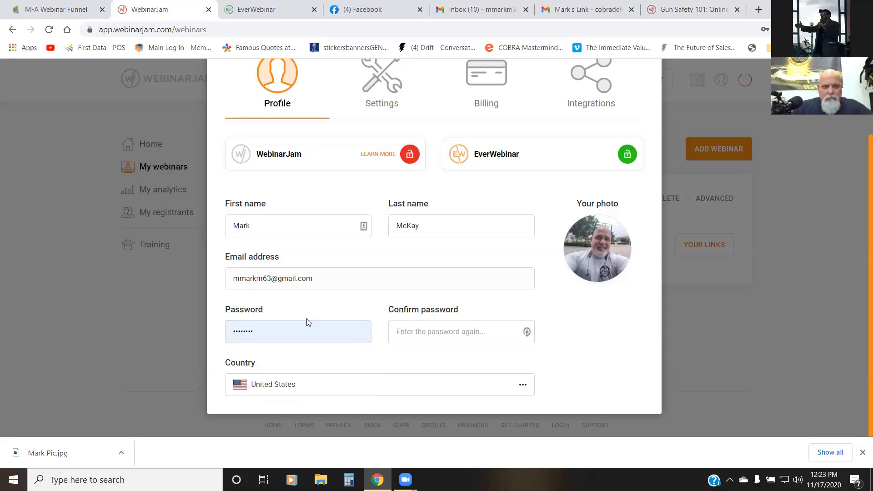
{"action": "left_click_drag", "start_coordinate": [264, 334], "coordinate": [228, 330]}
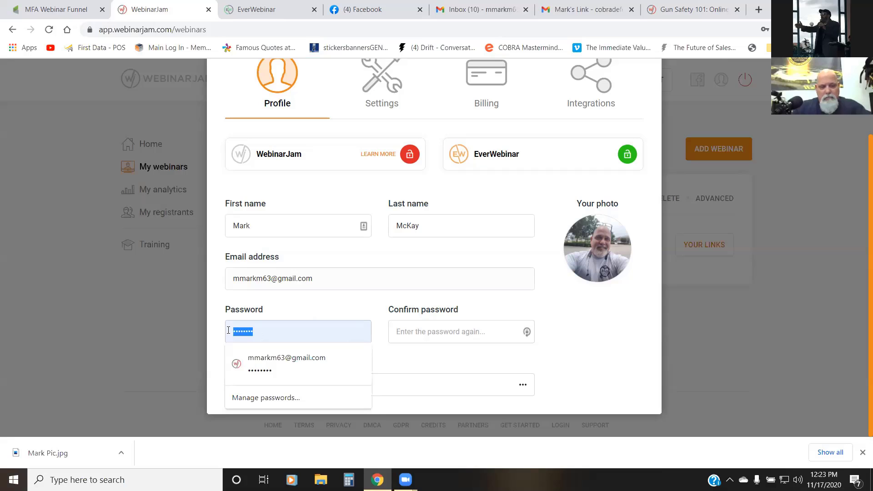
{"action": "left_click", "coordinate": [399, 331]}
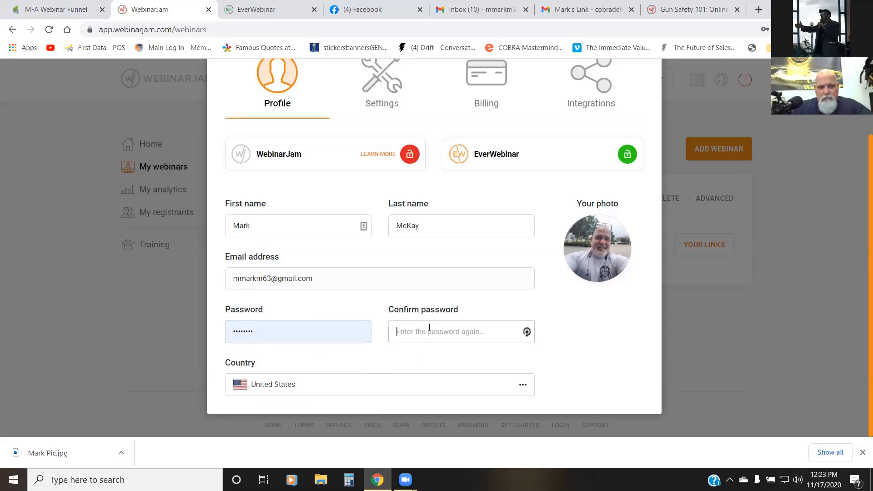
{"action": "key", "text": "ctrl+v"}
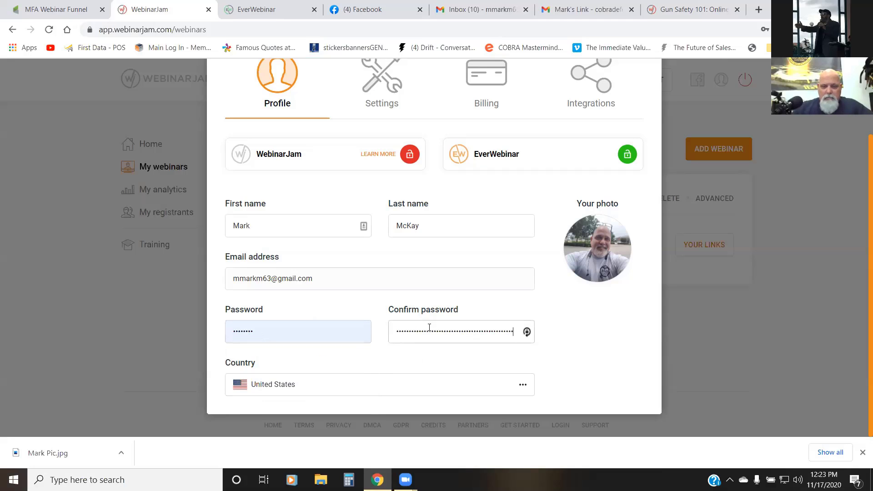
{"action": "key", "text": "BackSpace"}
{"action": "key", "text": "BackSpace"}
{"action": "key", "text": "BackSpace"}
{"action": "key", "text": "BackSpace"}
{"action": "key", "text": "BackSpace"}
{"action": "key", "text": "BackSpace"}
{"action": "key", "text": "BackSpace"}
{"action": "key", "text": "BackSpace"}
{"action": "key", "text": "BackSpace"}
{"action": "key", "text": "BackSpace"}
{"action": "key", "text": "BackSpace"}
{"action": "key", "text": "BackSpace"}
{"action": "key", "text": "BackSpace"}
{"action": "key", "text": "BackSpace"}
{"action": "key", "text": "BackSpace"}
{"action": "key", "text": "BackSpace"}
{"action": "key", "text": "BackSpace"}
{"action": "key", "text": "BackSpace"}
{"action": "key", "text": "BackSpace"}
{"action": "key", "text": "BackSpace"}
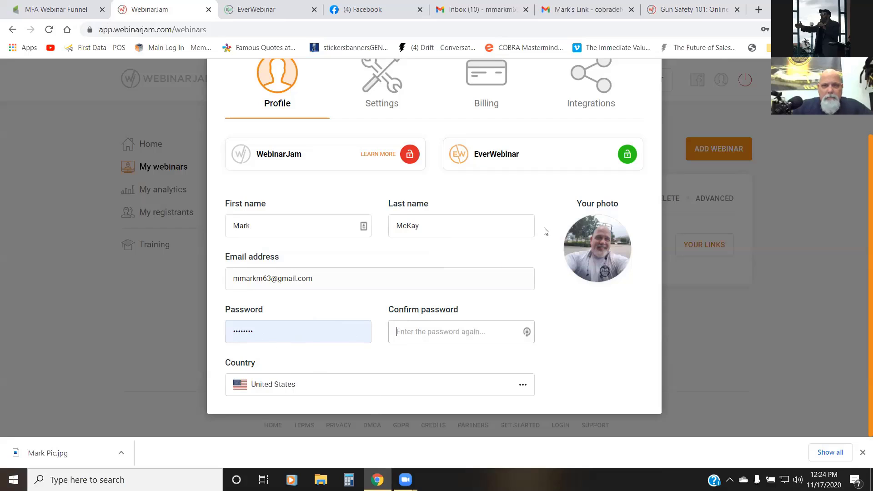
Step: Open the browser's saved password manager and look through the list for the WebinarJam login
{"action": "left_click", "coordinate": [341, 335]}
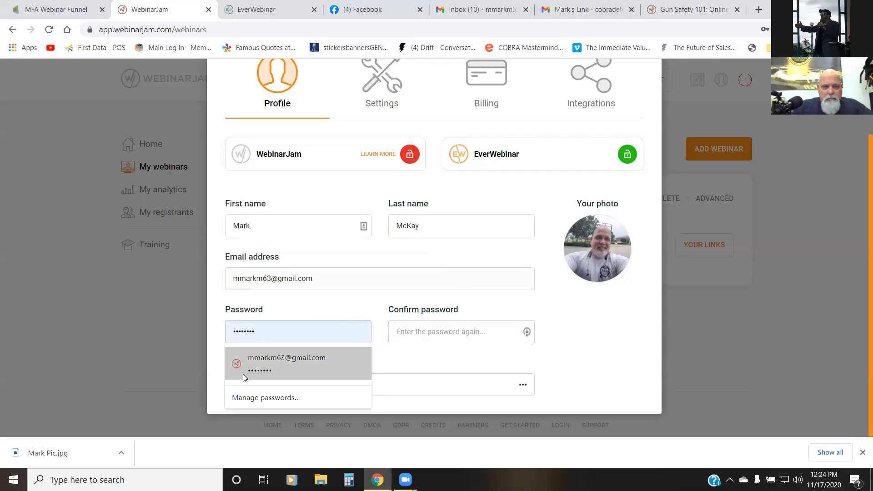
{"action": "left_click", "coordinate": [254, 397]}
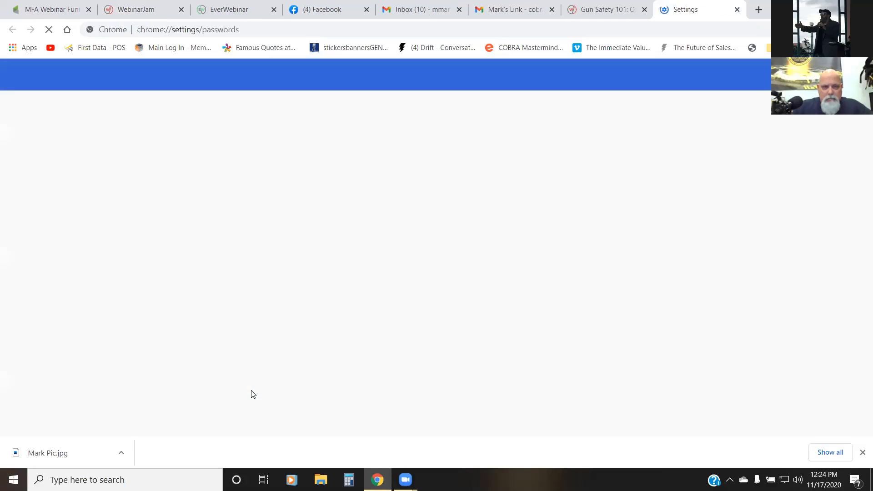
{"action": "scroll", "coordinate": [415, 228], "scroll_direction": "down", "scroll_amount": 4}
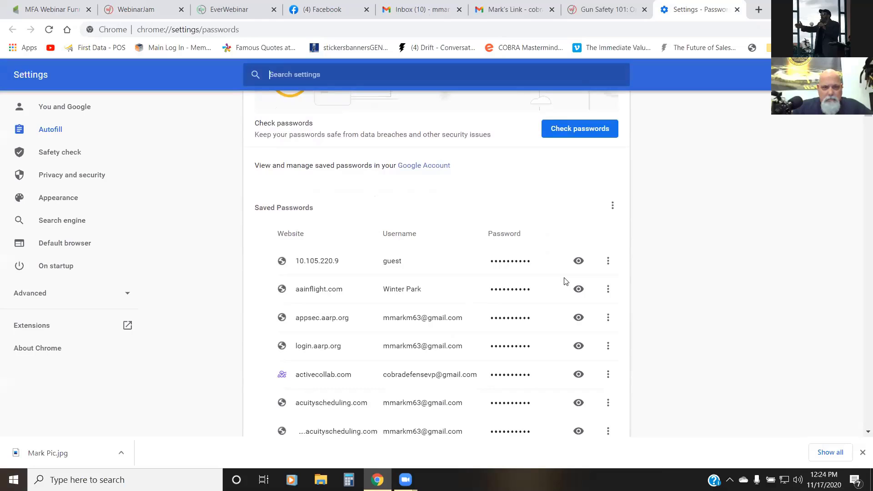
{"action": "scroll", "coordinate": [489, 254], "scroll_direction": "up", "scroll_amount": 4}
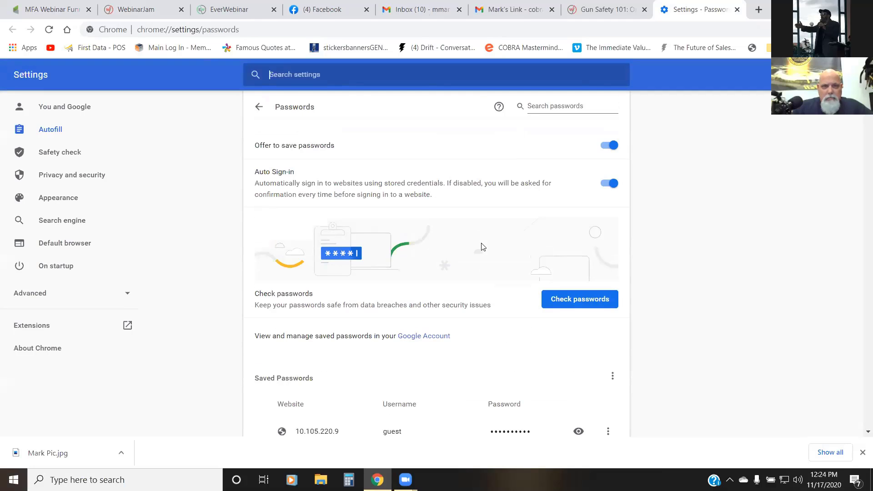
{"action": "scroll", "coordinate": [485, 241], "scroll_direction": "down", "scroll_amount": 12}
{"action": "scroll", "coordinate": [500, 246], "scroll_direction": "down", "scroll_amount": 10}
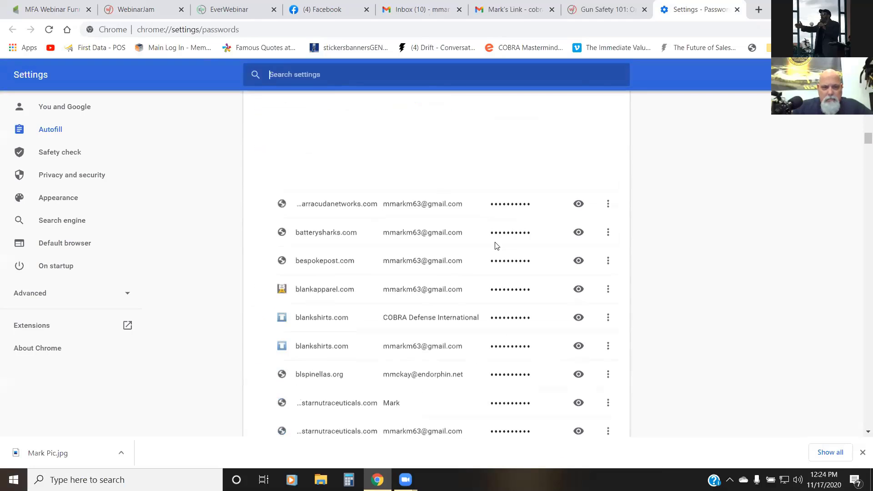
{"action": "scroll", "coordinate": [488, 240], "scroll_direction": "up", "scroll_amount": 4}
{"action": "scroll", "coordinate": [487, 236], "scroll_direction": "up", "scroll_amount": 5}
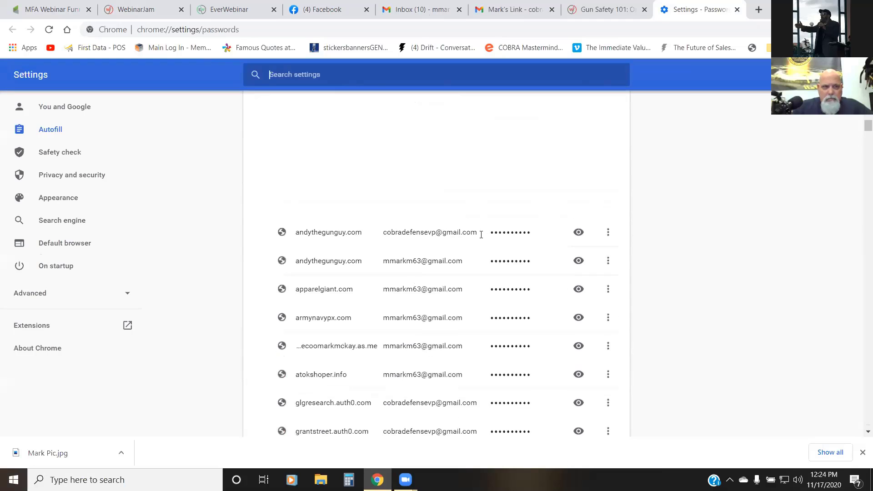
Step: Search the browser settings for "web" and reopen the Passwords page from the results
{"action": "left_click", "coordinate": [425, 76]}
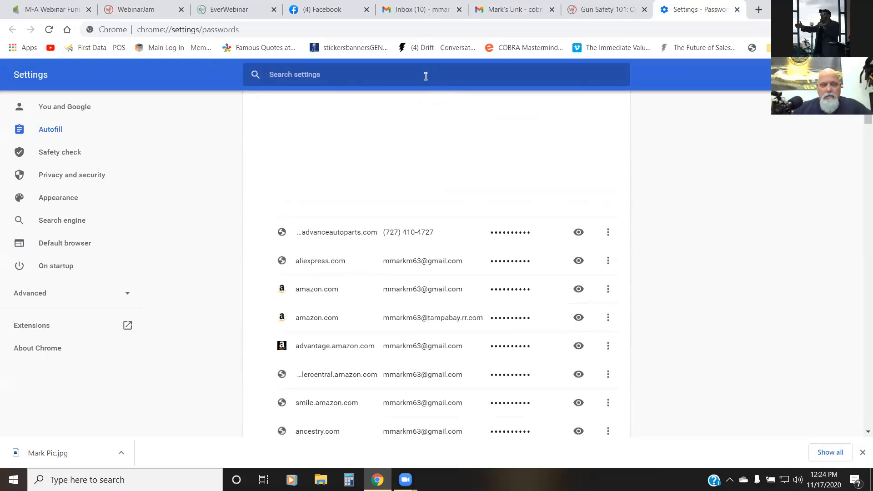
{"action": "type", "text": "web"}
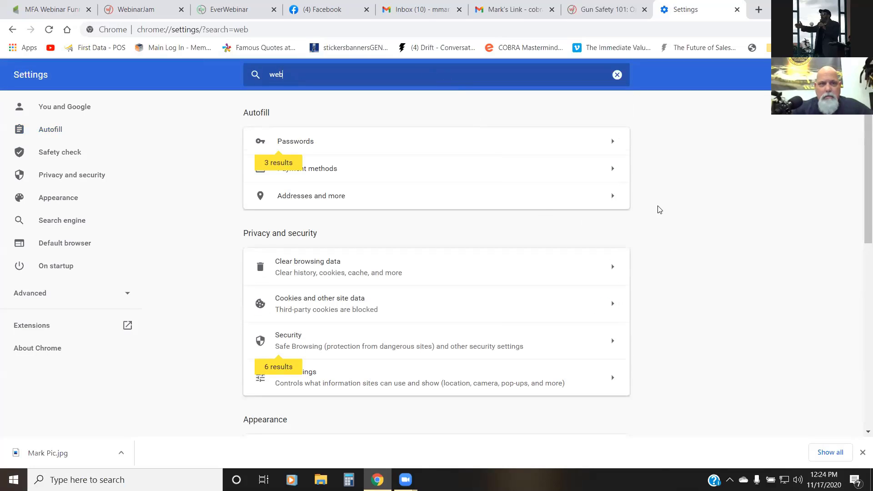
{"action": "key", "text": "BackSpace"}
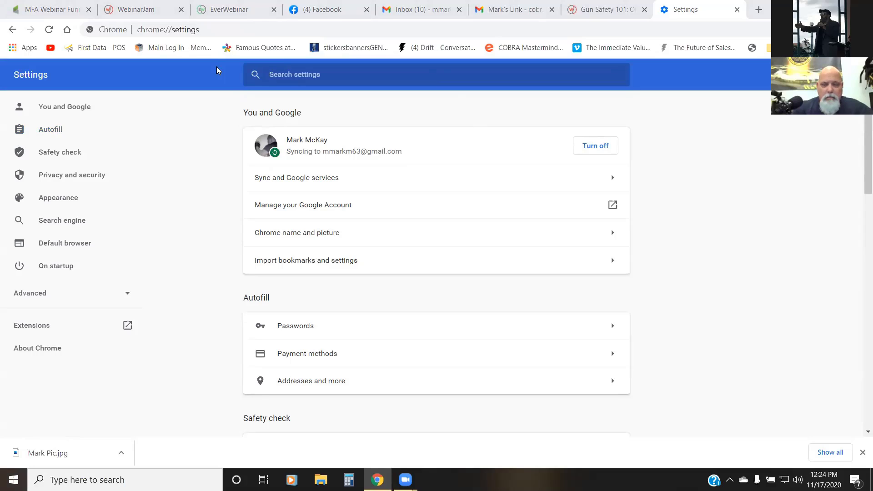
{"action": "left_click", "coordinate": [13, 30]}
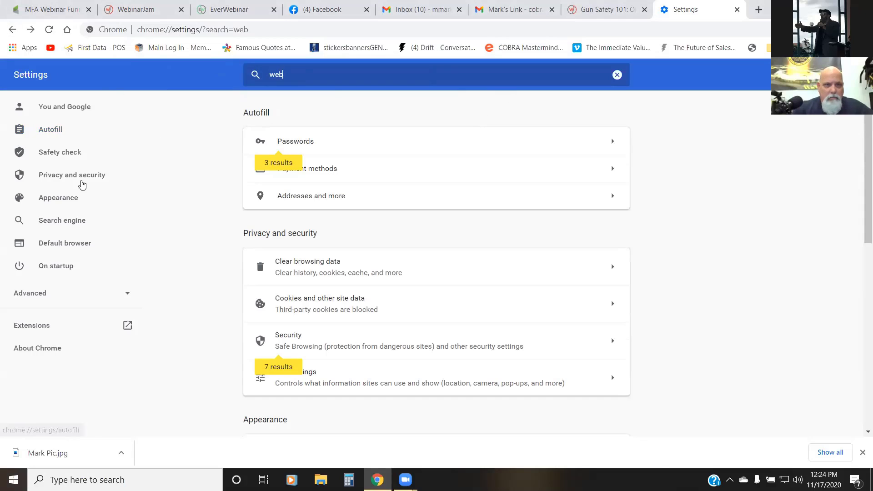
{"action": "left_click", "coordinate": [388, 141]}
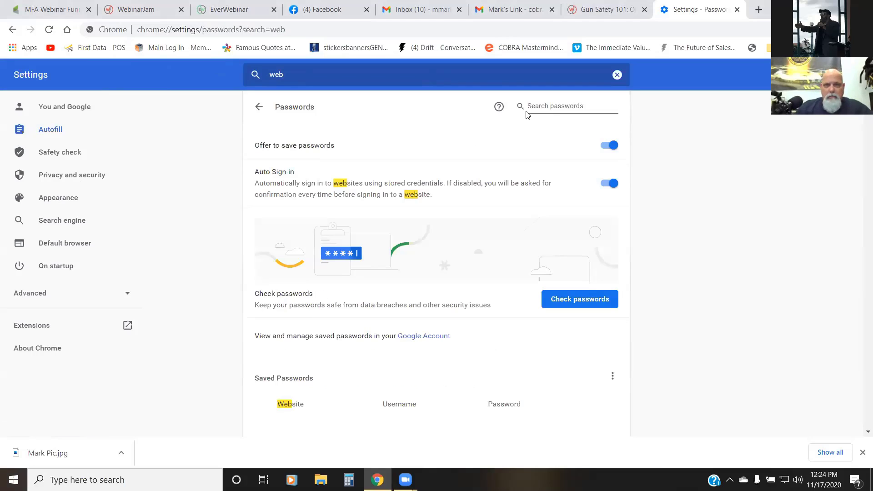
Step: Filter the saved passwords by "webinar" to locate the WebinarJam login
{"action": "left_click", "coordinate": [545, 106]}
{"action": "type", "text": "web"}
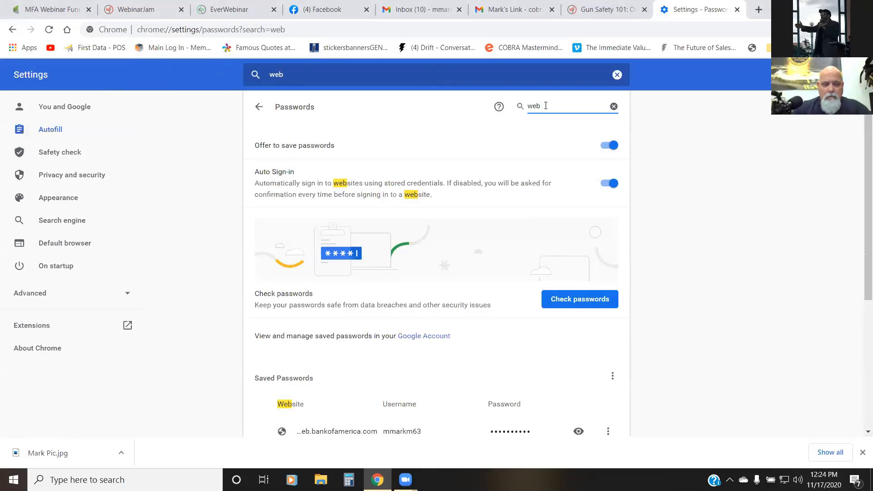
{"action": "type", "text": "inar"}
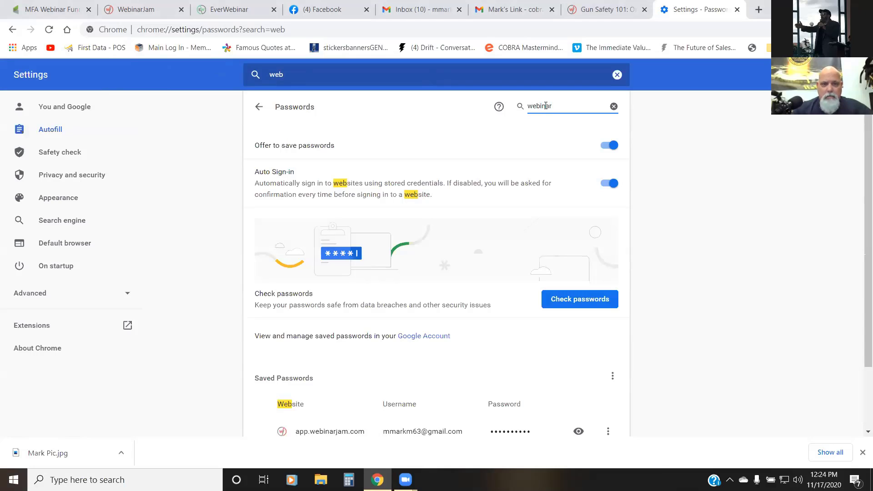
{"action": "scroll", "coordinate": [437, 227], "scroll_direction": "down", "scroll_amount": 2}
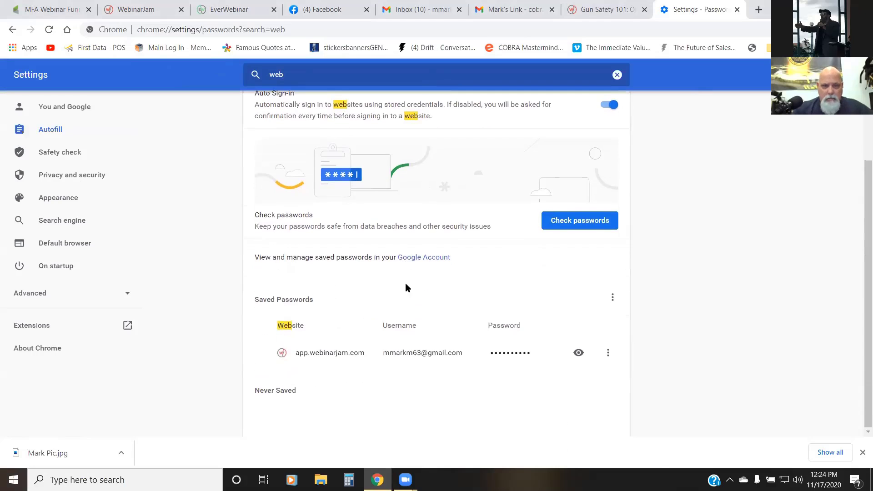
Step: Reveal the saved WebinarJam password by entering the Windows PIN, and copy the revealed password
{"action": "left_click", "coordinate": [579, 354]}
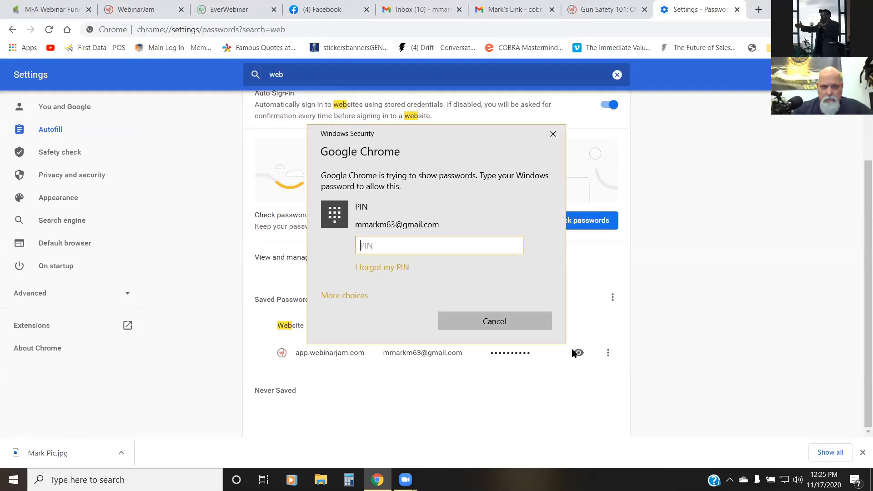
{"action": "type", "text": "••••"}
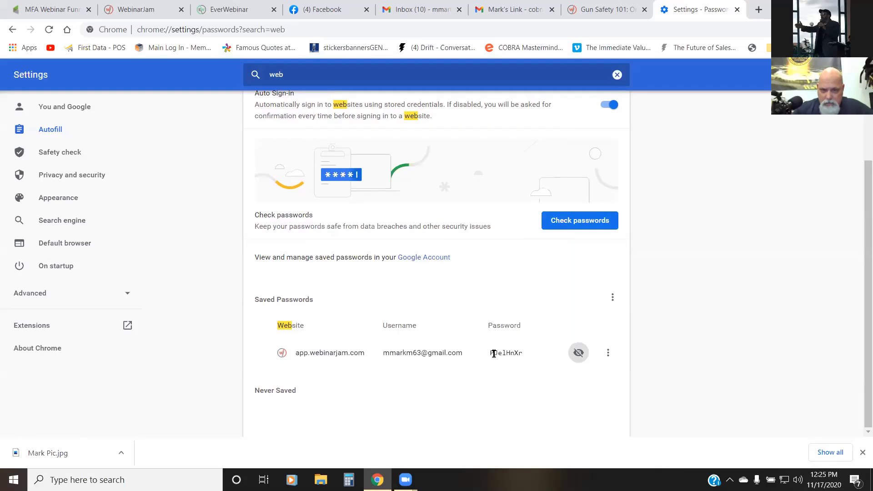
{"action": "left_click_drag", "start_coordinate": [491, 354], "coordinate": [526, 347]}
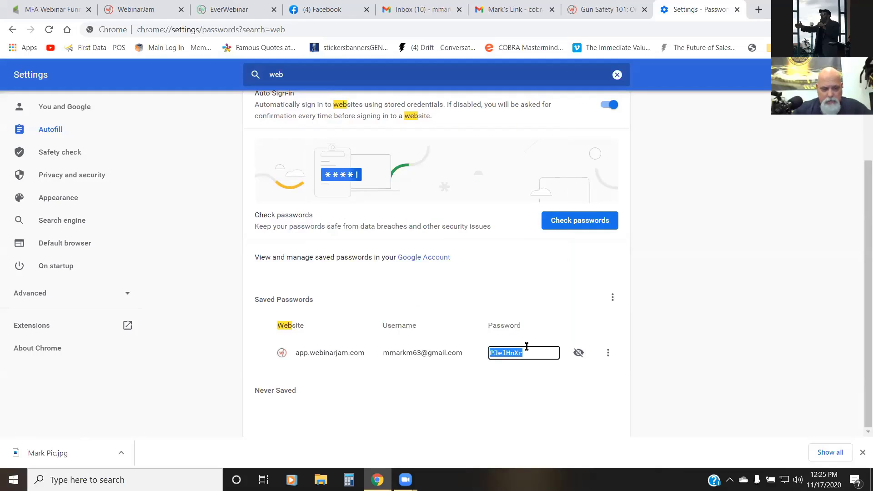
Step: Return to the WebinarJam profile and paste the copied account password into the Confirm password field
{"action": "left_click", "coordinate": [609, 9]}
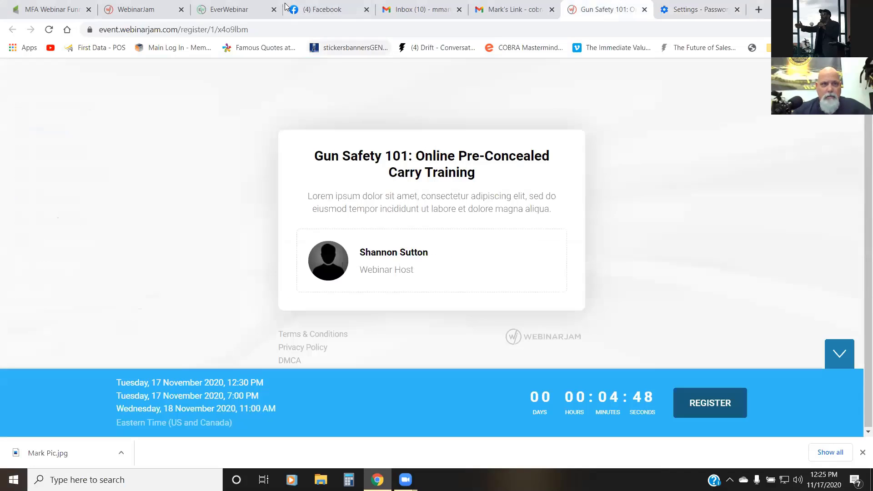
{"action": "left_click", "coordinate": [136, 9]}
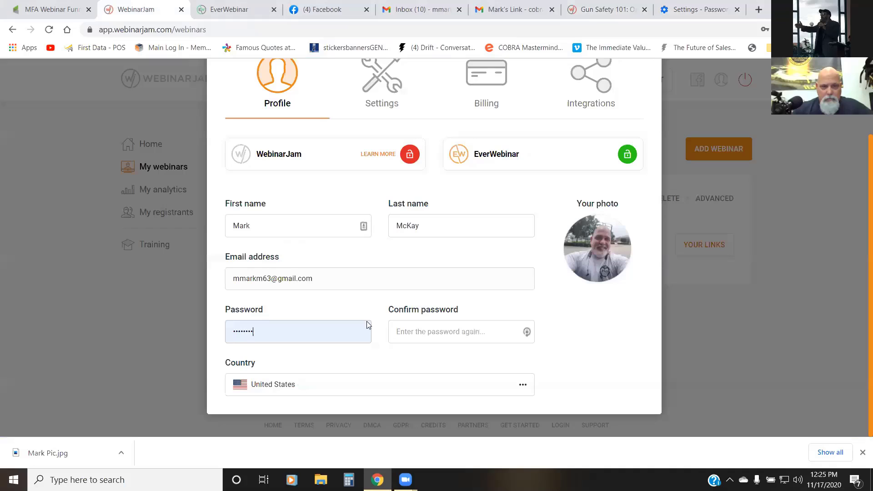
{"action": "left_click", "coordinate": [431, 330]}
{"action": "key", "text": "ctrl+v"}
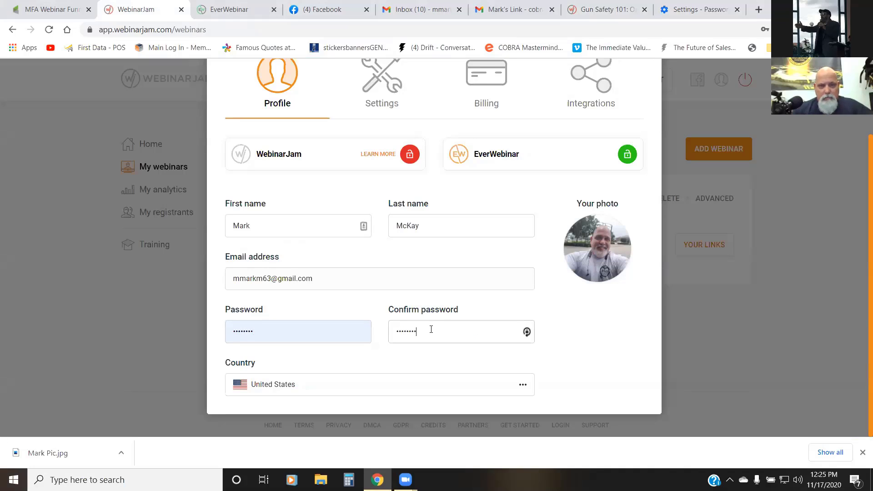
Step: Save the profile changes, close the profile, and store the updated login in the browser
{"action": "scroll", "coordinate": [566, 165], "scroll_direction": "up", "scroll_amount": 2}
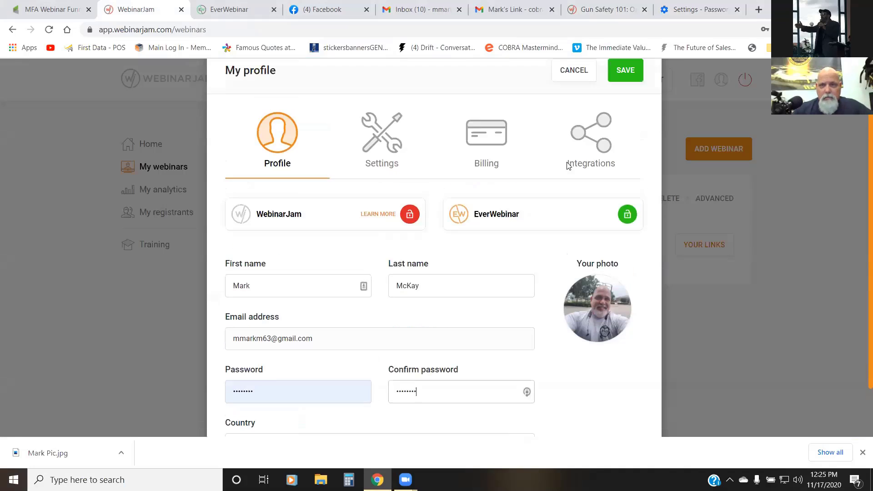
{"action": "left_click", "coordinate": [624, 101]}
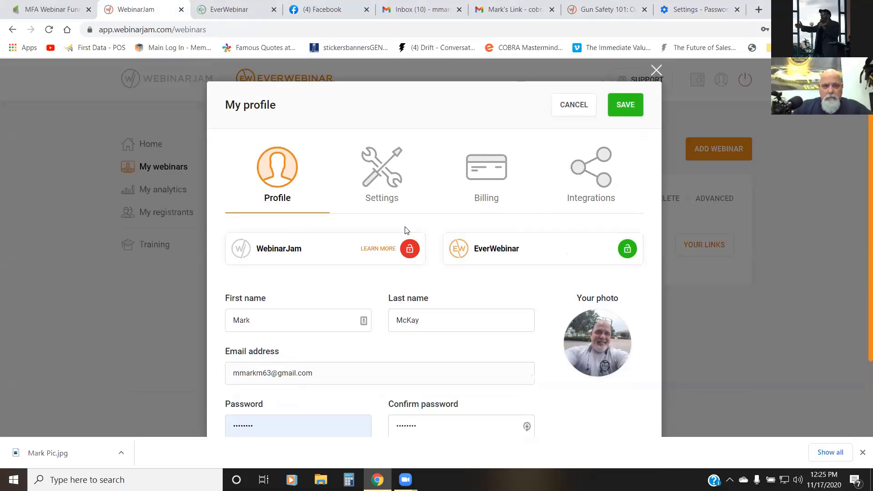
{"action": "scroll", "coordinate": [368, 259], "scroll_direction": "down", "scroll_amount": 2}
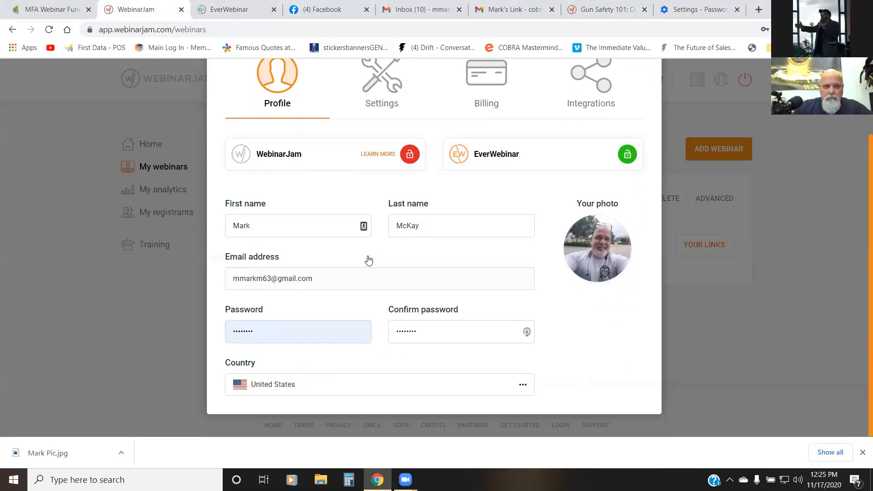
{"action": "scroll", "coordinate": [576, 143], "scroll_direction": "up", "scroll_amount": 1}
{"action": "left_click", "coordinate": [622, 67]}
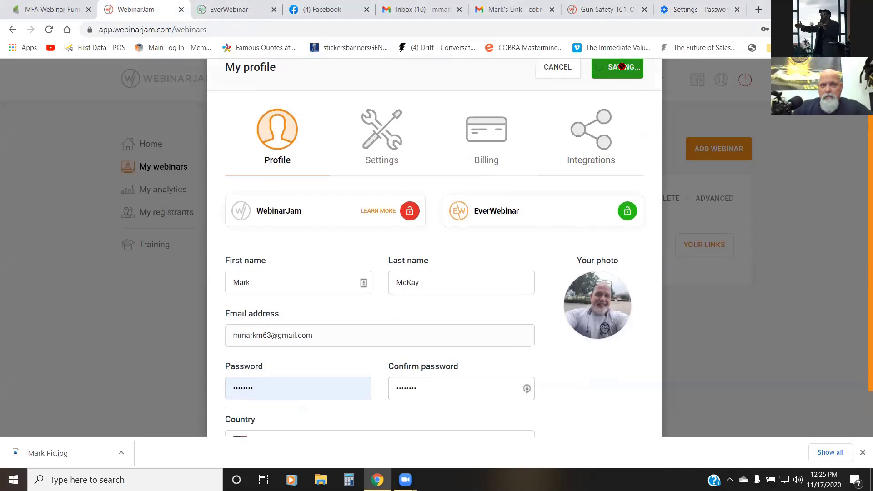
{"action": "scroll", "coordinate": [620, 67], "scroll_direction": "up", "scroll_amount": 1}
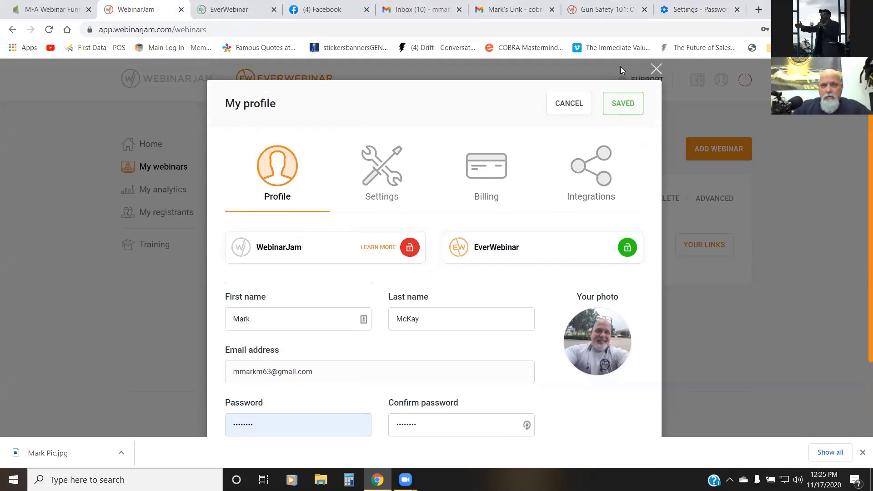
{"action": "left_click", "coordinate": [656, 70]}
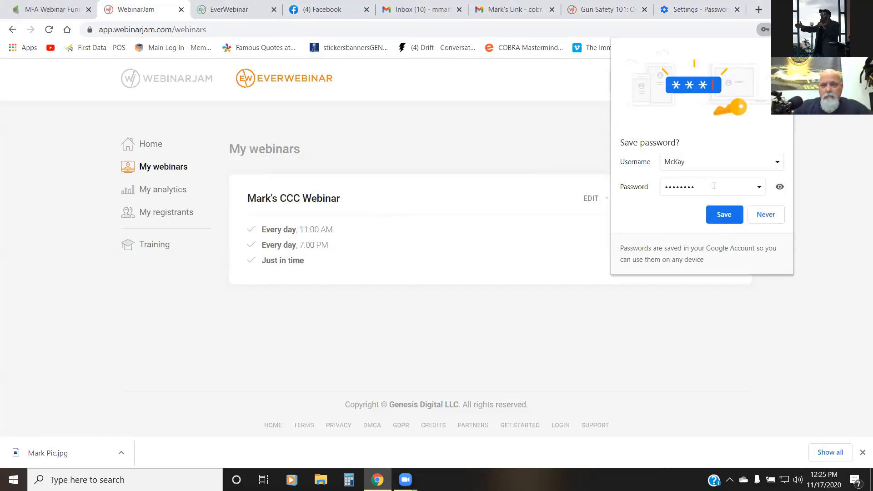
{"action": "left_click", "coordinate": [721, 213]}
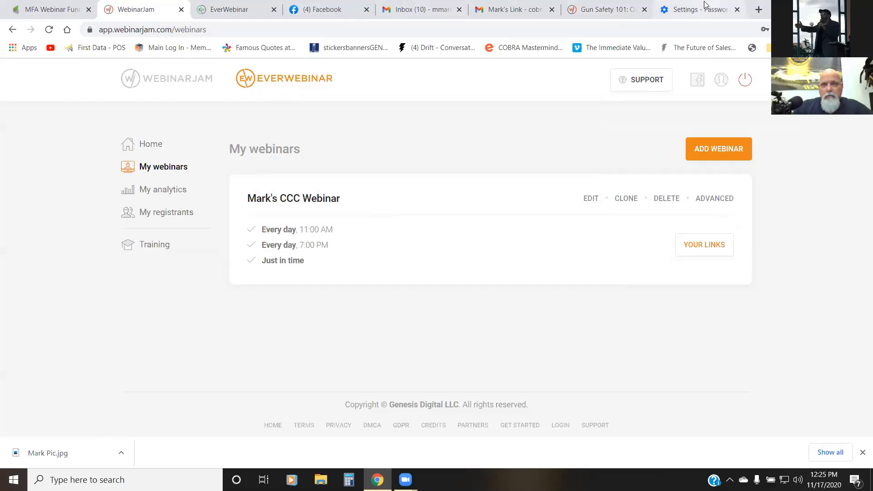
Step: Reload the webinar registration page, then close it with the settings page and reopen it from the link in the sent e-mail
{"action": "left_click", "coordinate": [622, 5]}
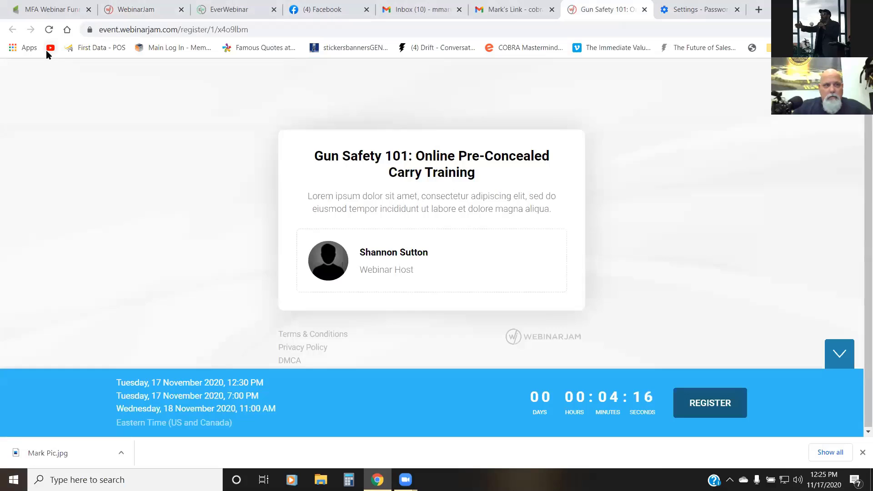
{"action": "left_click", "coordinate": [49, 31]}
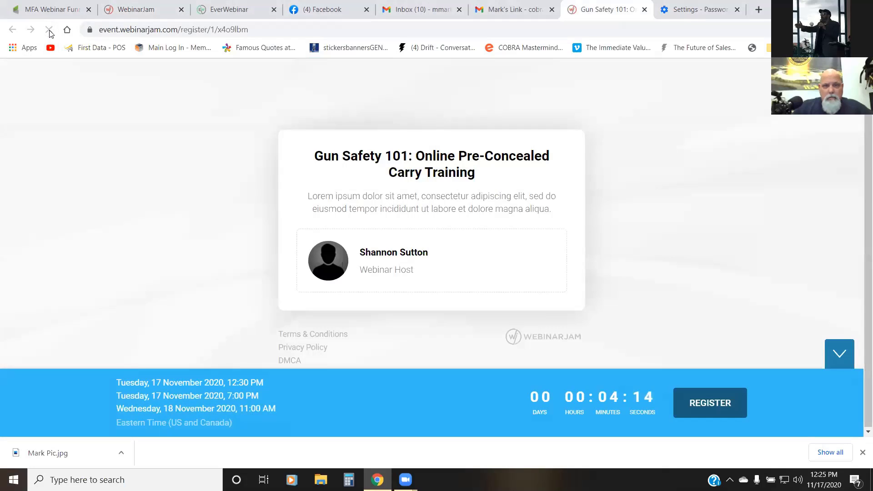
{"action": "left_click", "coordinate": [644, 10]}
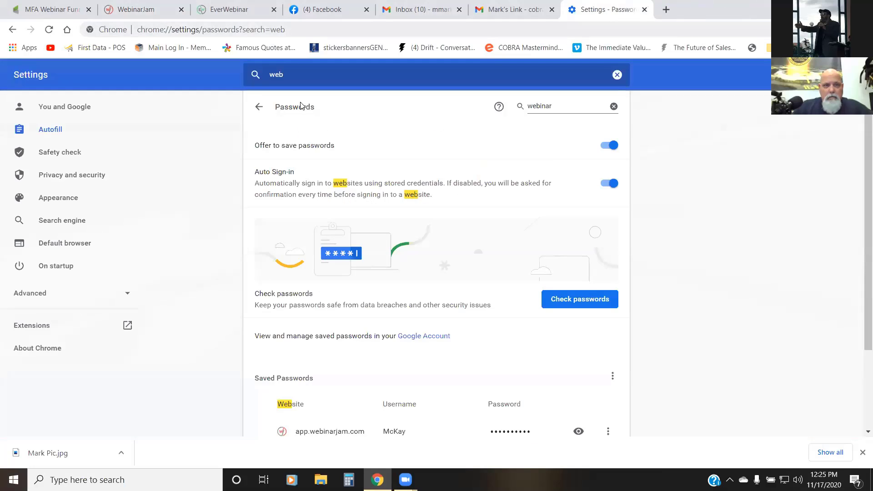
{"action": "left_click", "coordinate": [733, 9]}
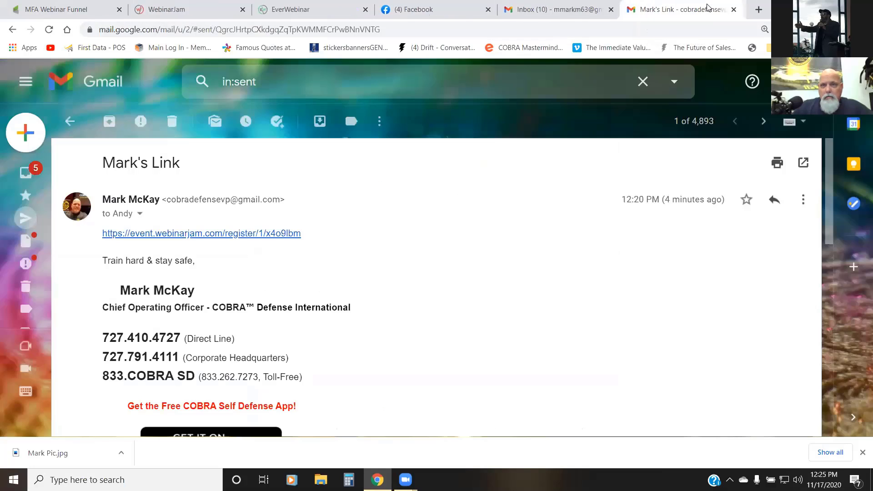
{"action": "left_click", "coordinate": [182, 234]}
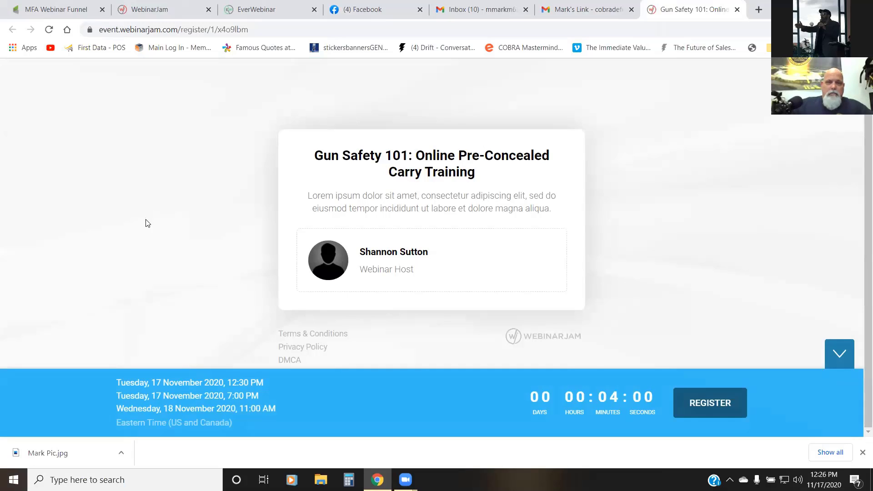
Step: Look through the Profile, Settings, Billing and Integrations sections of the WebinarJam profile, and close it
{"action": "left_click", "coordinate": [150, 9]}
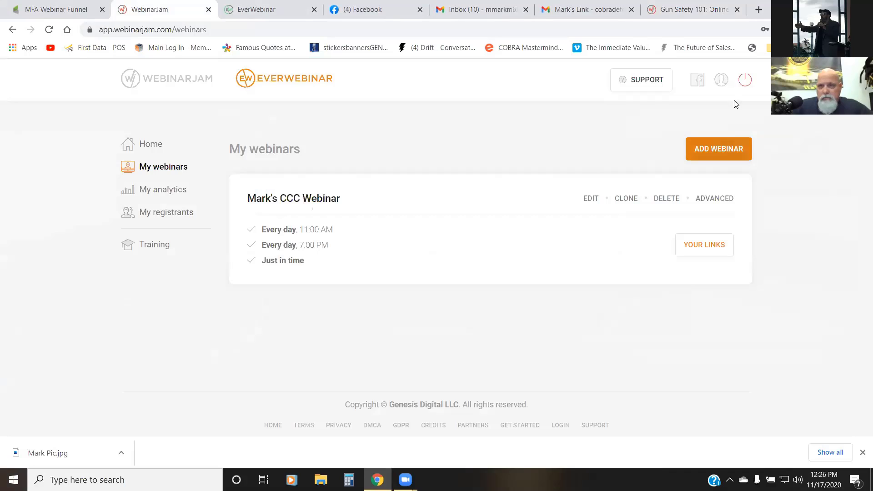
{"action": "left_click", "coordinate": [723, 80]}
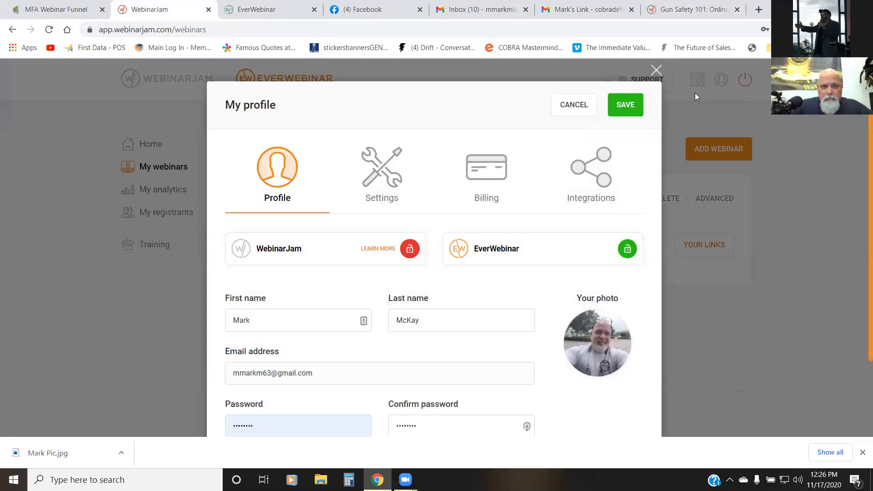
{"action": "scroll", "coordinate": [518, 151], "scroll_direction": "down", "scroll_amount": 2}
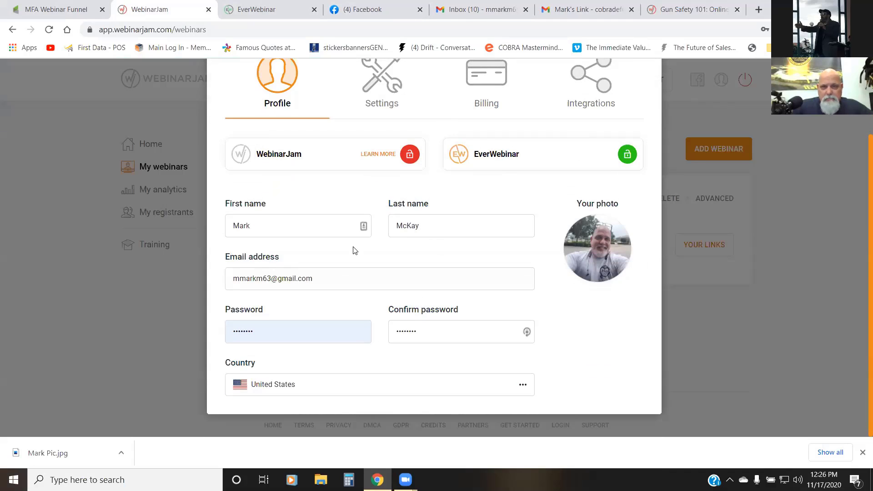
{"action": "scroll", "coordinate": [354, 250], "scroll_direction": "up", "scroll_amount": 2}
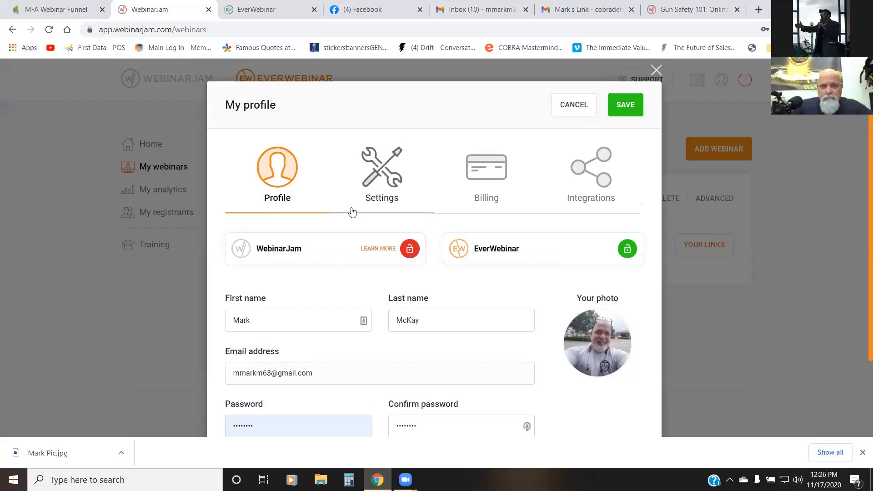
{"action": "left_click", "coordinate": [372, 174]}
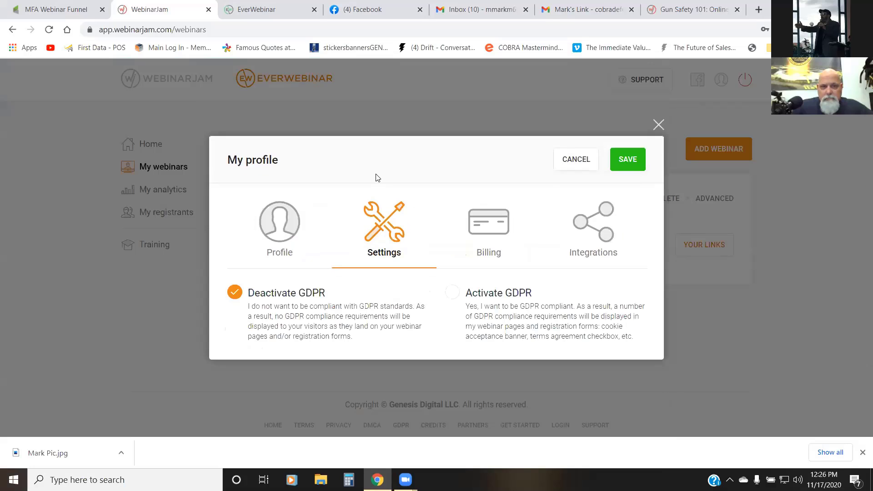
{"action": "left_click", "coordinate": [479, 213]}
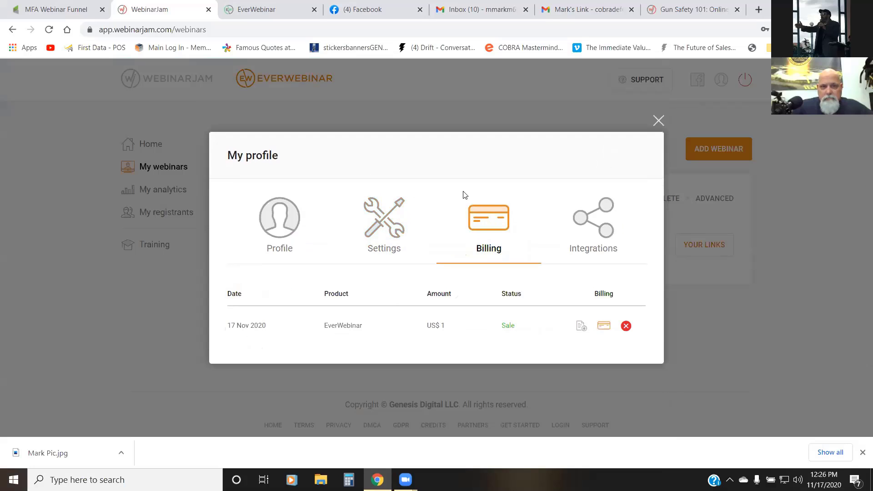
{"action": "left_click", "coordinate": [548, 217]}
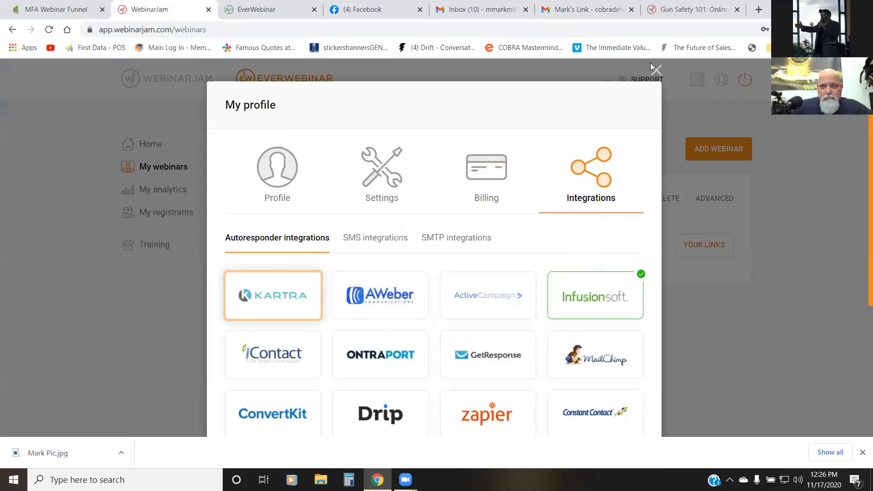
{"action": "left_click", "coordinate": [655, 70]}
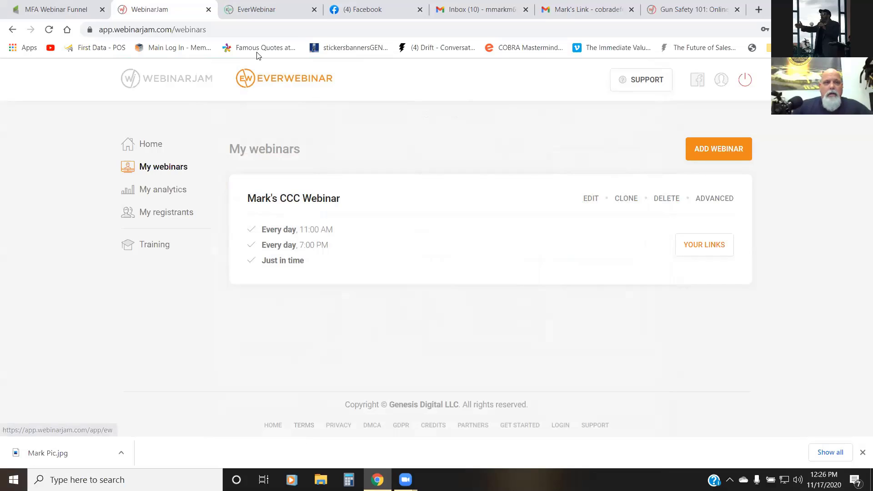
Step: Open the registration form on the Gun Safety 101 page and check its session date and time zone choices
{"action": "left_click", "coordinate": [653, 8]}
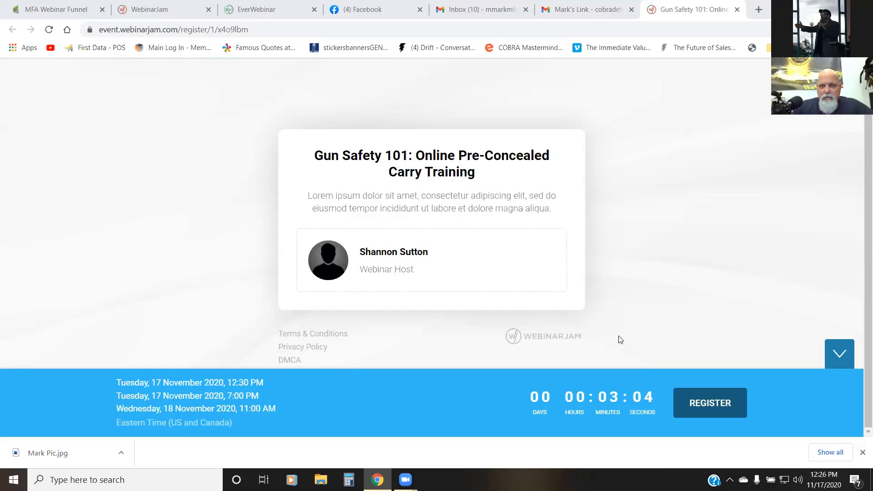
{"action": "left_click", "coordinate": [711, 403]}
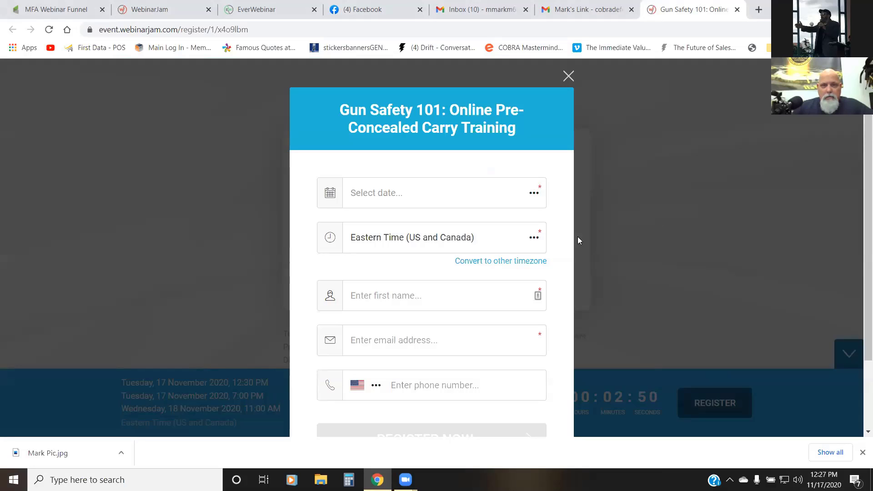
{"action": "left_click", "coordinate": [533, 194]}
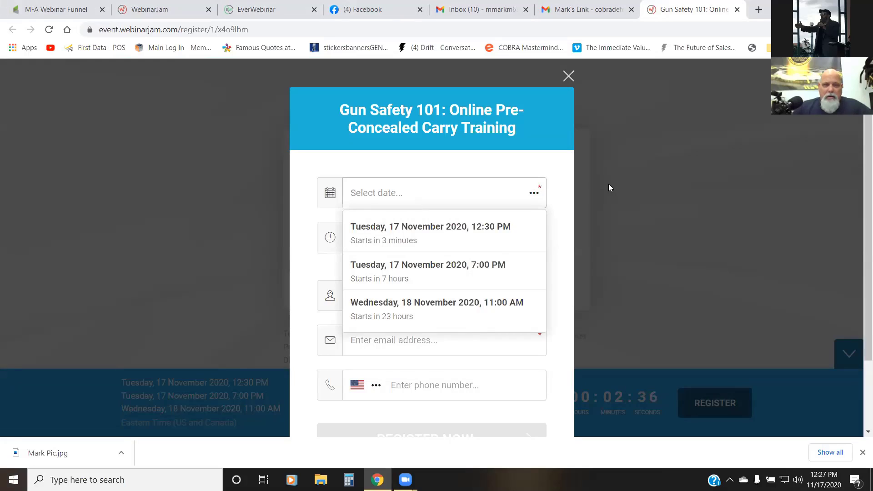
{"action": "left_click", "coordinate": [530, 198]}
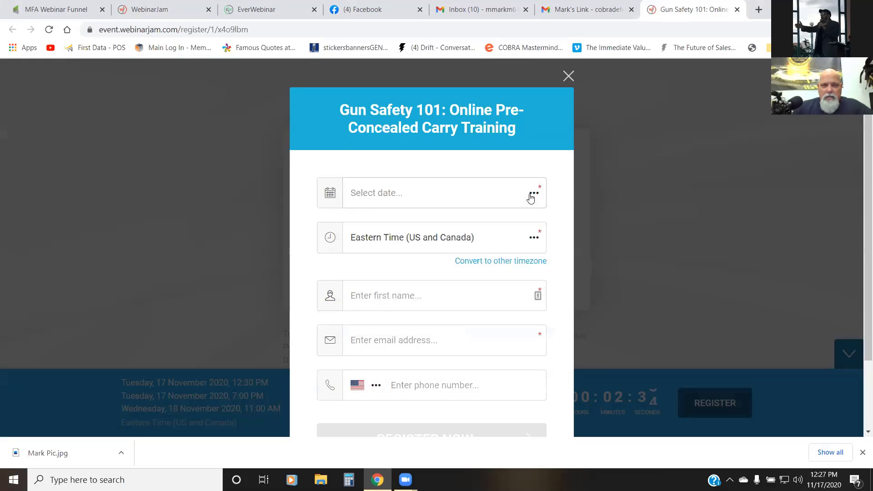
{"action": "left_click", "coordinate": [534, 239]}
{"action": "left_click", "coordinate": [534, 239]}
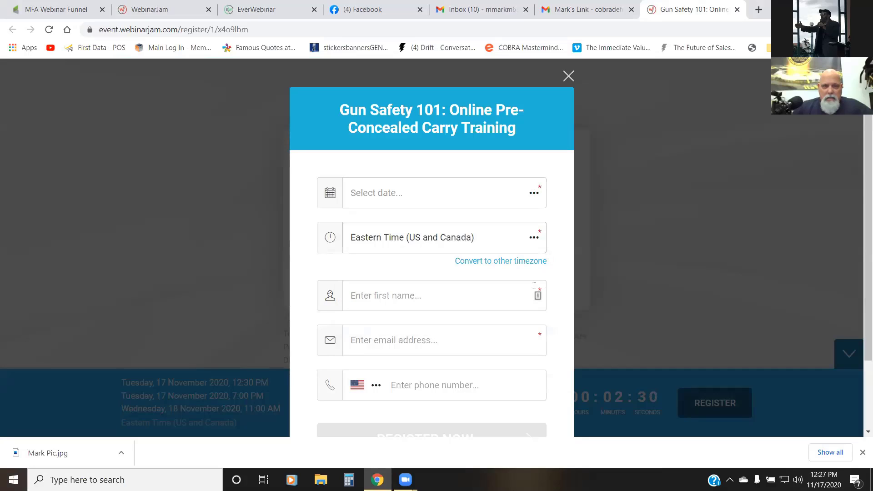
Step: Fill in the registrant's first name, and use a saved autofill entry for the e-mail address and phone number
{"action": "left_click", "coordinate": [493, 294]}
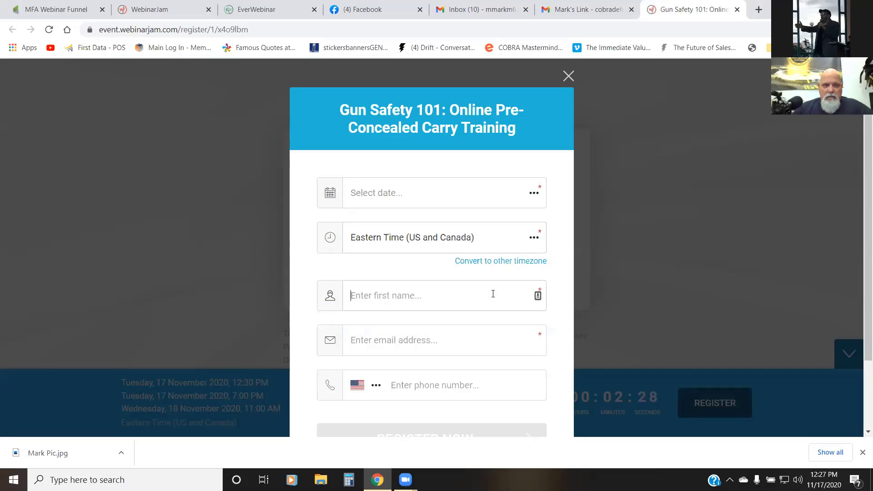
{"action": "type", "text": "Mark"}
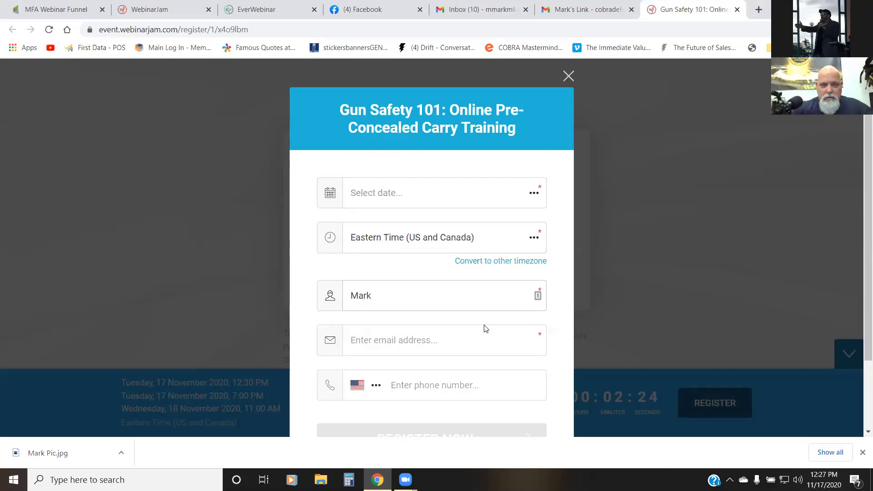
{"action": "left_click", "coordinate": [472, 338]}
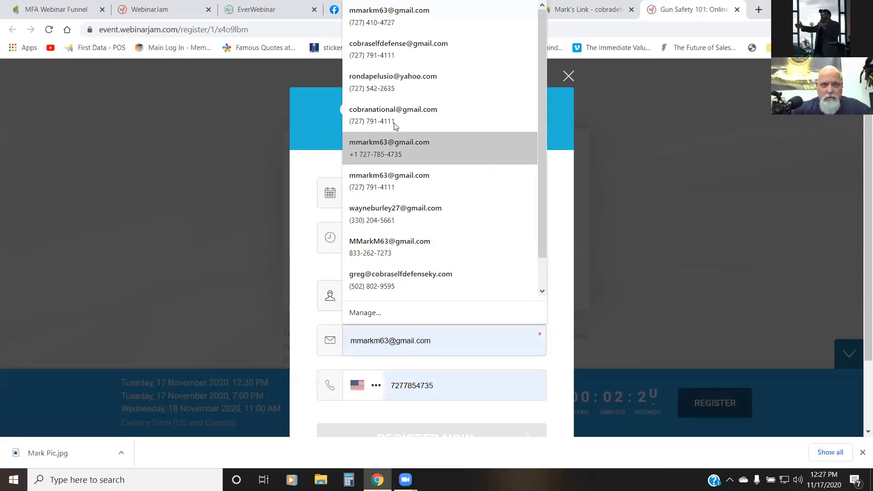
{"action": "left_click", "coordinate": [409, 115]}
{"action": "scroll", "coordinate": [464, 304], "scroll_direction": "down", "scroll_amount": 2}
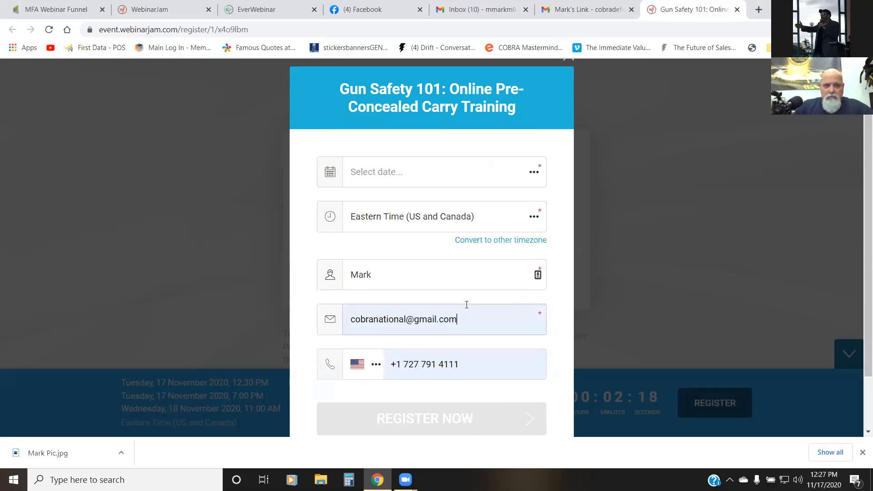
Step: Register for the Tuesday, 17 November 2020, 12:30 PM session and open the webinar link from the thank-you page
{"action": "scroll", "coordinate": [440, 347], "scroll_direction": "up", "scroll_amount": 1}
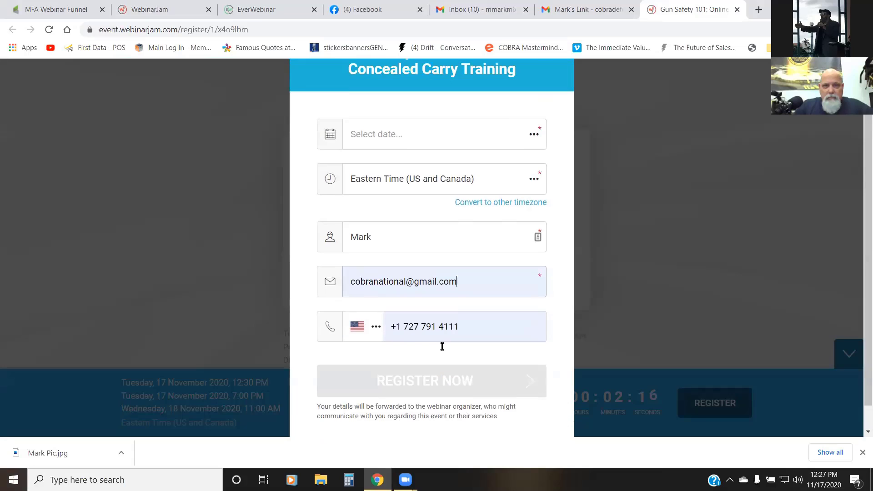
{"action": "left_click", "coordinate": [522, 168]}
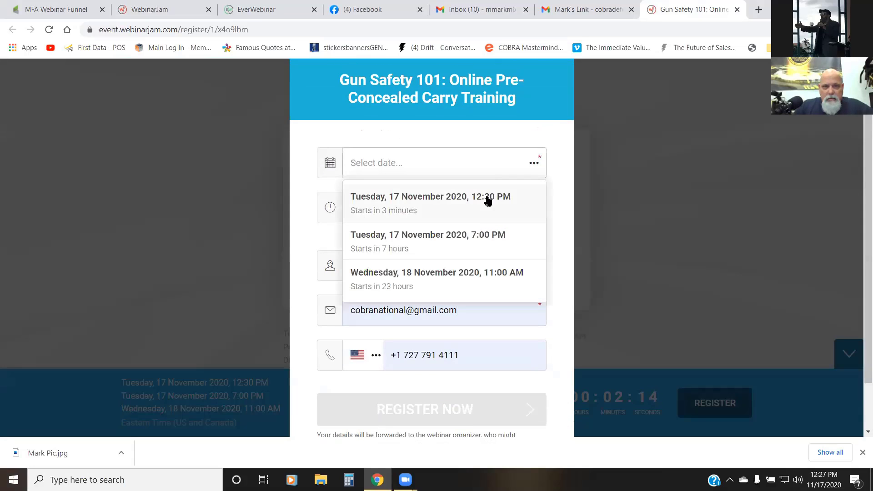
{"action": "left_click", "coordinate": [487, 198]}
{"action": "left_click", "coordinate": [426, 412]}
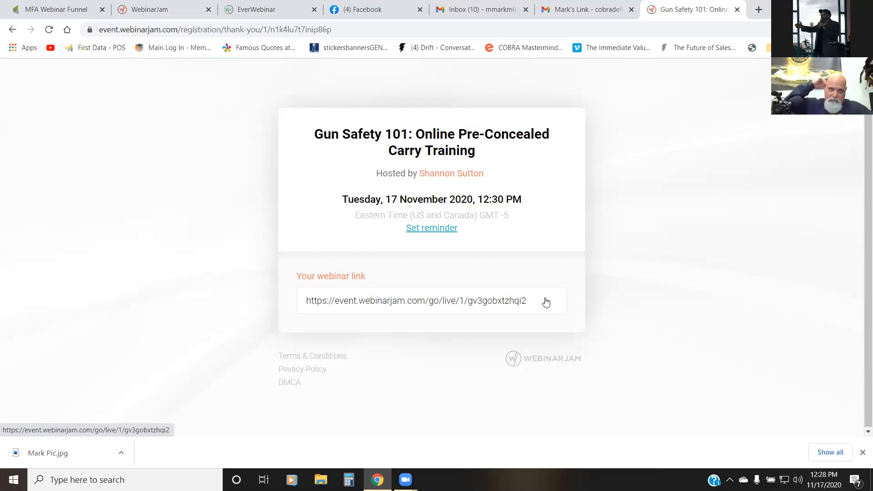
{"action": "left_click", "coordinate": [516, 305]}
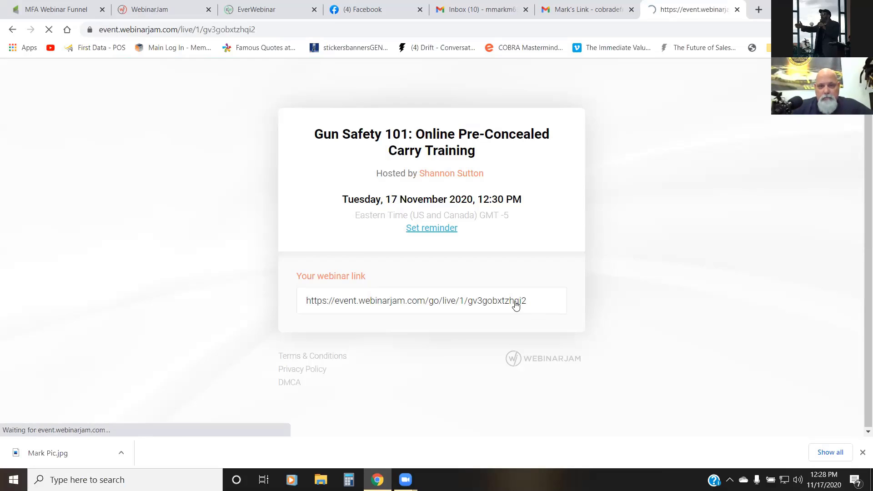